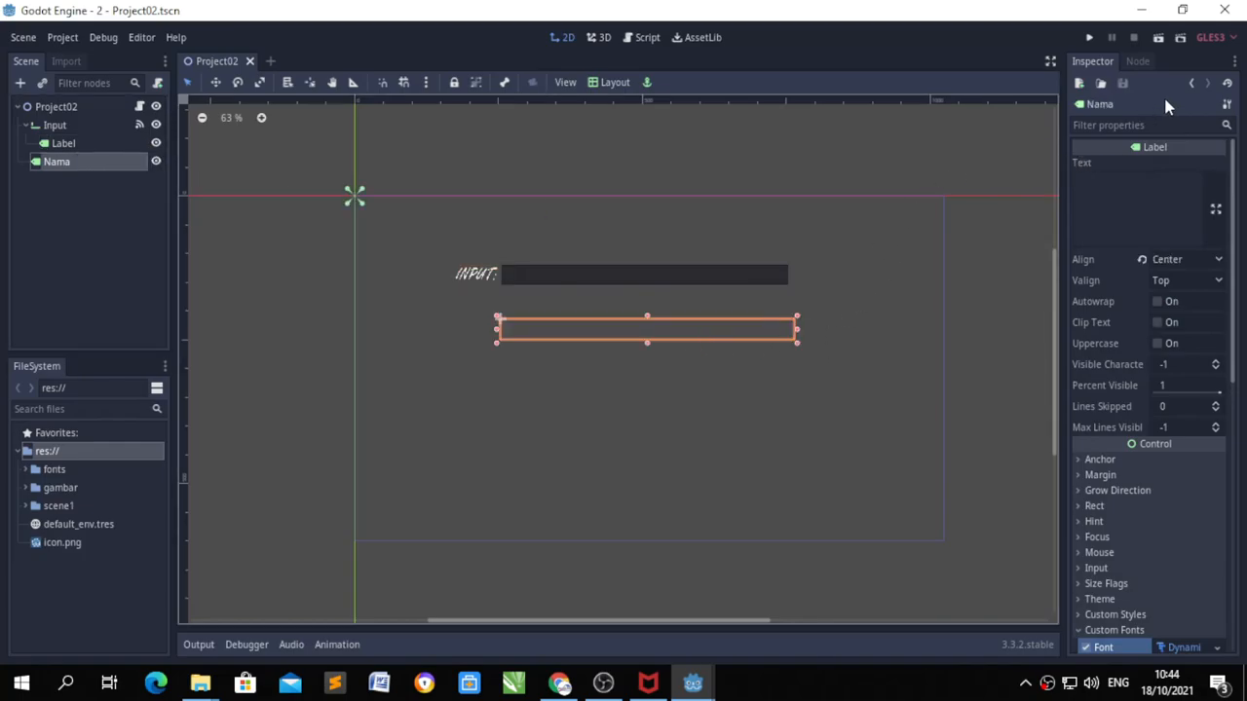
Step: Open the Project02.gd script and remove one extra blank line above the nama variable declaration
click(645, 39)
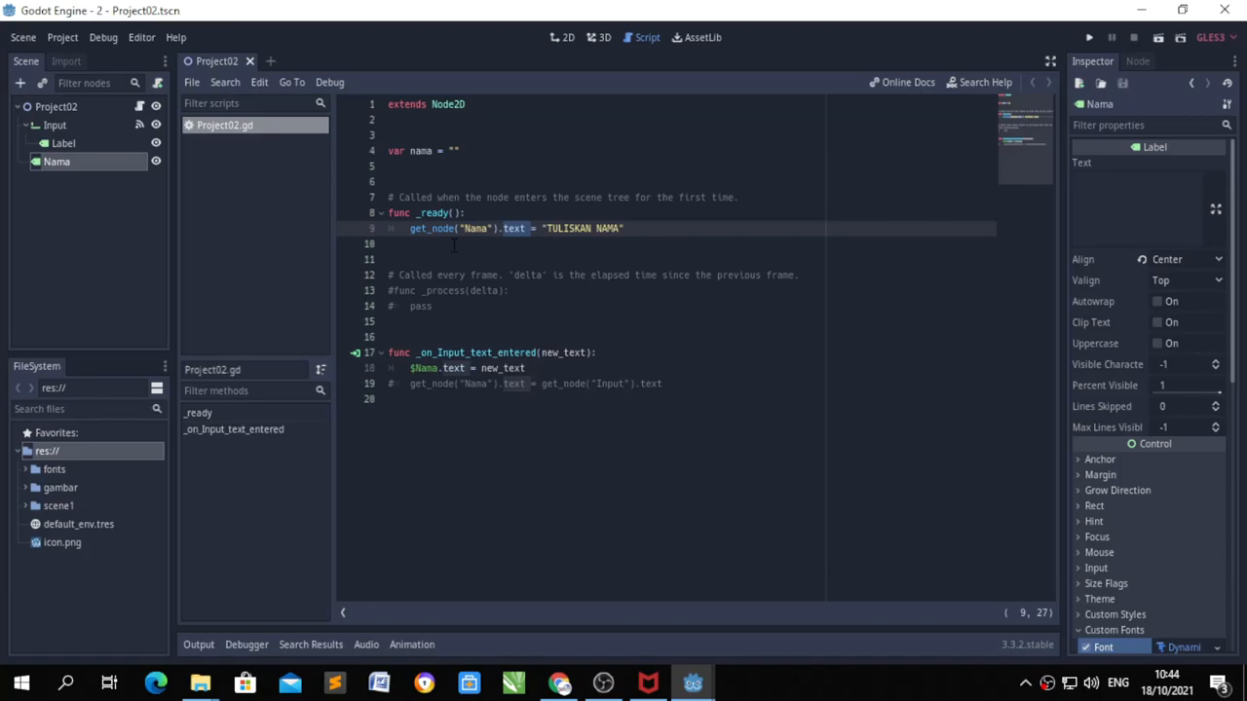
click(634, 228)
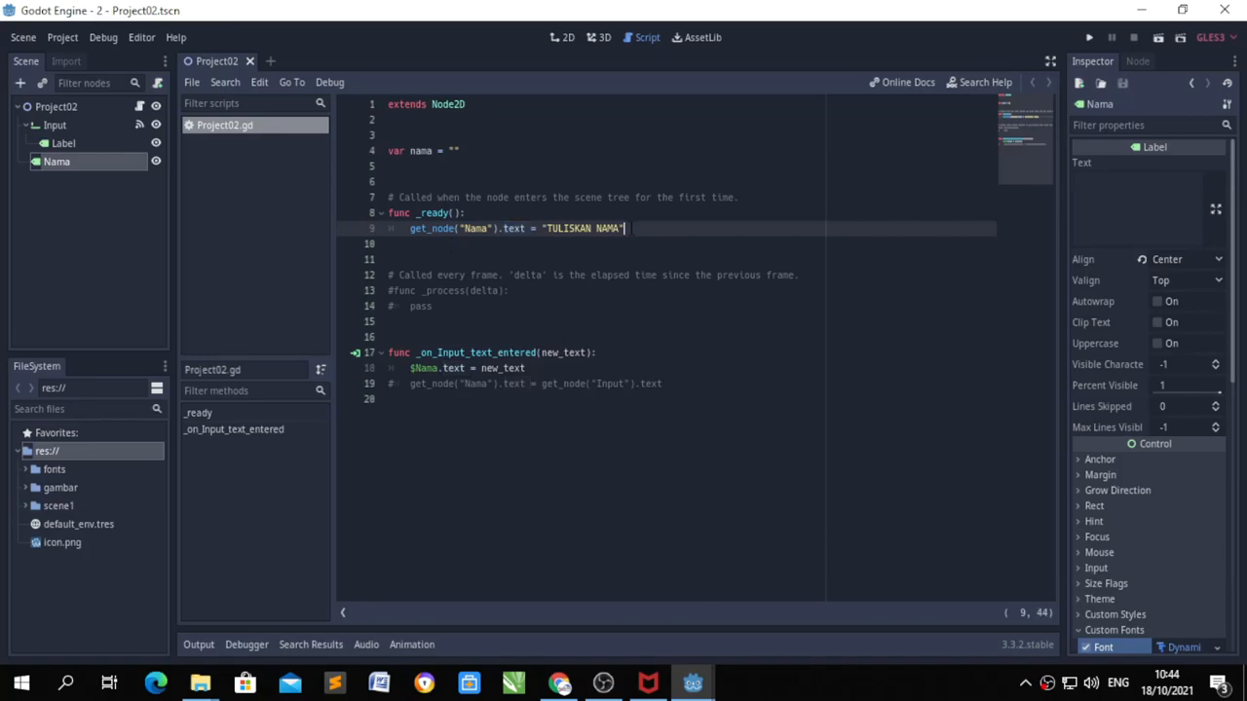
click(600, 242)
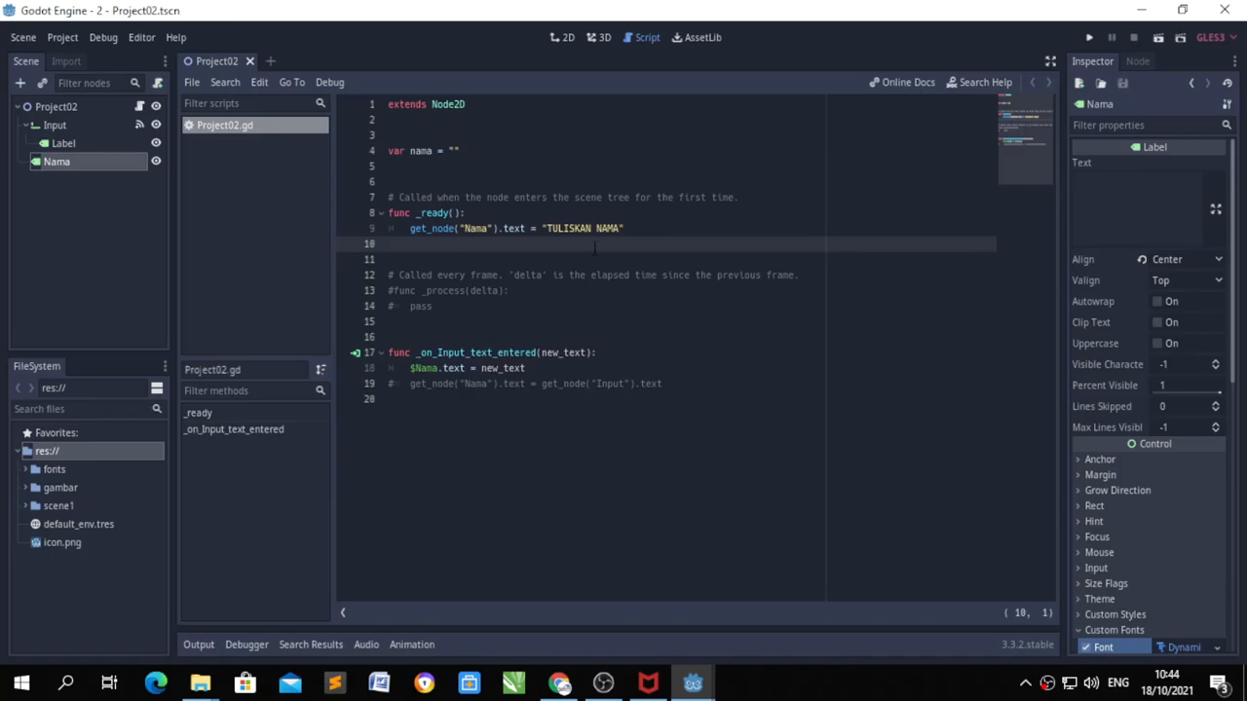
click(460, 151)
drag(470, 153, 382, 152)
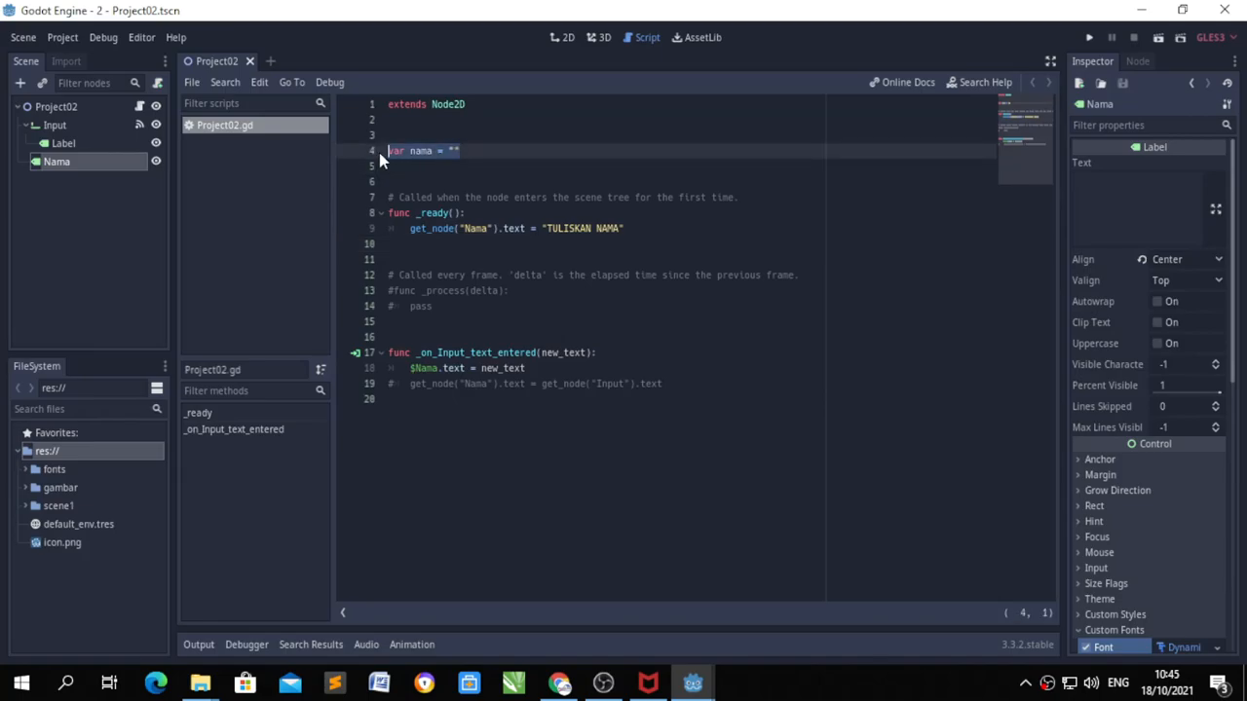
click(441, 132)
key(BackSpace)
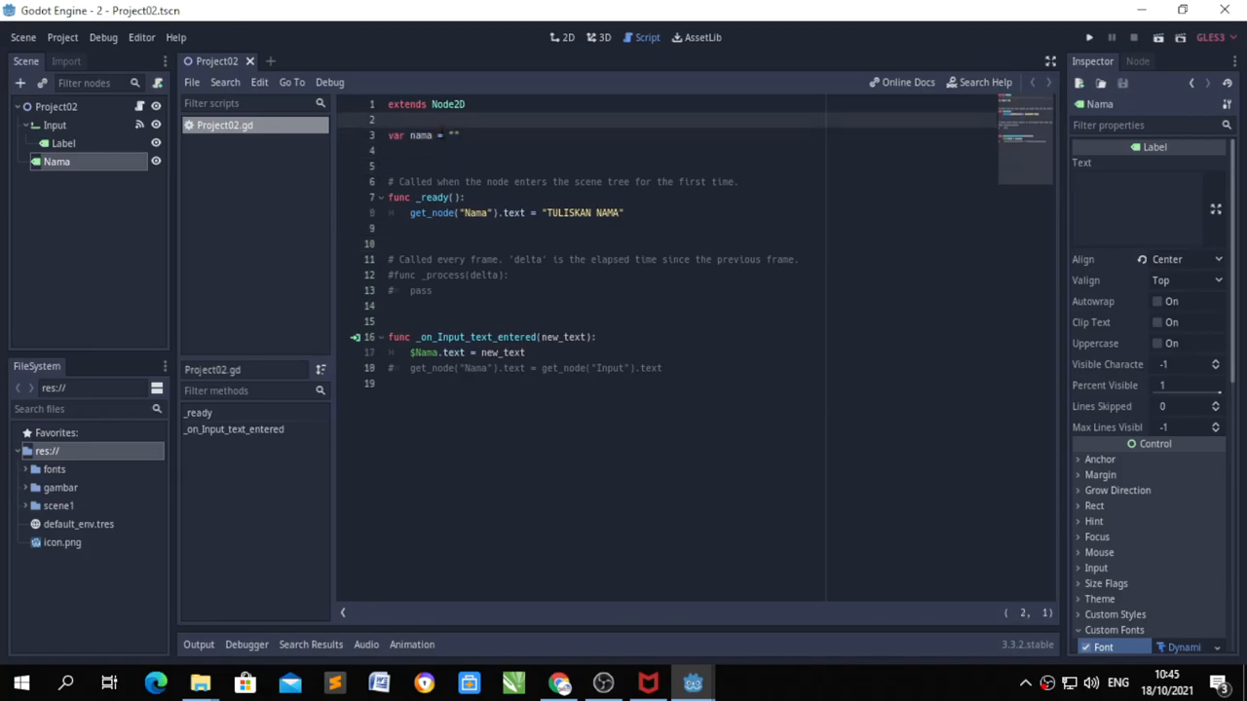
click(495, 161)
drag(471, 134, 375, 127)
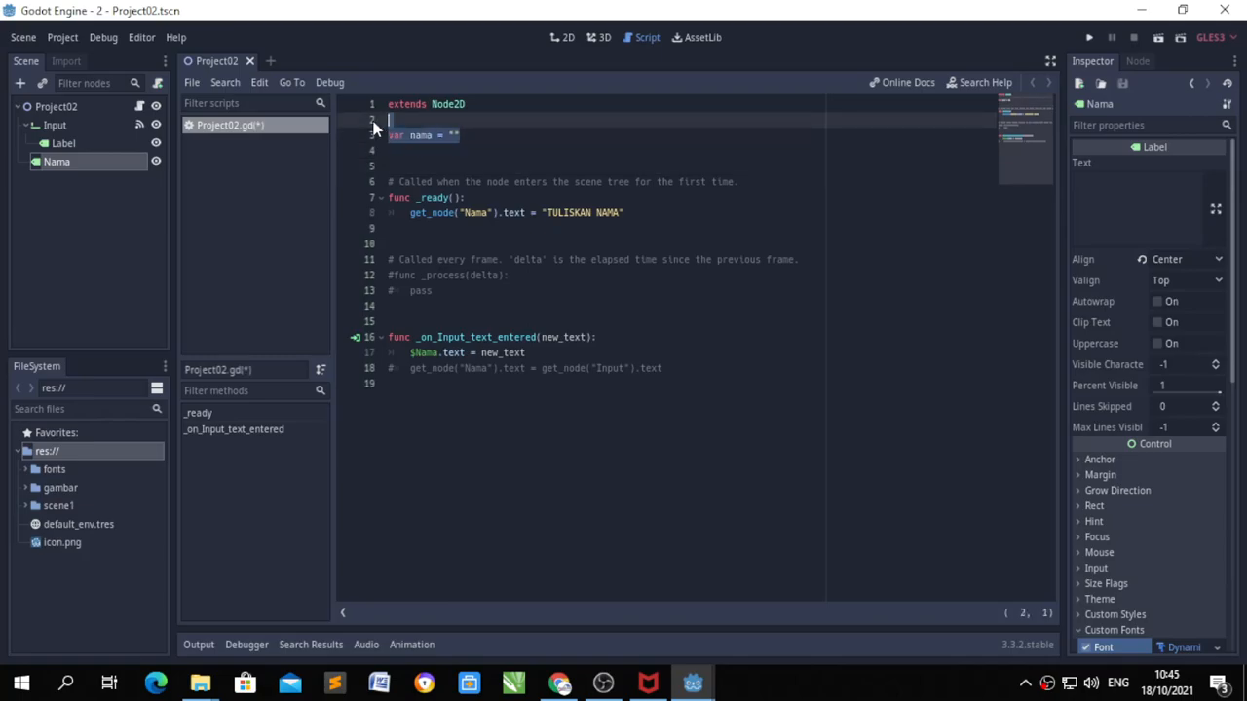
Step: Delete the commented-out _process function with its description comment and the surplus blank lines around it
click(410, 213)
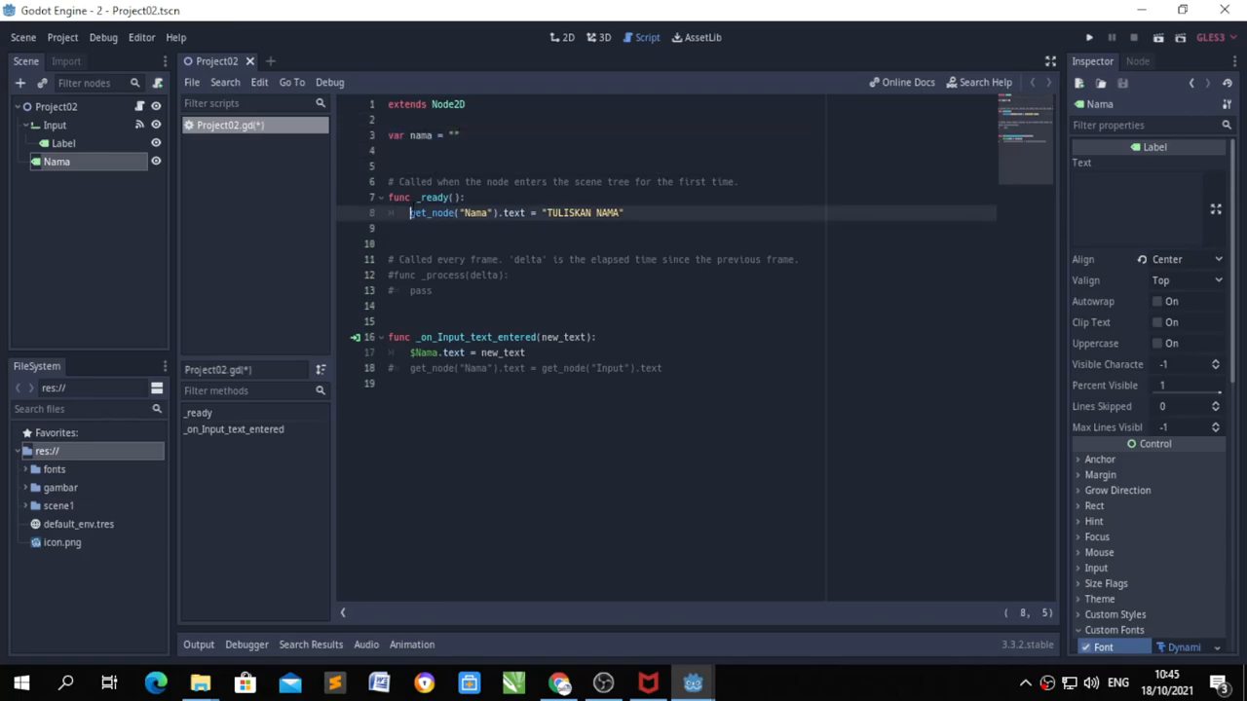
click(419, 306)
key(BackSpace)
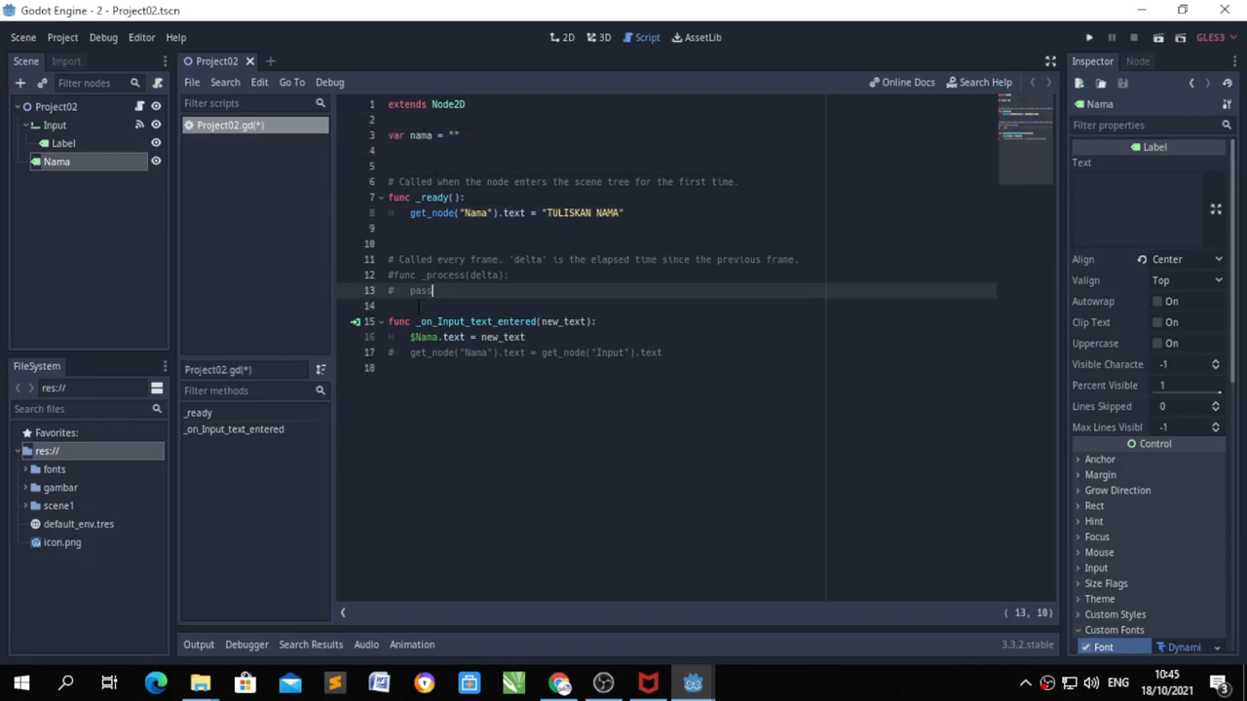
drag(445, 292, 362, 233)
key(BackSpace)
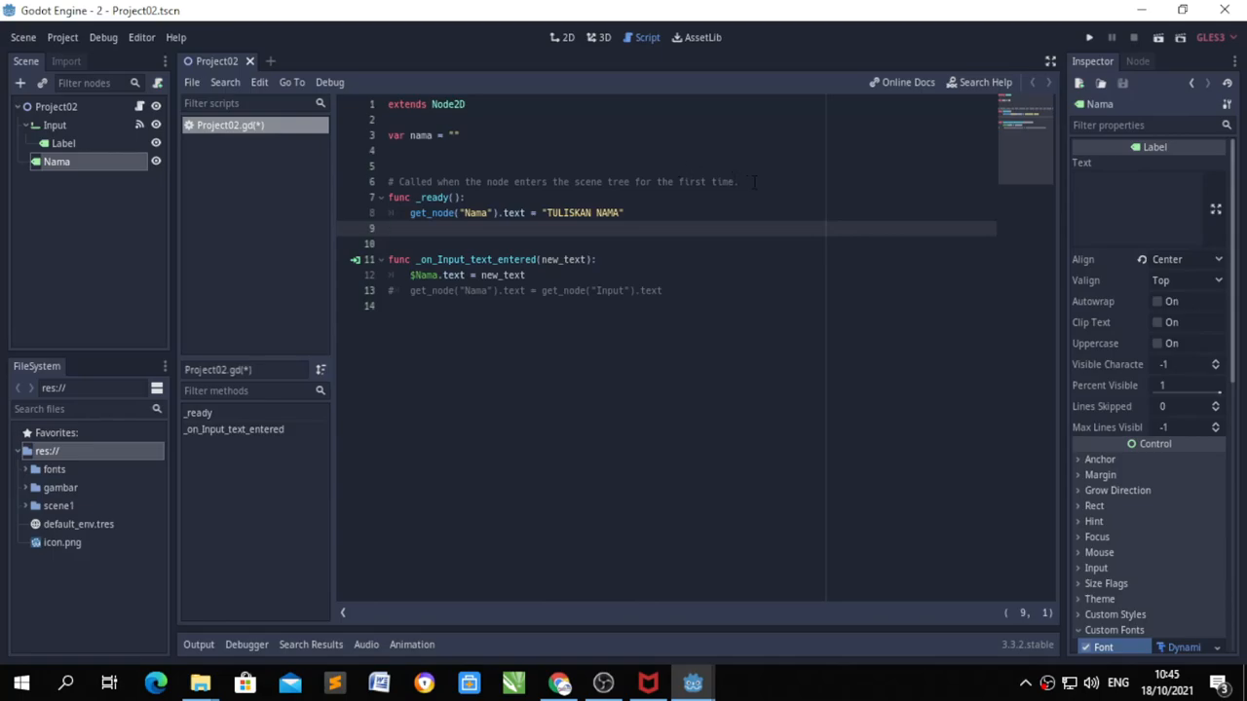
Step: Delete the comment above _ready and the commented-out get_node line at the end of _on_Input_text_entered
drag(754, 181, 382, 181)
key(BackSpace)
key(BackSpace)
key(BackSpace)
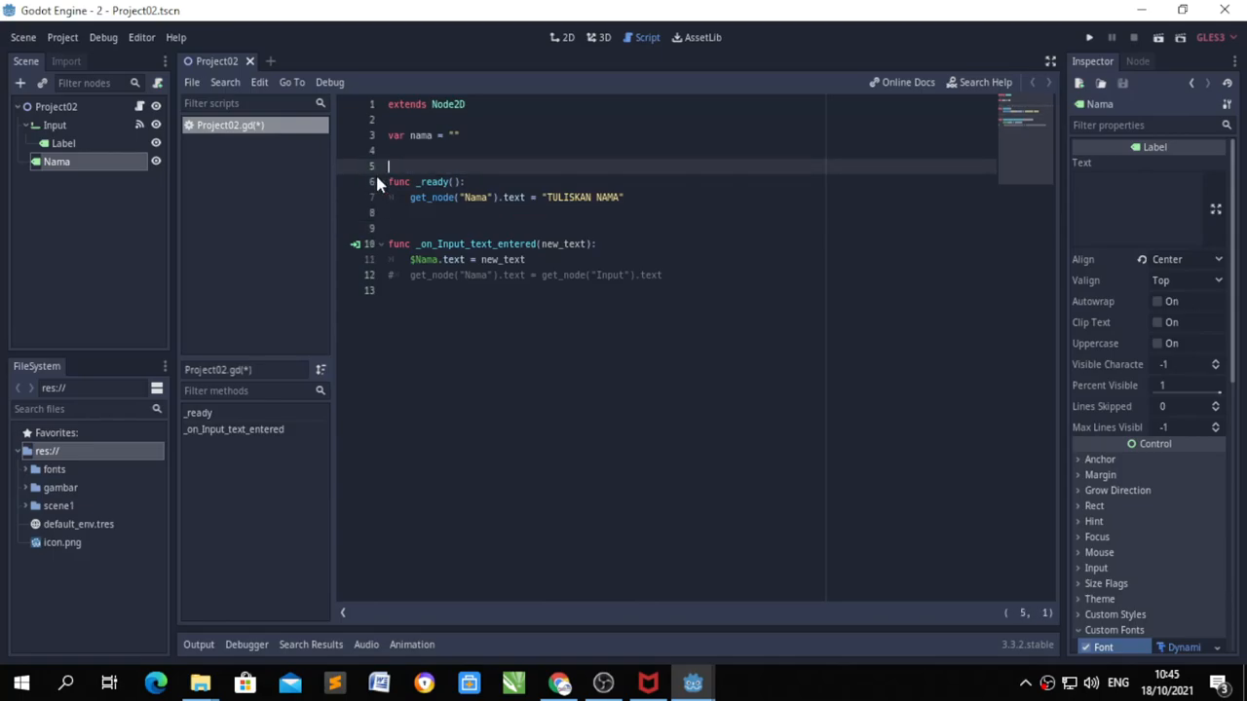
drag(694, 258, 367, 269)
key(BackSpace)
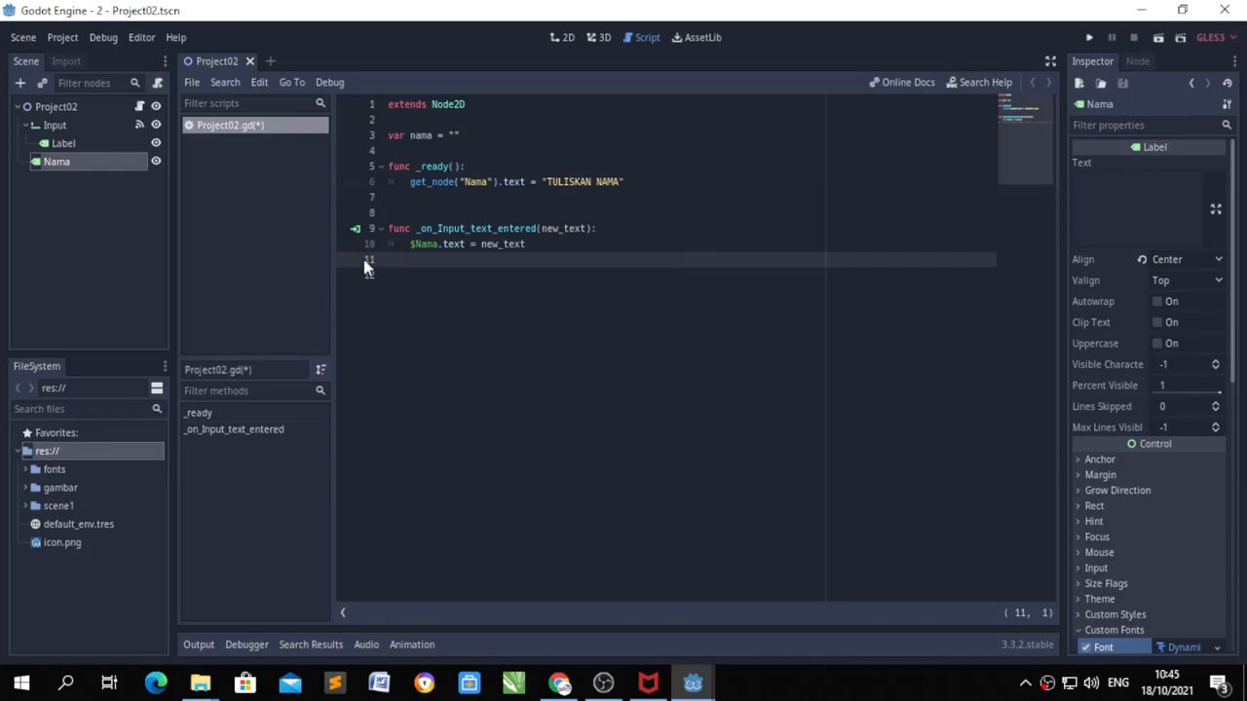
Step: Turn on the Windows Magnifier and enlarge the script view to 200%
click(471, 136)
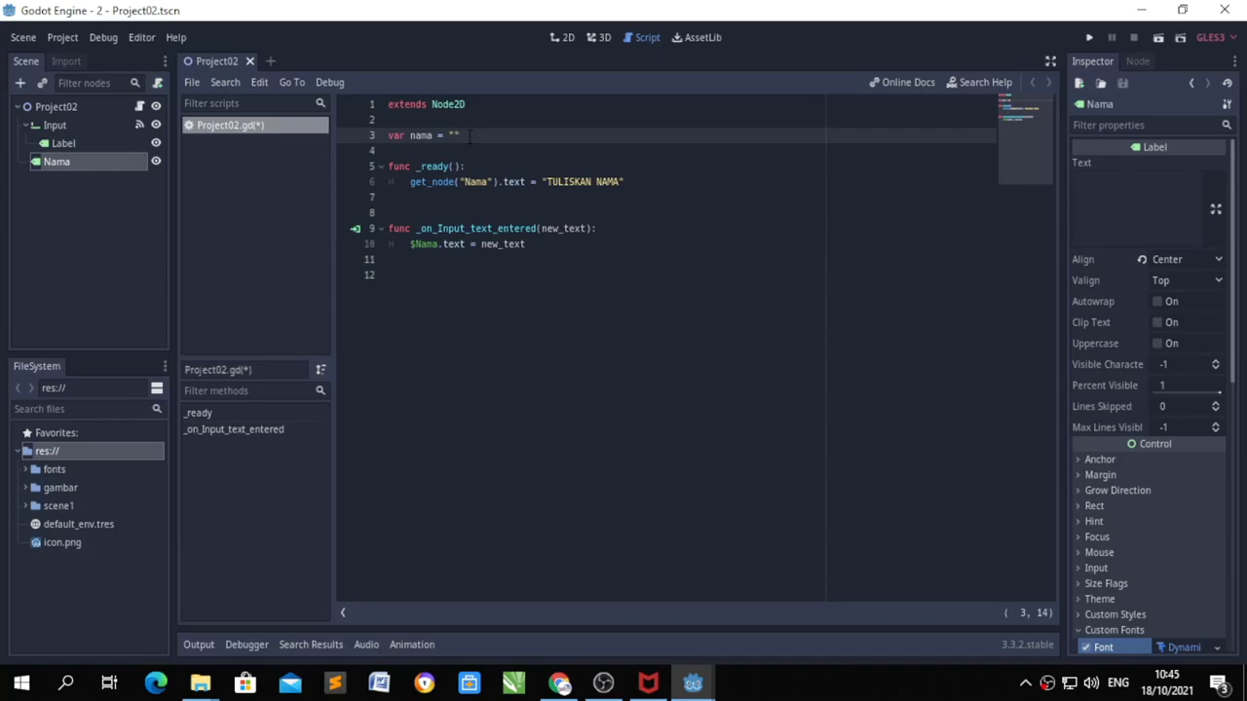
key(super+plus)
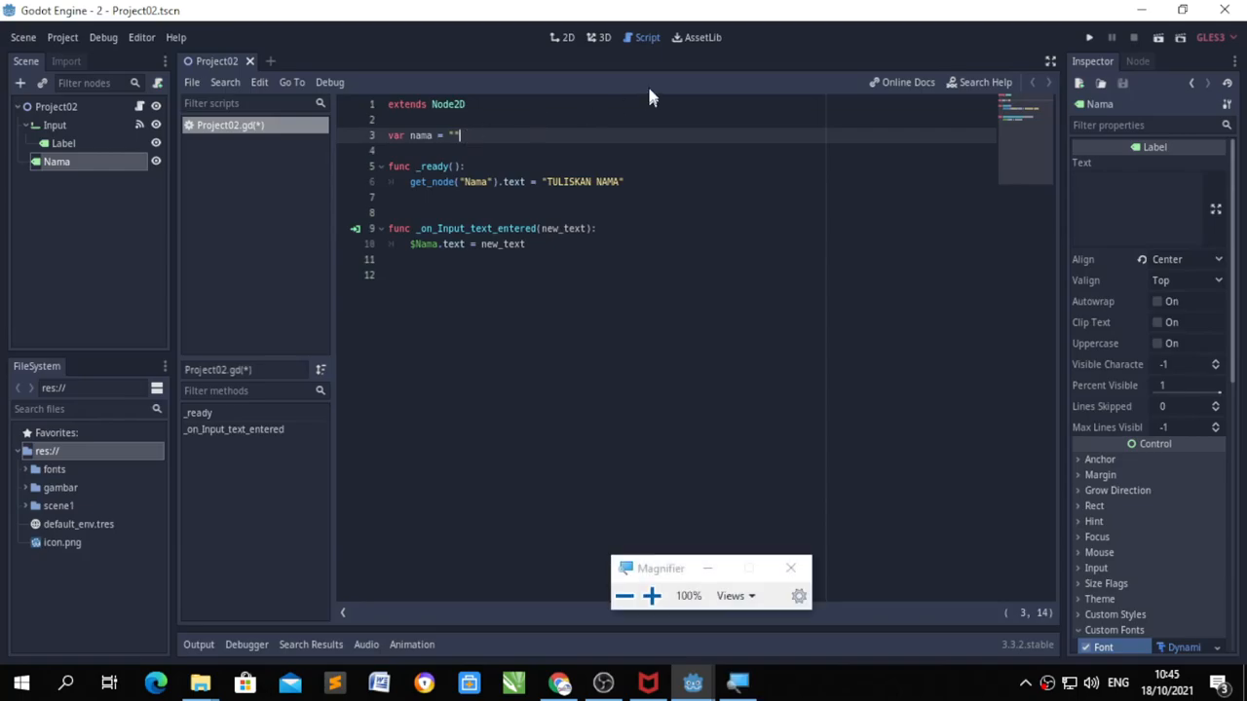
click(651, 596)
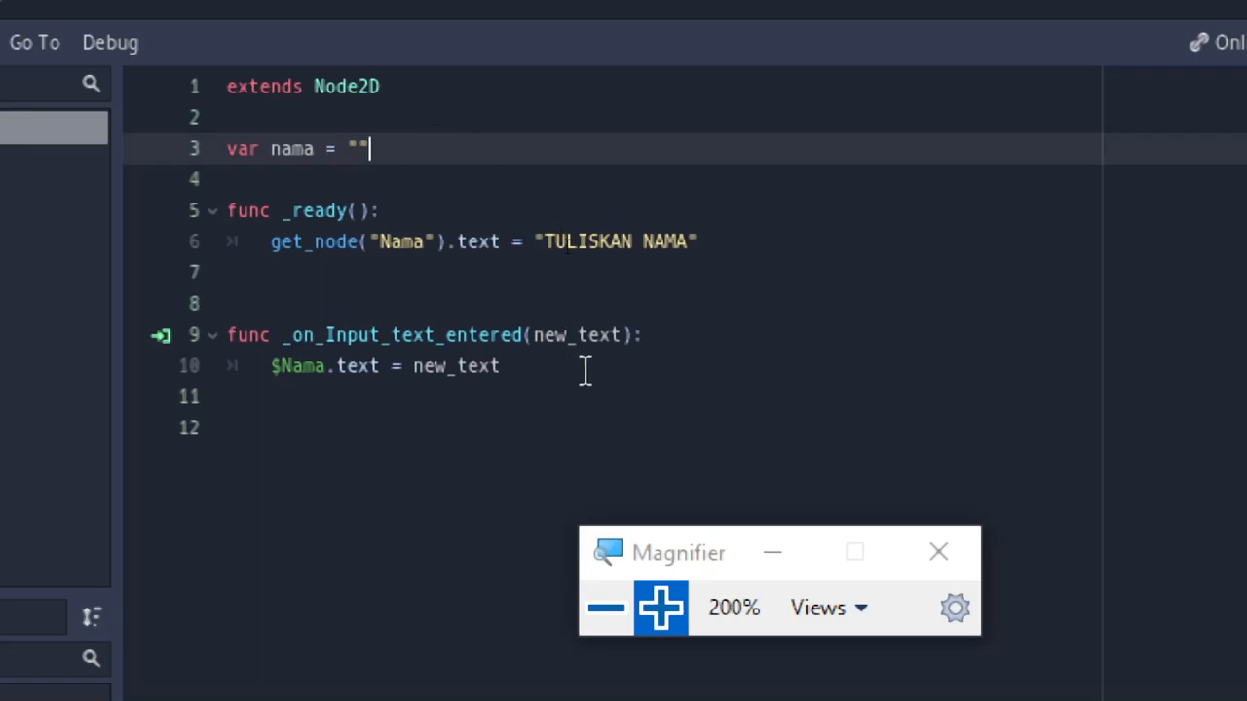
Step: Insert the line "nama = new_text" above the $Nama.text assignment in _on_Input_text_entered
drag(391, 365, 363, 339)
click(361, 362)
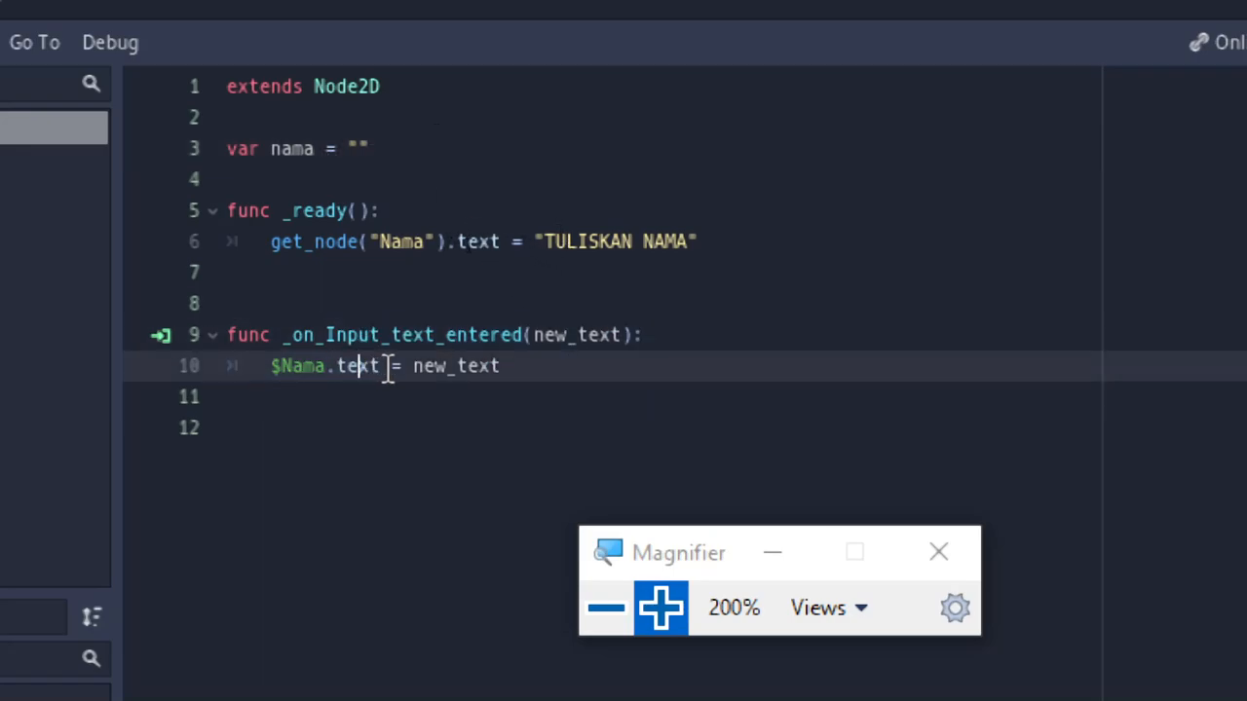
click(274, 364)
key(Return)
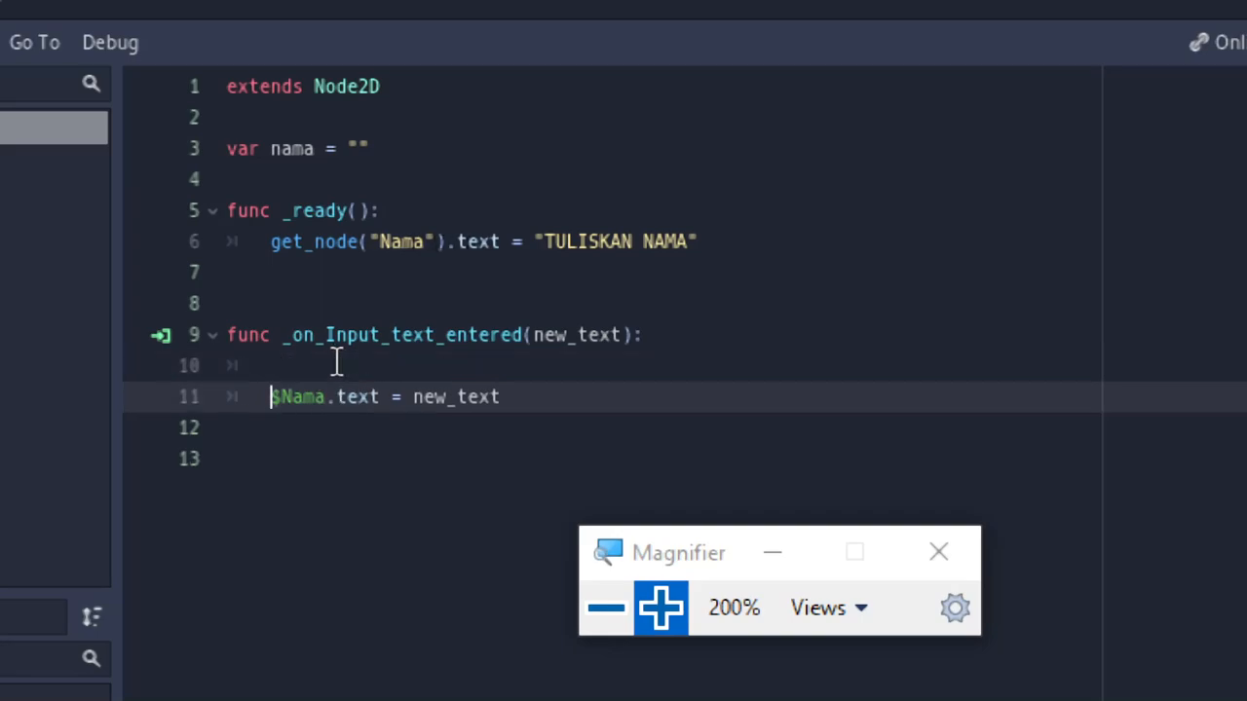
click(336, 363)
text(nama)
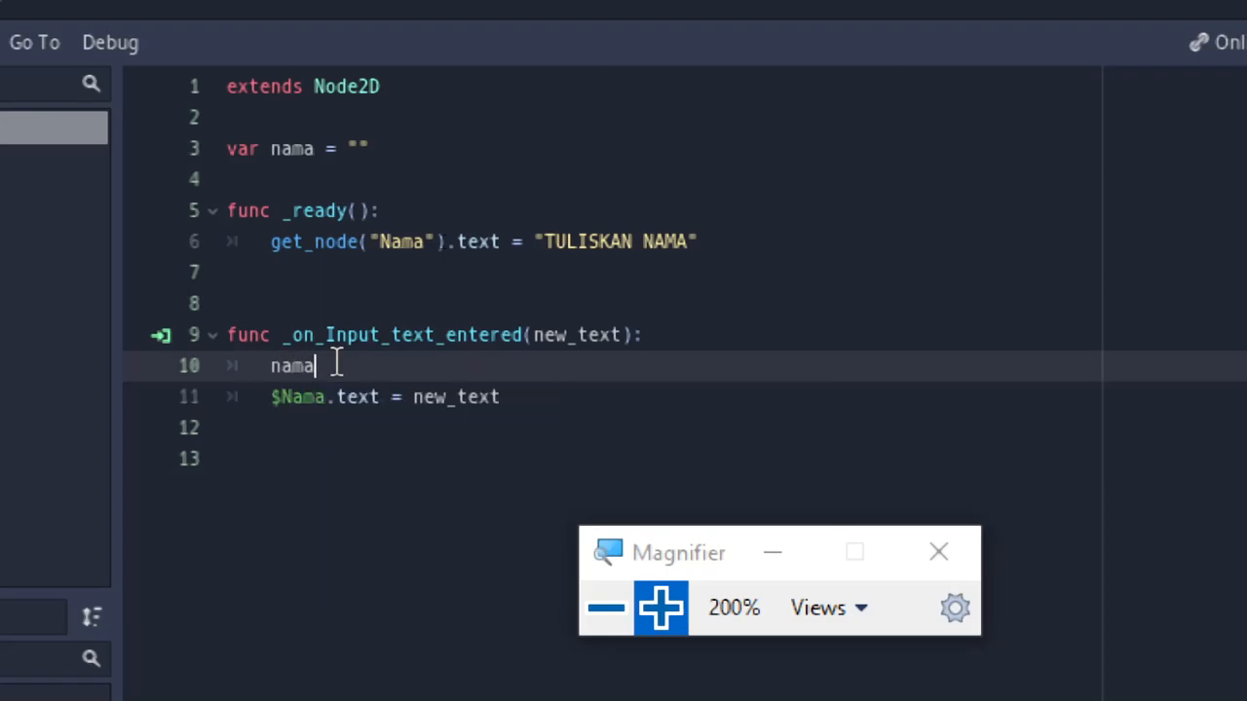
text( =)
drag(414, 396, 503, 396)
key(ctrl+c)
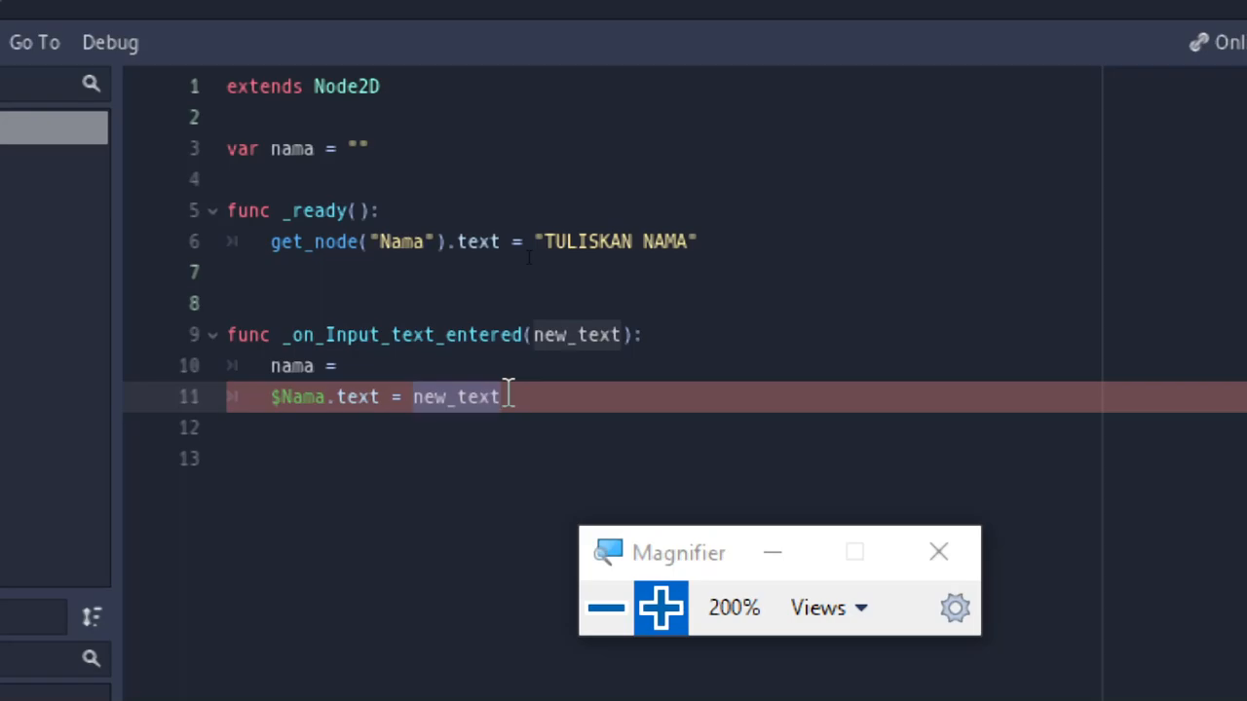
click(591, 358)
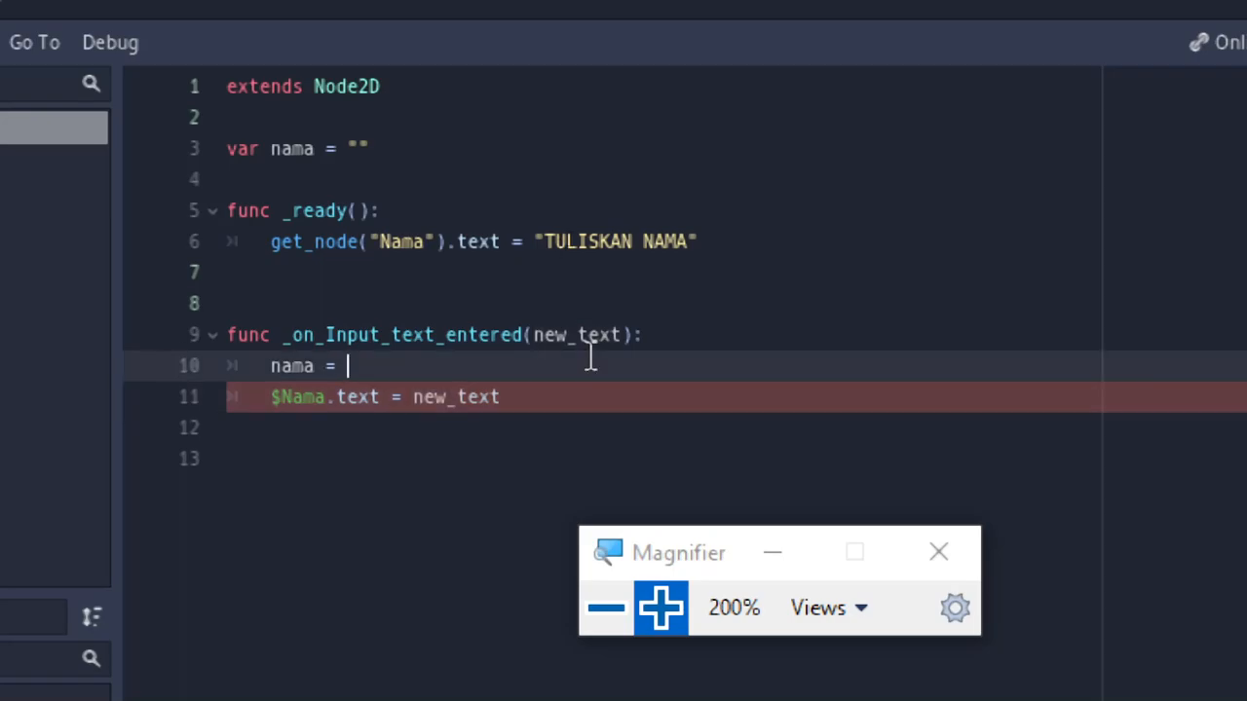
key(ctrl+v)
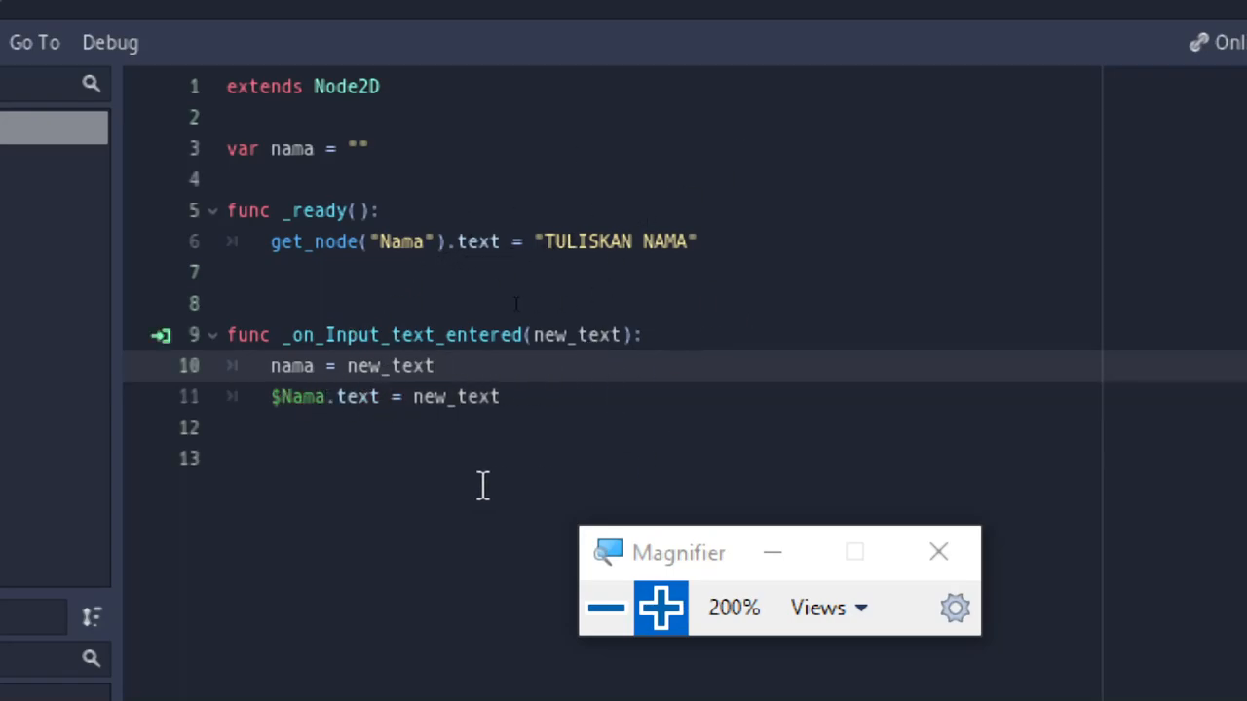
Step: Replace new_text with the variable nama in the $Nama.text assignment
drag(412, 404, 523, 394)
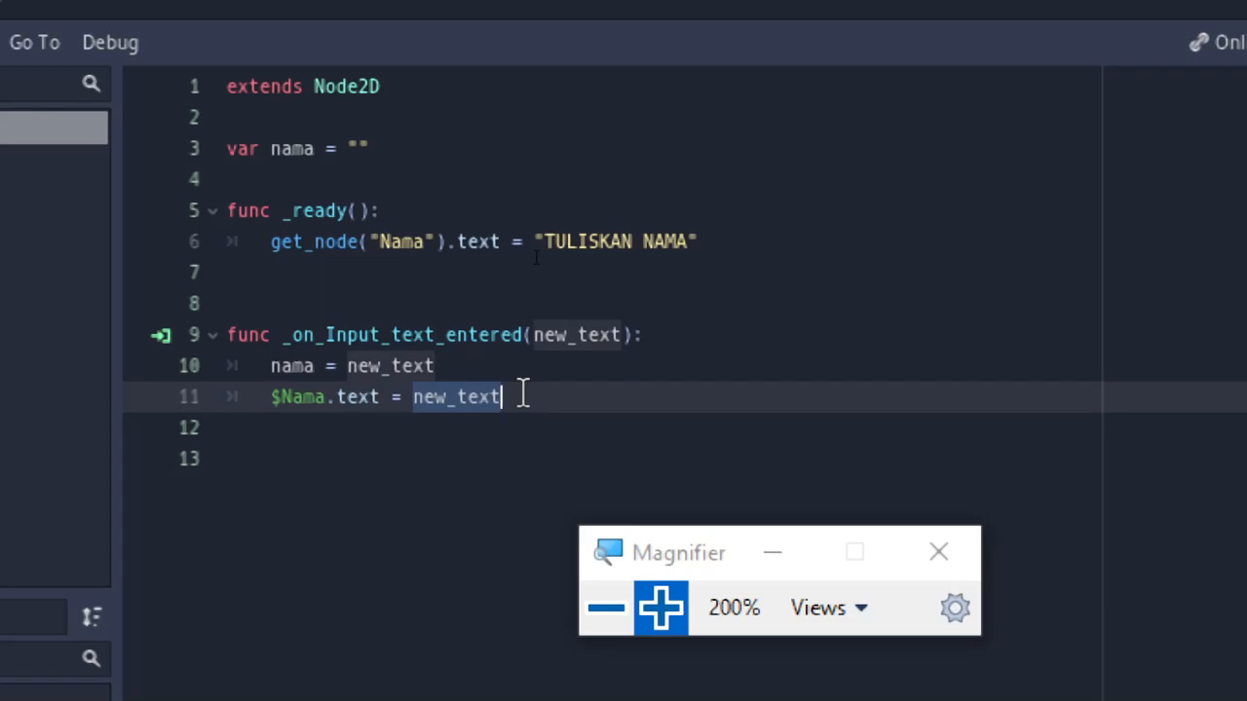
text(nama)
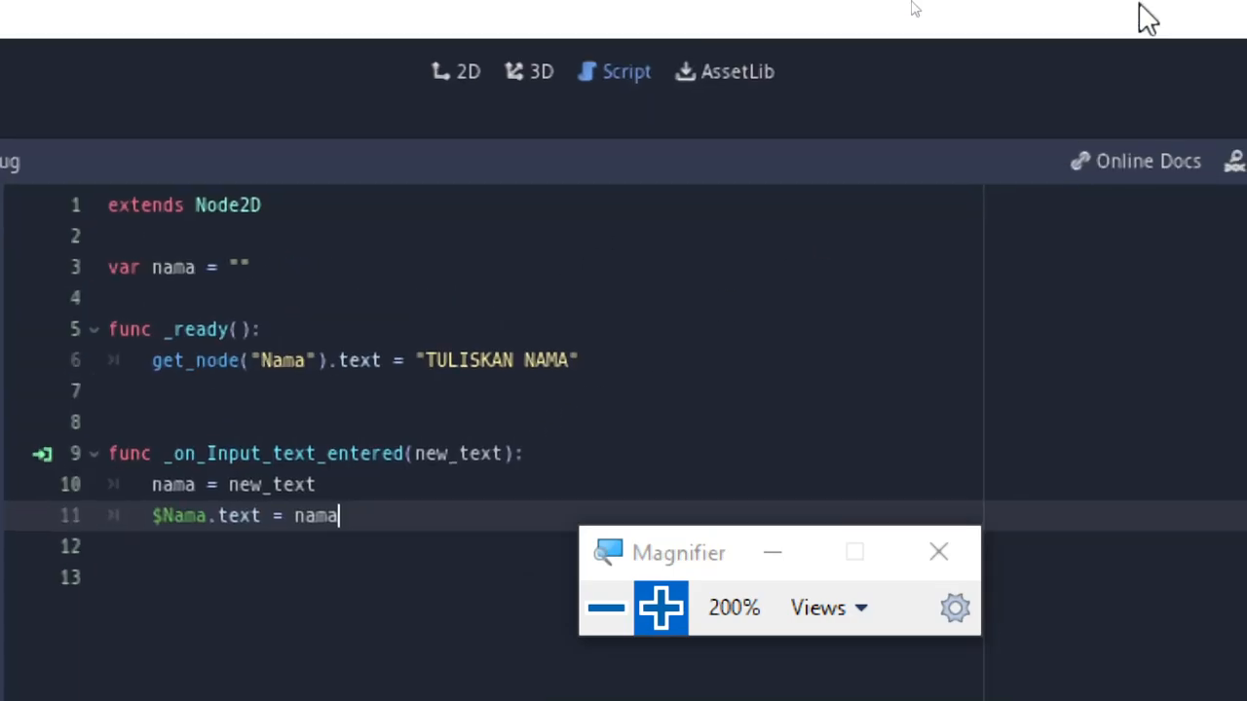
Step: Run the project, submit a sample name in the input field, and return the magnification to 100%
click(938, 74)
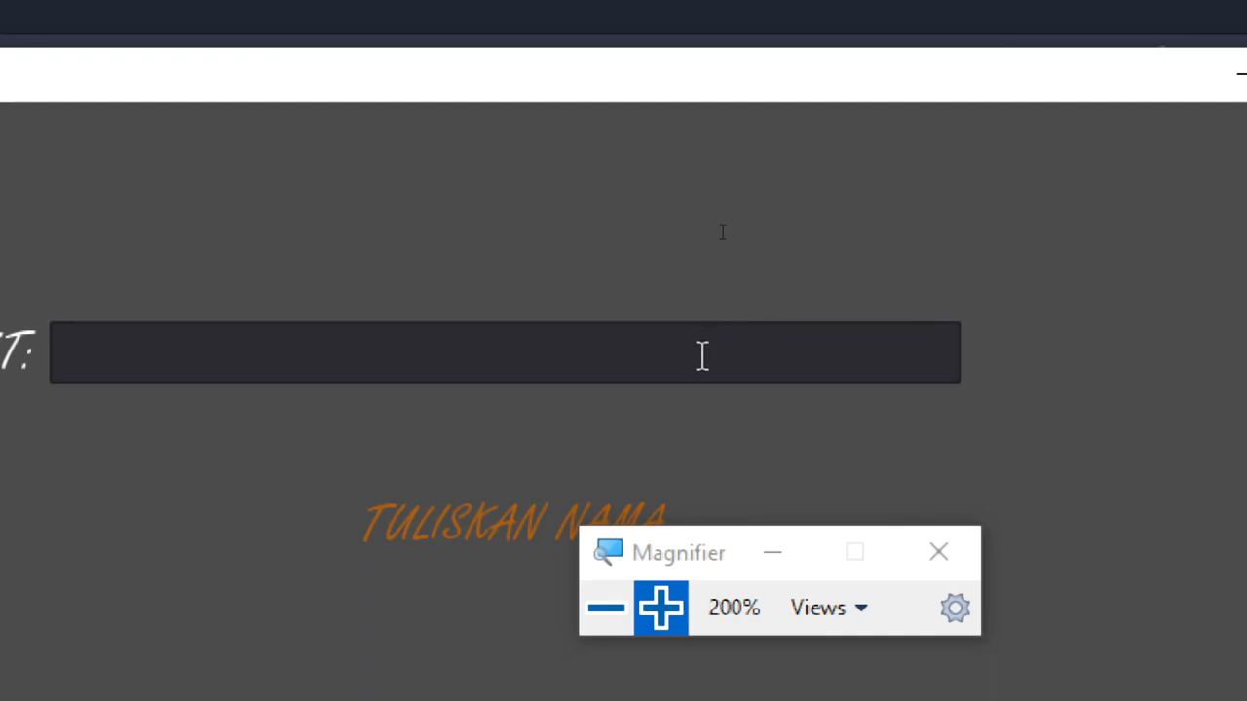
click(703, 355)
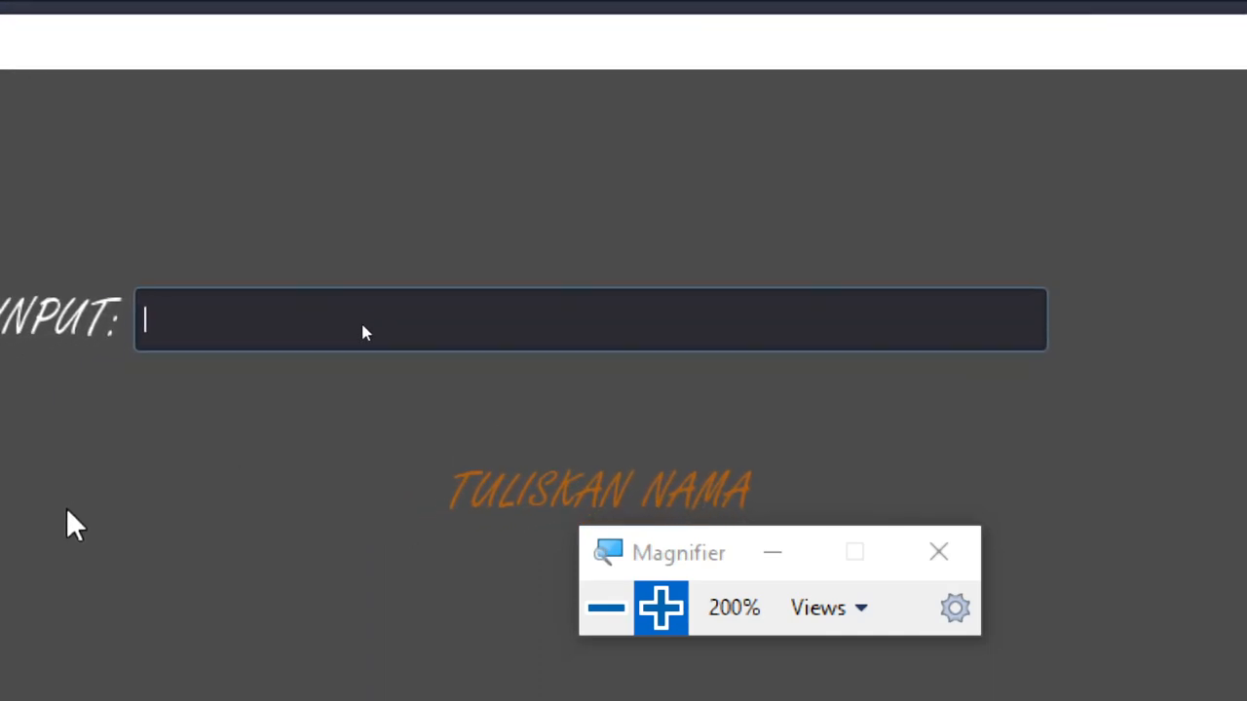
text(mamang)
key(Return)
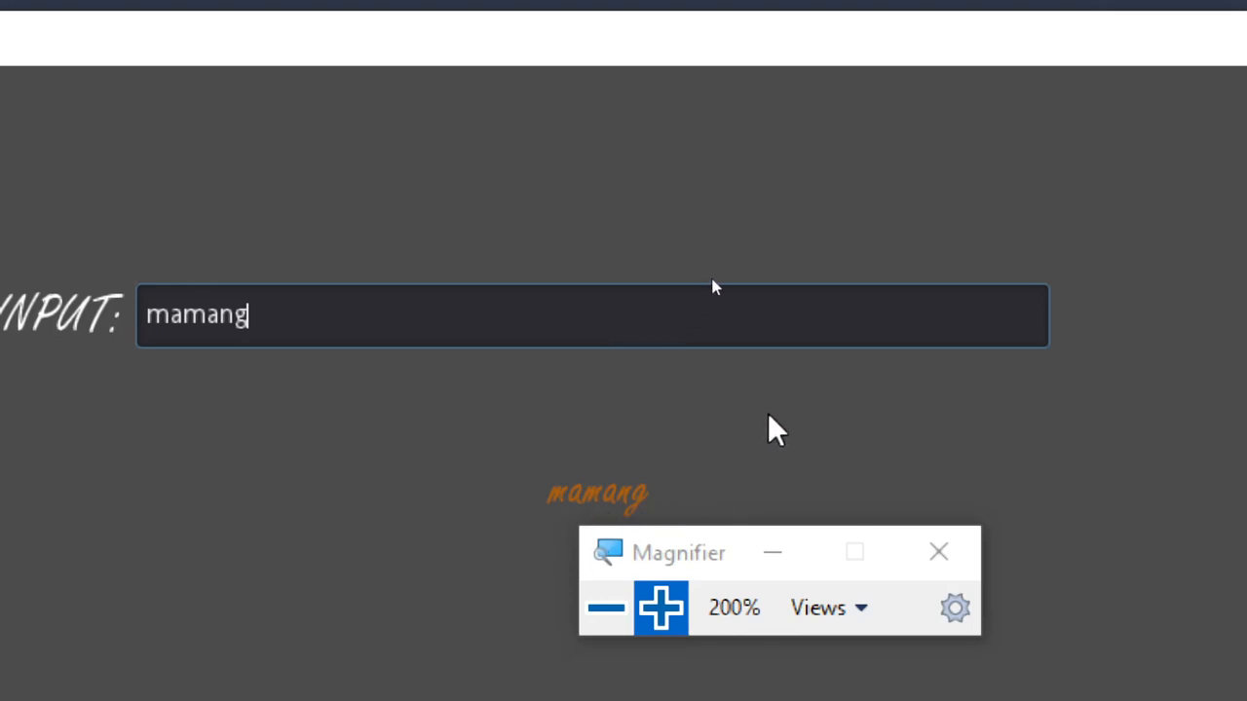
click(596, 613)
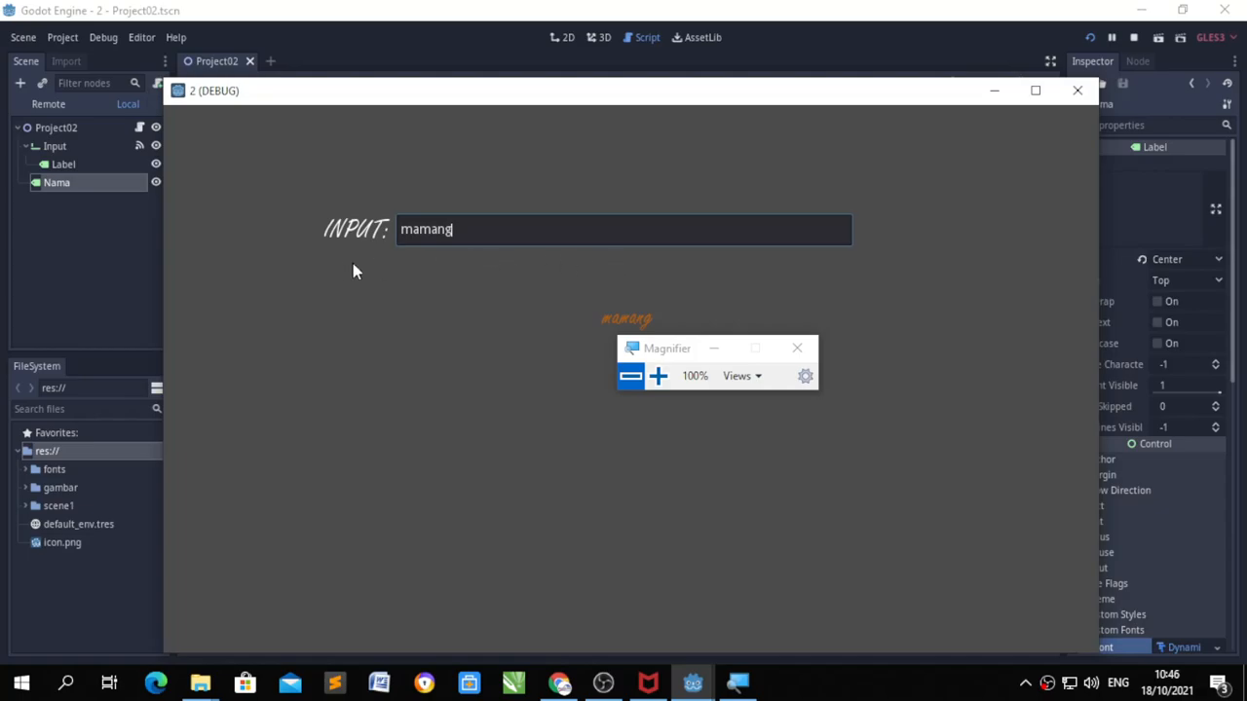
Step: Return to the editor and browse the image files in the gambar folder
click(94, 292)
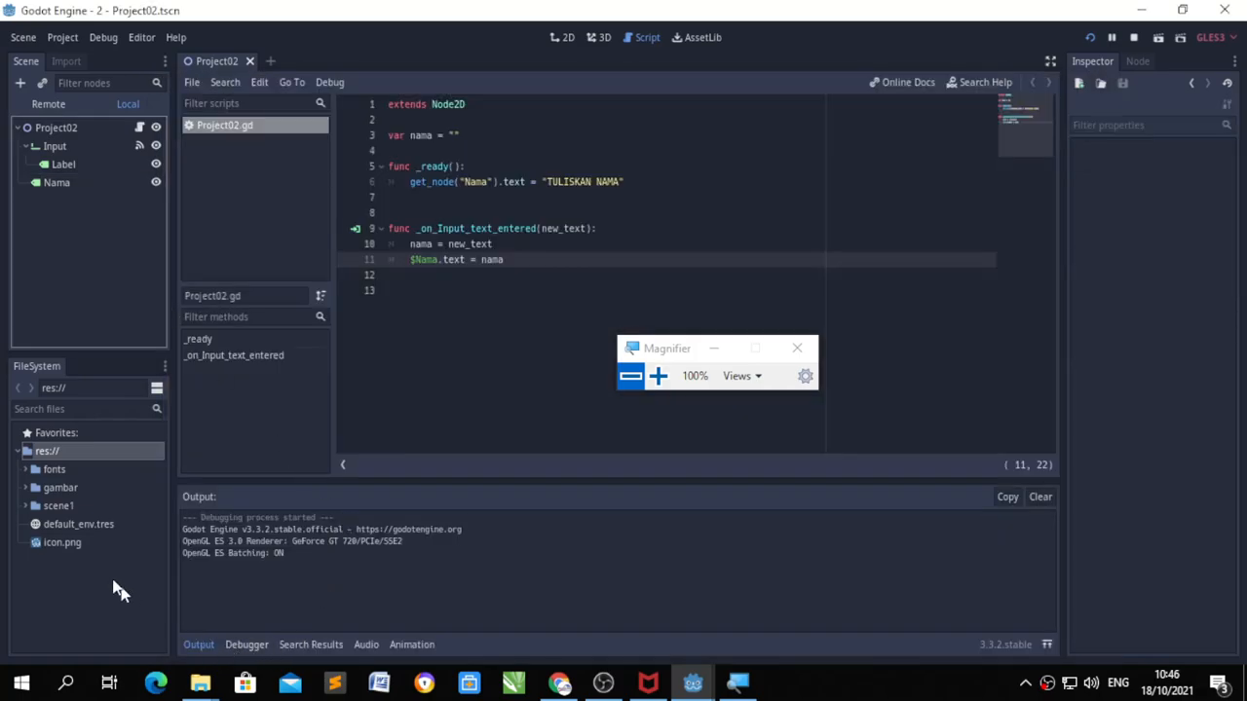
click(56, 491)
double_click(59, 491)
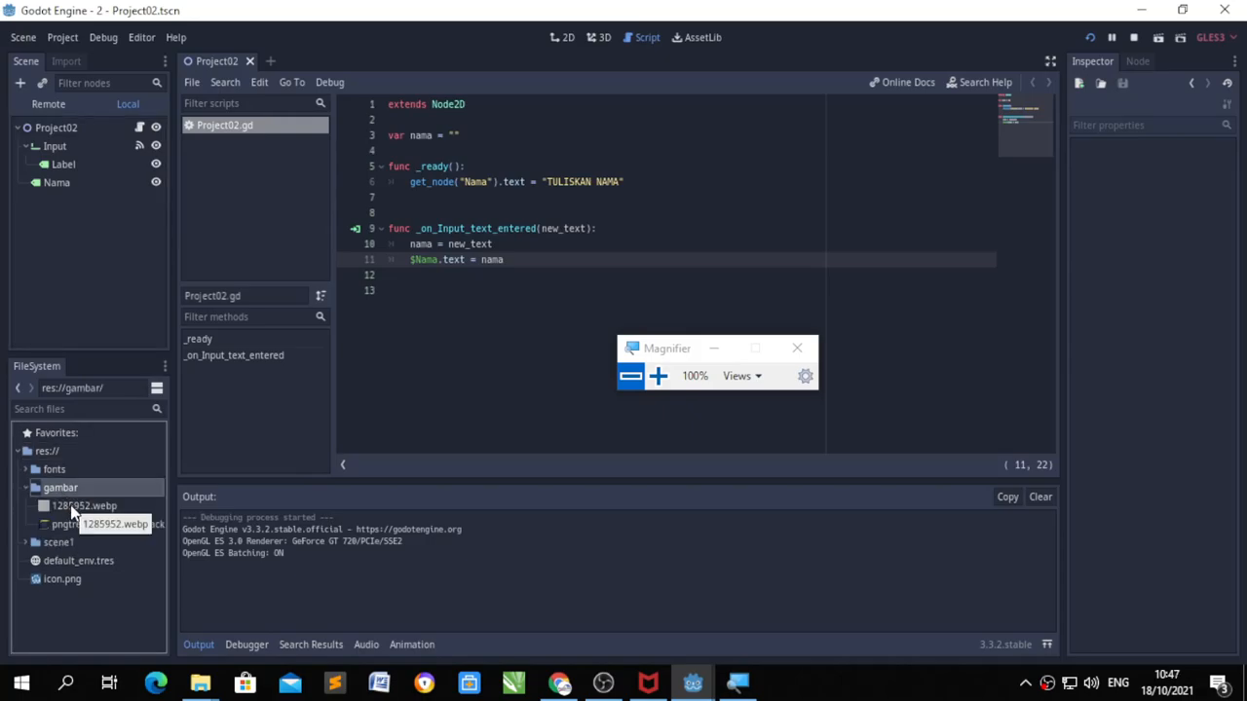
click(71, 508)
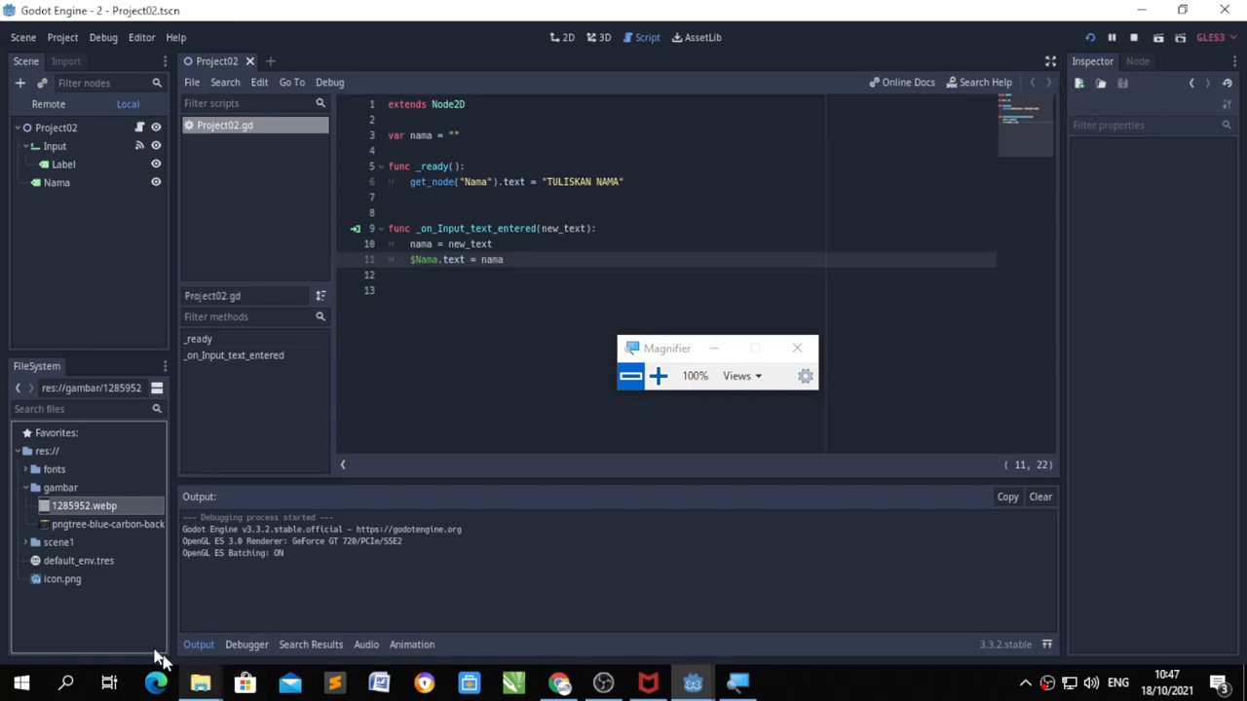
click(78, 522)
click(79, 510)
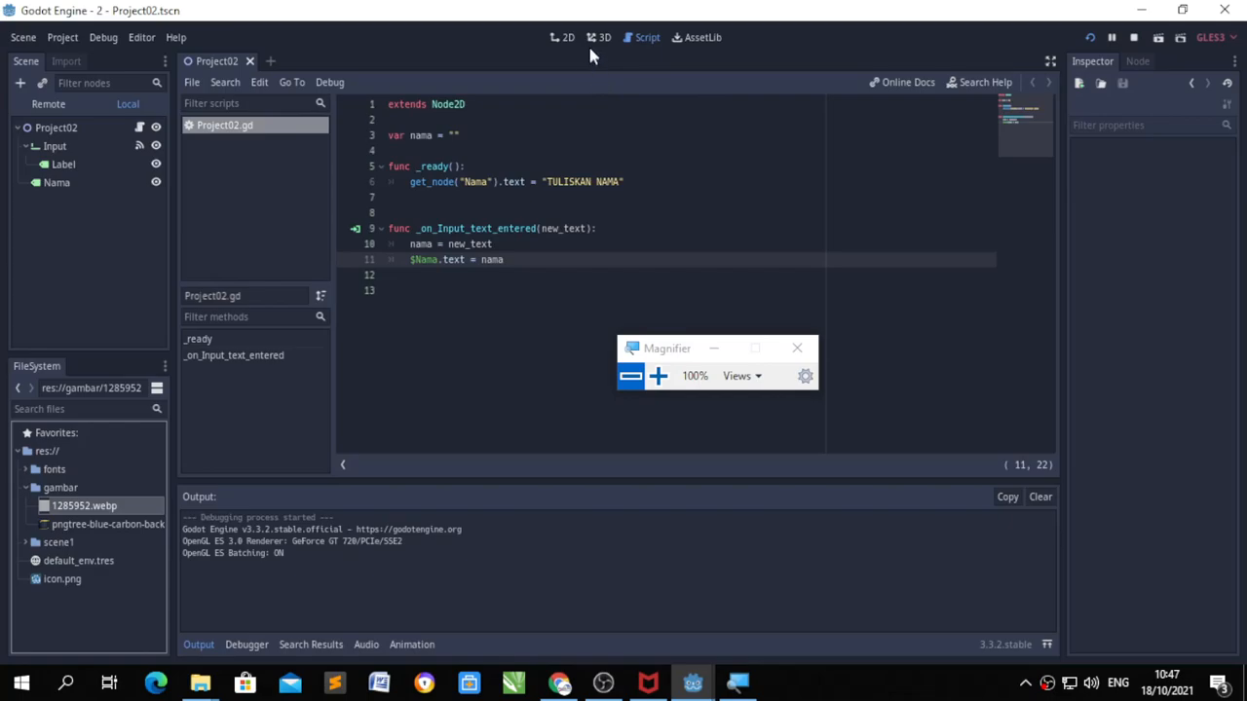
Step: Place the pngtree-blue-carbon image in the 2D scene and fit it to the viewport at about (280, 130), scaled about 1.84 by 2.32
click(558, 38)
scroll(358, 348, down, 1)
middle_drag(432, 357, 443, 269)
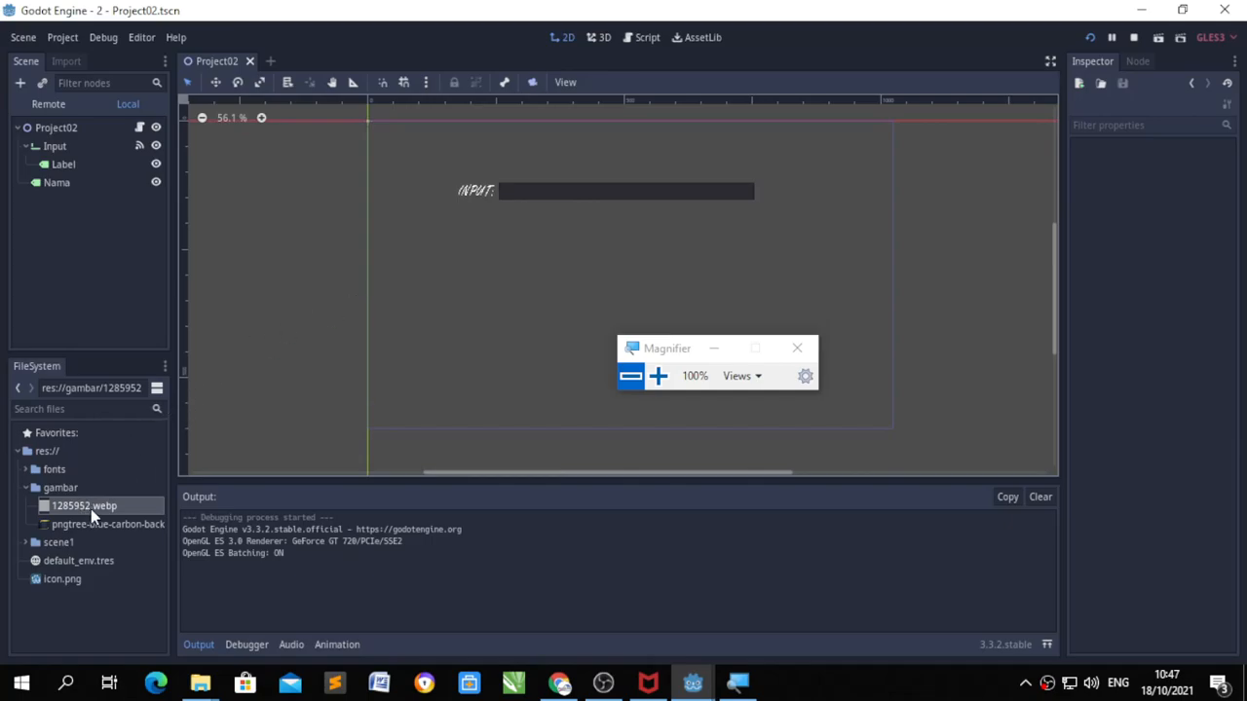
drag(97, 527, 523, 194)
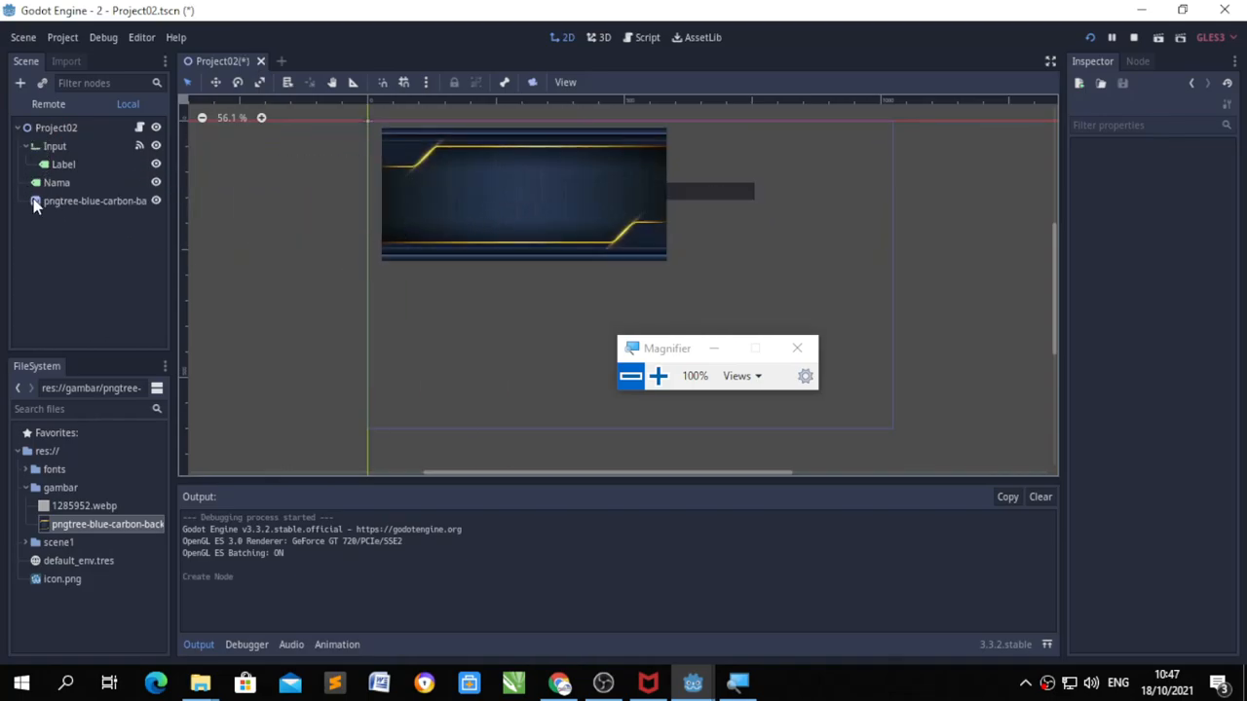
drag(460, 194, 446, 185)
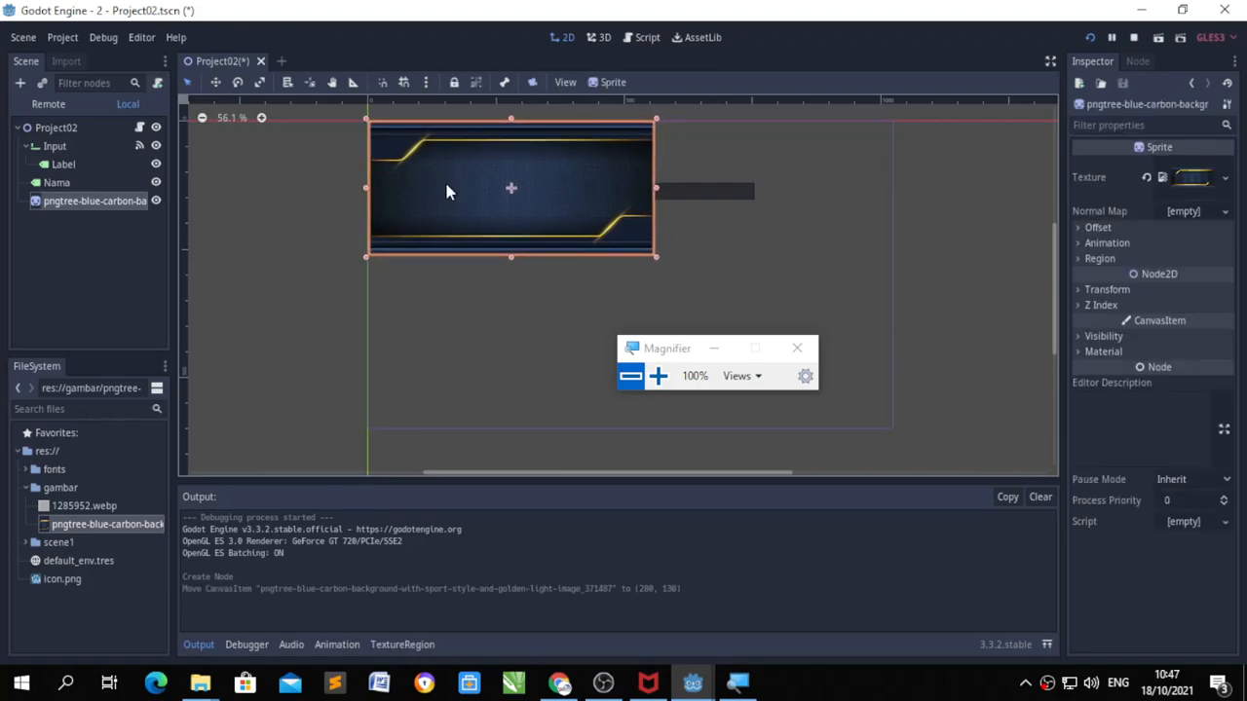
drag(658, 259, 896, 434)
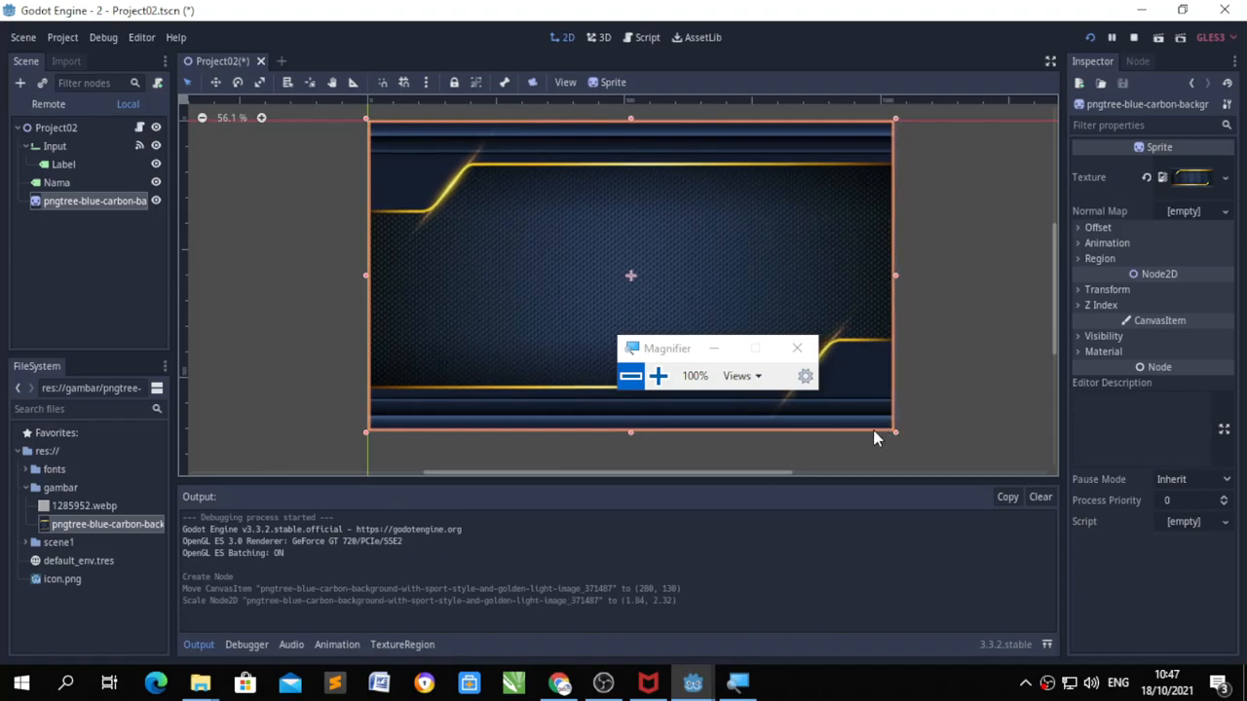
Step: Add the 1285952.webp image to the scene over the middle of the blue background sprite
click(97, 508)
drag(97, 508, 613, 291)
scroll(723, 275, down, 7)
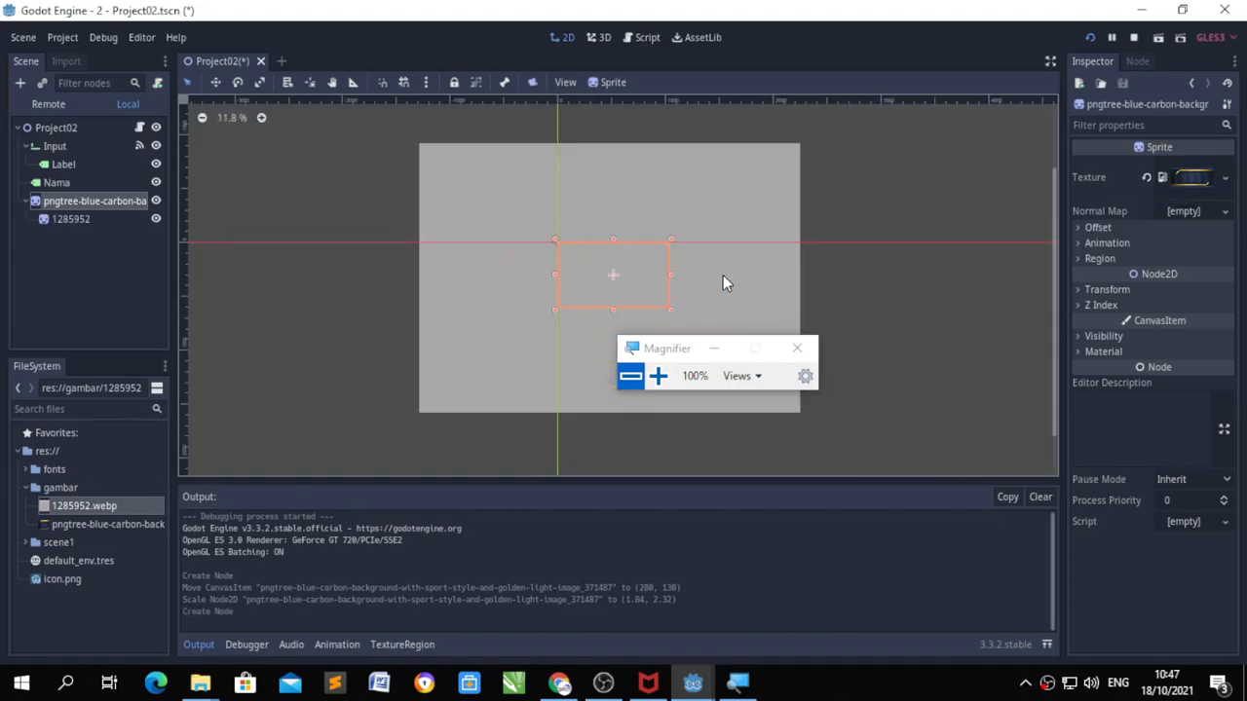
Step: Scale the gray 1285952 sprite down to about 0.18 by 0.14 and place it inside the blue background
click(722, 283)
drag(803, 143, 612, 246)
drag(432, 345, 645, 277)
scroll(624, 287, up, 6)
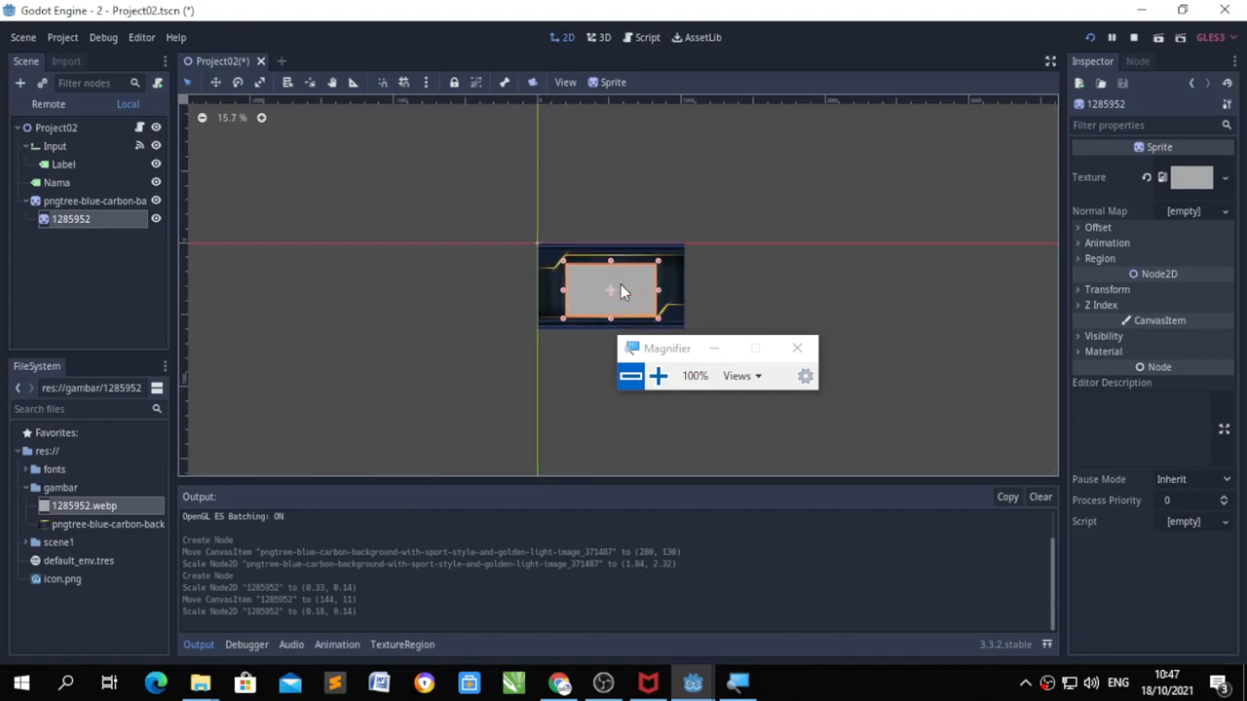
scroll(682, 326, up, 1)
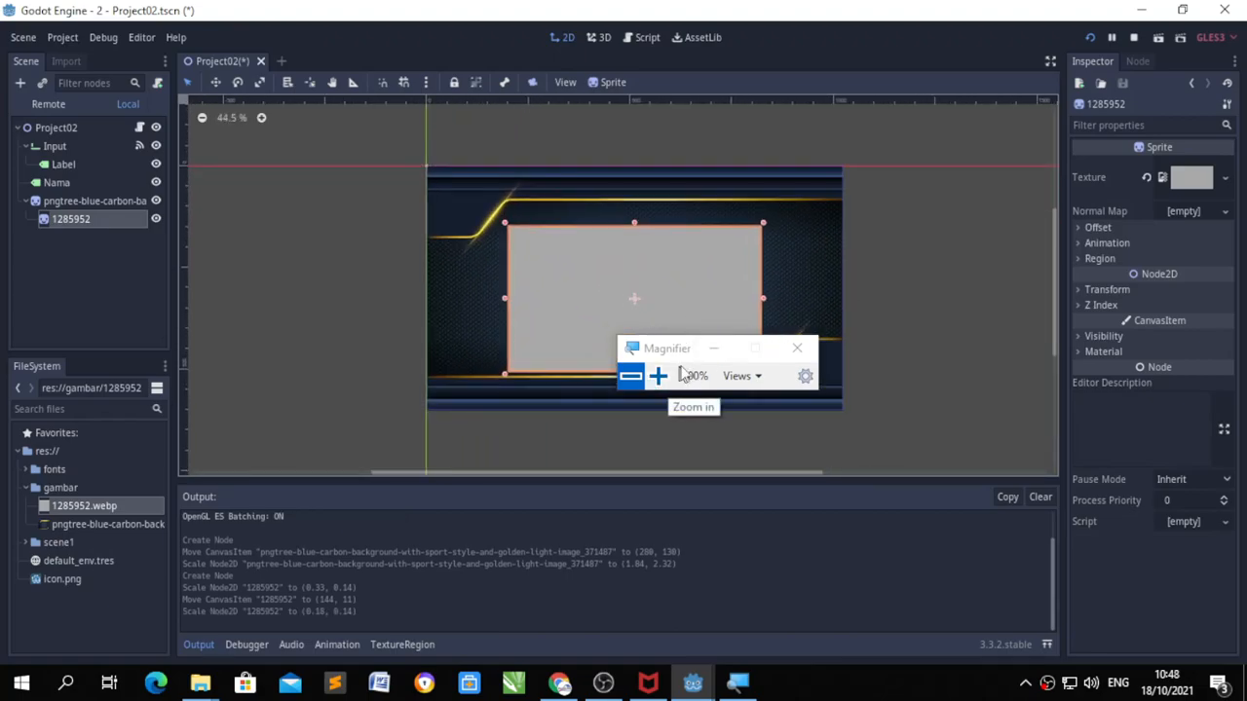
Step: Move the gray sprite to about (8, 1) and widen it to about 0.19 by 0.14 within the blue background
drag(685, 350, 924, 430)
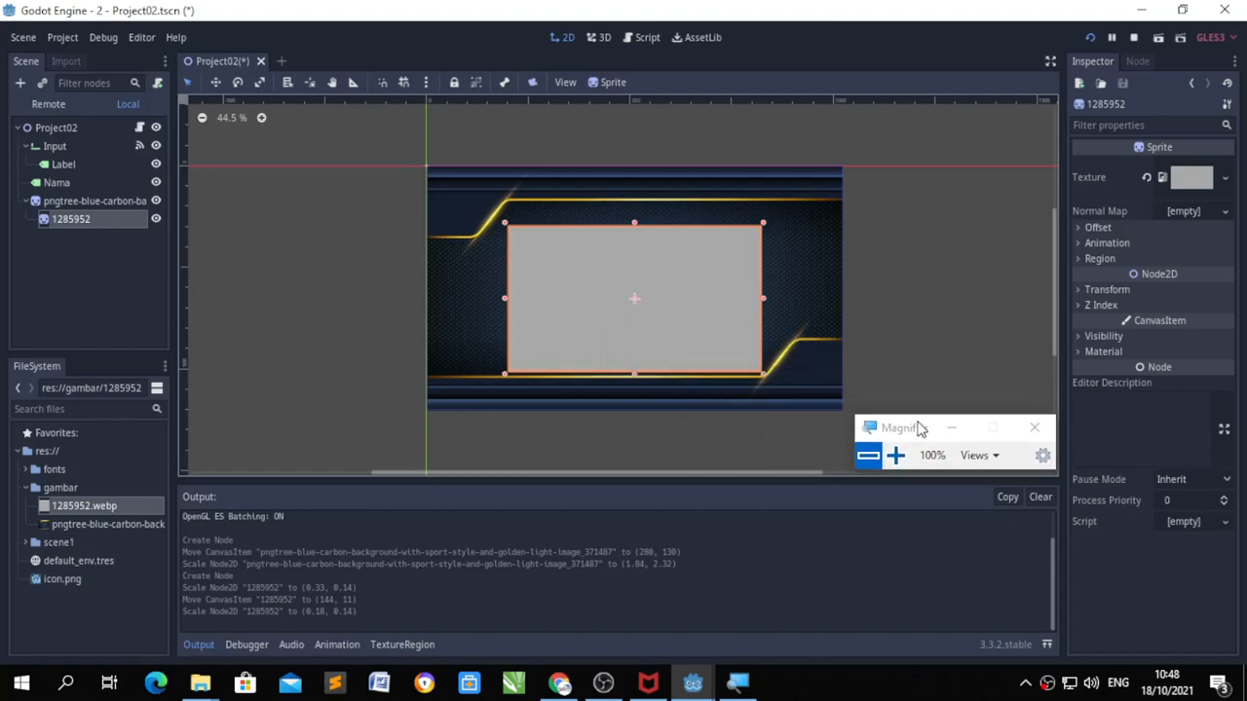
drag(665, 326, 672, 315)
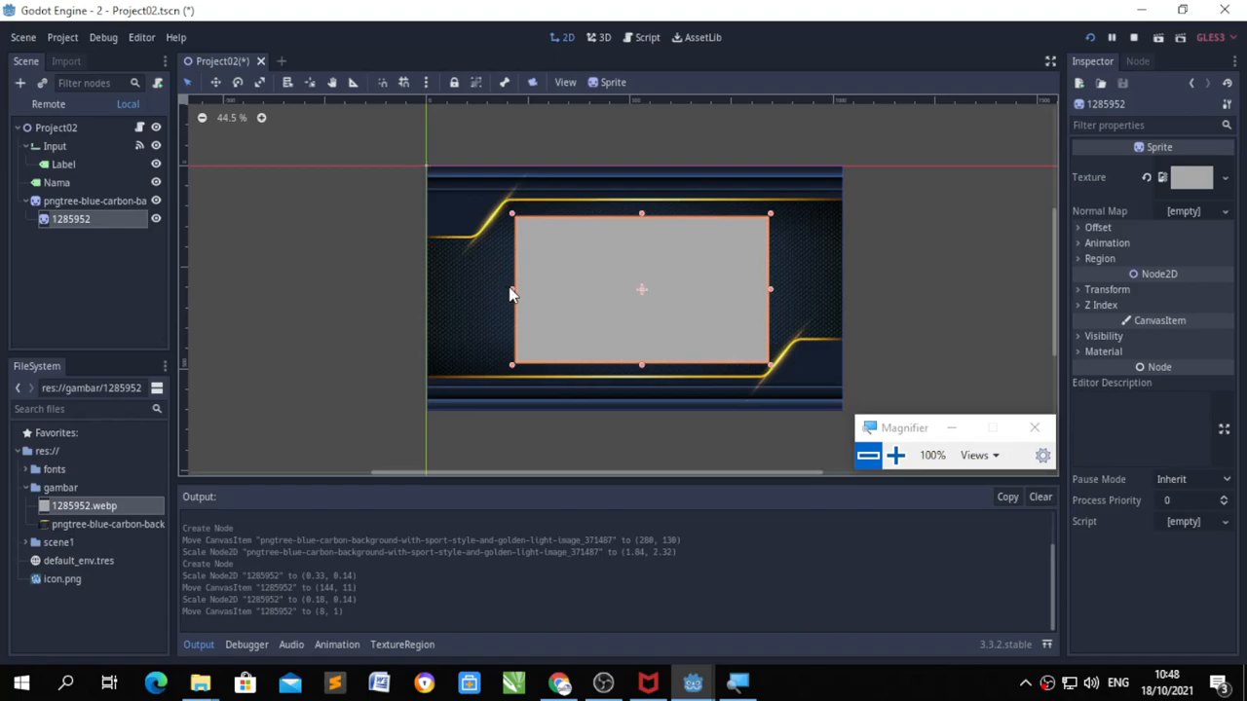
drag(512, 289, 499, 289)
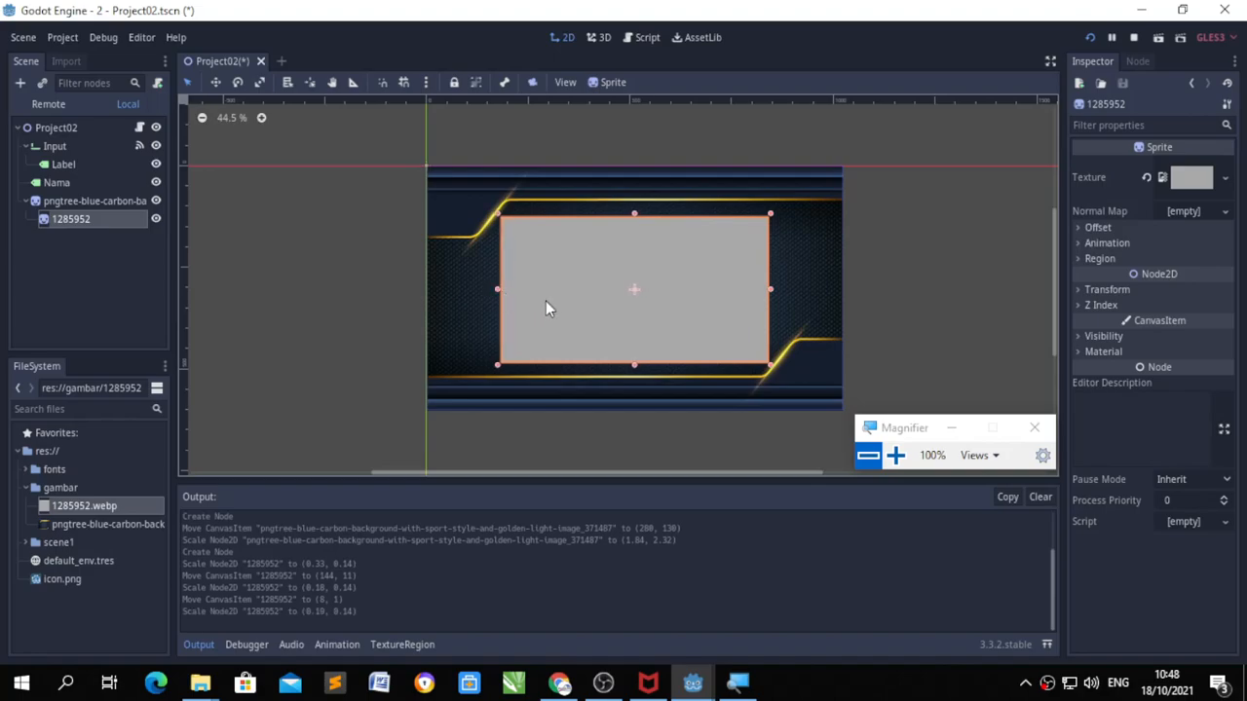
click(604, 682)
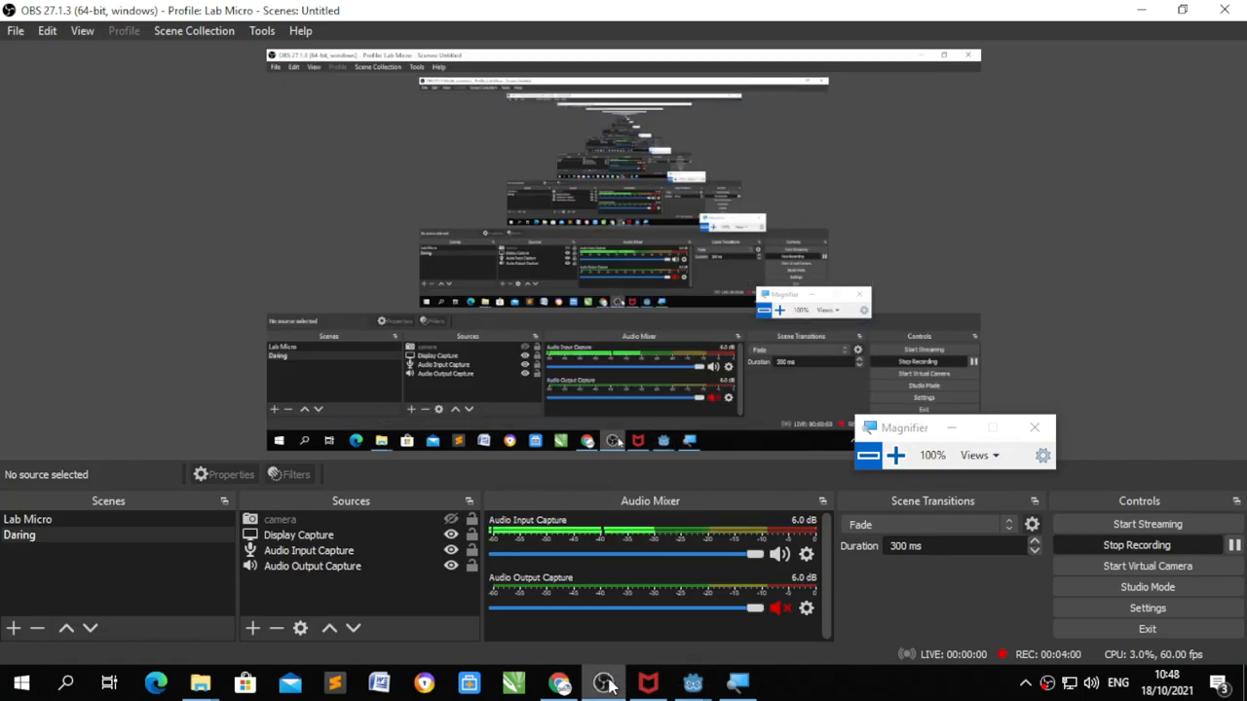
mouse_move(692, 682)
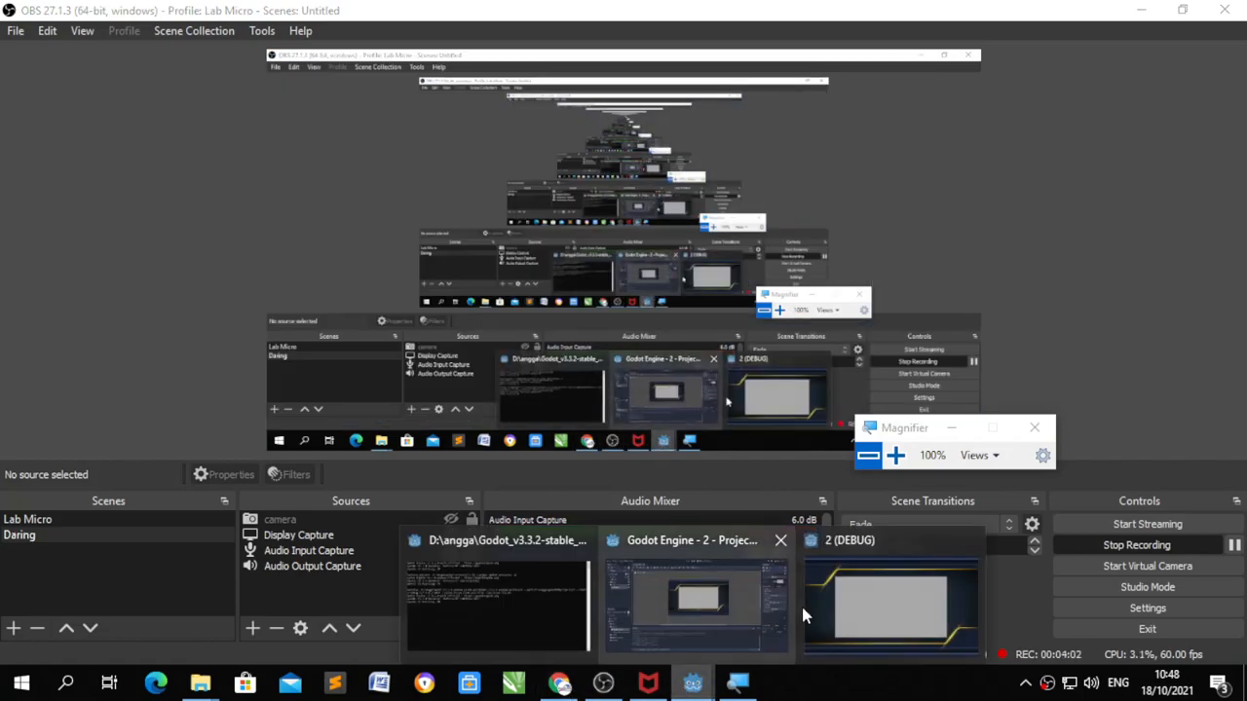
click(766, 608)
Step: Fine-tune the left edge of the gray sprite, keeping its scale at about 0.19 by 0.14
click(887, 276)
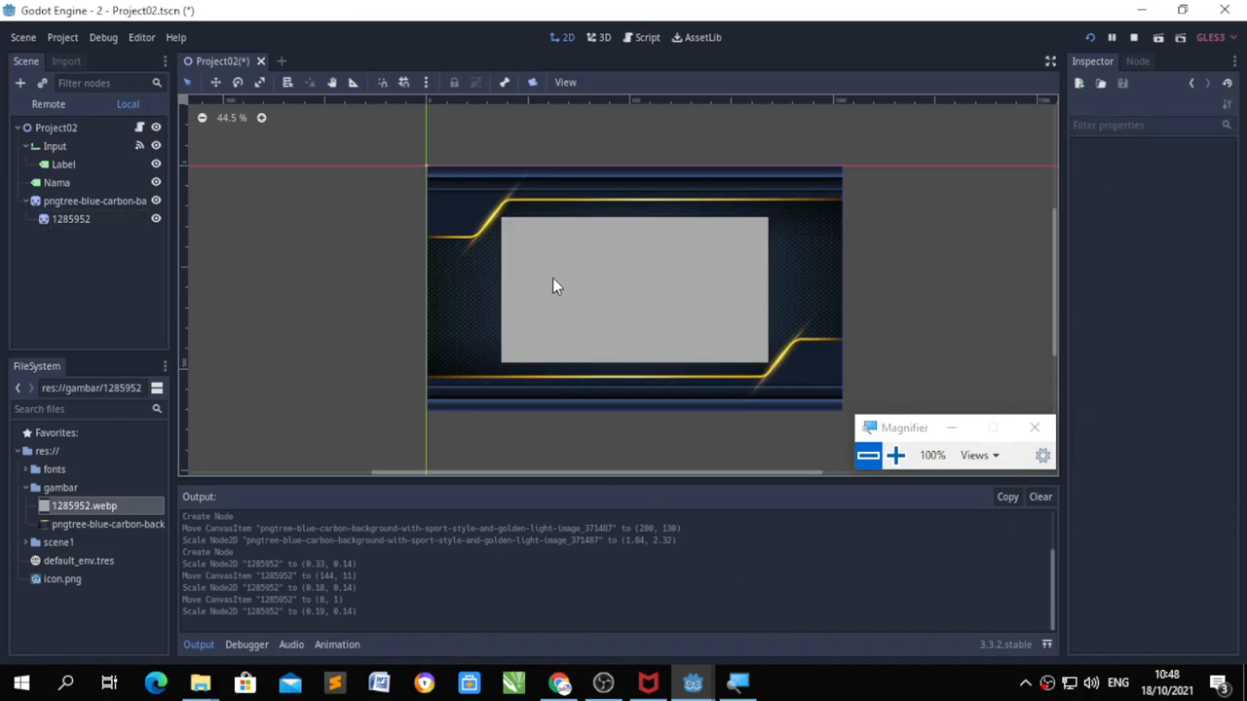
click(526, 290)
drag(498, 289, 500, 289)
click(886, 270)
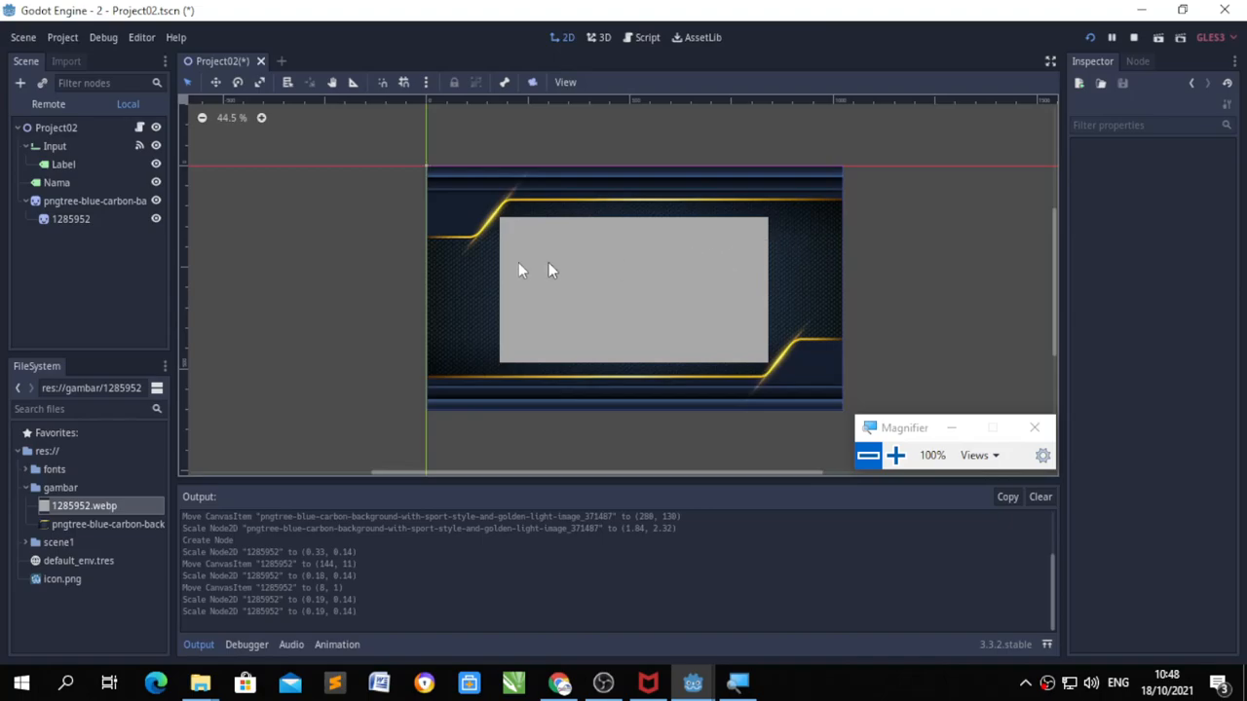
click(60, 220)
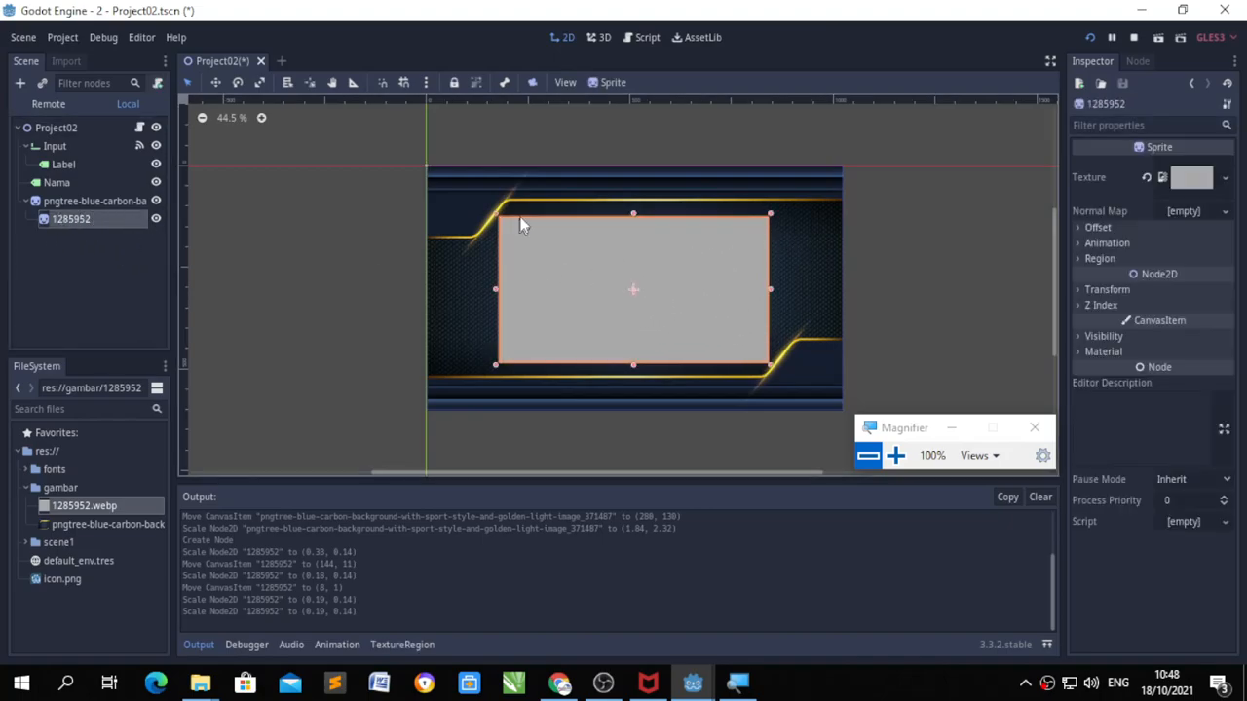
click(92, 200)
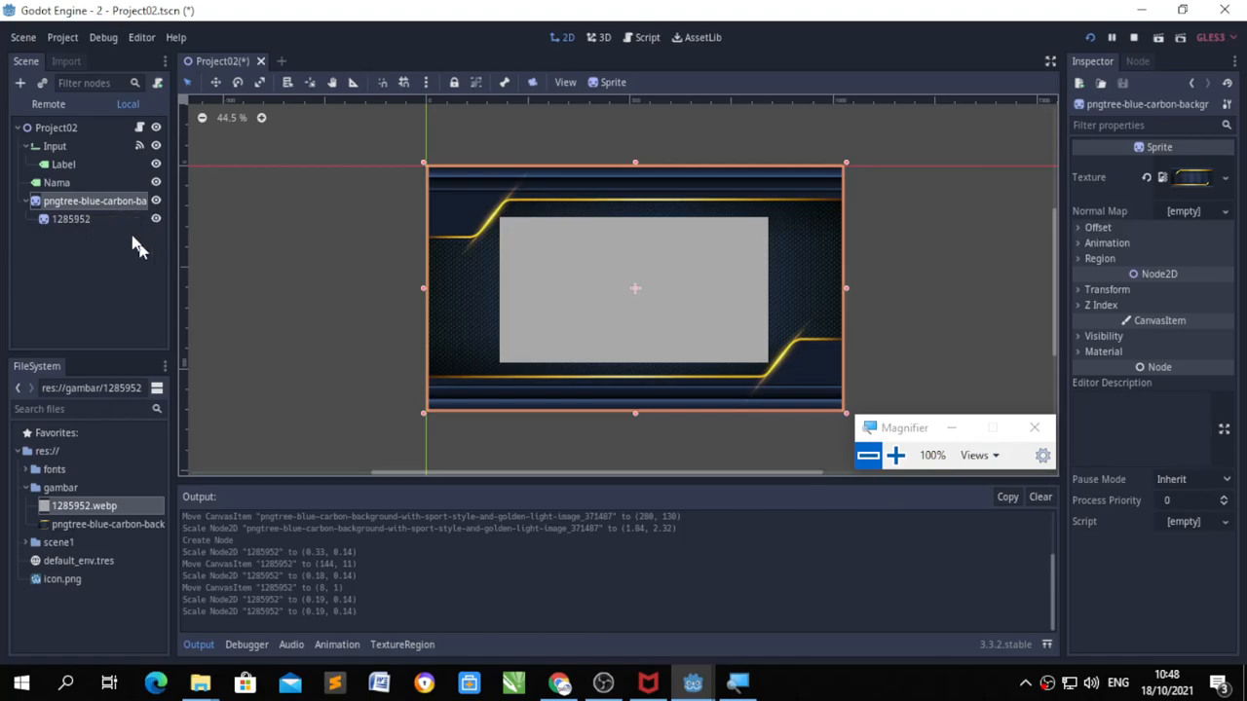
click(73, 222)
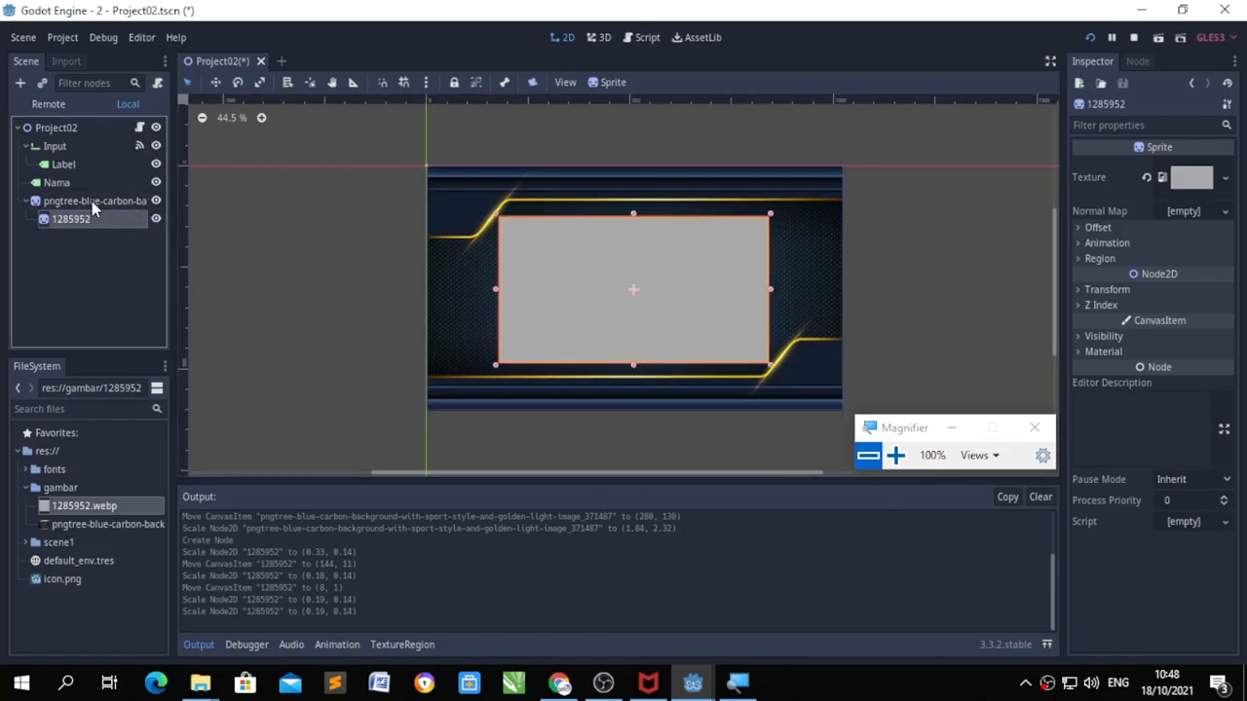
click(90, 203)
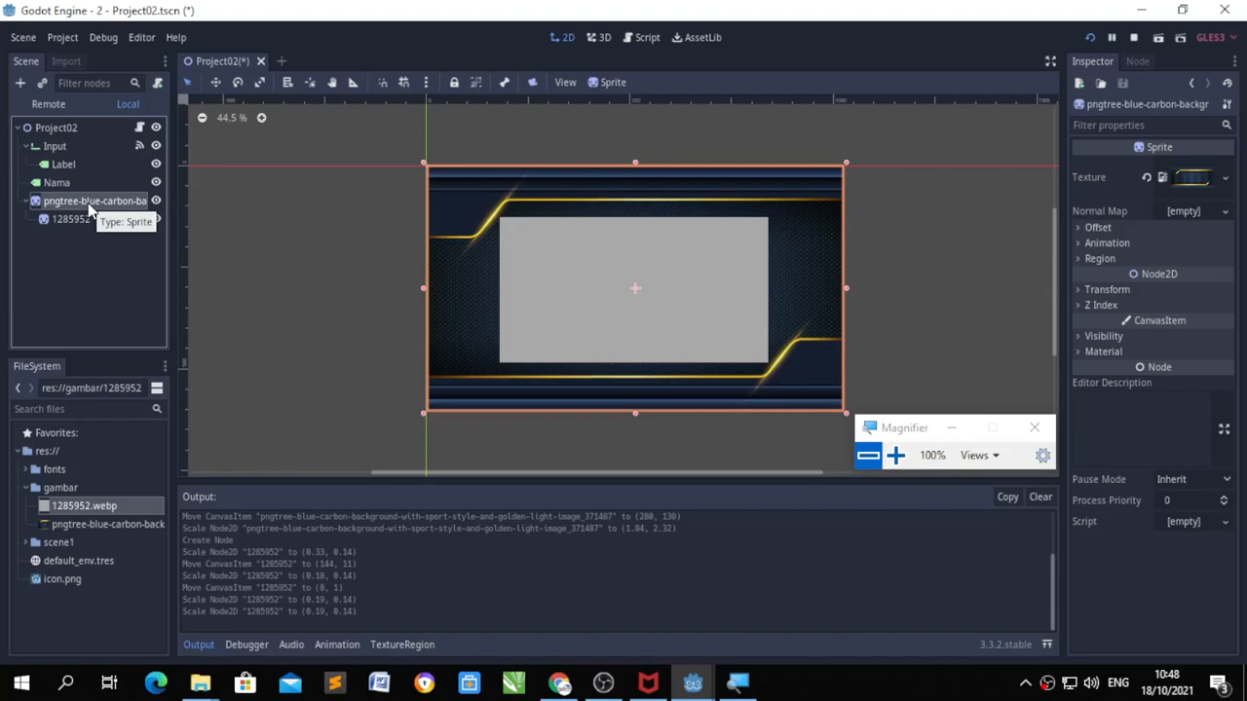
Step: Rename the image file 1285952.webp in the gambar folder as abu-abu.webp
click(89, 509)
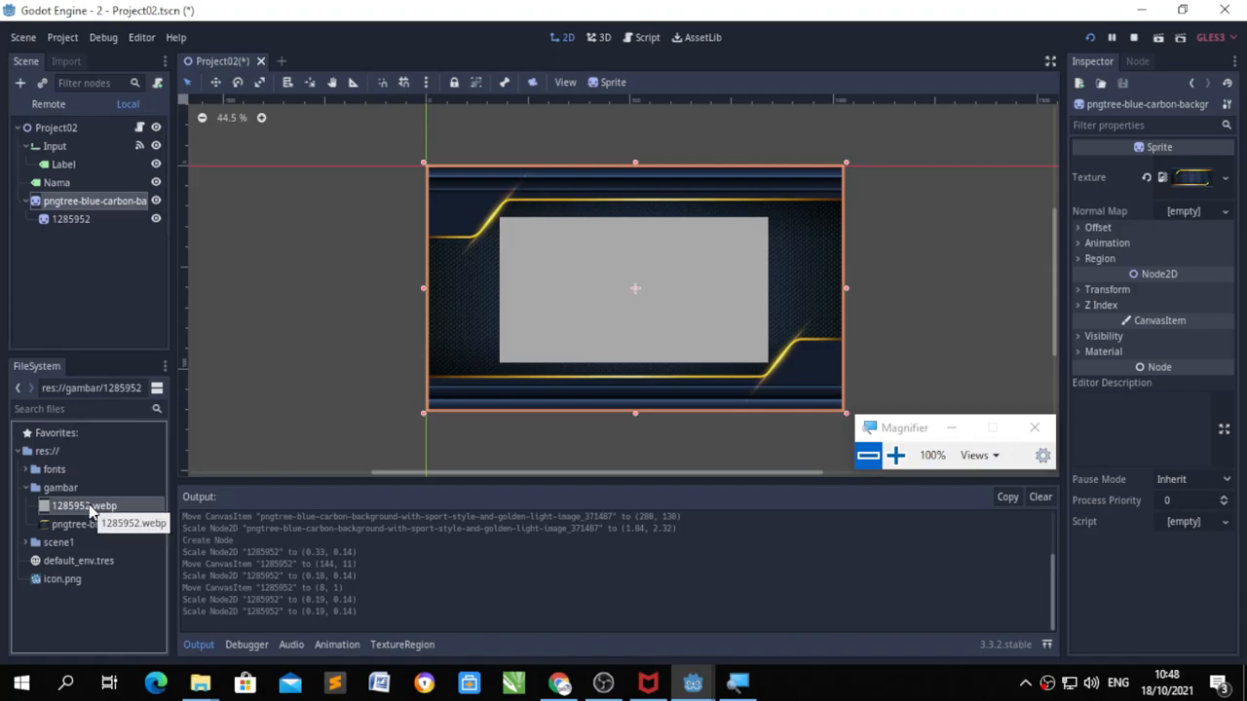
right_click(91, 509)
click(125, 498)
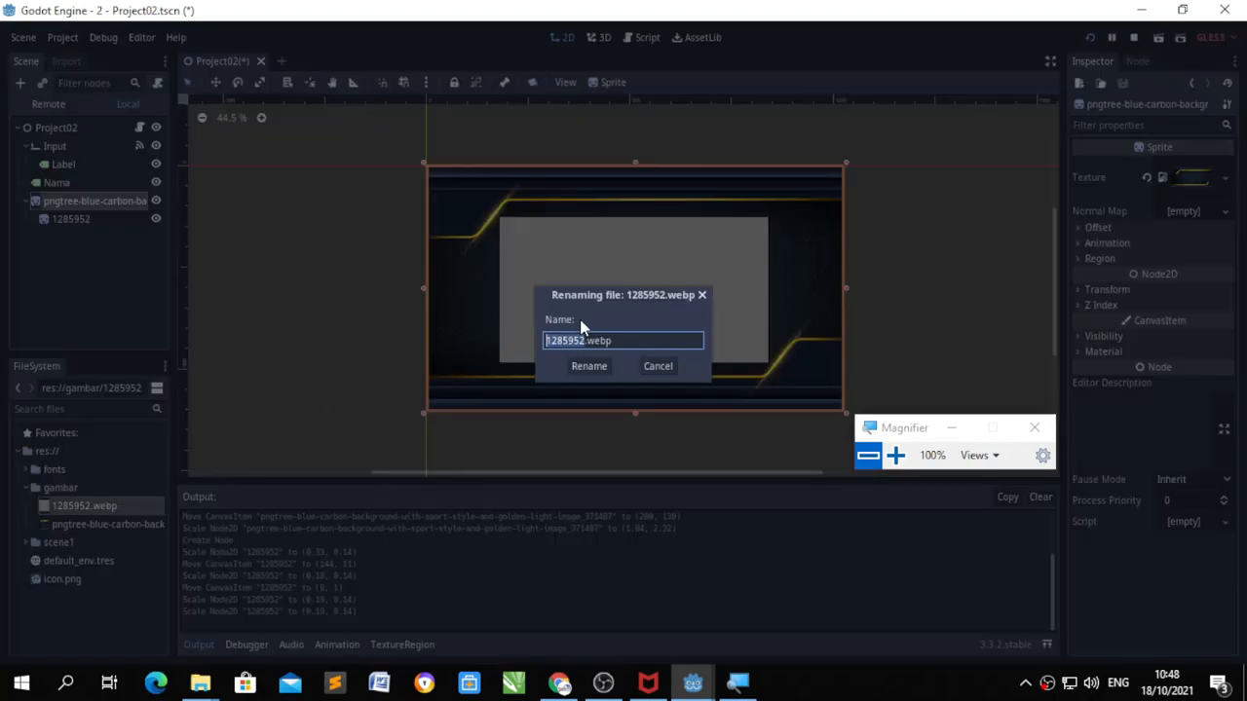
text(abu-abu)
key(Return)
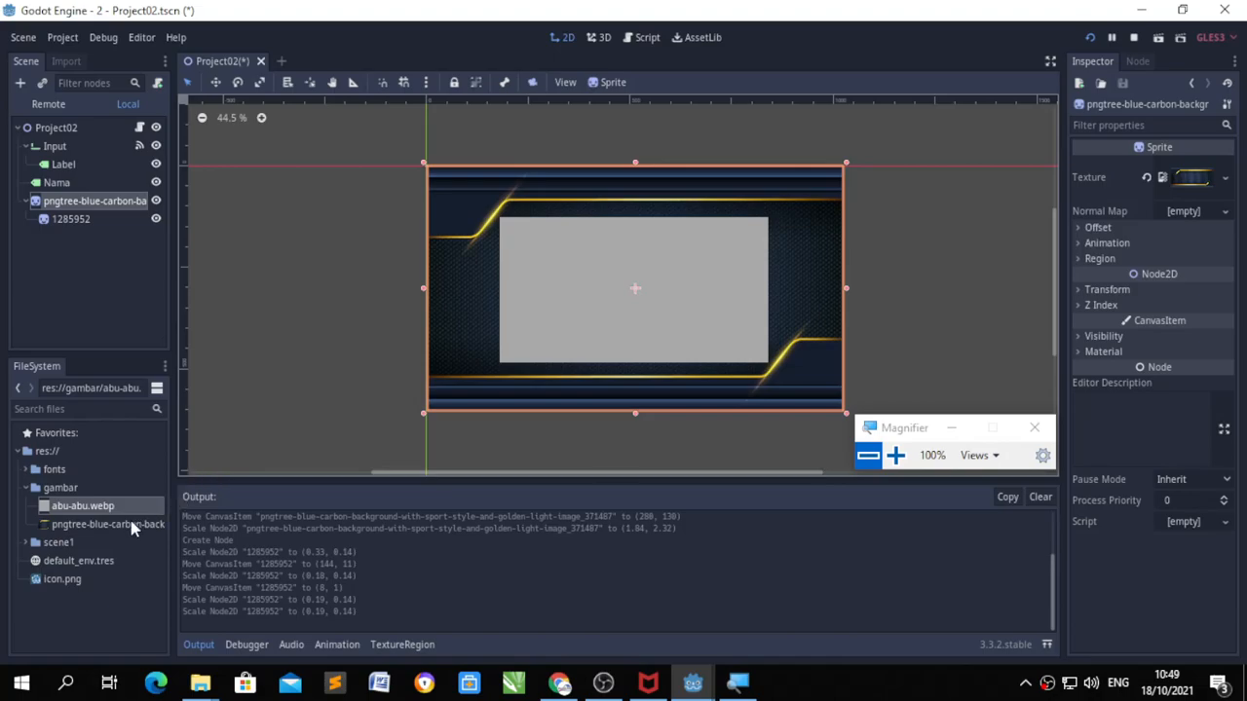
Step: Rename the pngtree-blue-carbon image file in the gambar folder as background1.jpg
right_click(127, 526)
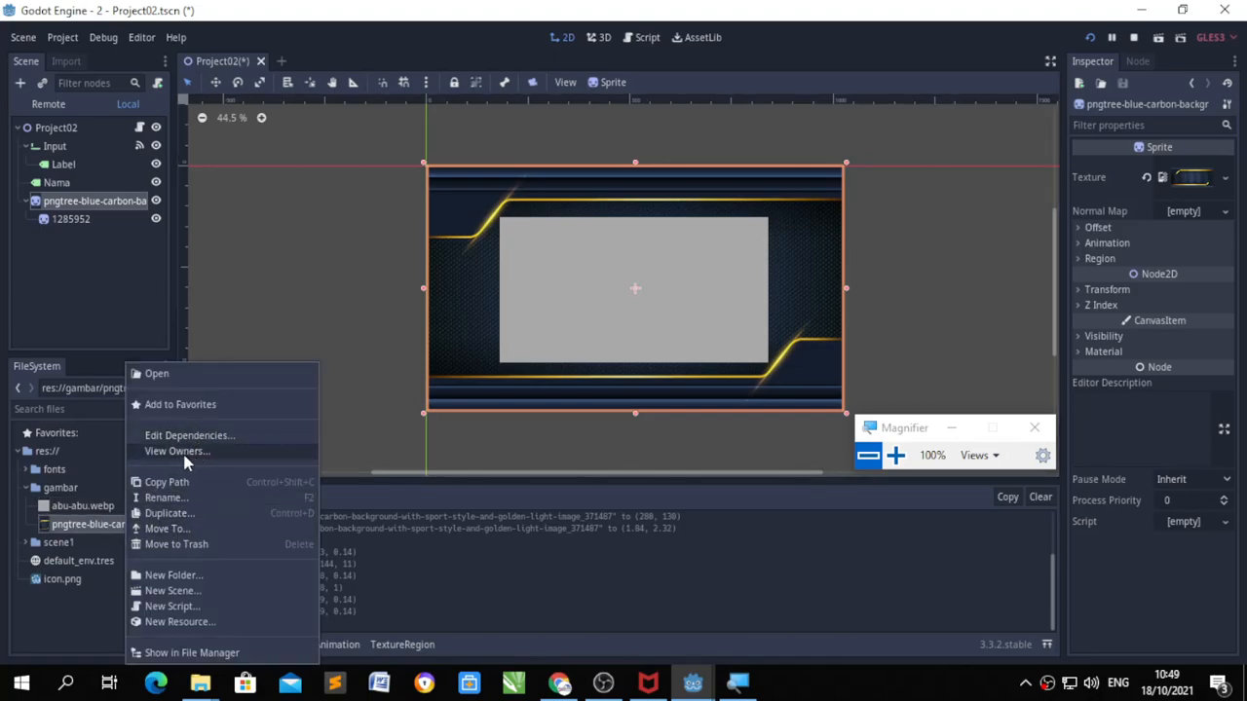
click(189, 501)
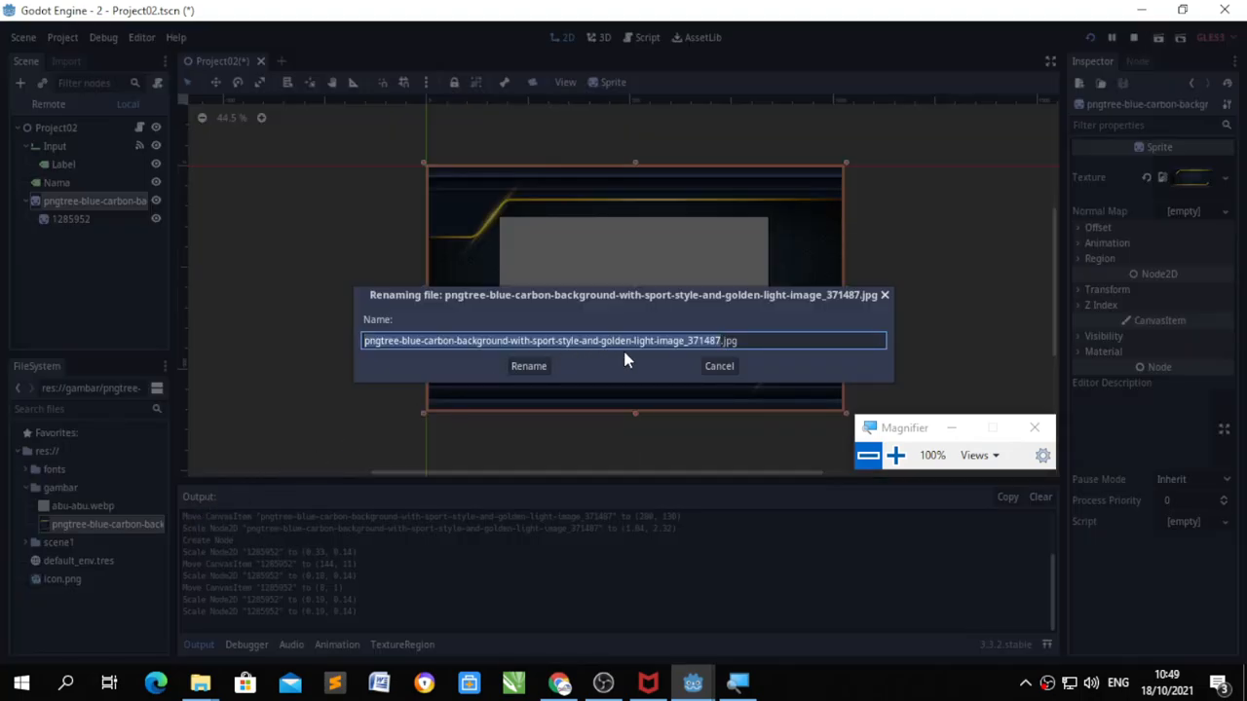
text(back)
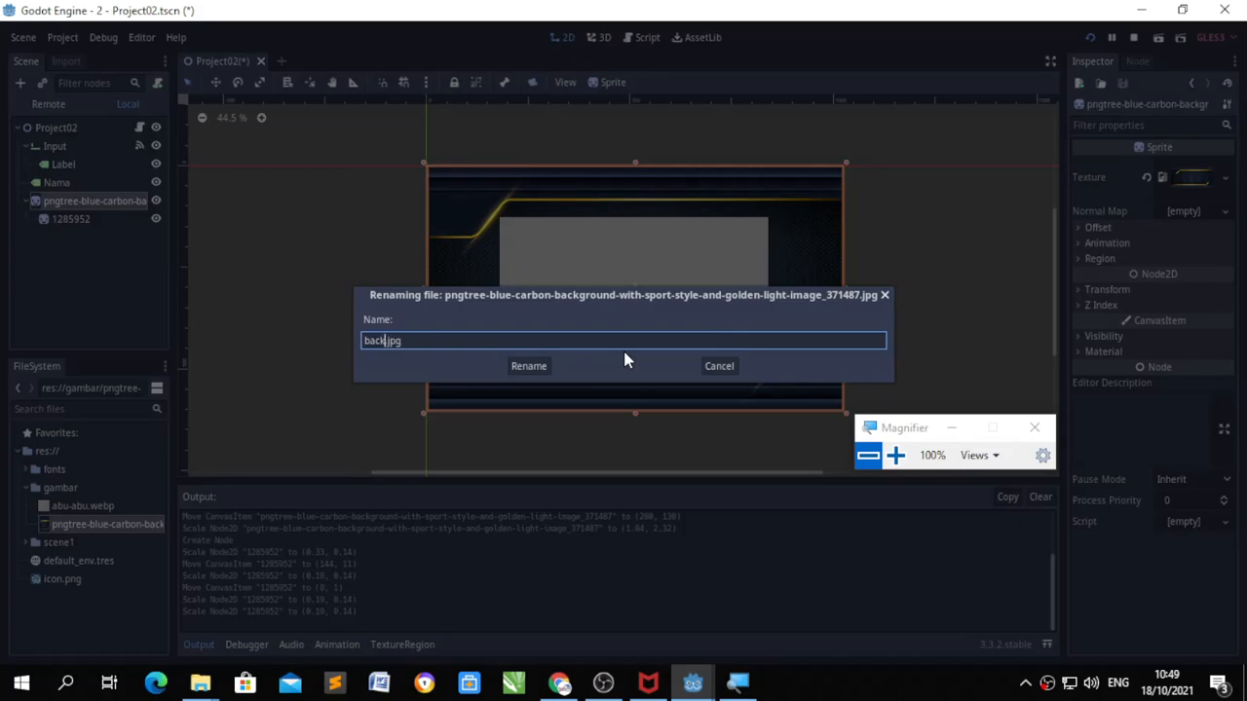
text(ground1)
key(Return)
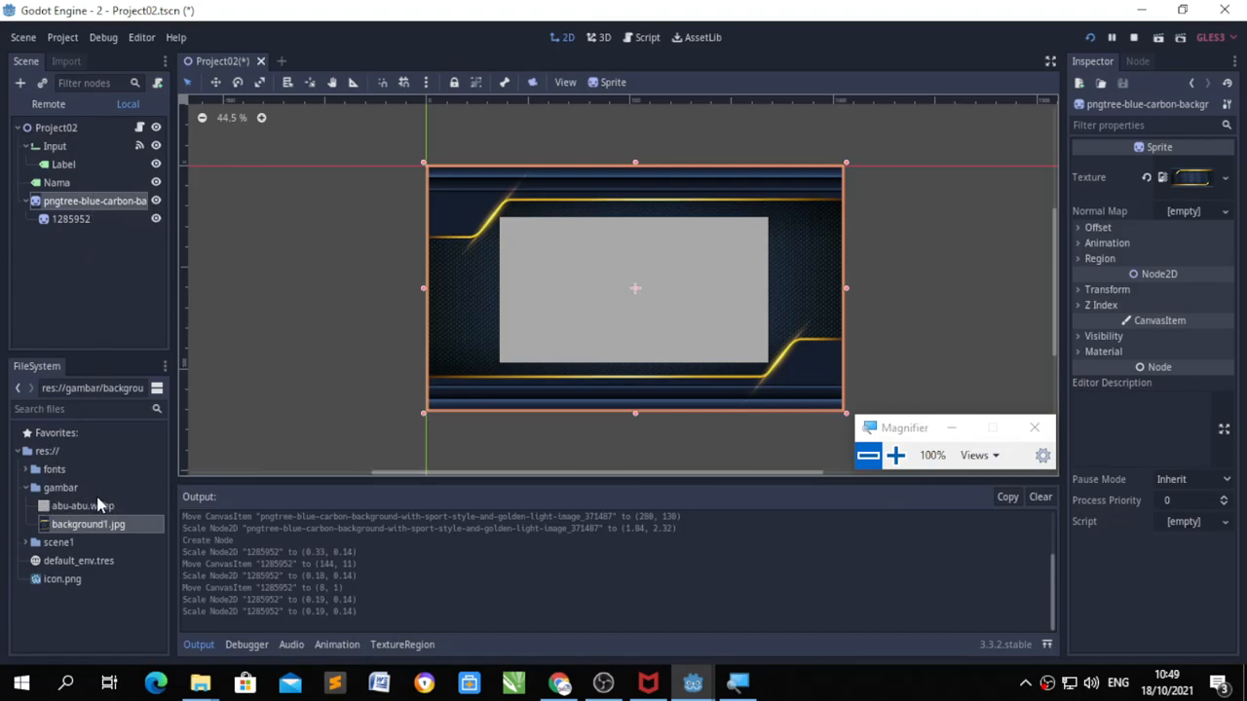
click(56, 207)
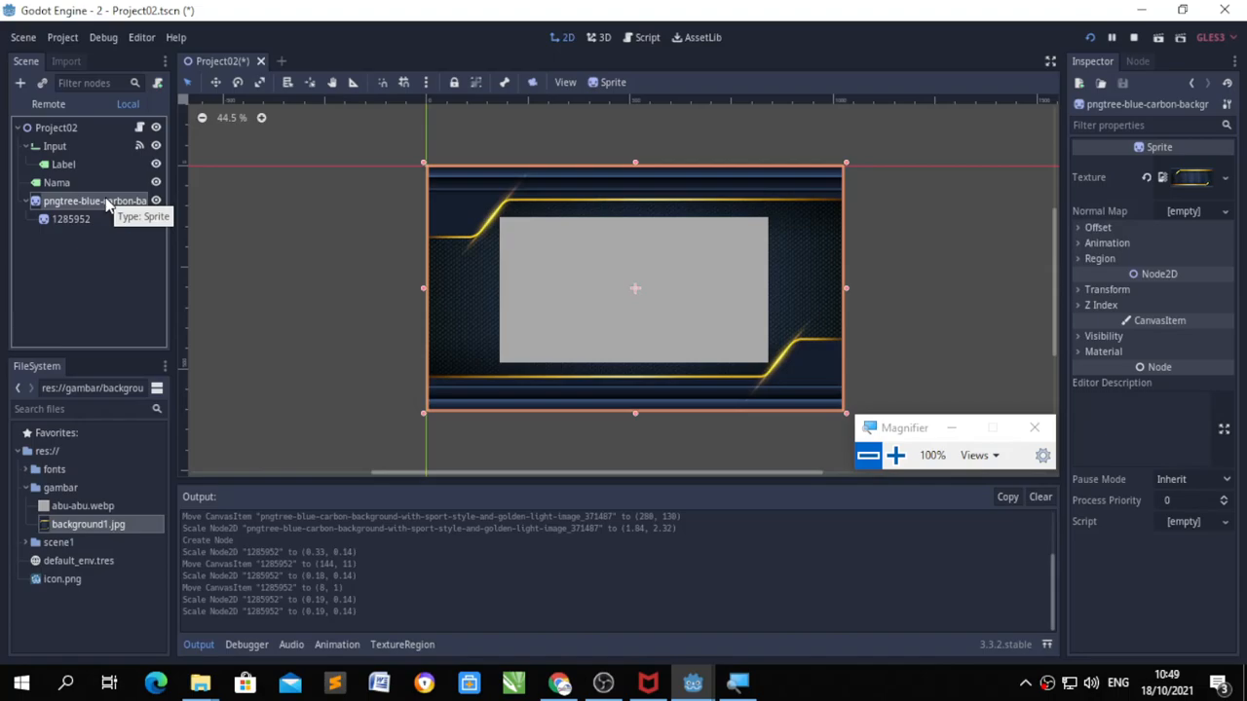
right_click(51, 210)
click(17, 235)
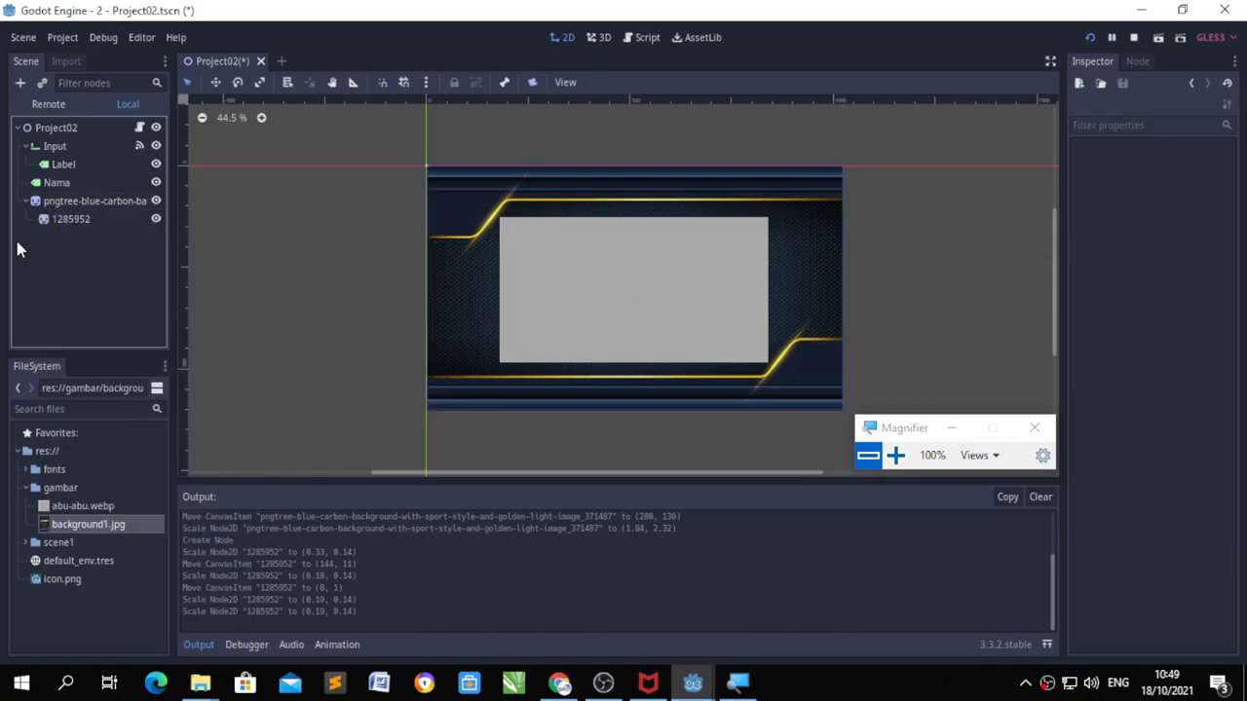
Step: Rename the pngtree-blue-carbon sprite node in the scene tree as background1
click(64, 201)
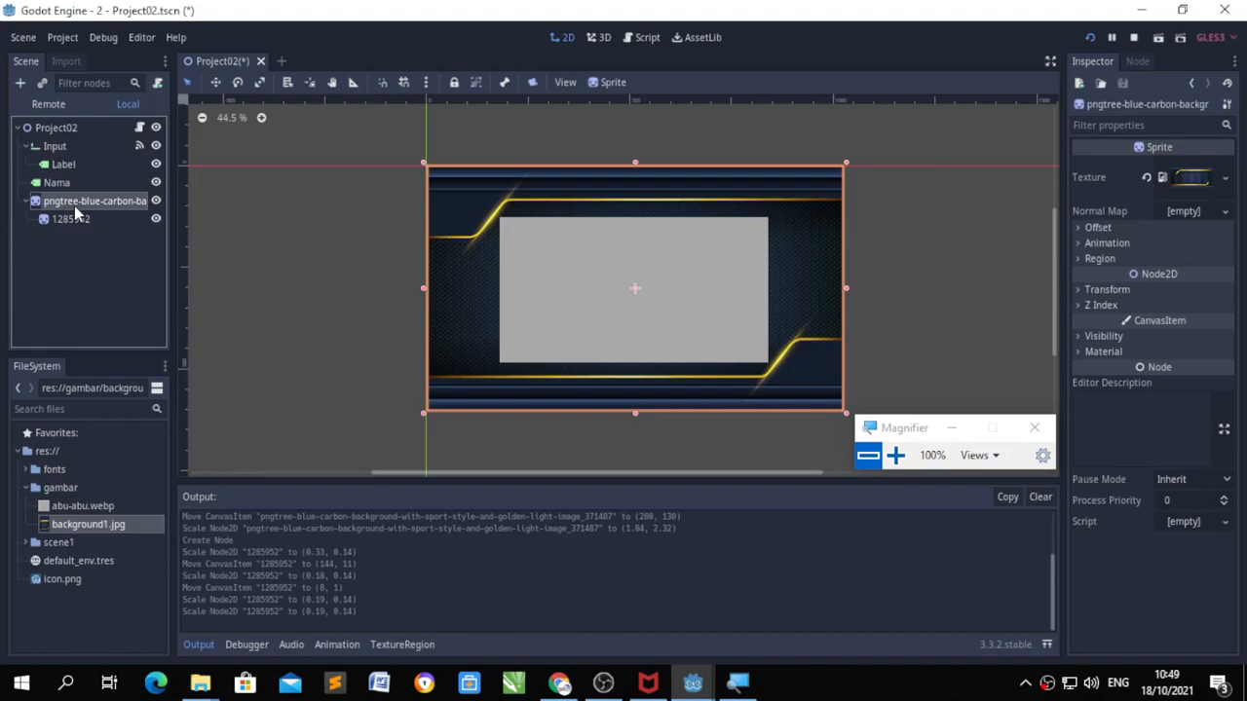
right_click(76, 206)
click(132, 388)
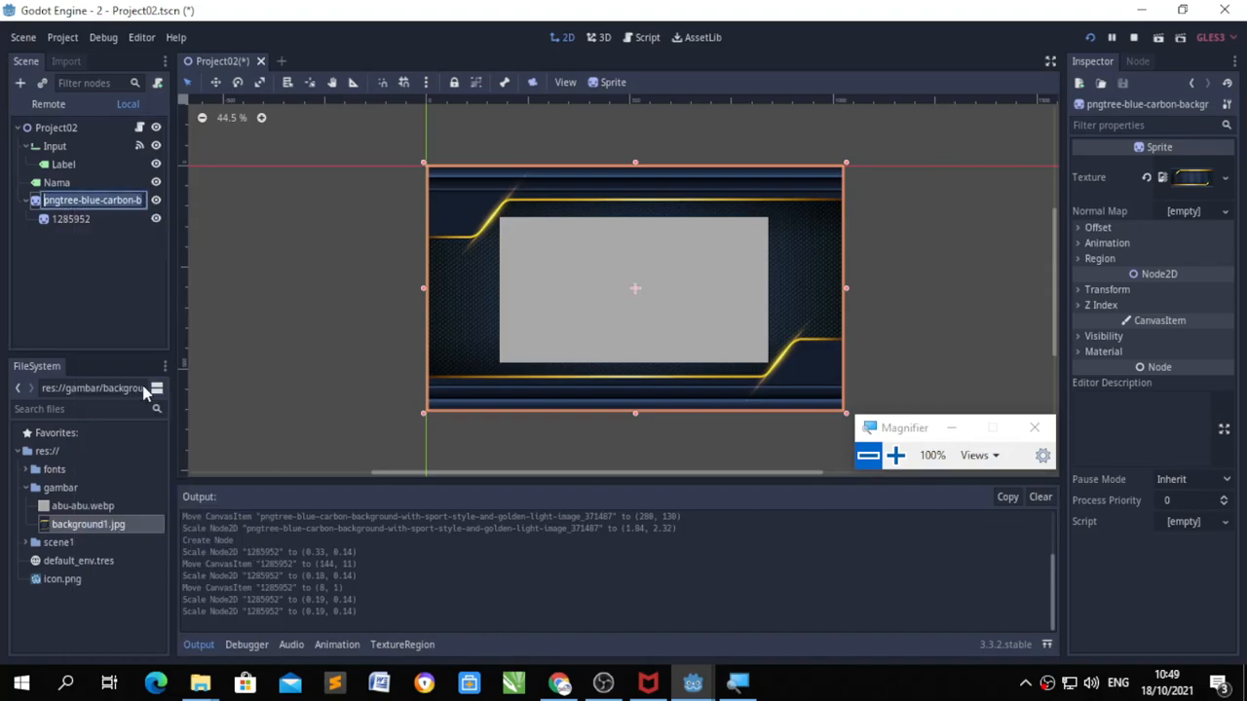
text(ba)
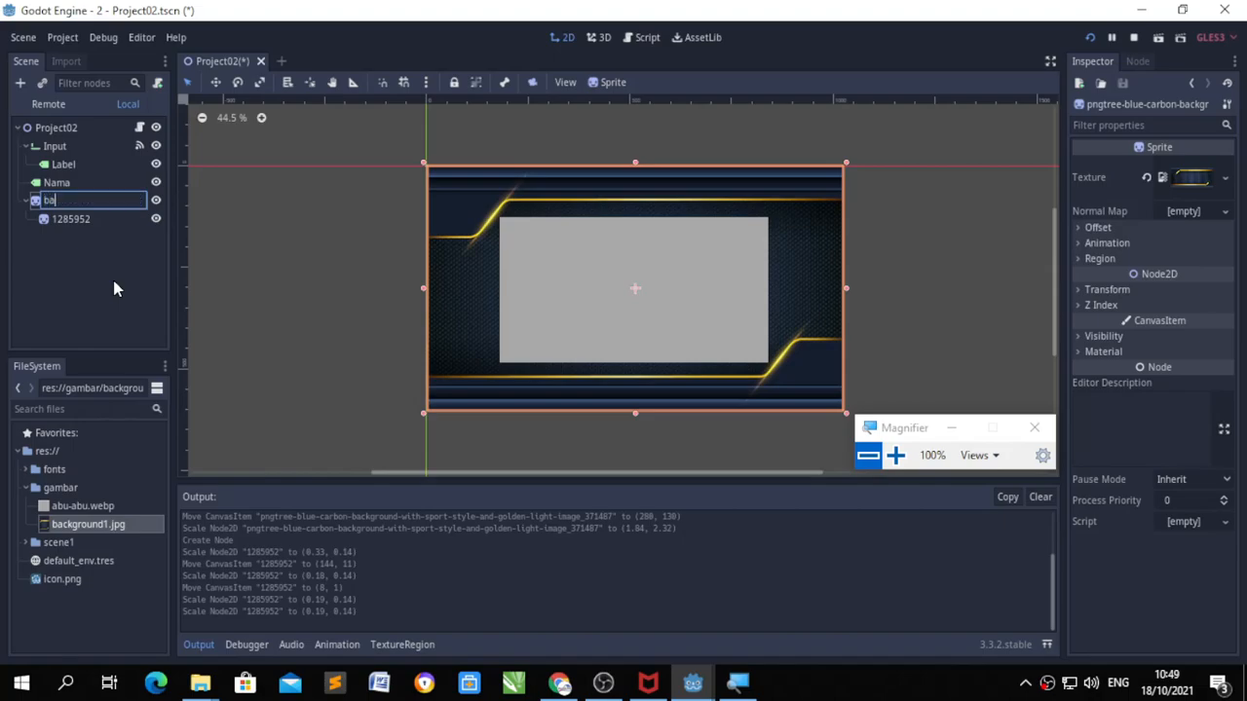
text(ckground)
text(1)
click(112, 288)
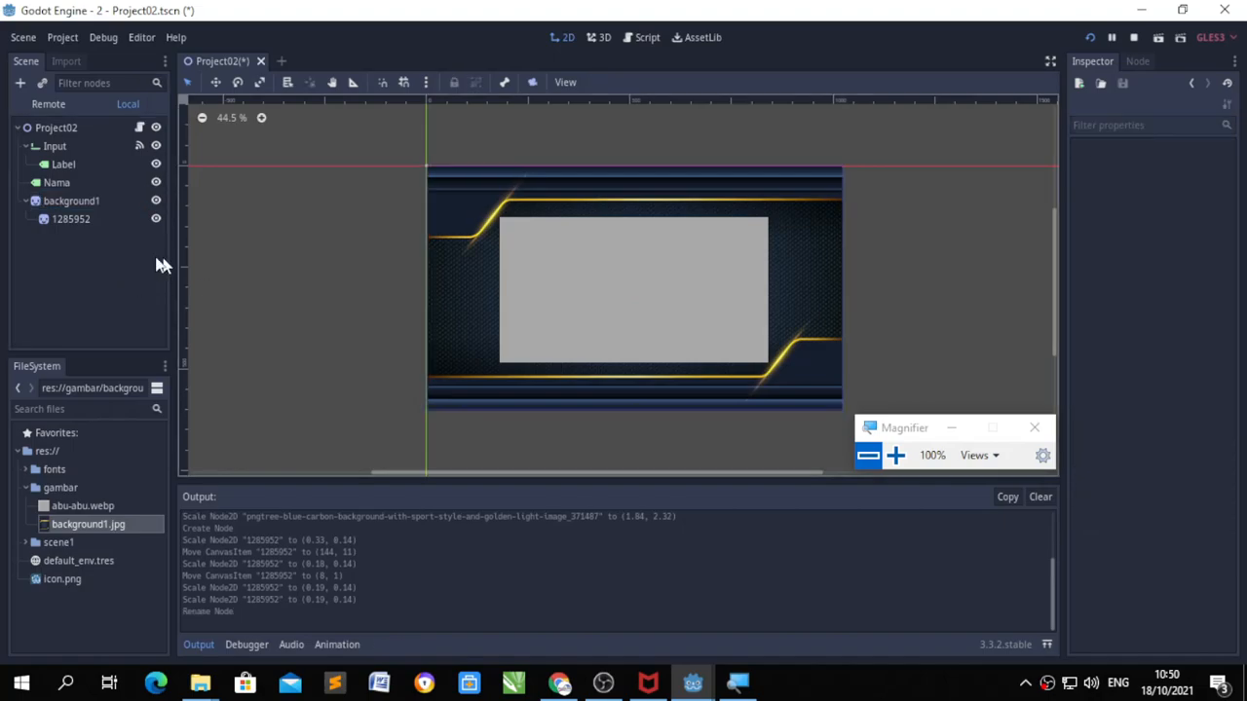
Step: Rename the 1285952 sprite node under background1 as abu-abu
right_click(86, 220)
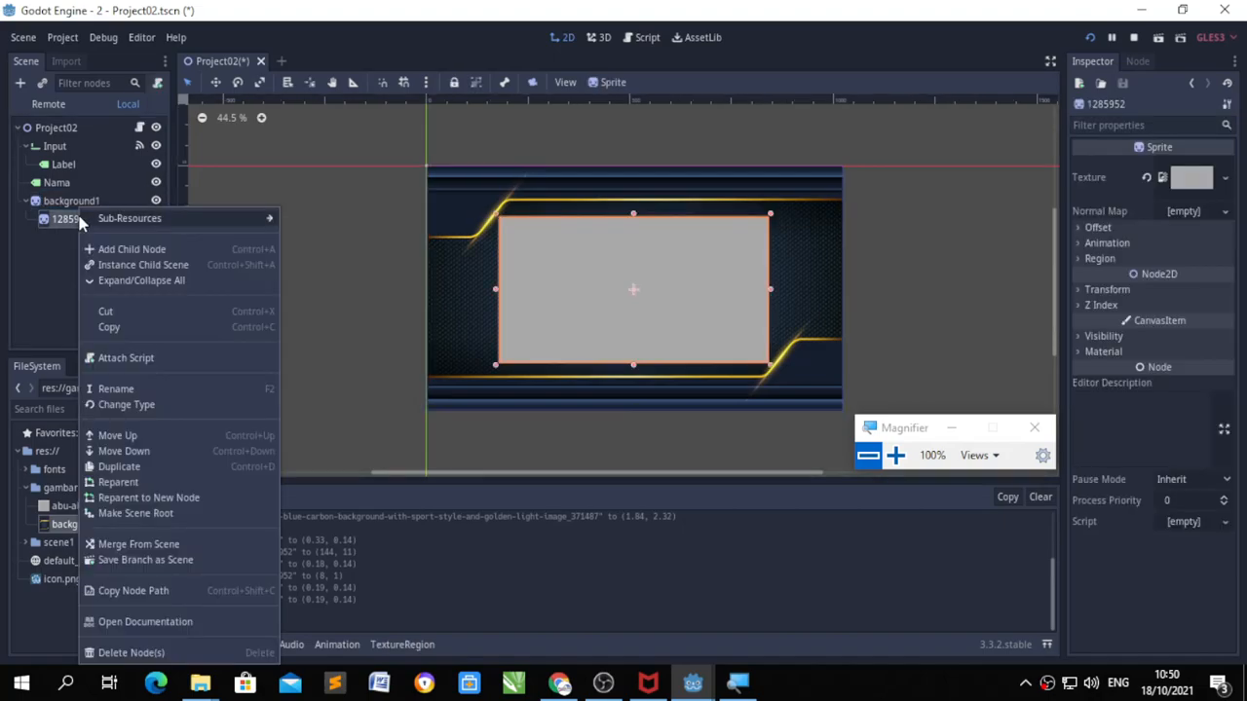
click(170, 390)
text(a)
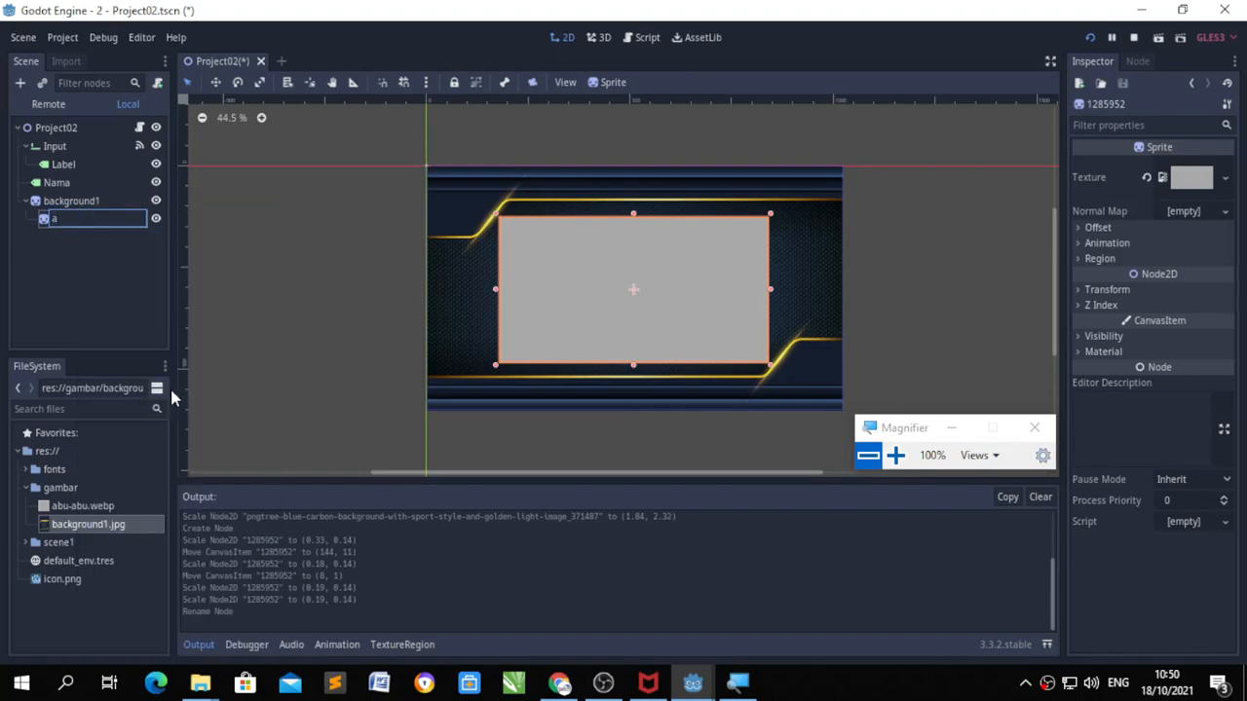
text(bu-abu)
key(Return)
right_click(67, 222)
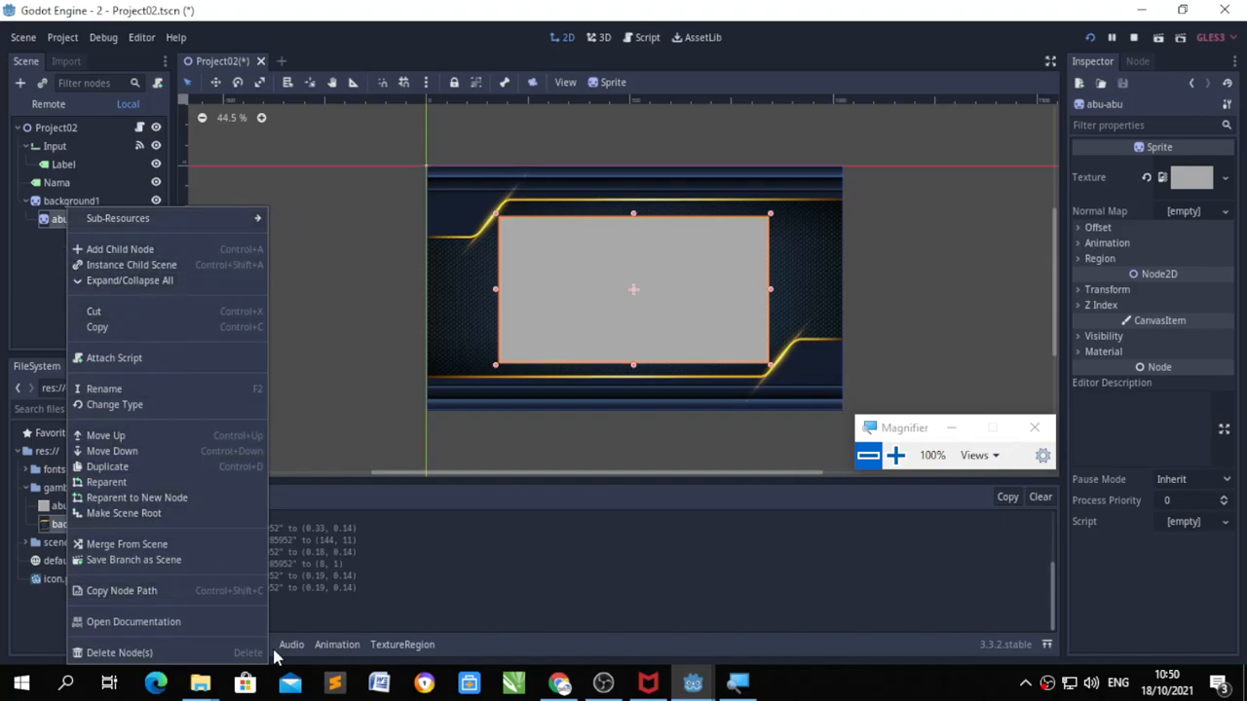
Step: Set the Z Index of the background1 sprite to -4 to place it behind the input controls
click(784, 386)
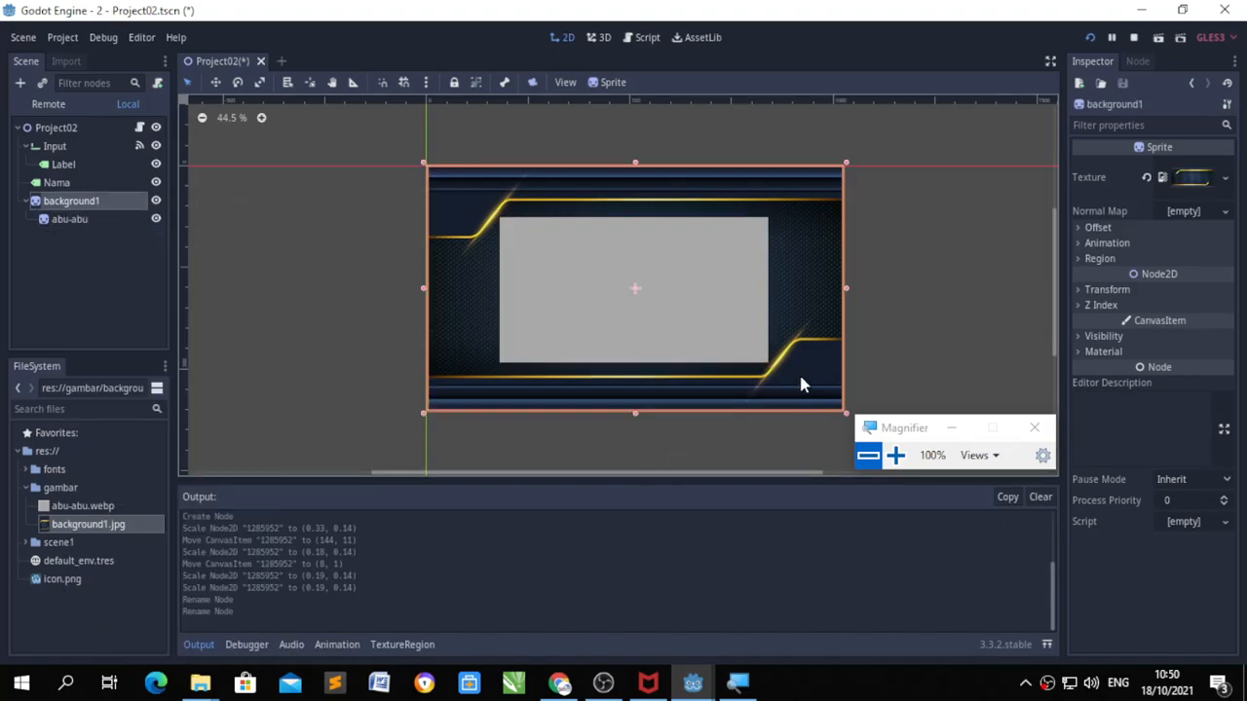
click(1101, 228)
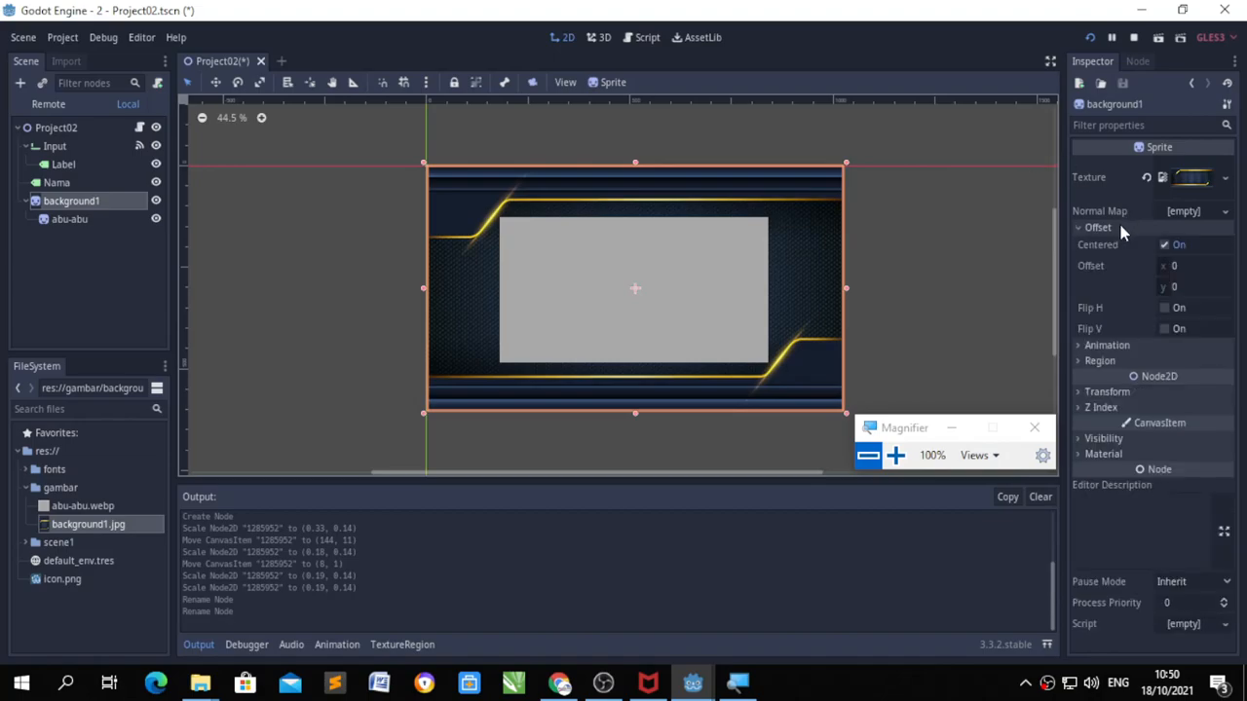
click(1120, 227)
click(1122, 305)
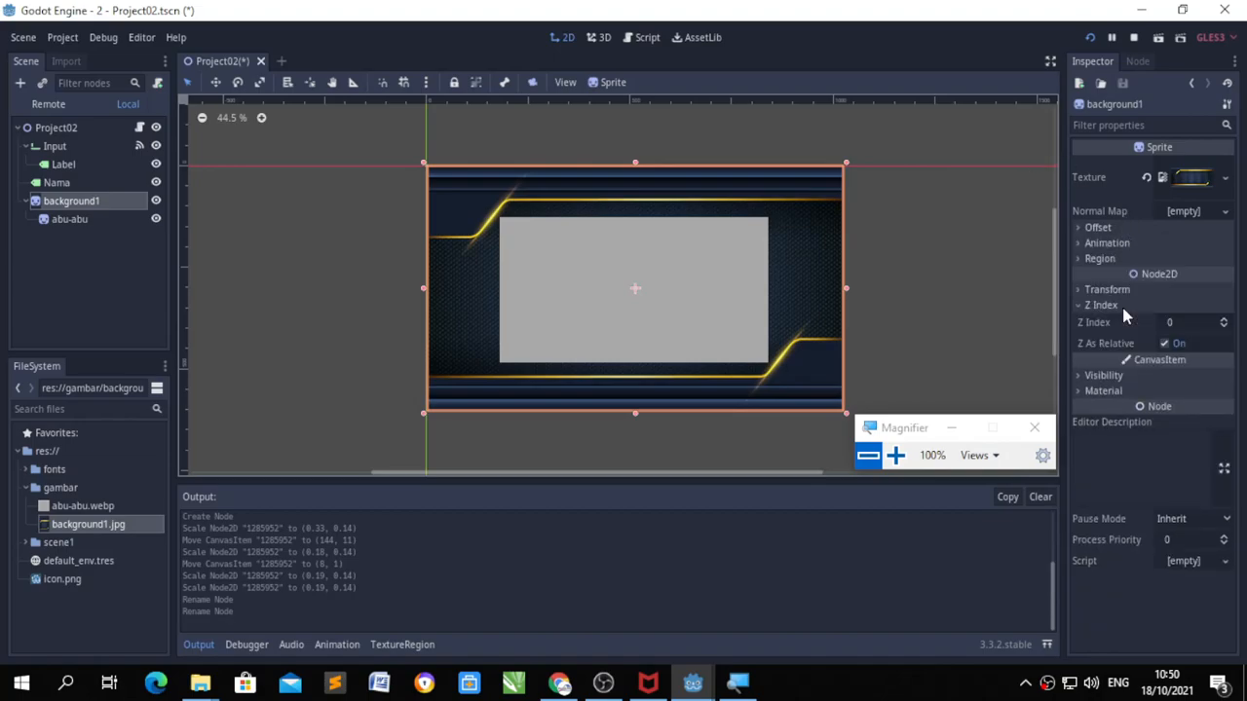
click(1224, 328)
click(1224, 328)
click(1224, 328)
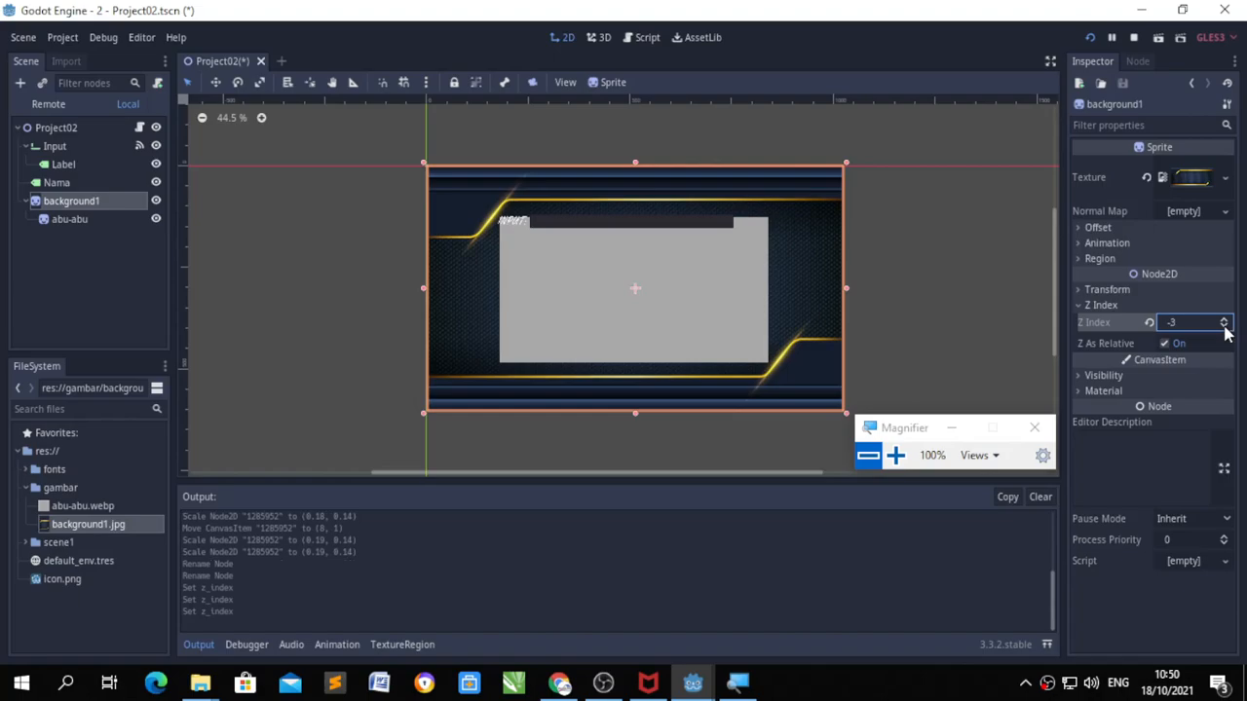
click(1224, 328)
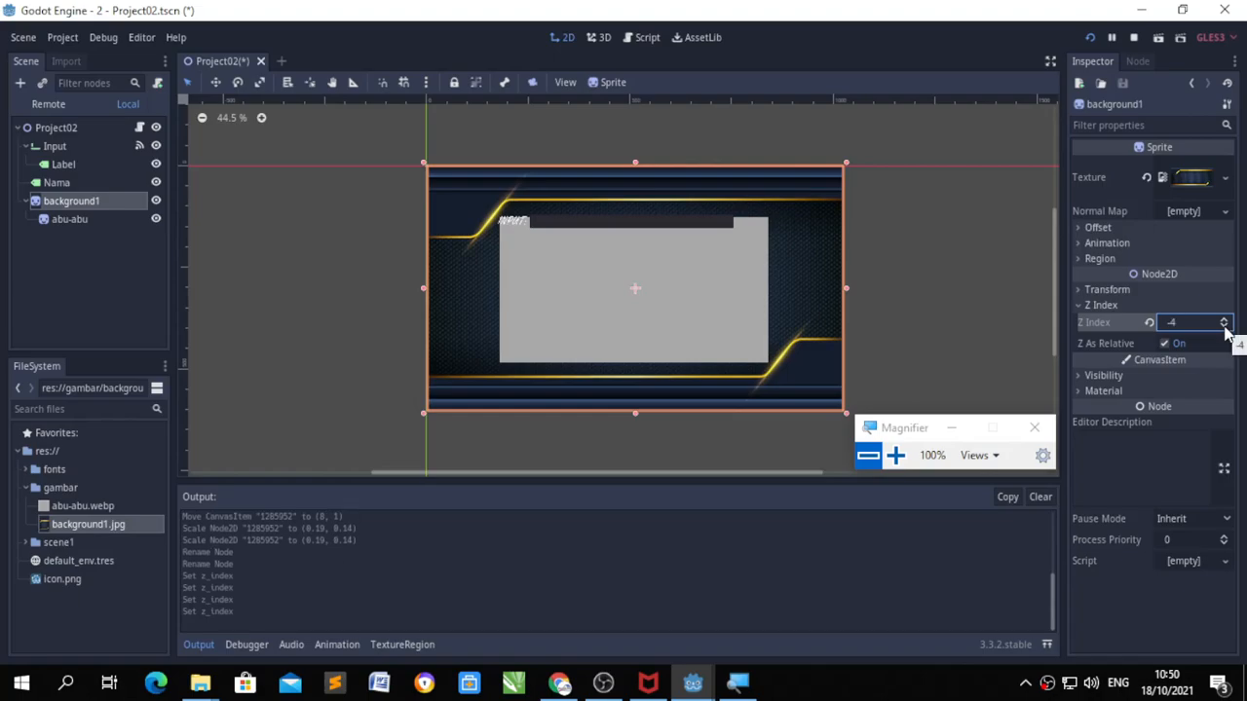
Step: Try a Z Index of -3 on the abu-abu sprite and return it to 0
click(59, 219)
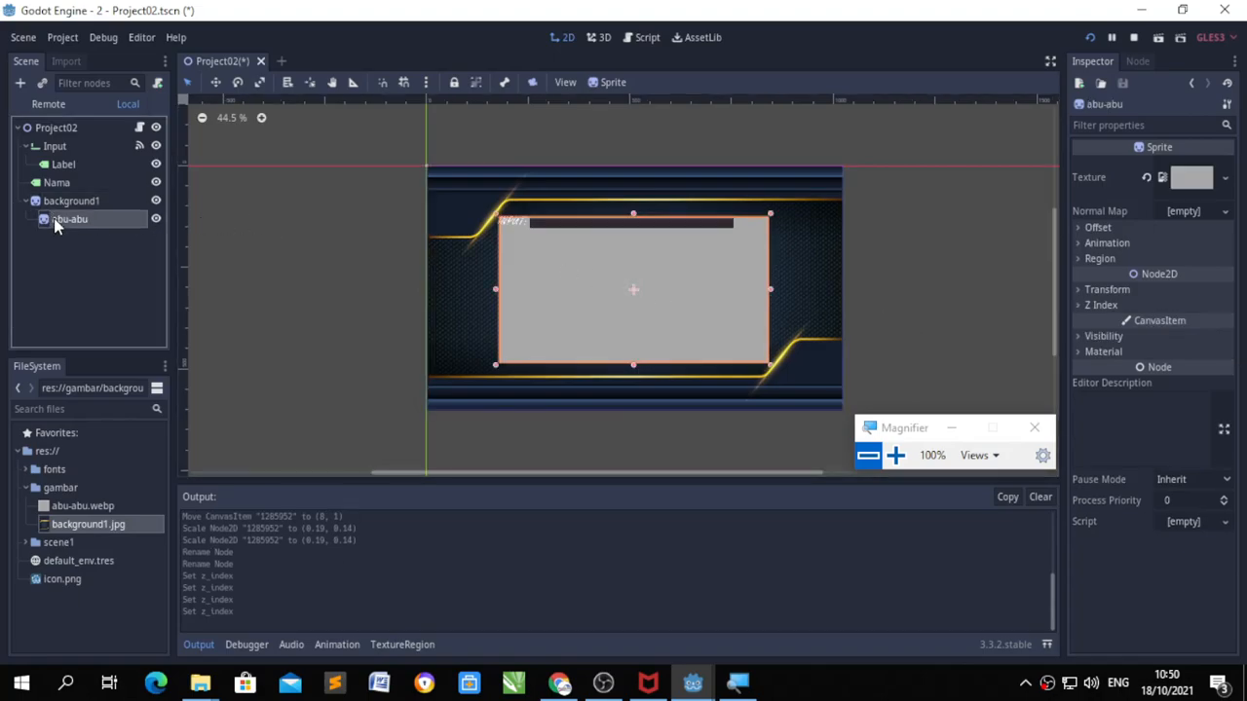
click(1103, 305)
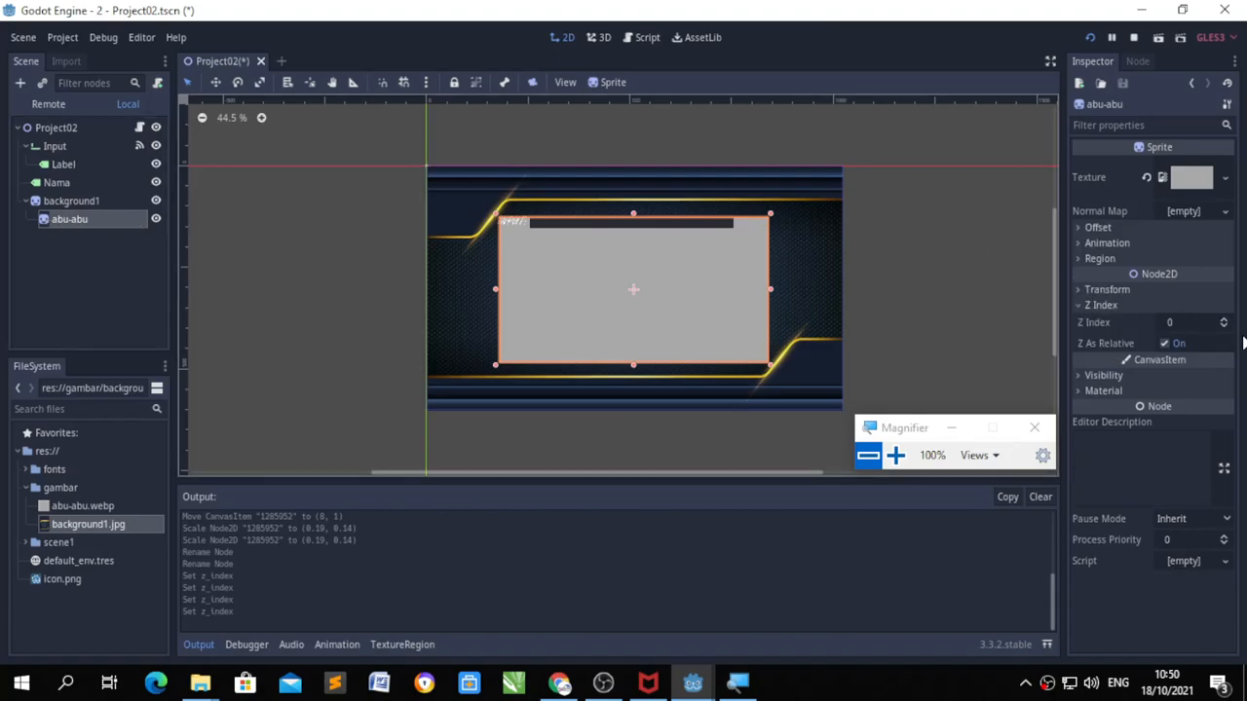
click(1225, 328)
click(1225, 328)
click(1225, 328)
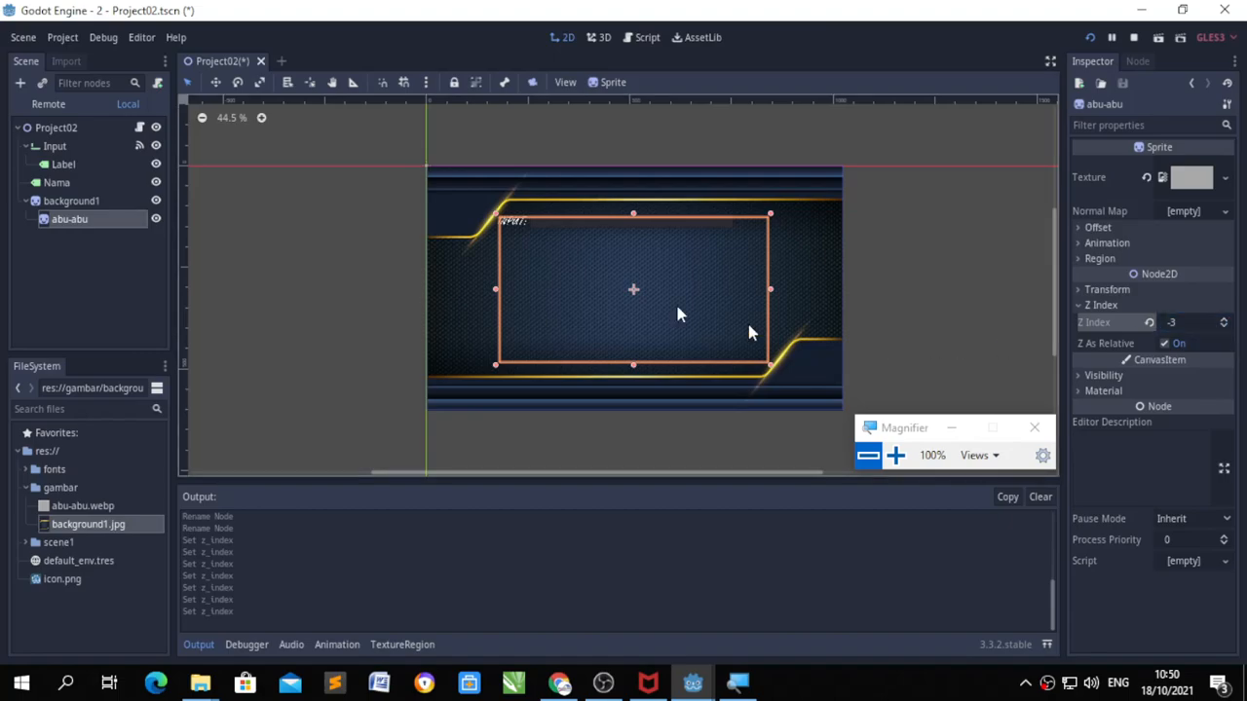
click(1224, 320)
click(1225, 320)
click(1224, 319)
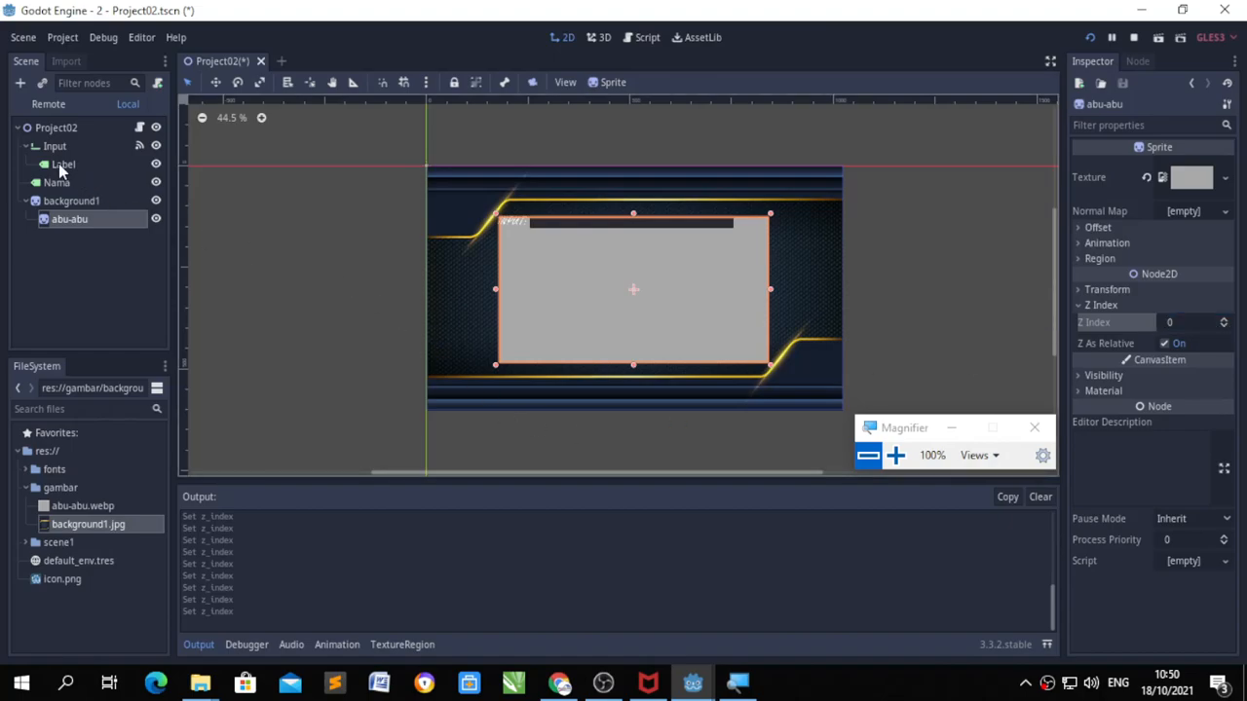
Step: Hide the background1 sprite with its abu-abu child so the input controls can be selected on the canvas
click(285, 269)
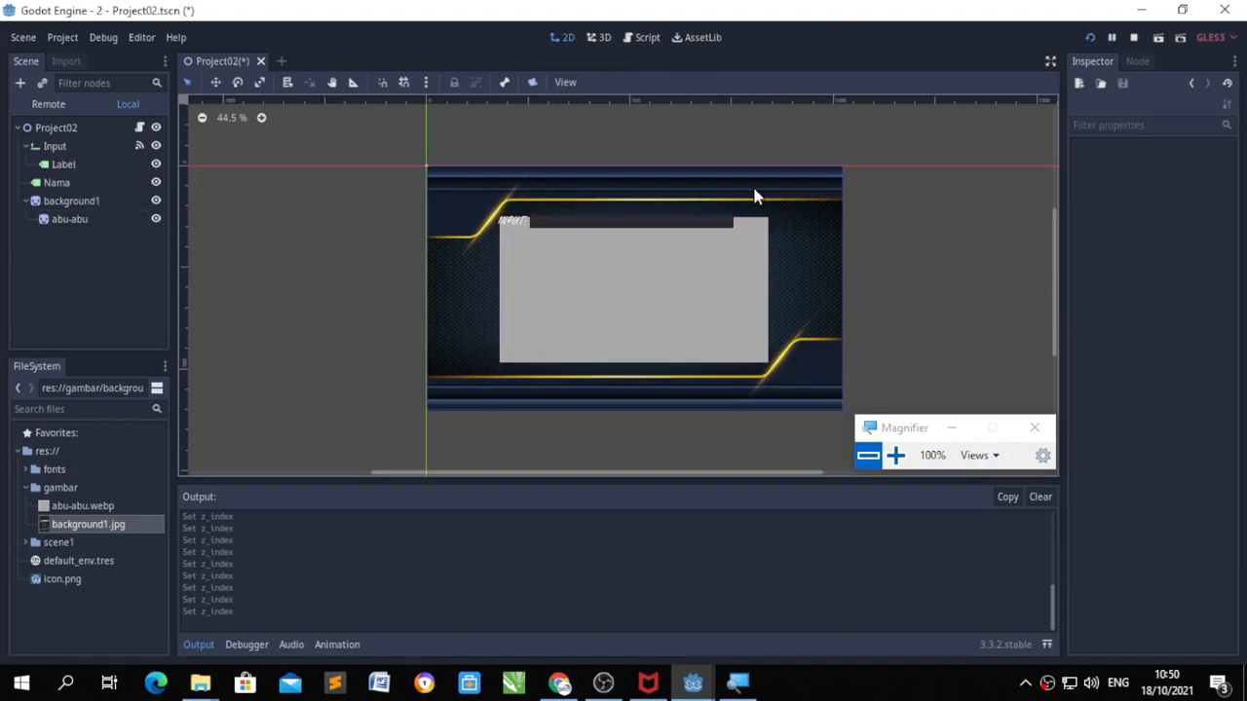
click(587, 231)
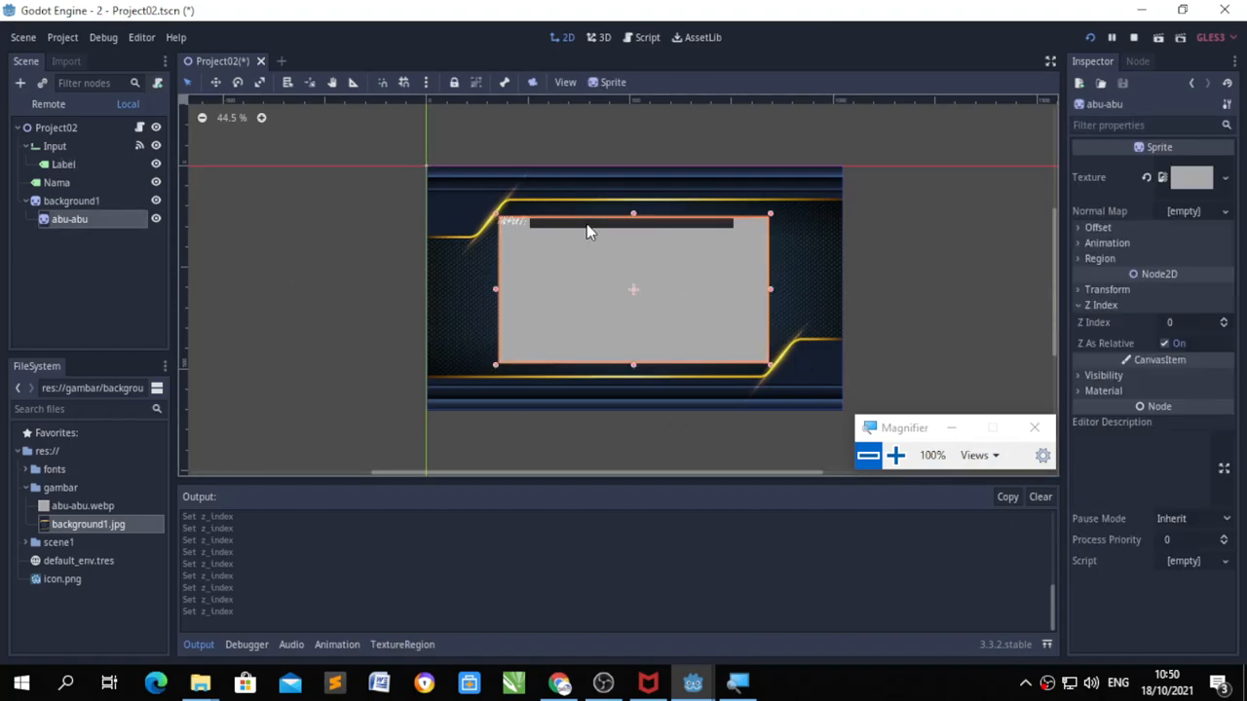
click(918, 218)
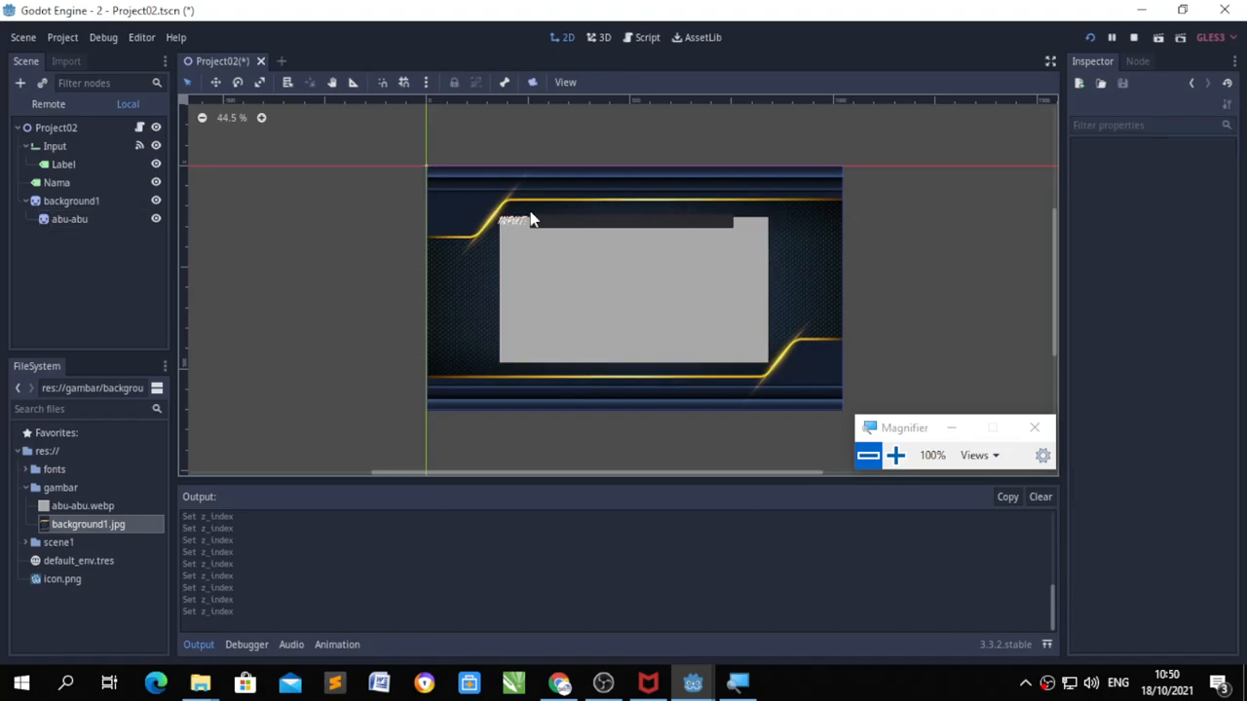
click(503, 218)
click(932, 237)
click(156, 201)
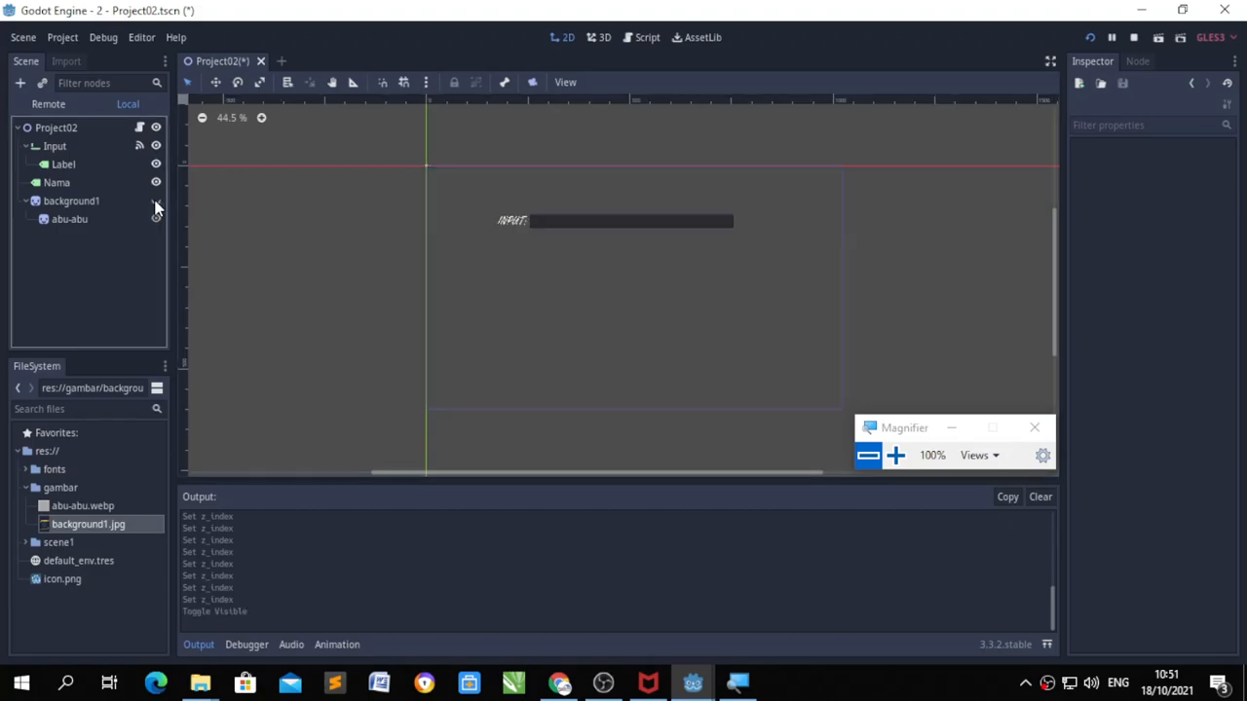
Step: Move the Input field together with its Label to about (272, 169), within the gray panel area, and show background1 again
click(612, 223)
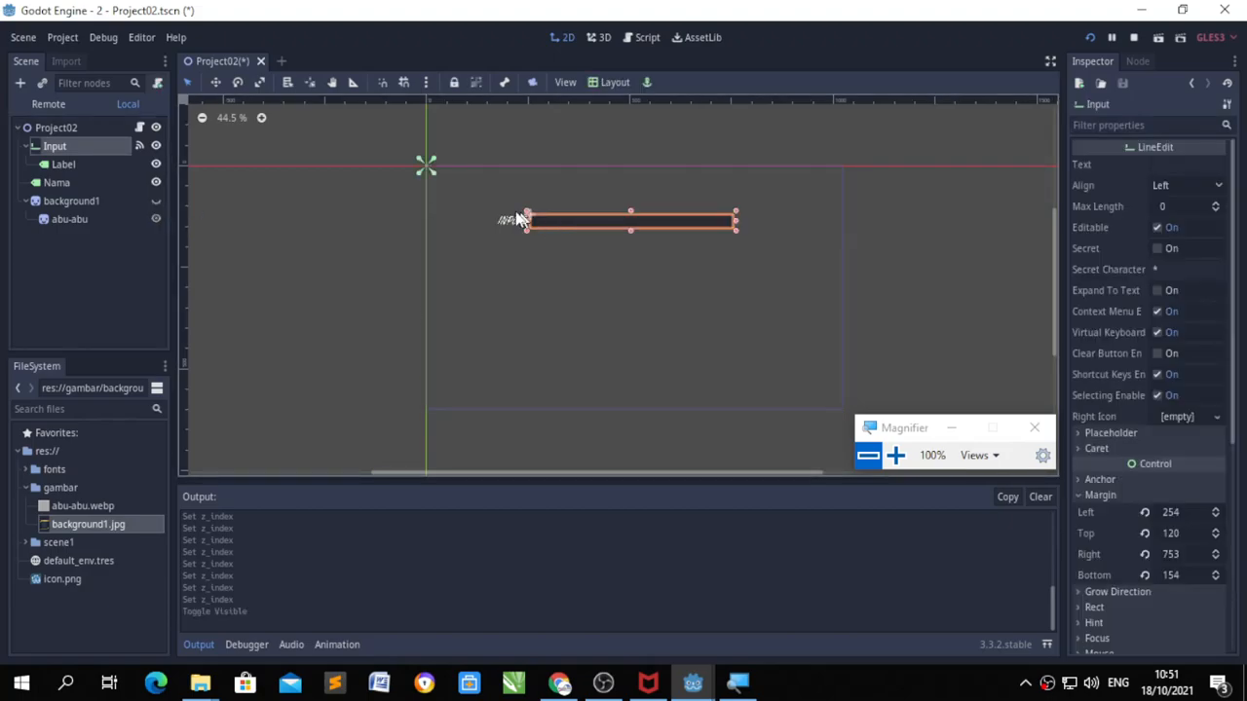
drag(746, 259, 735, 259)
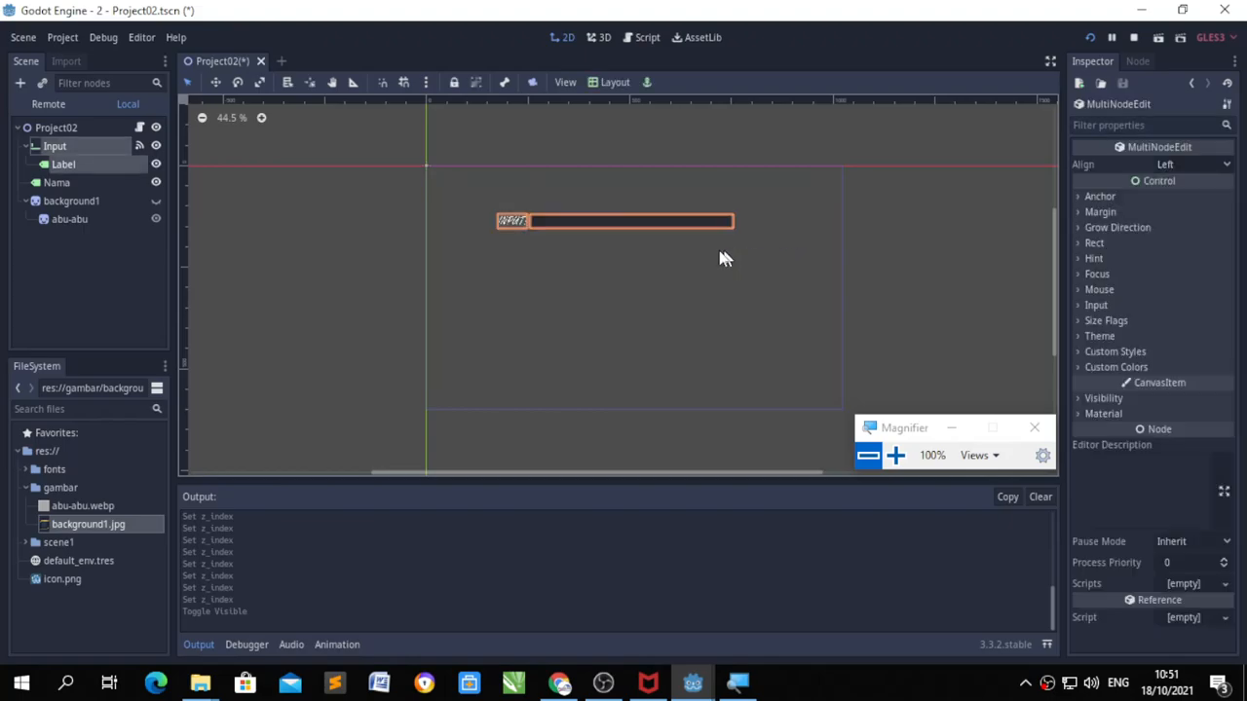
drag(694, 219, 700, 241)
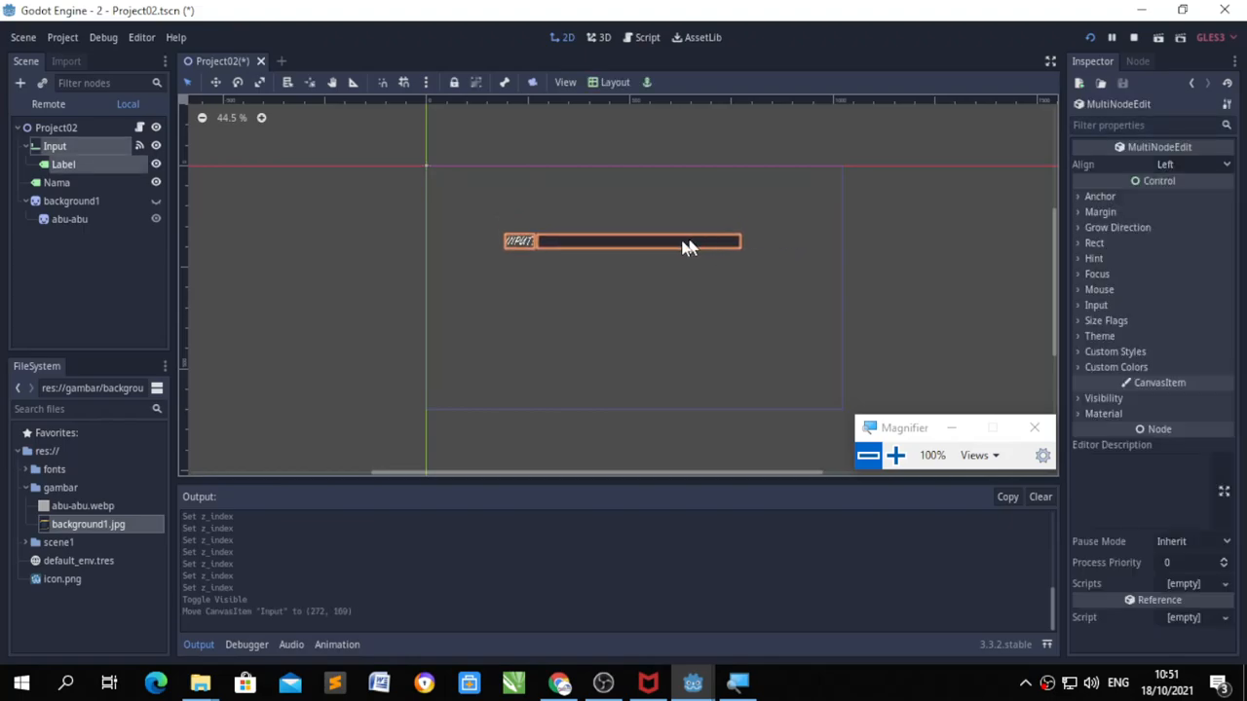
click(155, 201)
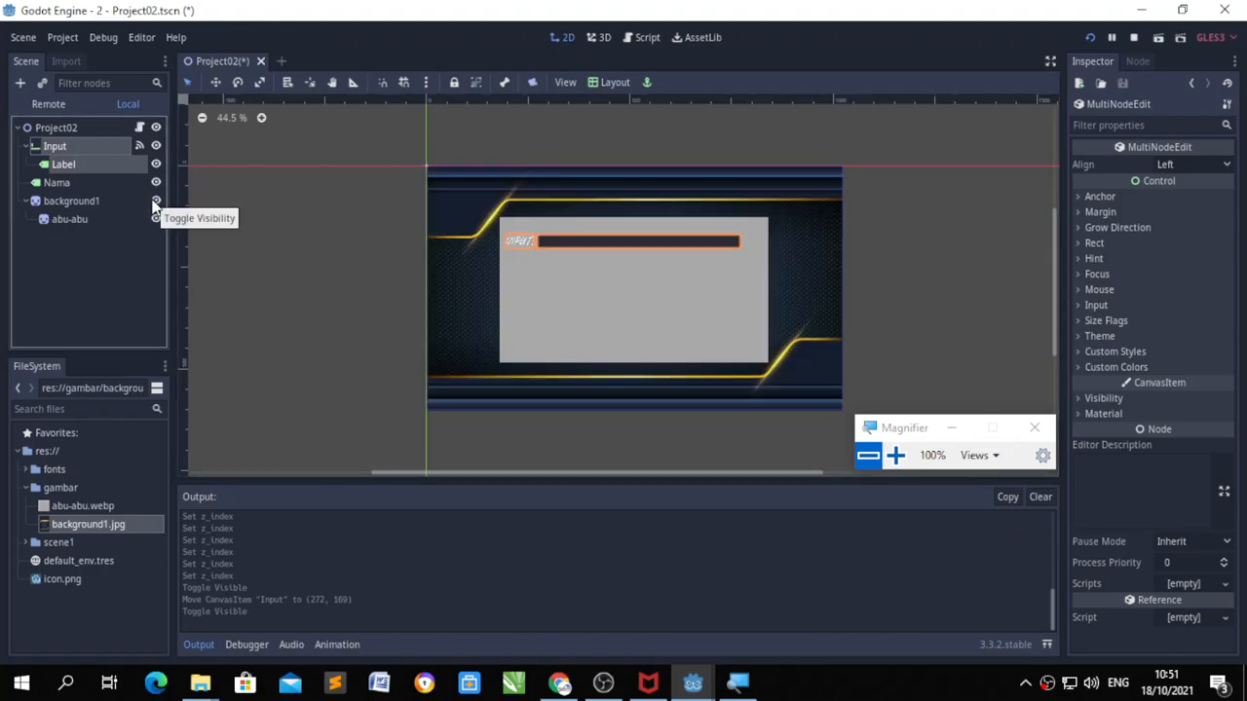
click(156, 201)
click(156, 200)
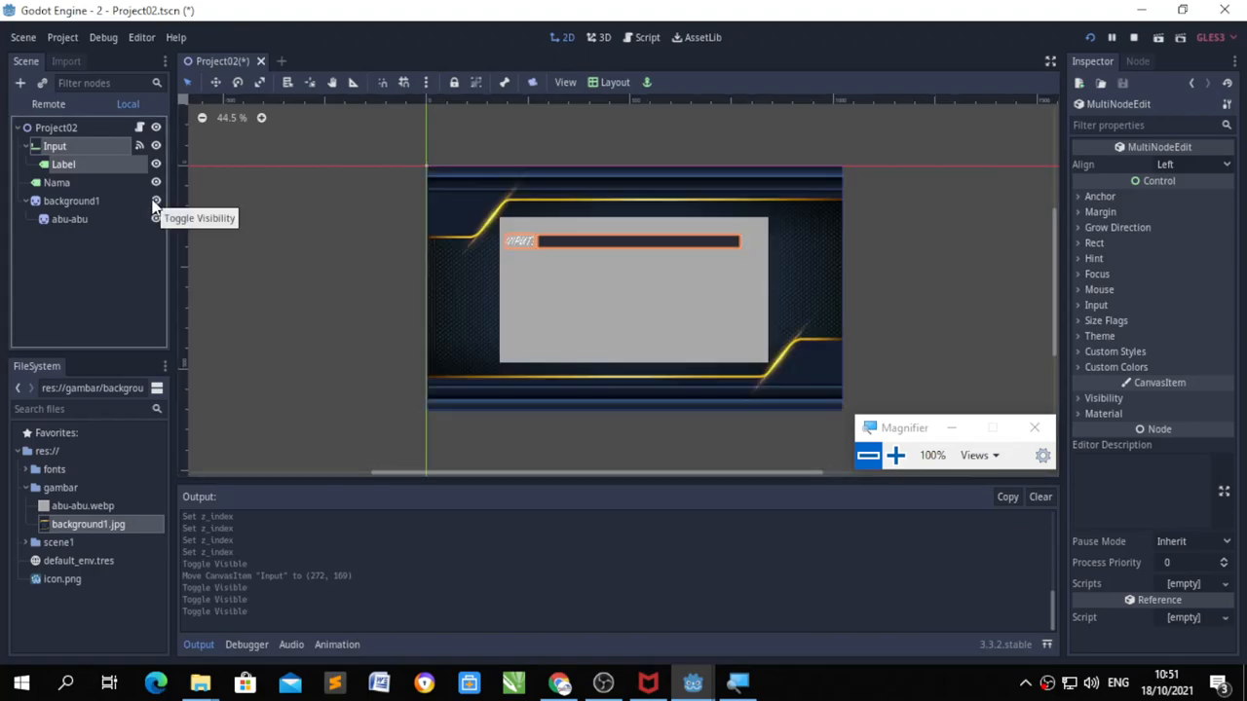
Step: Rename the Nama label node in the scene tree as lblPerintah
click(63, 183)
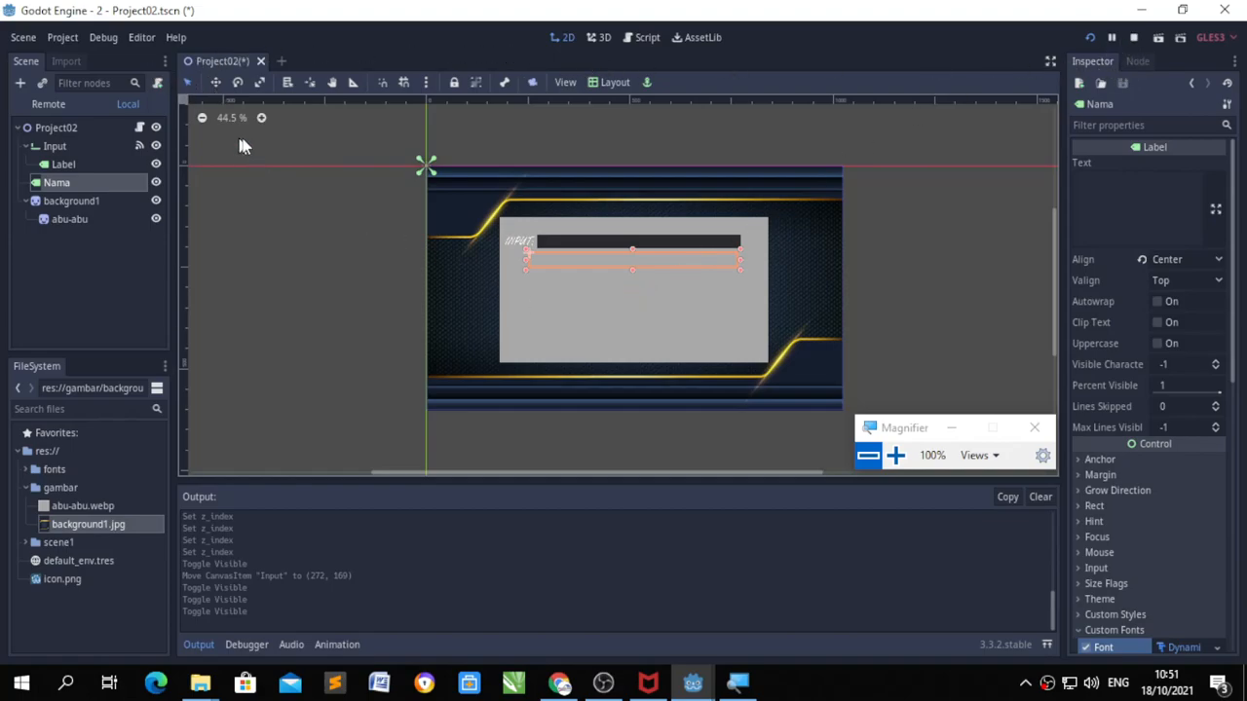
right_click(58, 183)
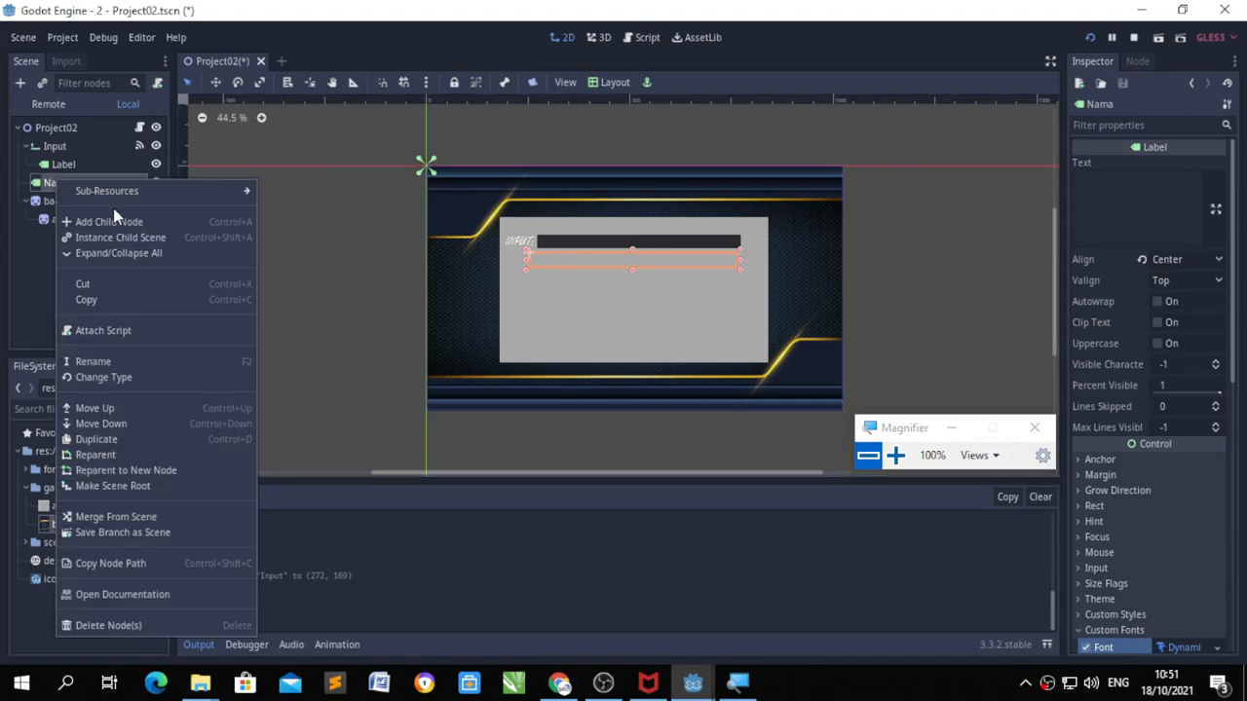
click(342, 180)
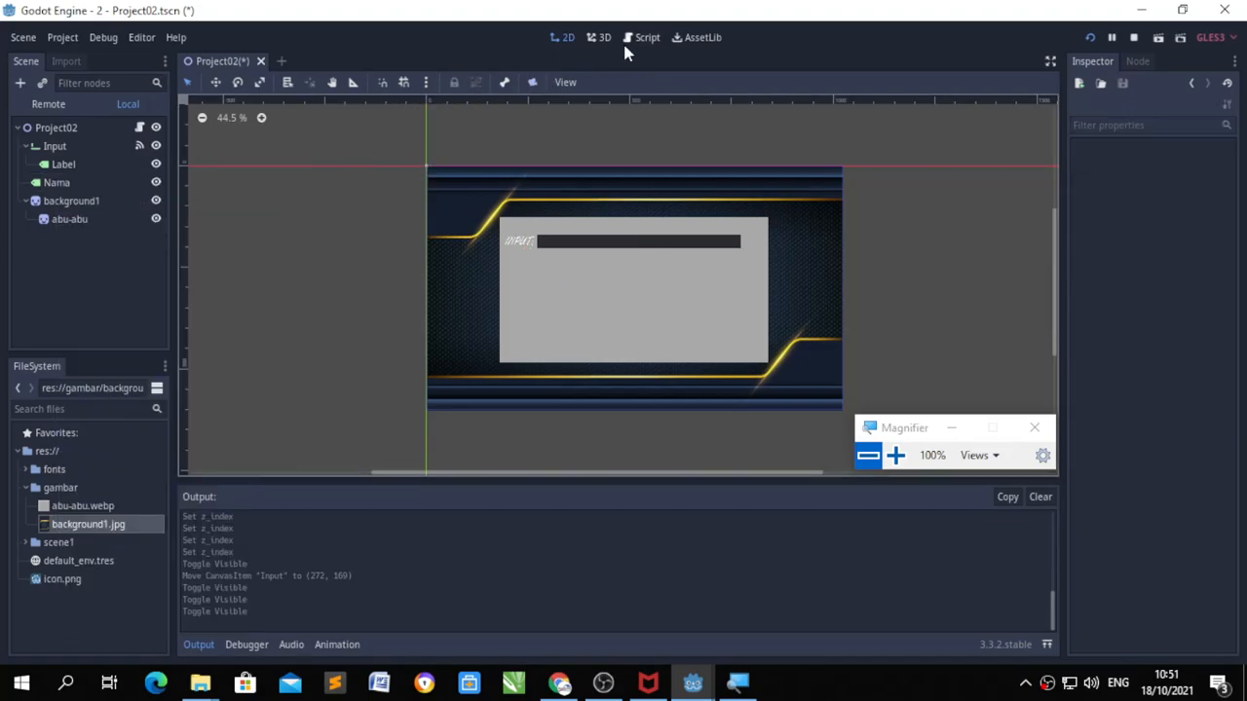
right_click(68, 187)
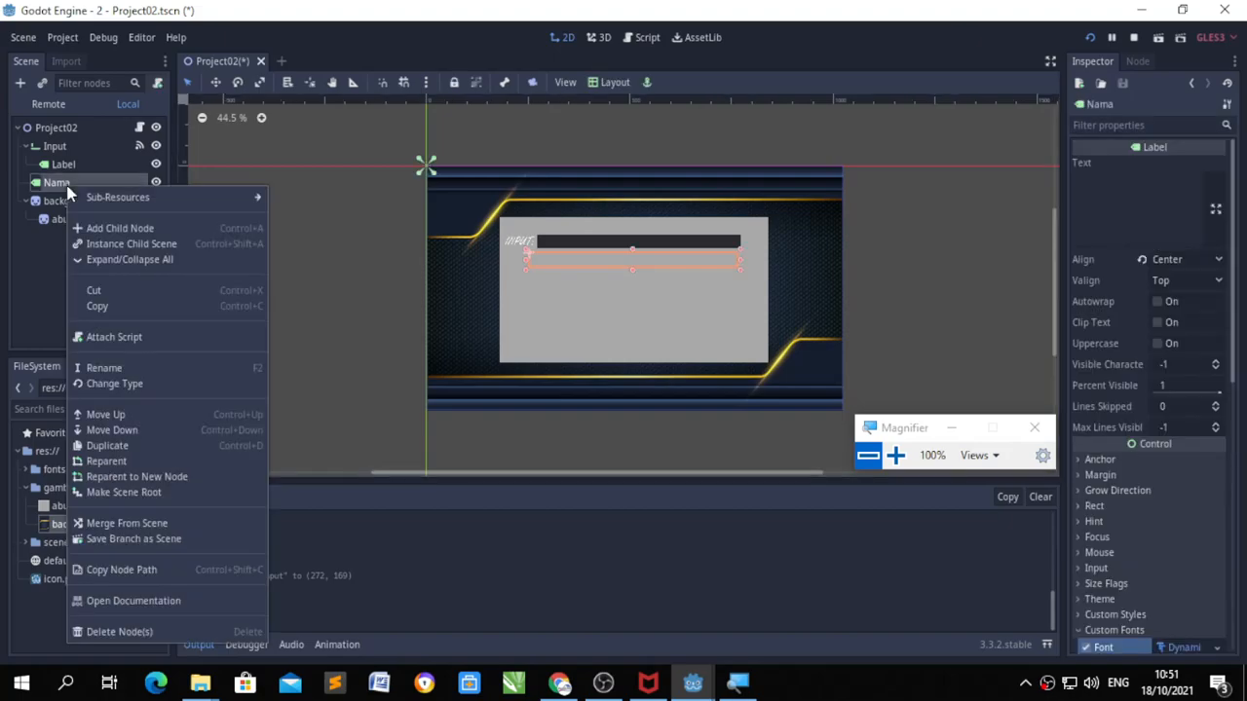
click(125, 368)
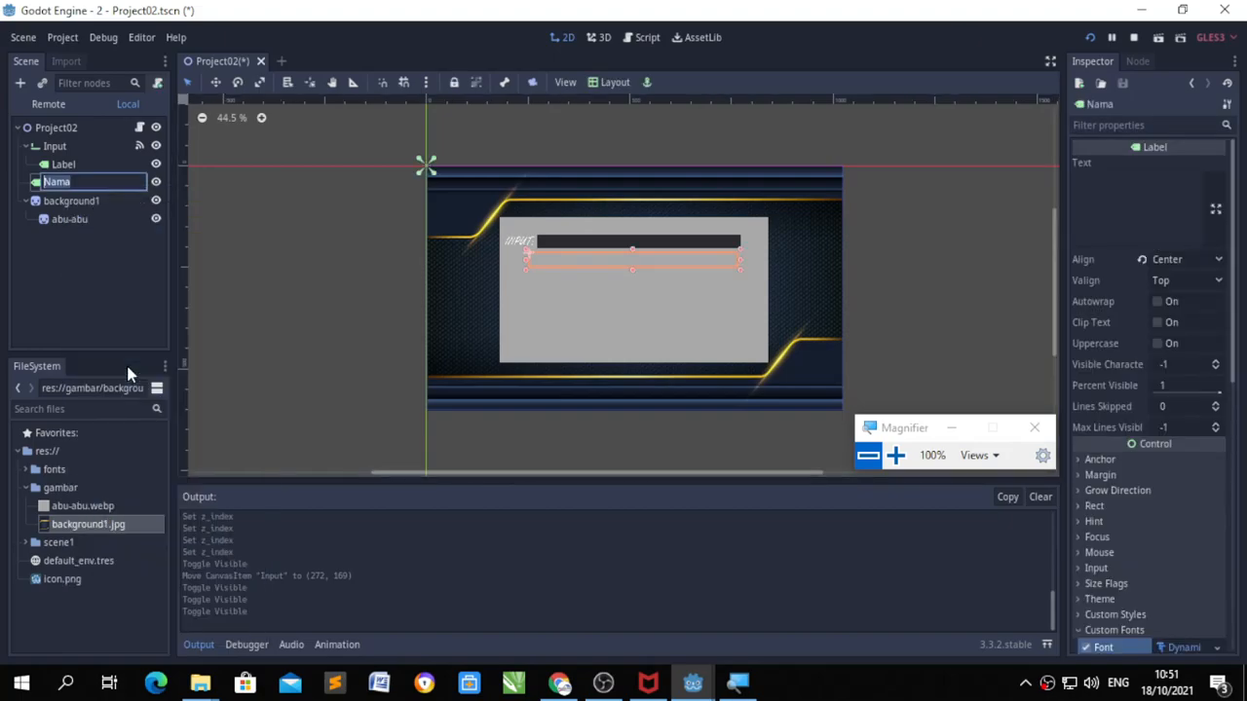
text(lblPerintah)
key(Return)
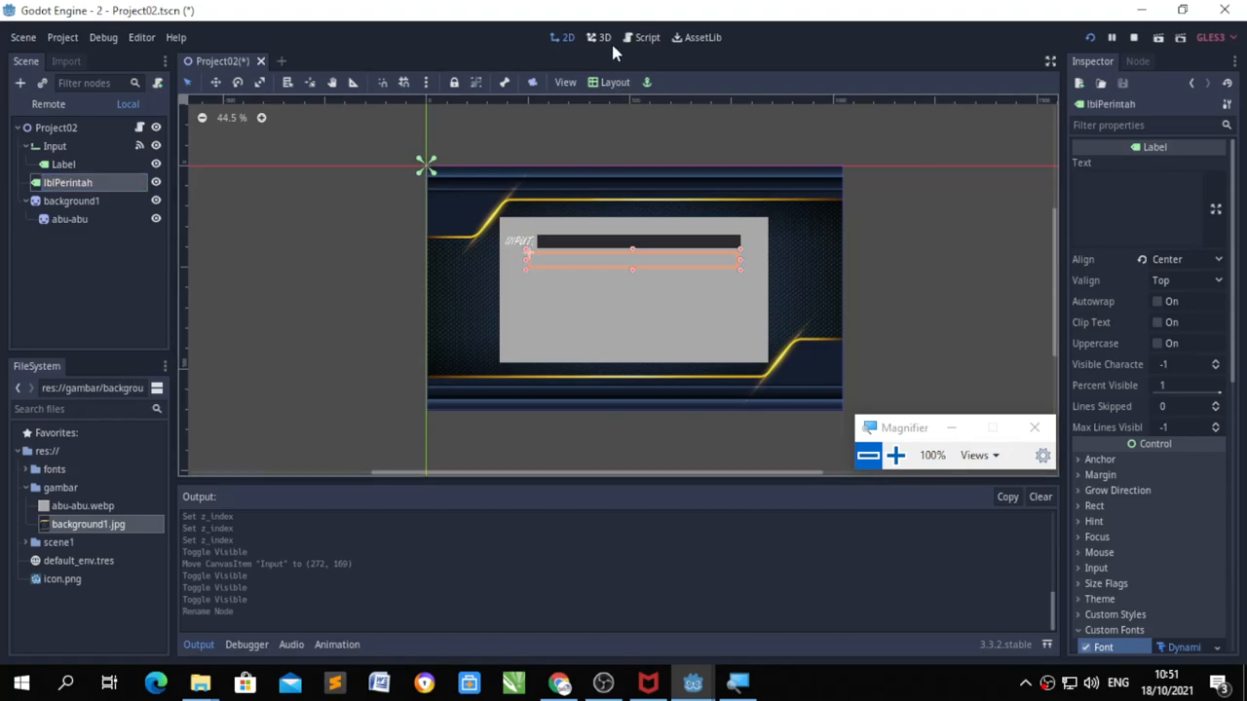
Step: Check the $Nama reference in the Project02.gd script and run the project
click(647, 37)
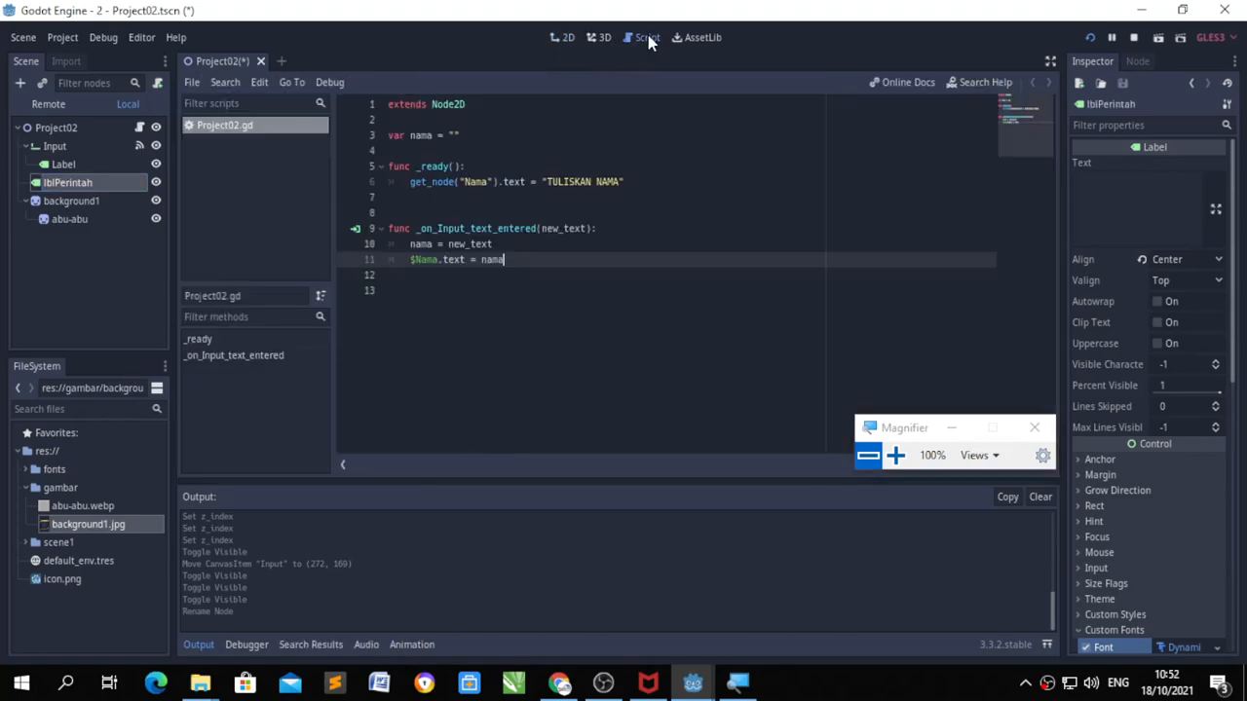
click(509, 285)
drag(409, 261, 440, 260)
click(1091, 39)
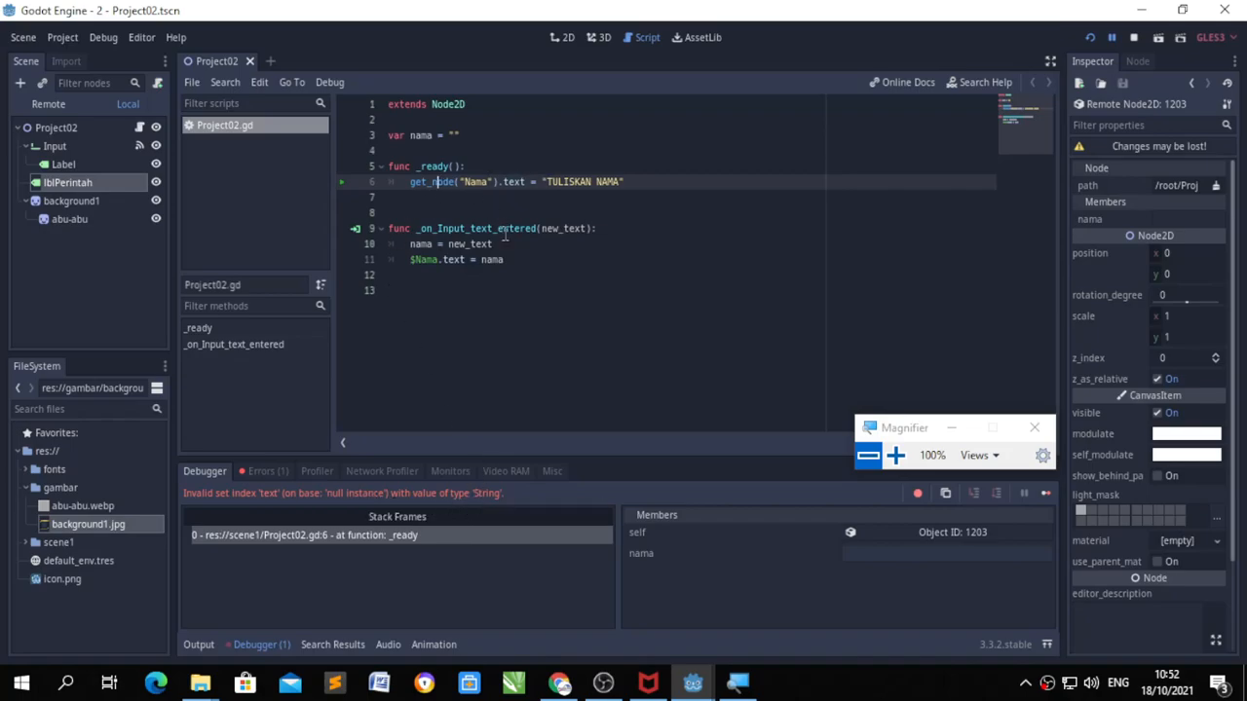
Step: Replace the get_node argument in the _ready function with "lblPerintah"
double_click(467, 182)
click(455, 182)
drag(455, 182, 494, 182)
key(shift+Right)
key(BackSpace)
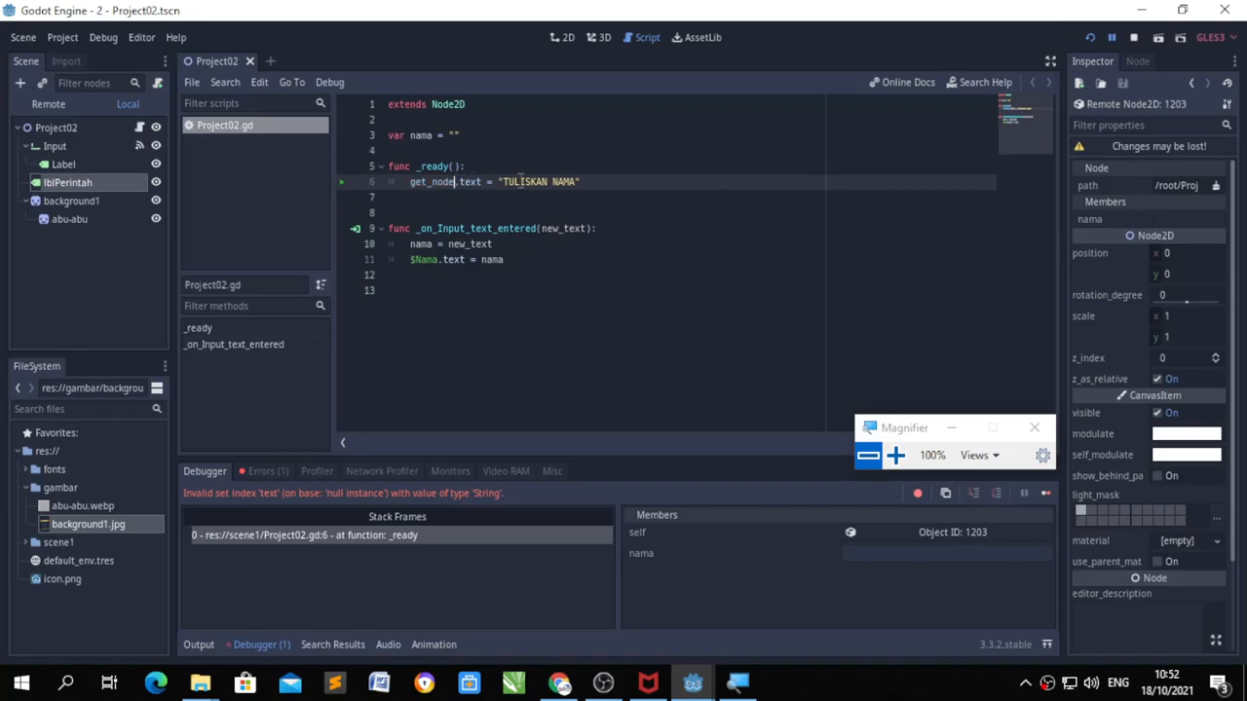
text(()
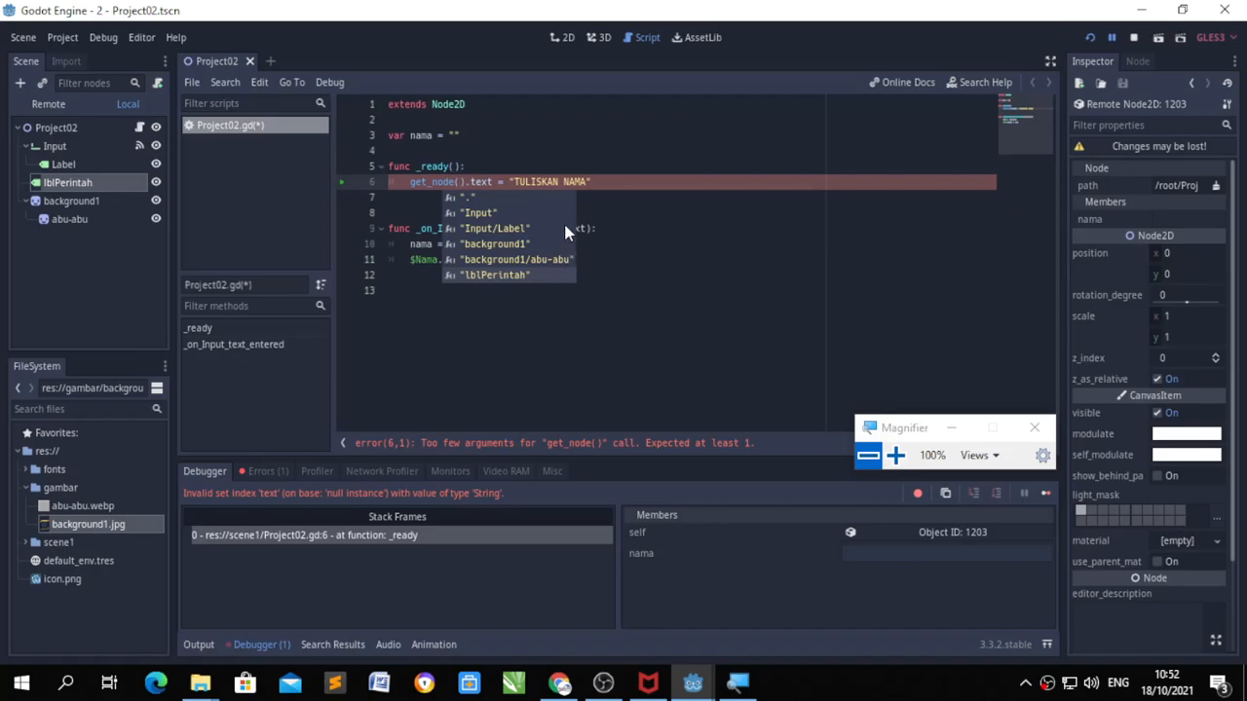
click(521, 276)
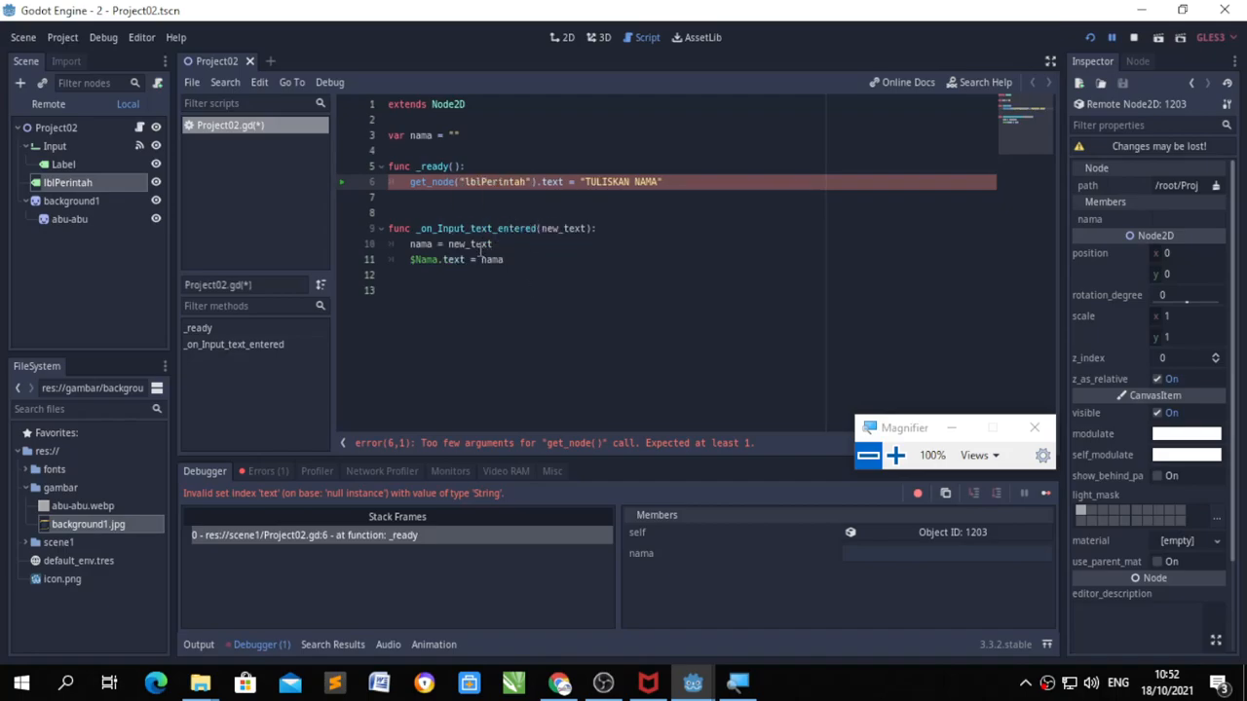
Step: Replace $Nama with $lblPerintah in the _on_Input_text_entered function and save the script
click(476, 258)
double_click(419, 253)
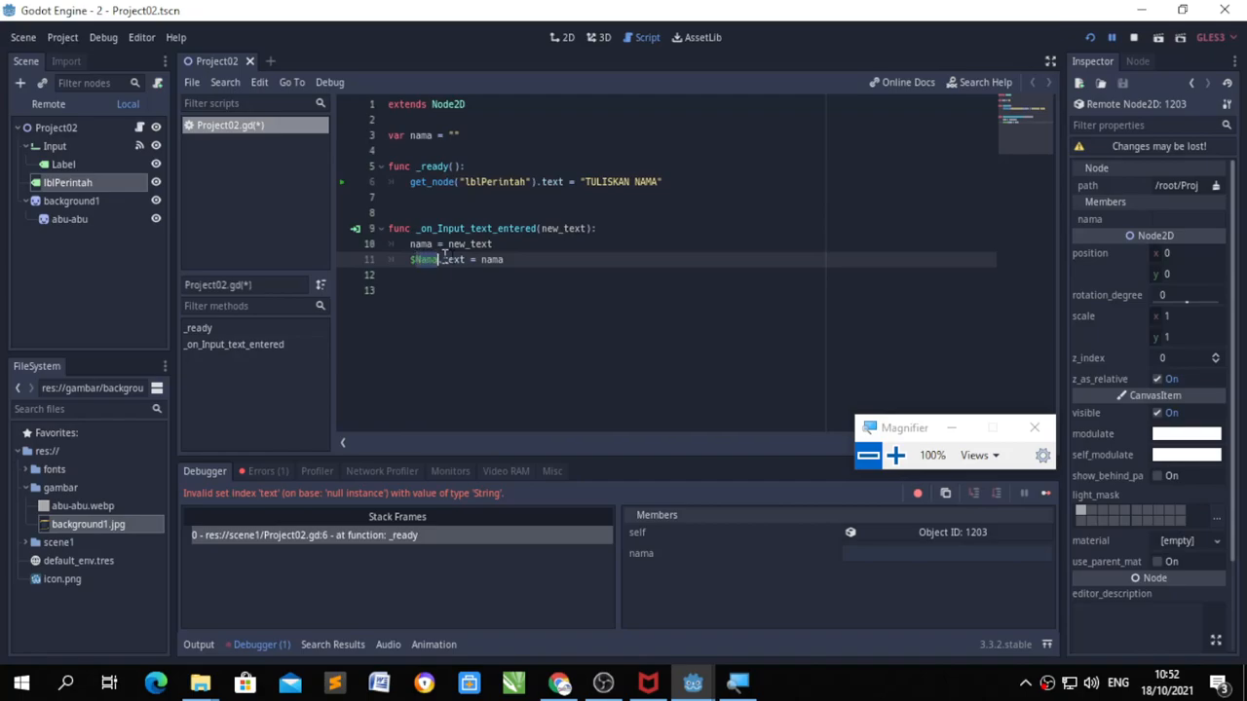
key(BackSpace)
key(BackSpace)
text($)
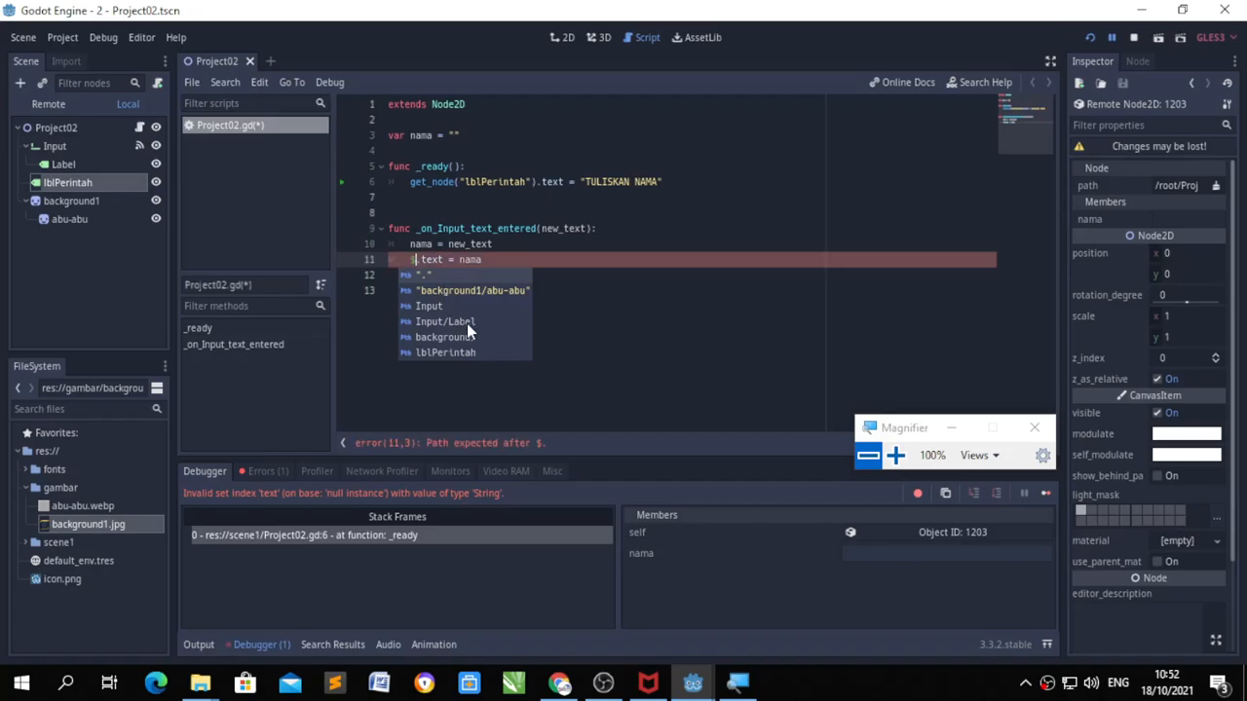
double_click(466, 351)
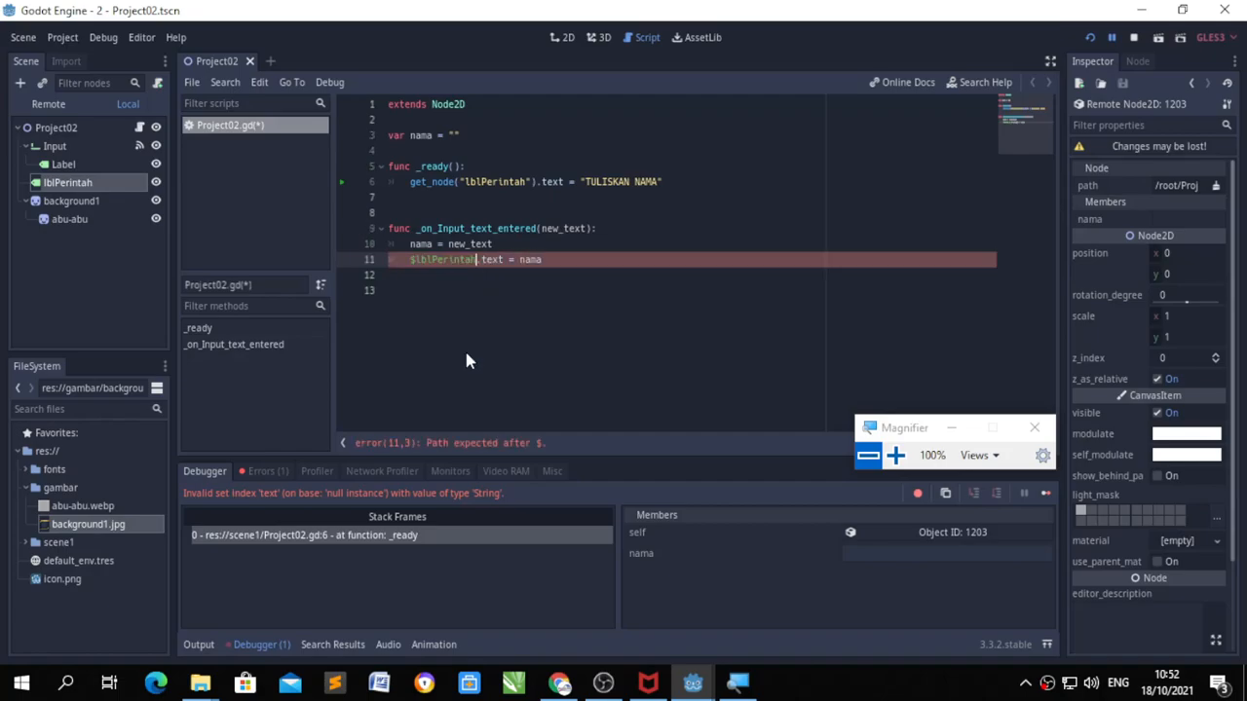
click(584, 249)
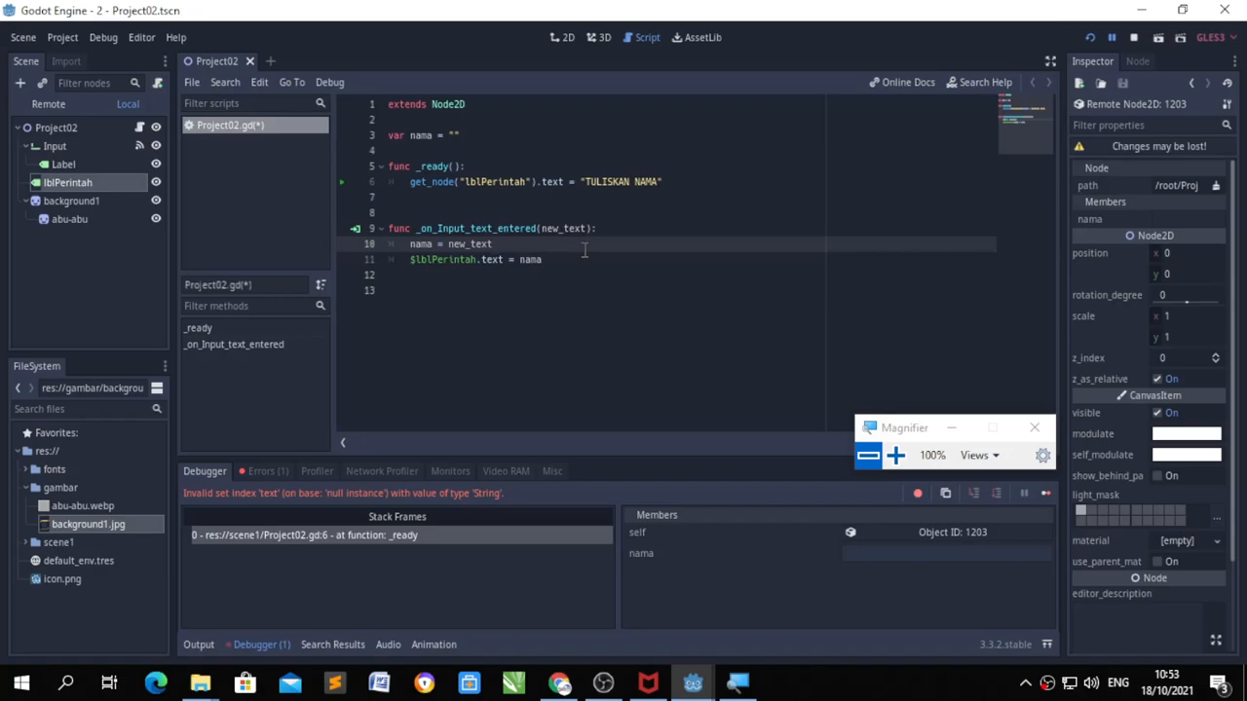
key(ctrl+s)
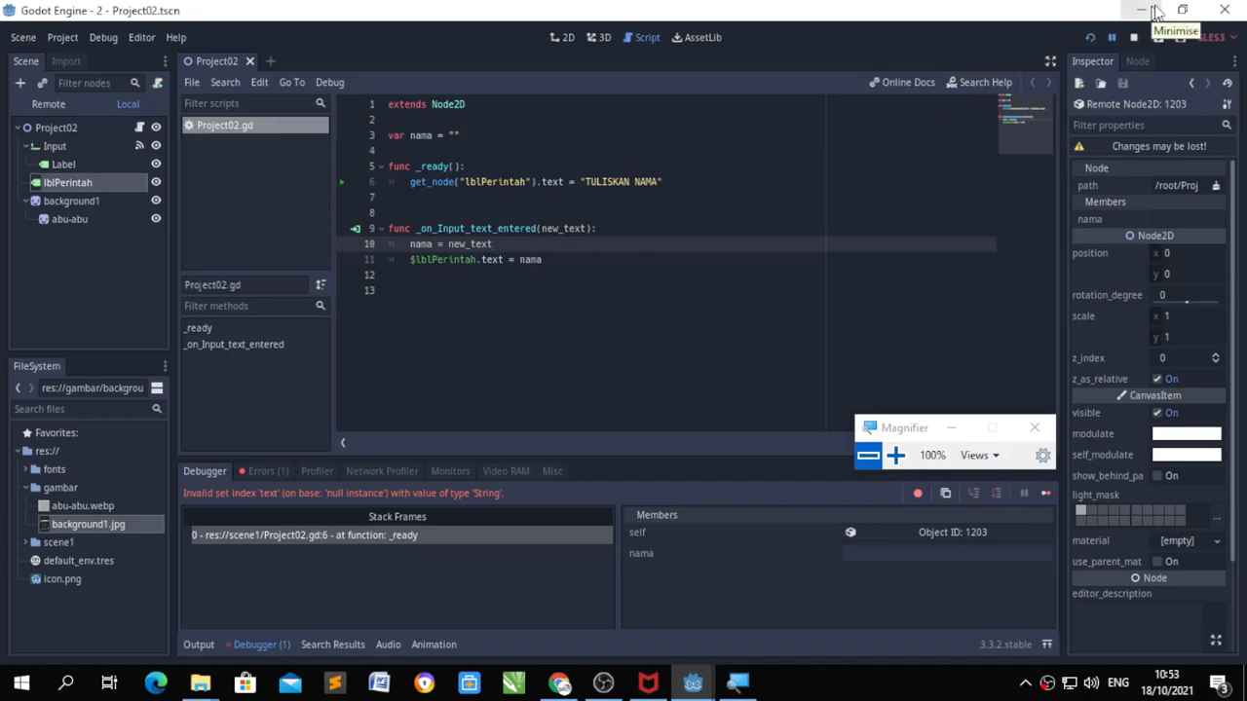
click(582, 266)
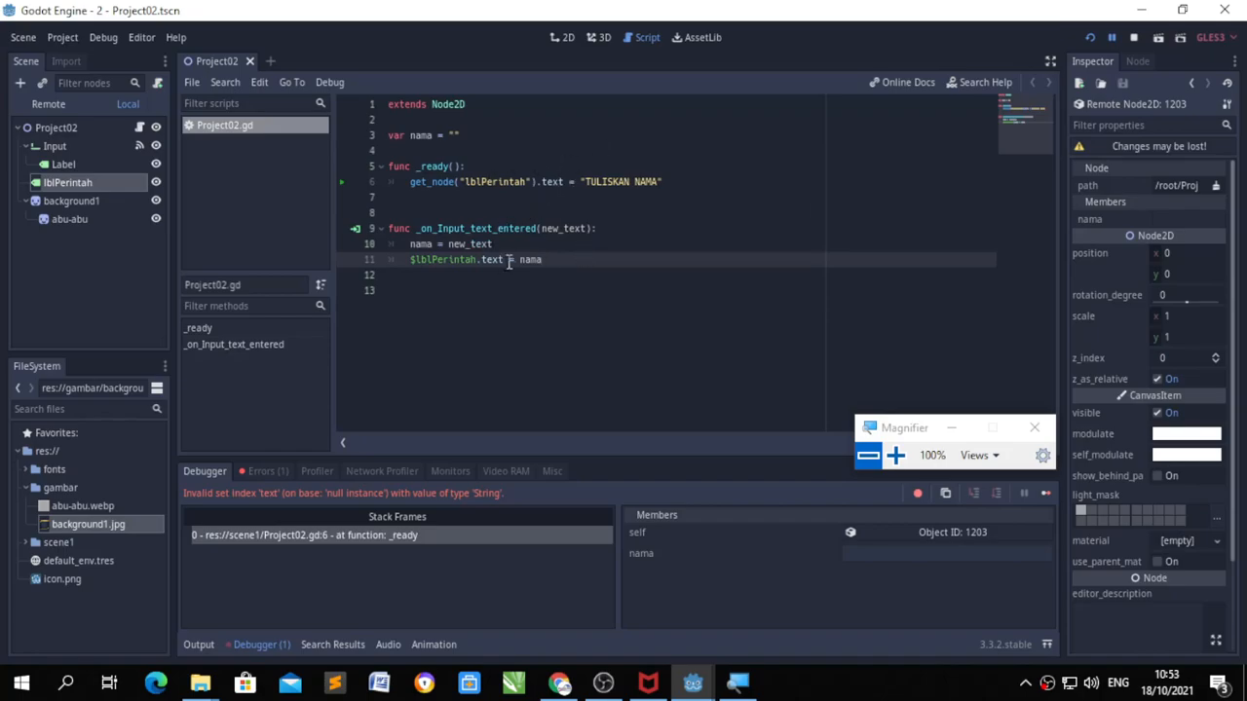
Step: Add a Label node as a child of the Project02 root node
click(54, 148)
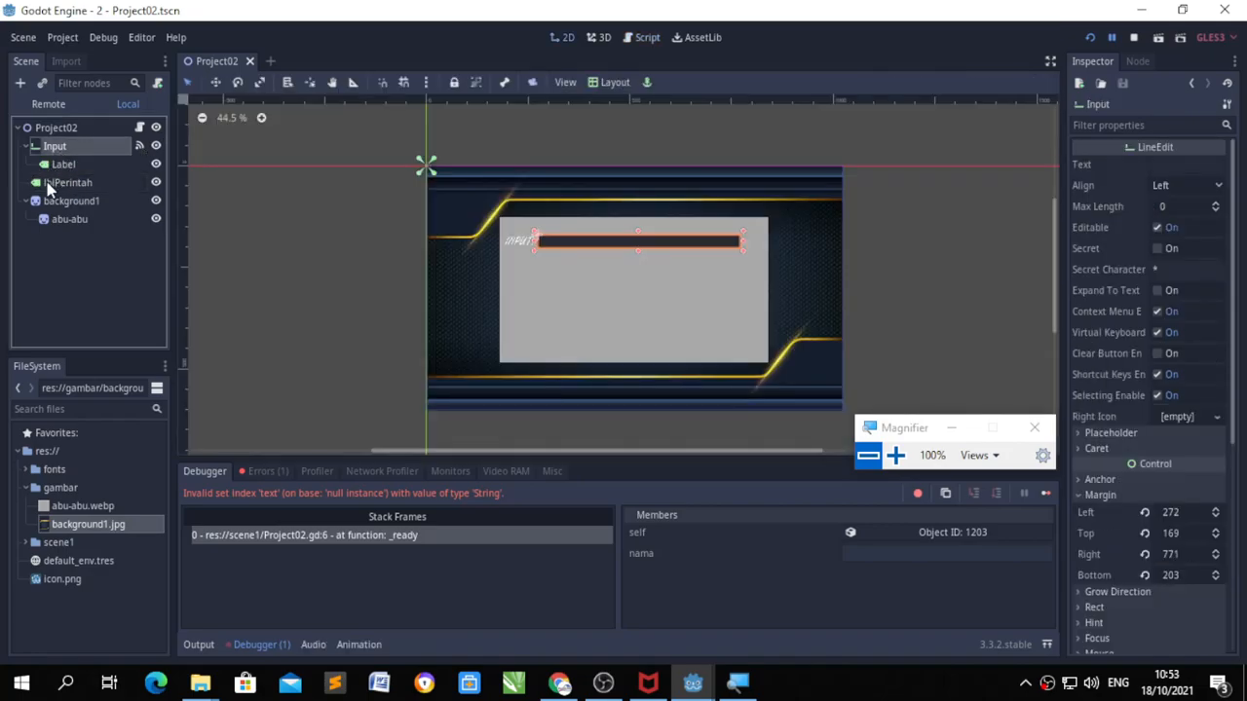
right_click(61, 126)
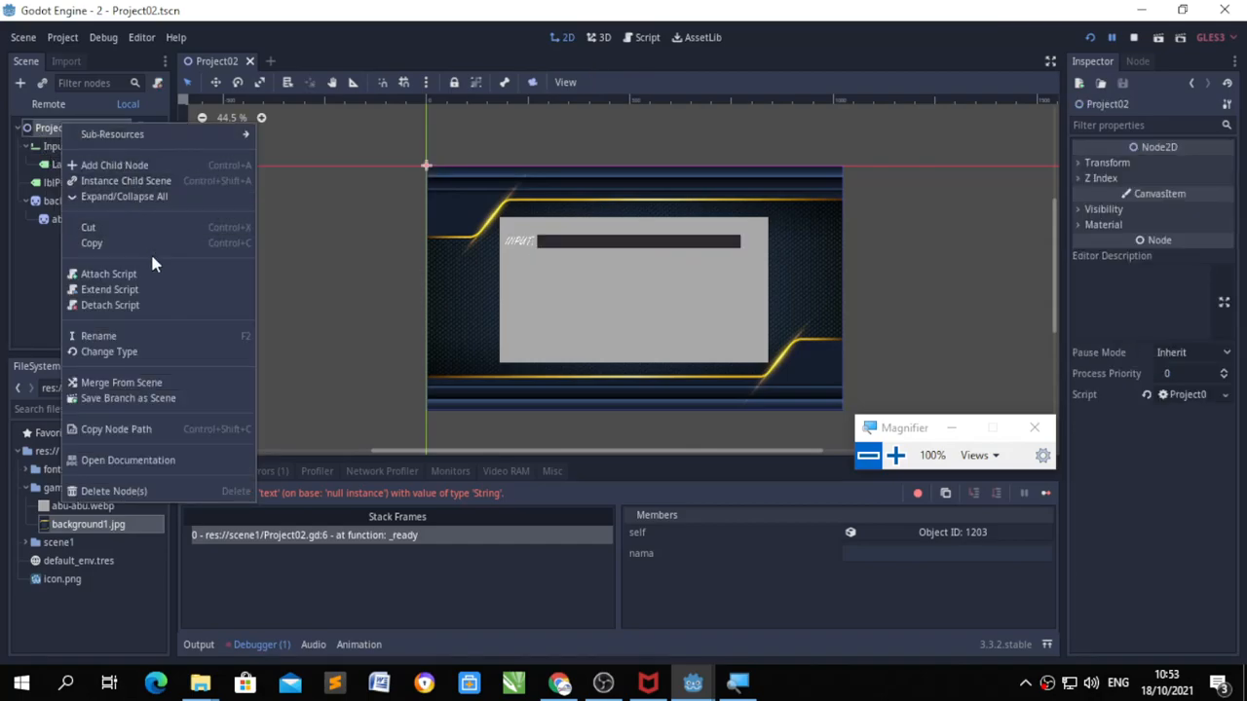
click(141, 168)
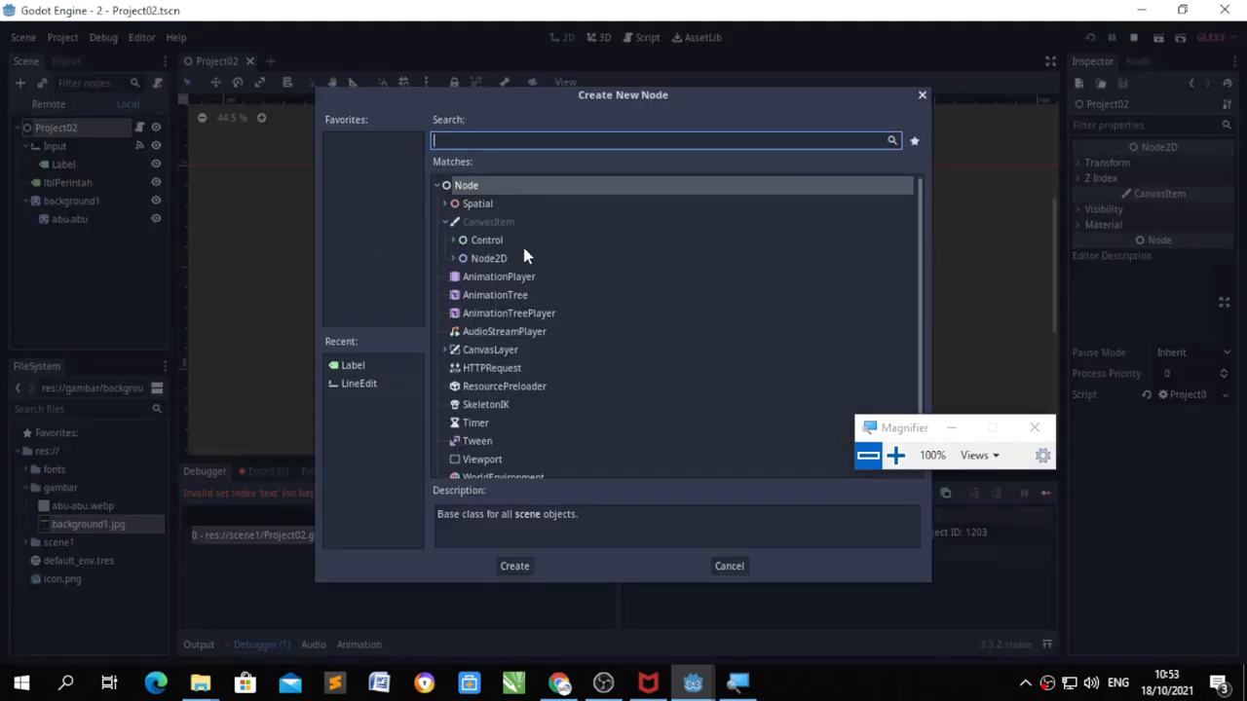
text(label)
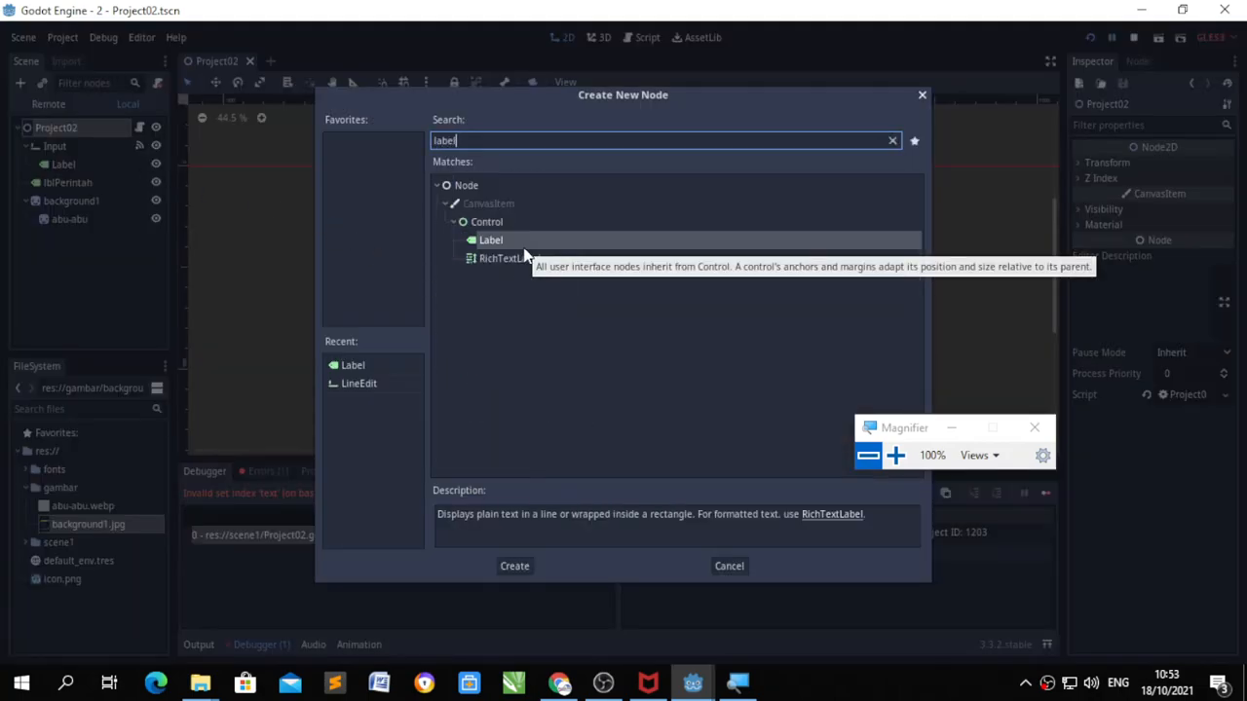
double_click(545, 243)
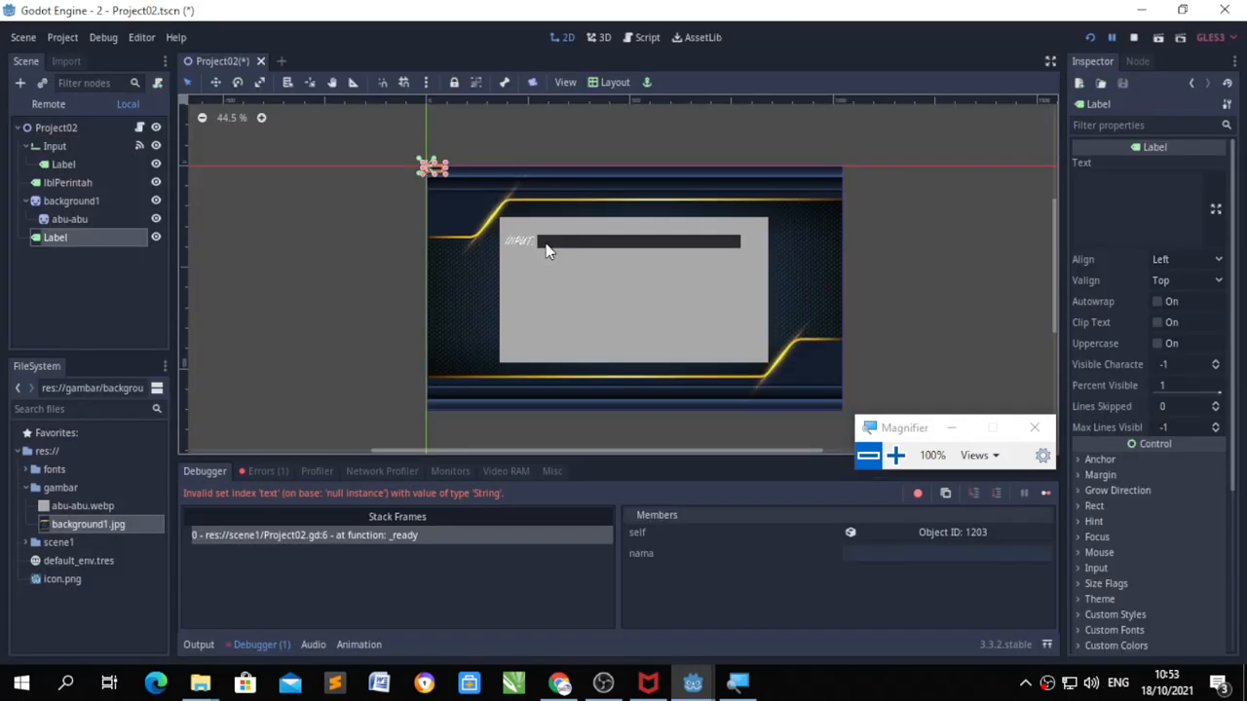
Step: Move the new Label node directly above background1 in the scene tree and rename it lblTanpil
drag(86, 235, 81, 201)
right_click(53, 203)
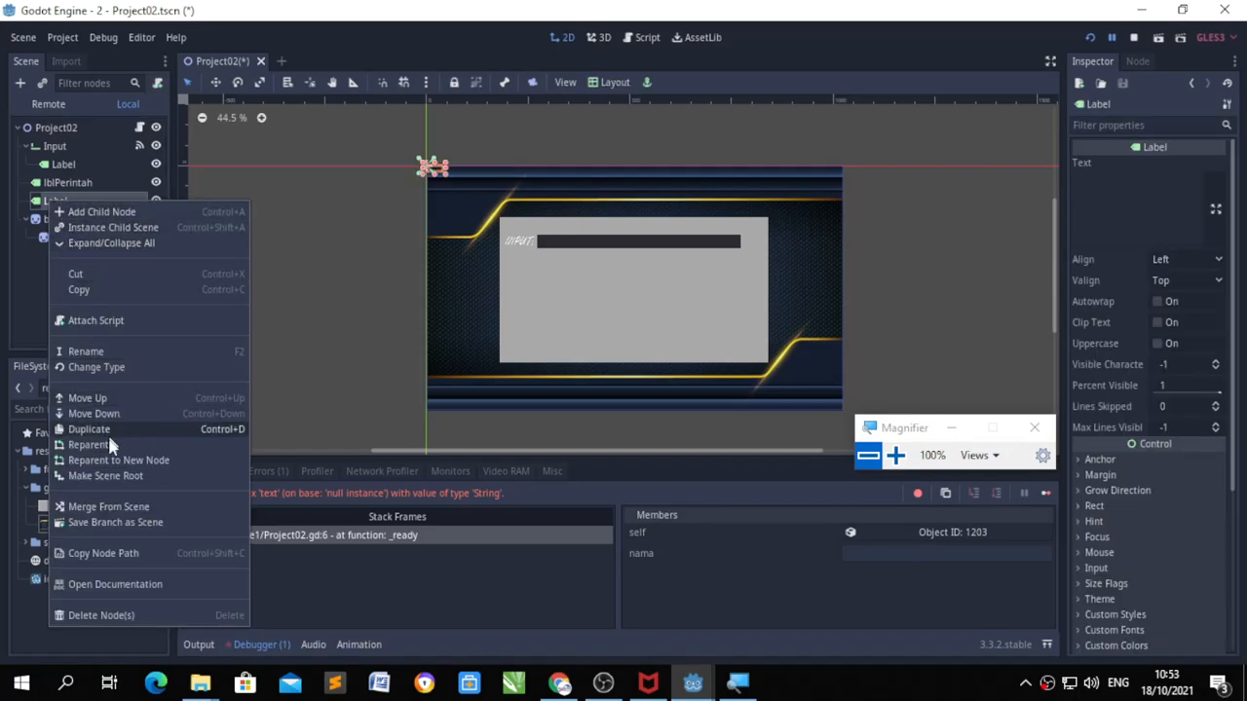
click(101, 349)
text(lblTanpi)
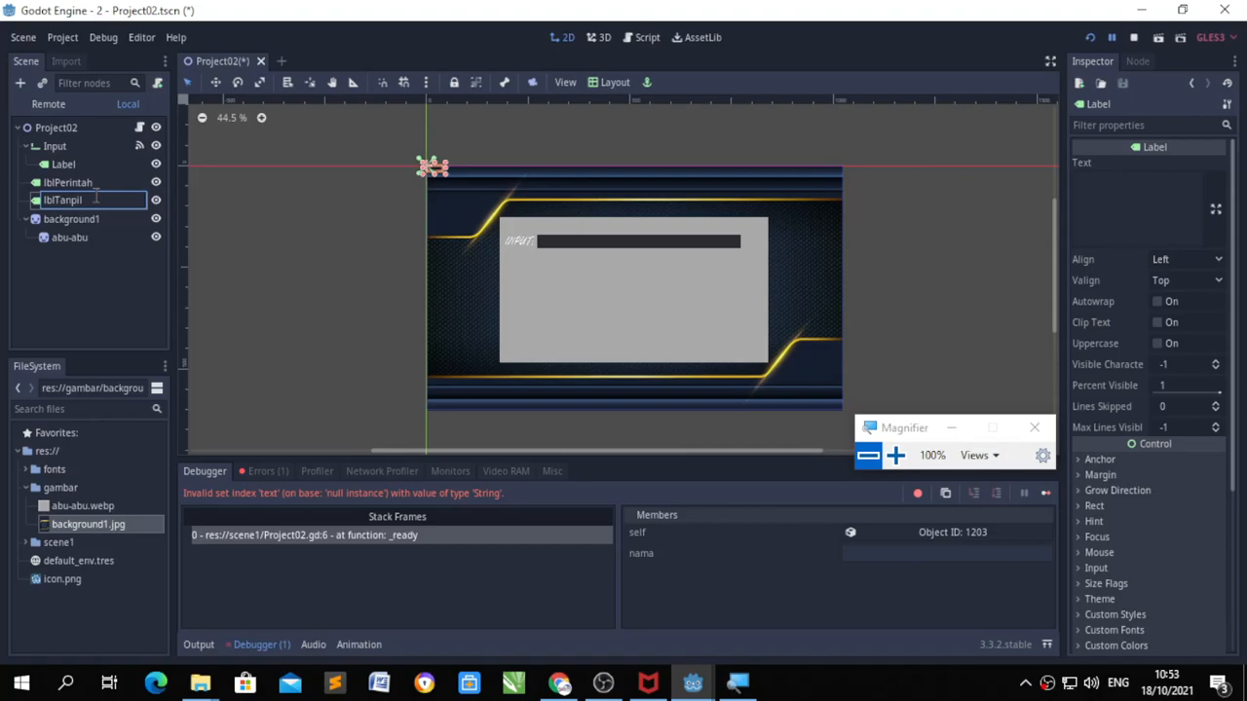
text(l)
key(Return)
Step: Correct the name of the lblTanpil node to lblTampil
click(896, 455)
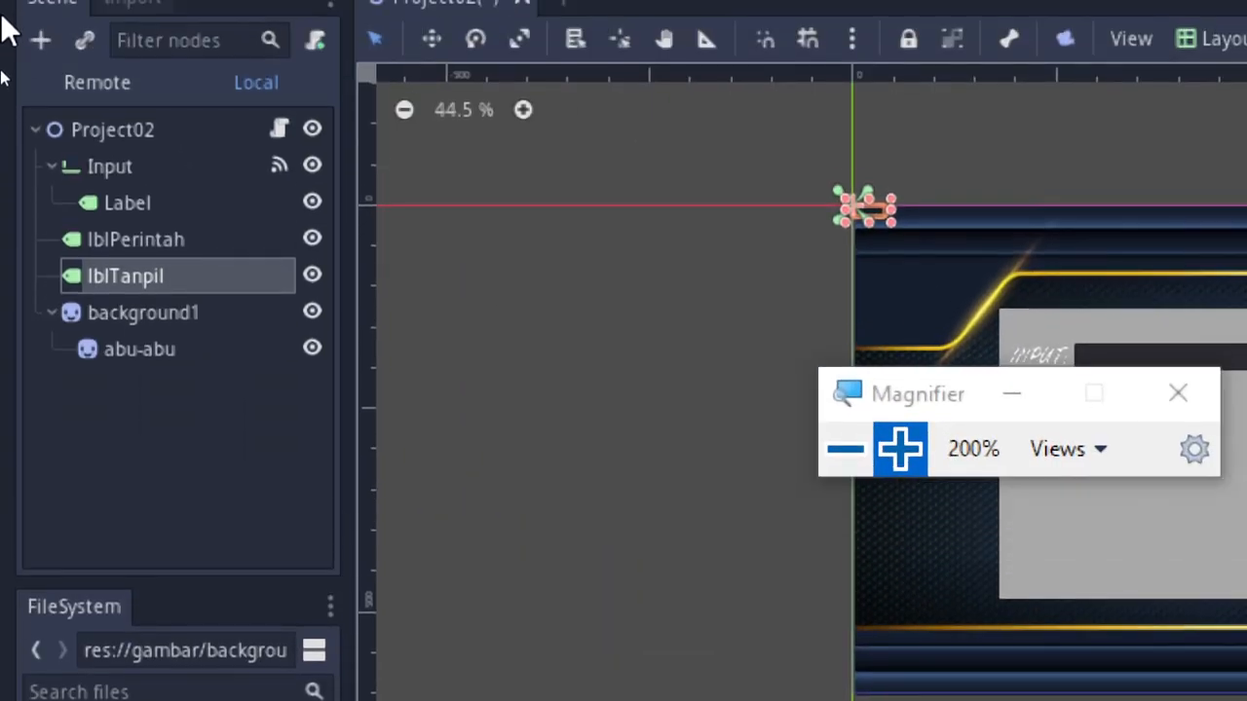
right_click(129, 285)
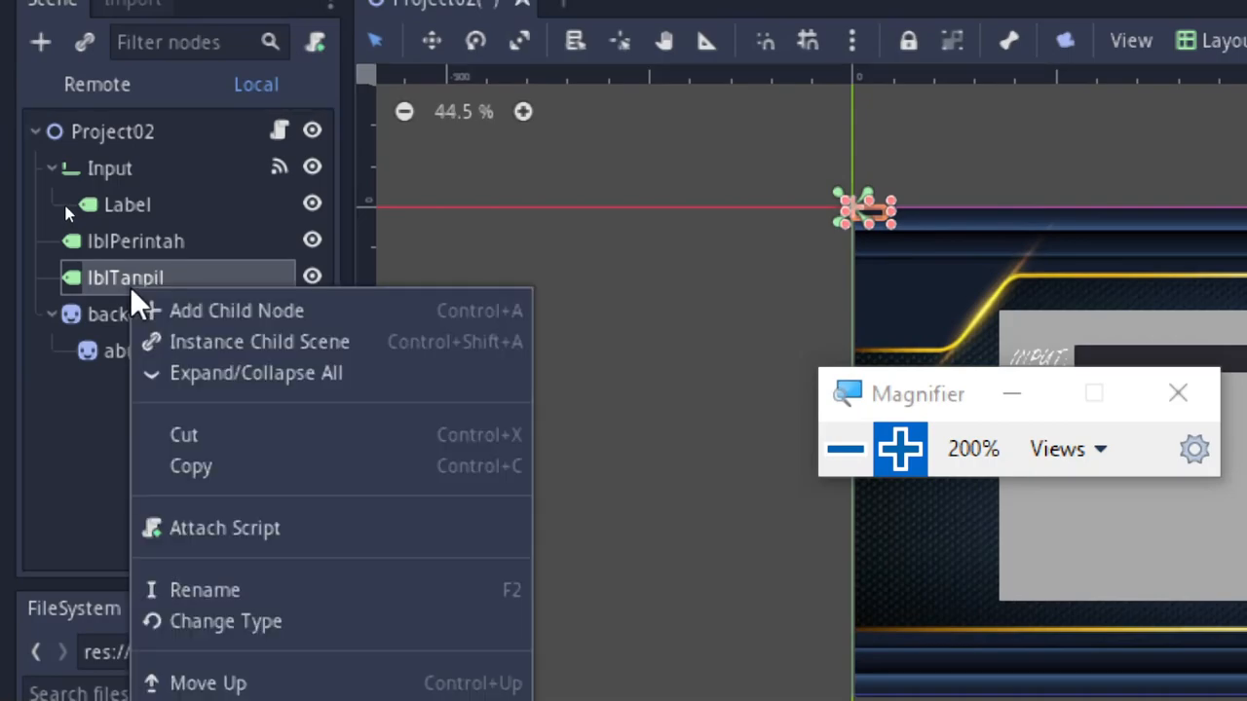
click(219, 590)
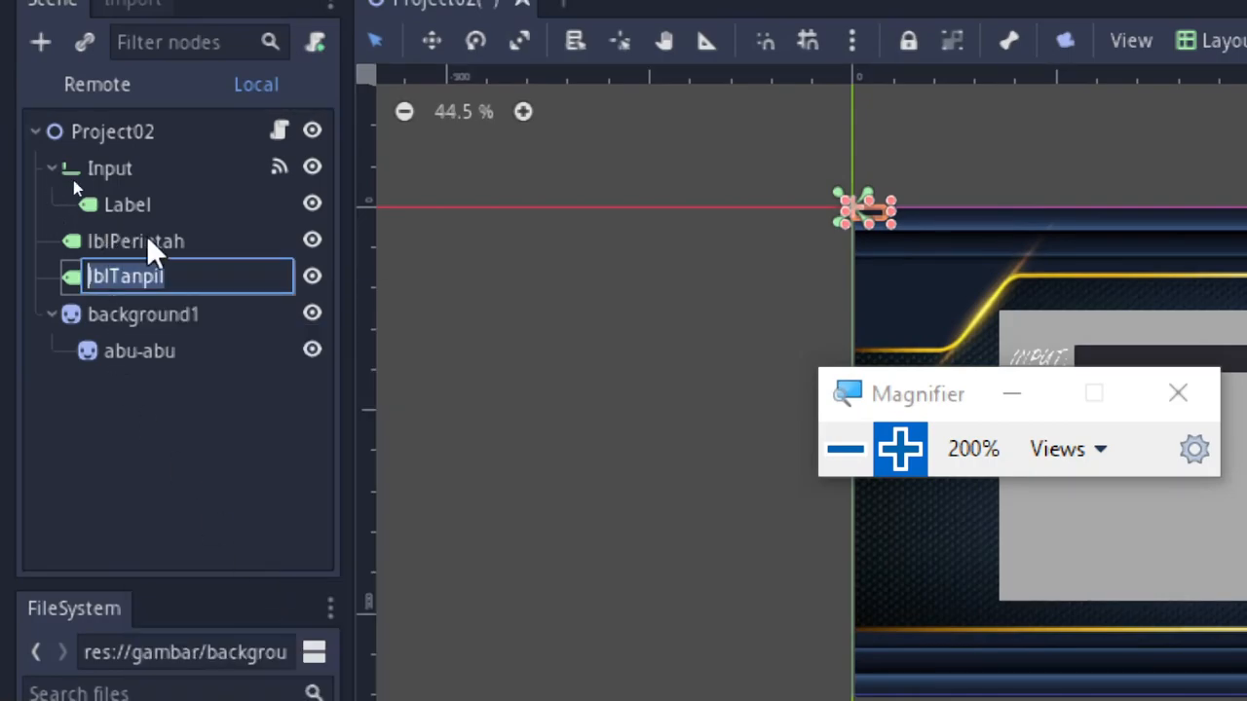
drag(120, 276, 137, 275)
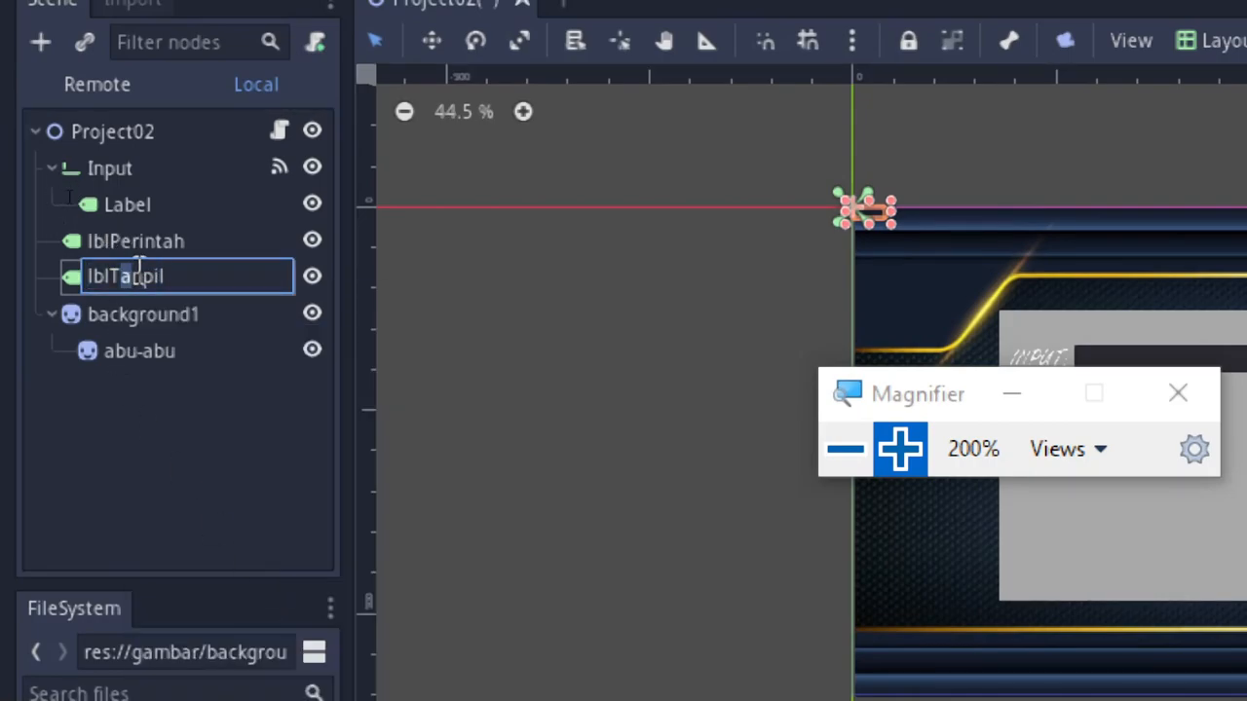
click(143, 274)
key(BackSpace)
text(m)
key(Return)
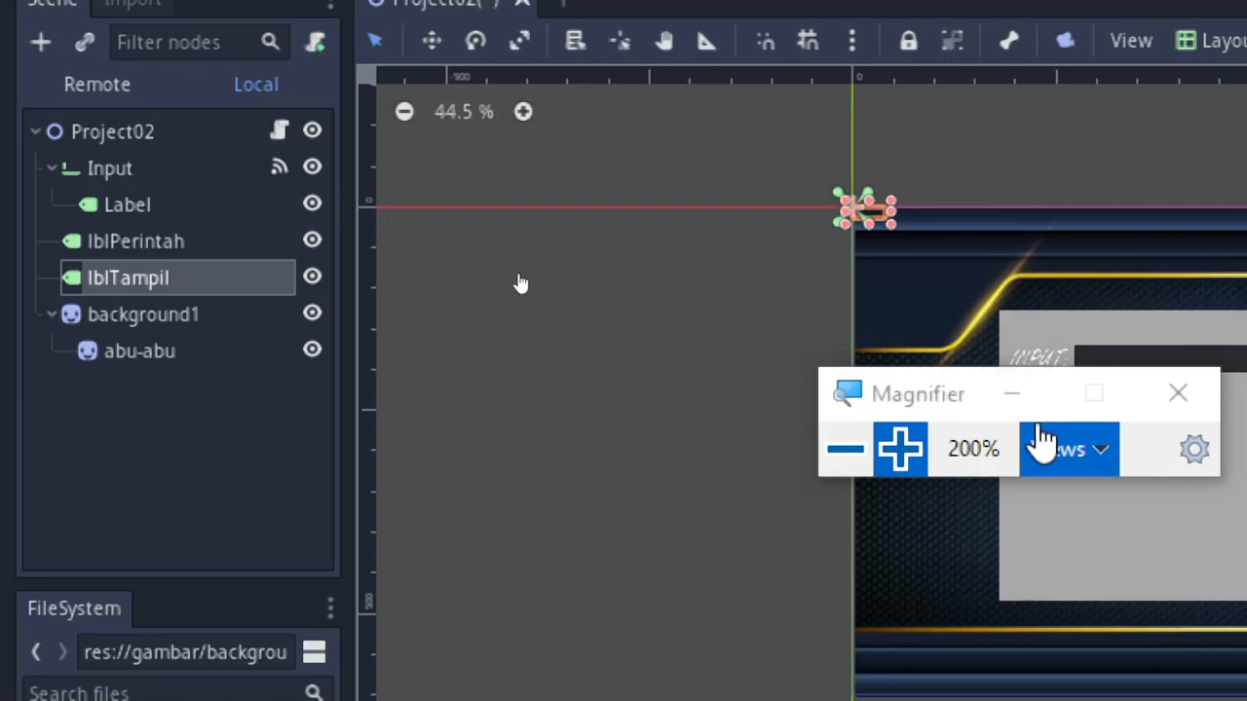
click(1018, 399)
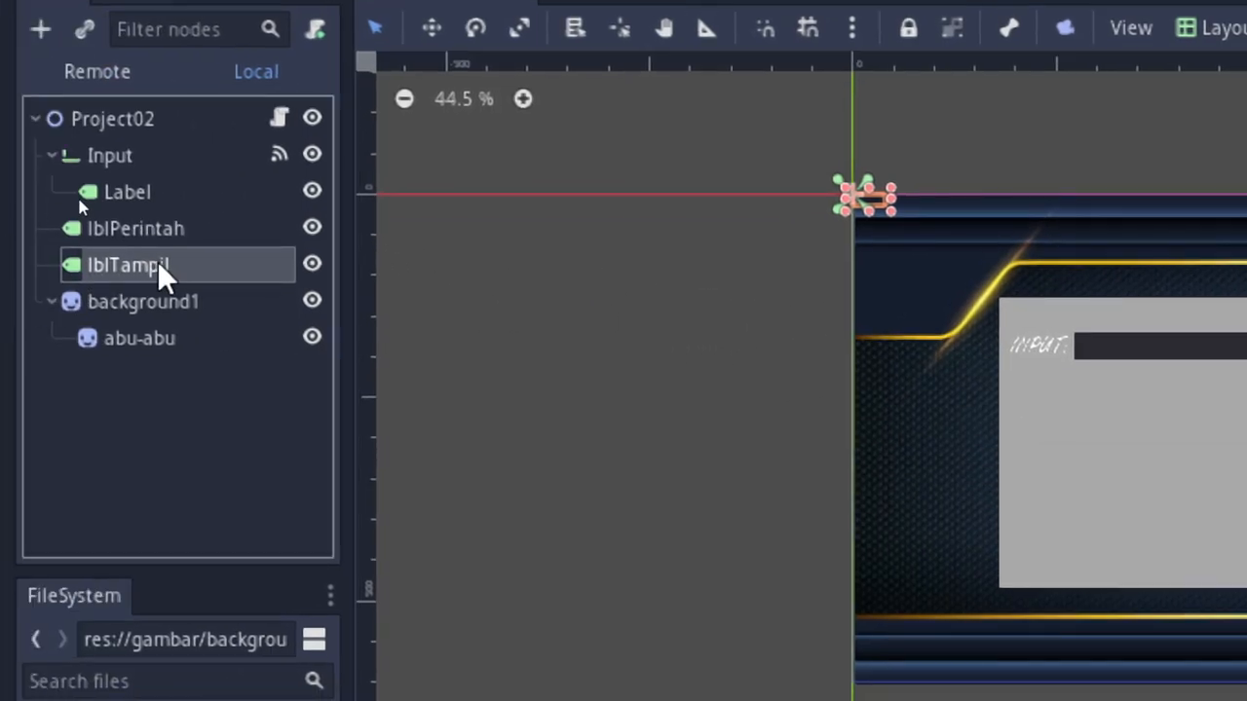
drag(27, 278, 69, 288)
drag(200, 274, 340, 208)
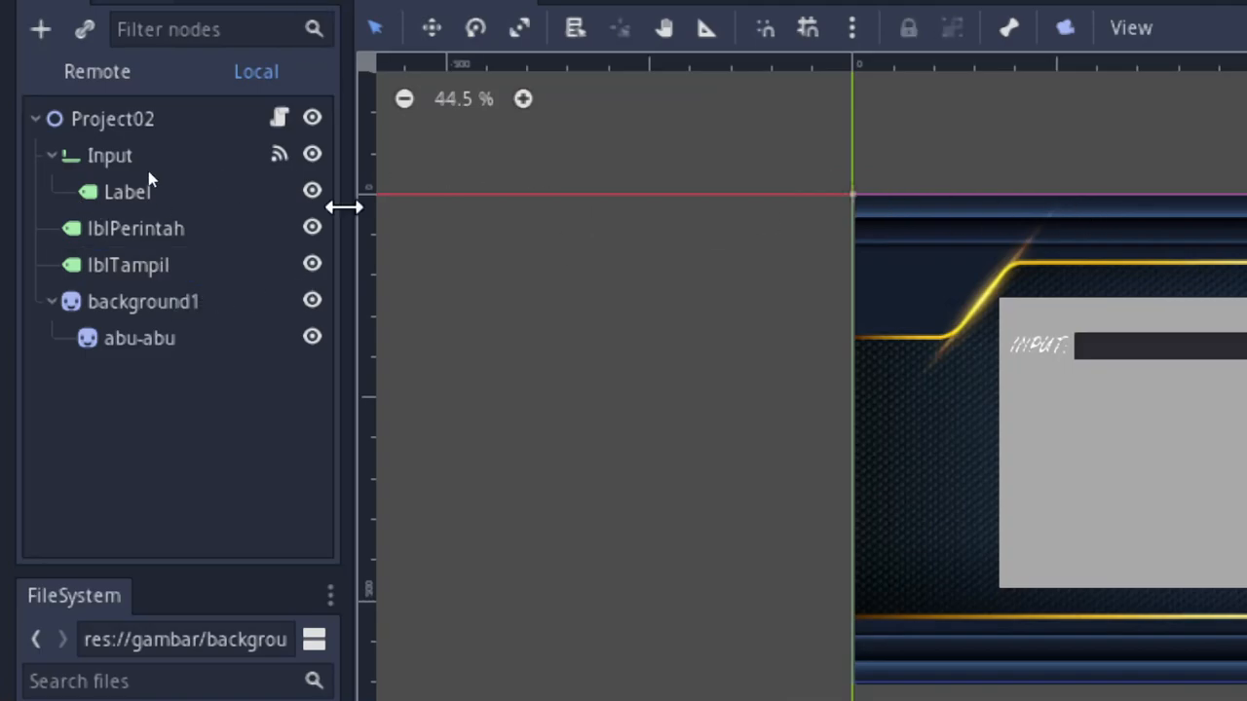
click(123, 273)
mouse_move(870, 197)
mouse_down()
mouse_move(1000, 345)
mouse_move(854, 183)
mouse_move(879, 209)
mouse_up()
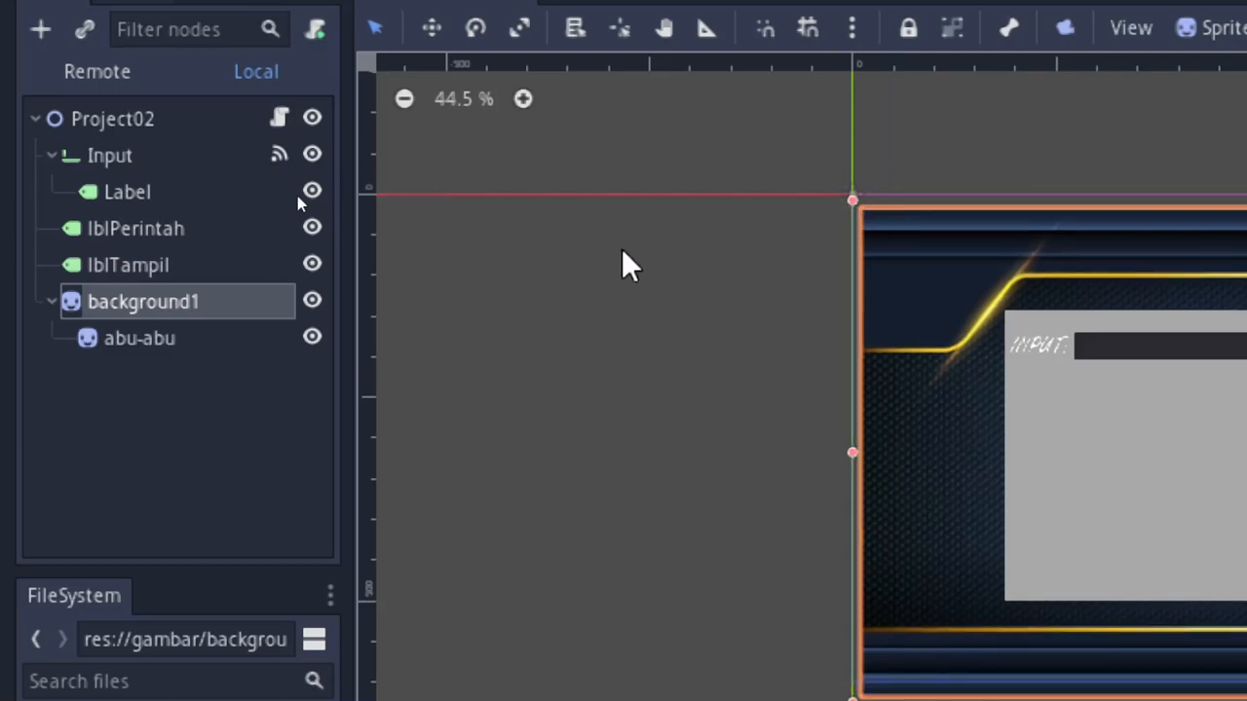
key(ctrl+z)
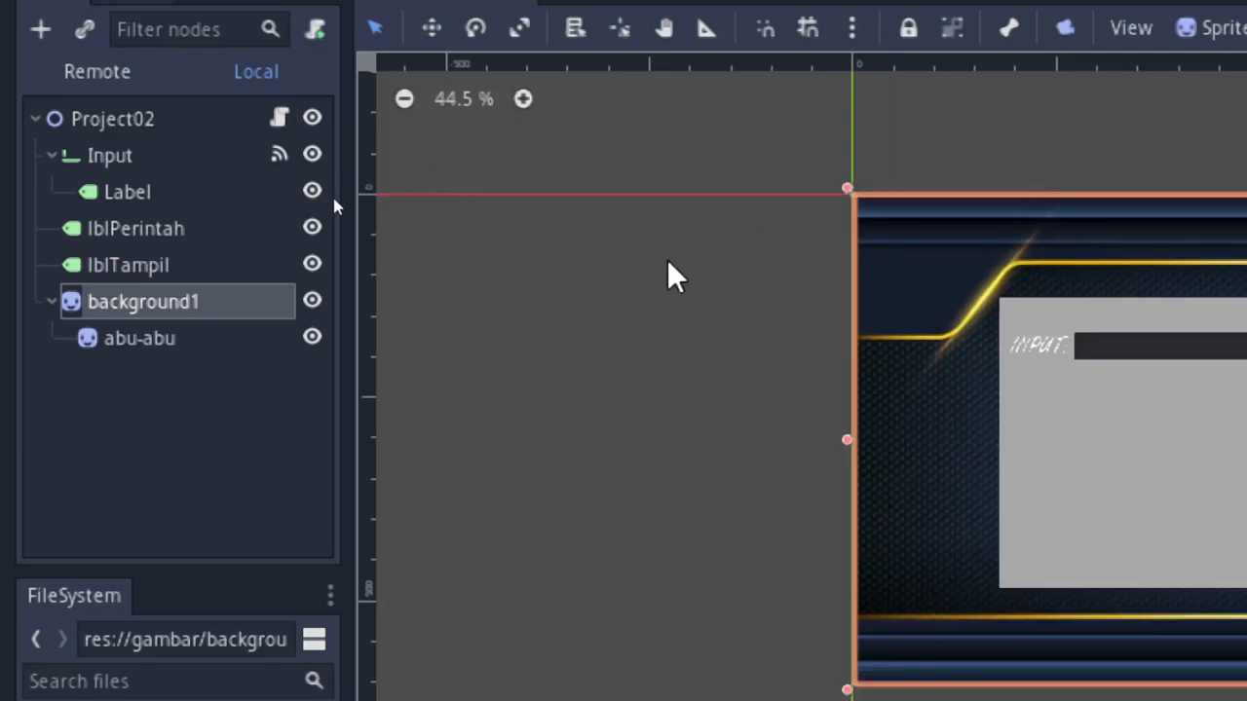
Step: Hide background1, enlarge the lblTampil label slightly, and place it below the input field on the canvas
click(312, 300)
click(83, 265)
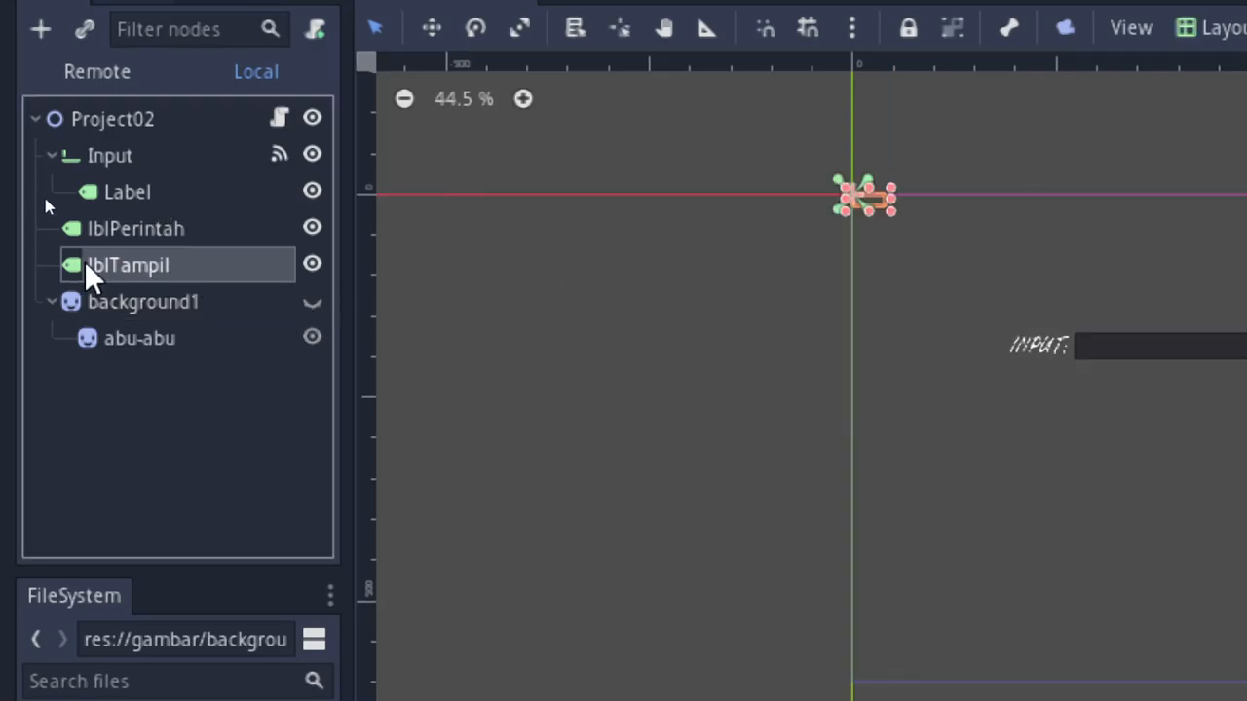
drag(889, 209, 938, 263)
drag(870, 243, 1068, 473)
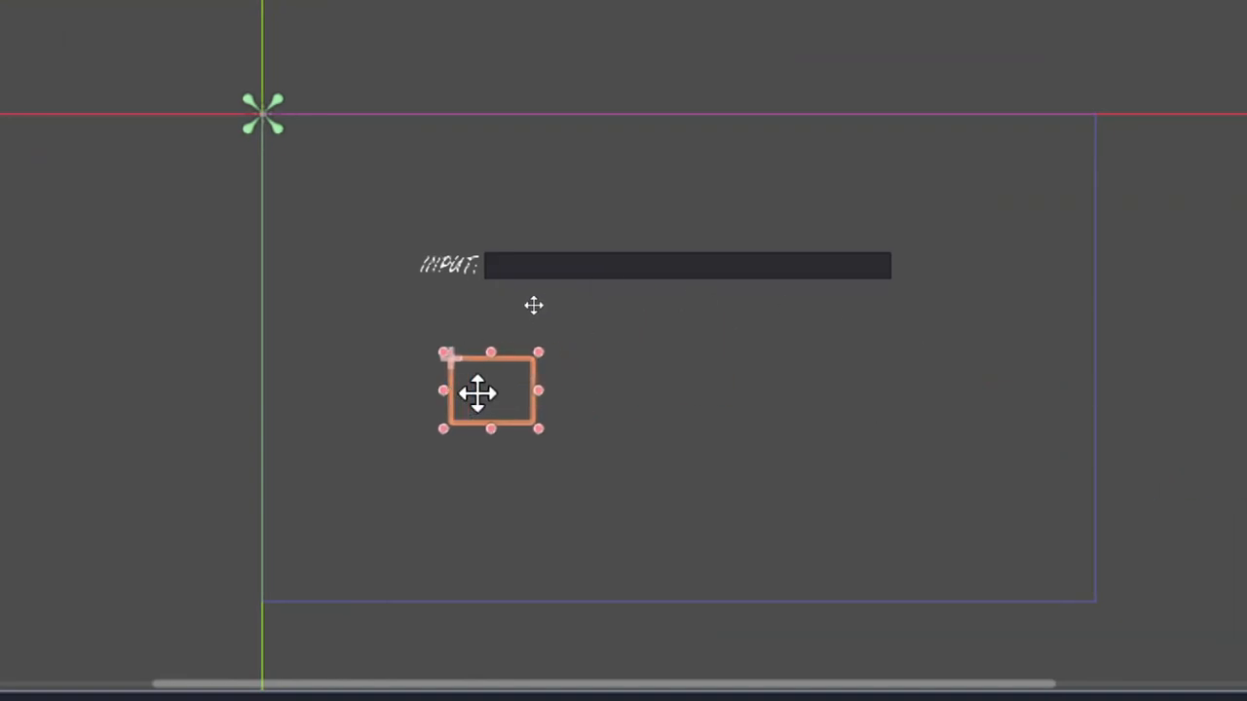
drag(478, 393, 437, 410)
Step: Stretch lblTampil wider and taller so it forms a large text area beneath the input field
click(521, 311)
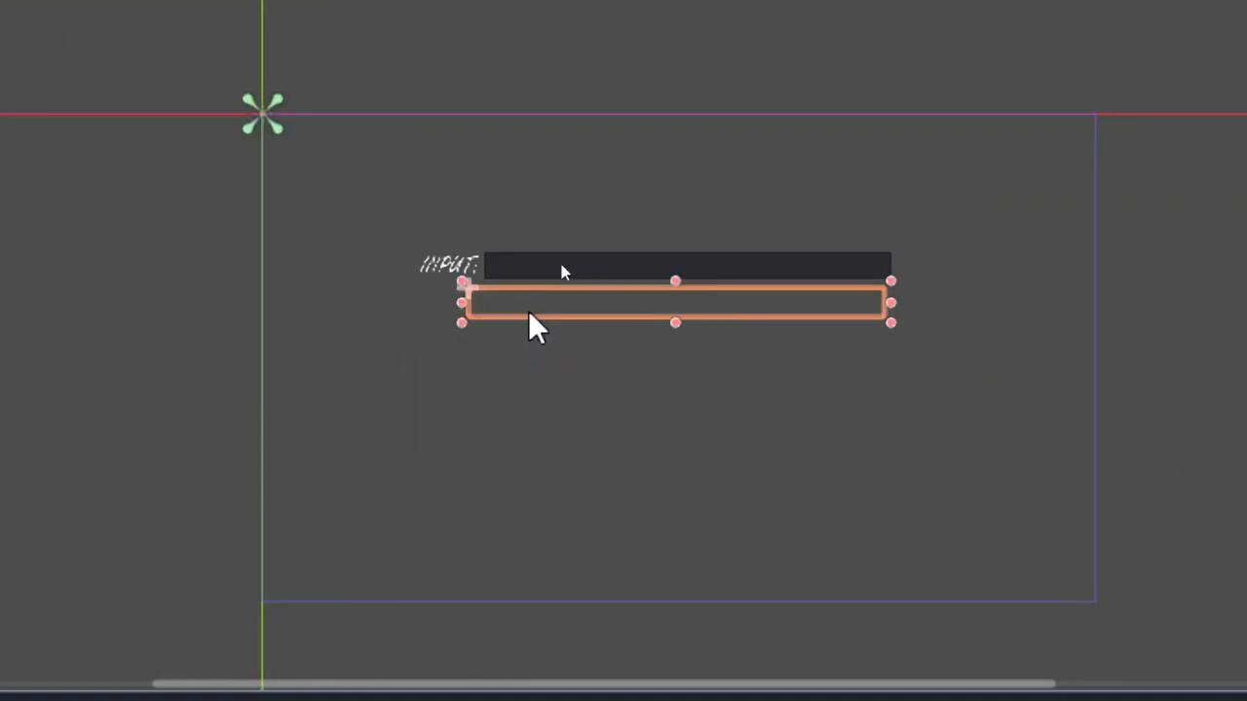
click(411, 422)
click(459, 391)
drag(461, 392, 954, 431)
drag(682, 449, 682, 517)
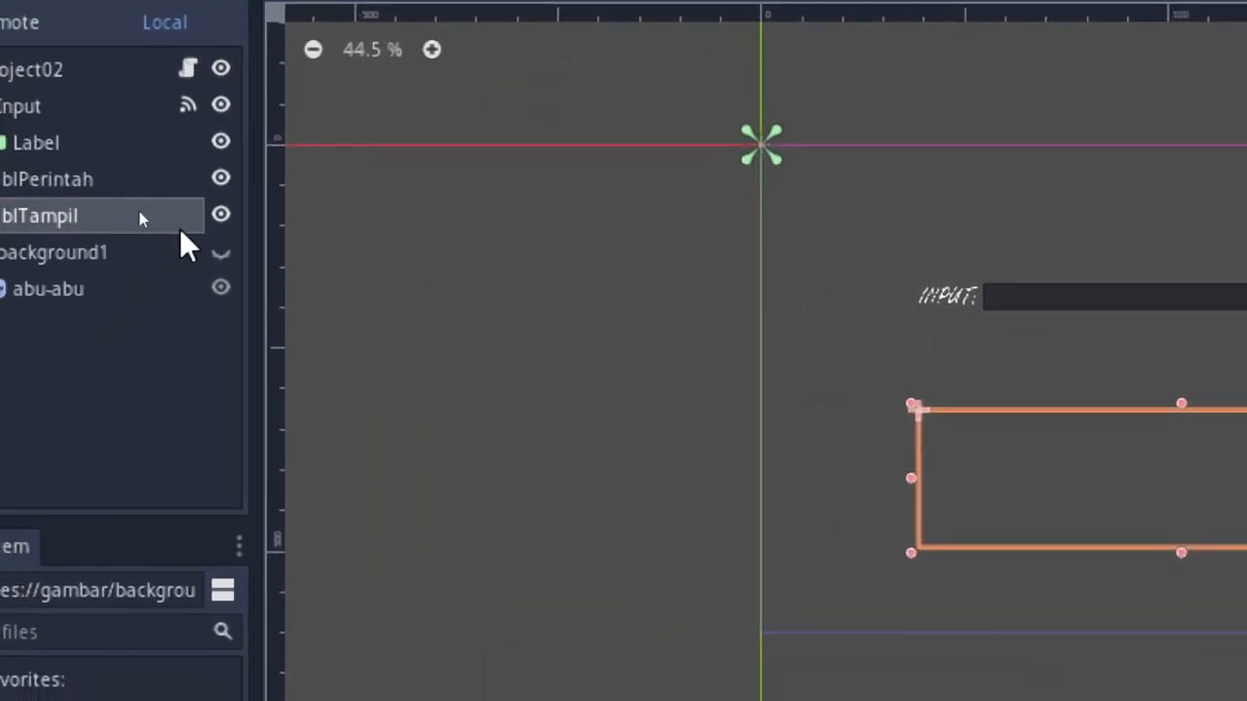
Step: Compare lblTampil with the gray panel, reduce its height and width to fit inside with background1 hidden, and save the scene
click(220, 251)
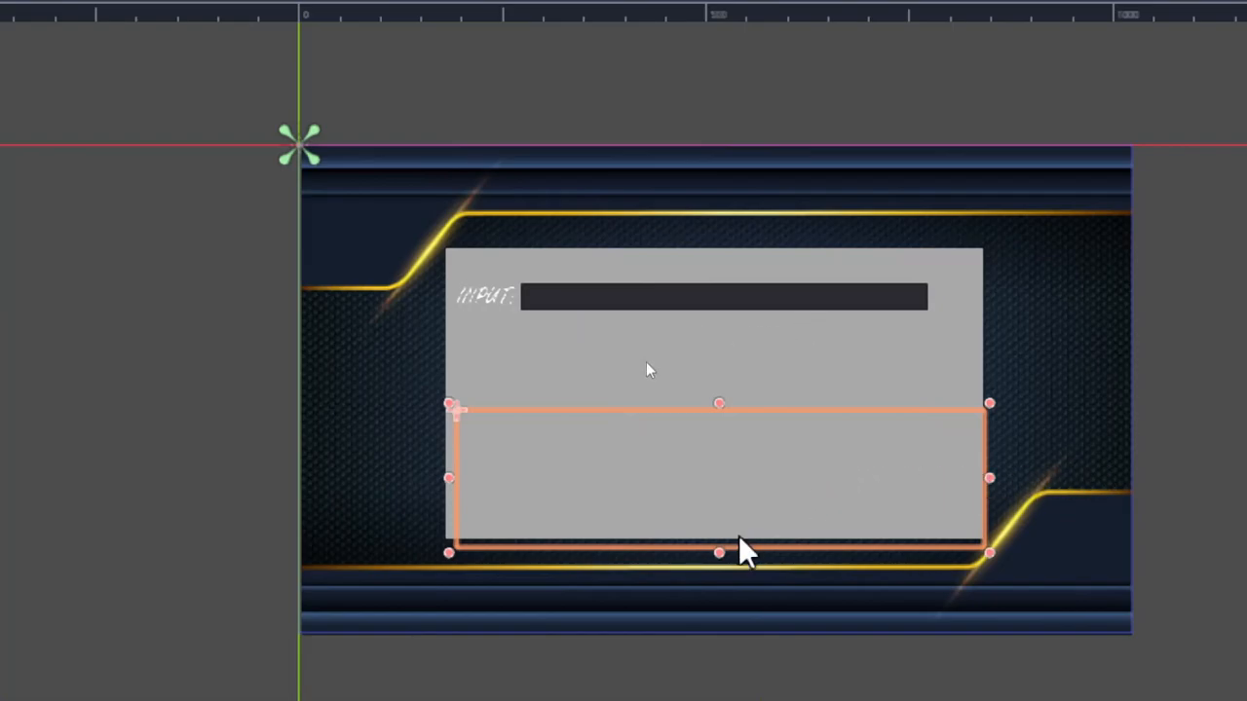
click(743, 563)
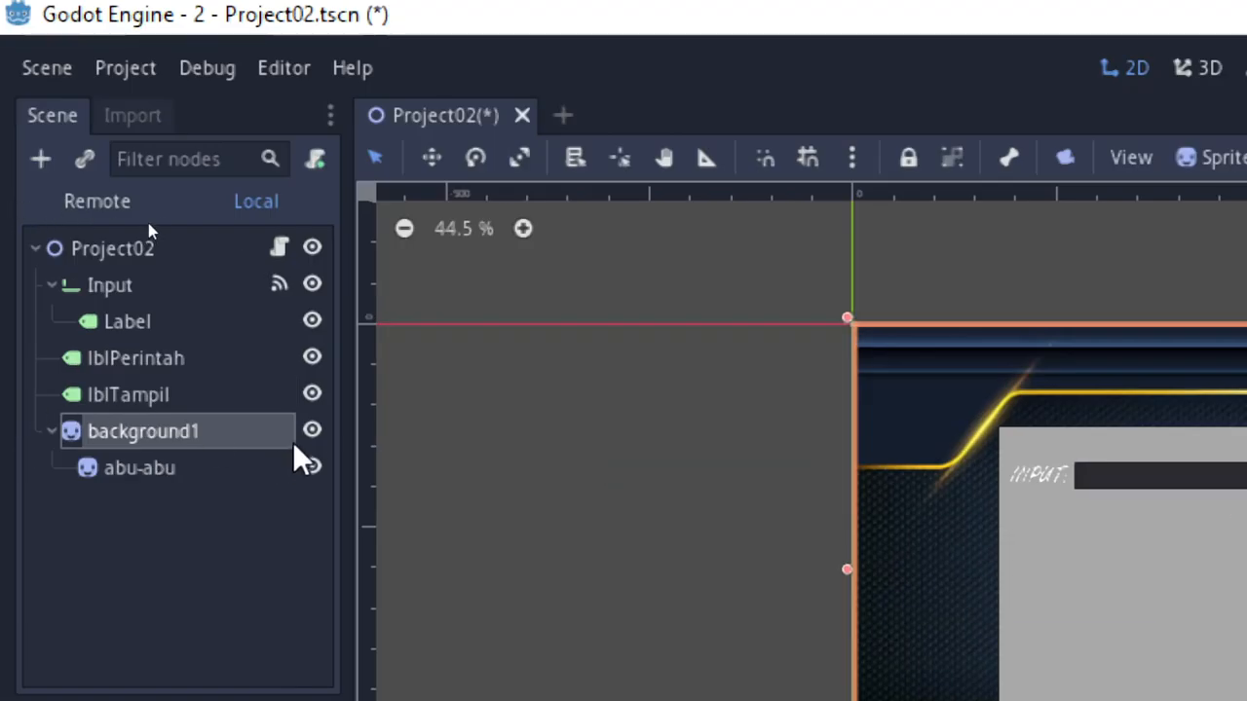
click(312, 430)
click(798, 538)
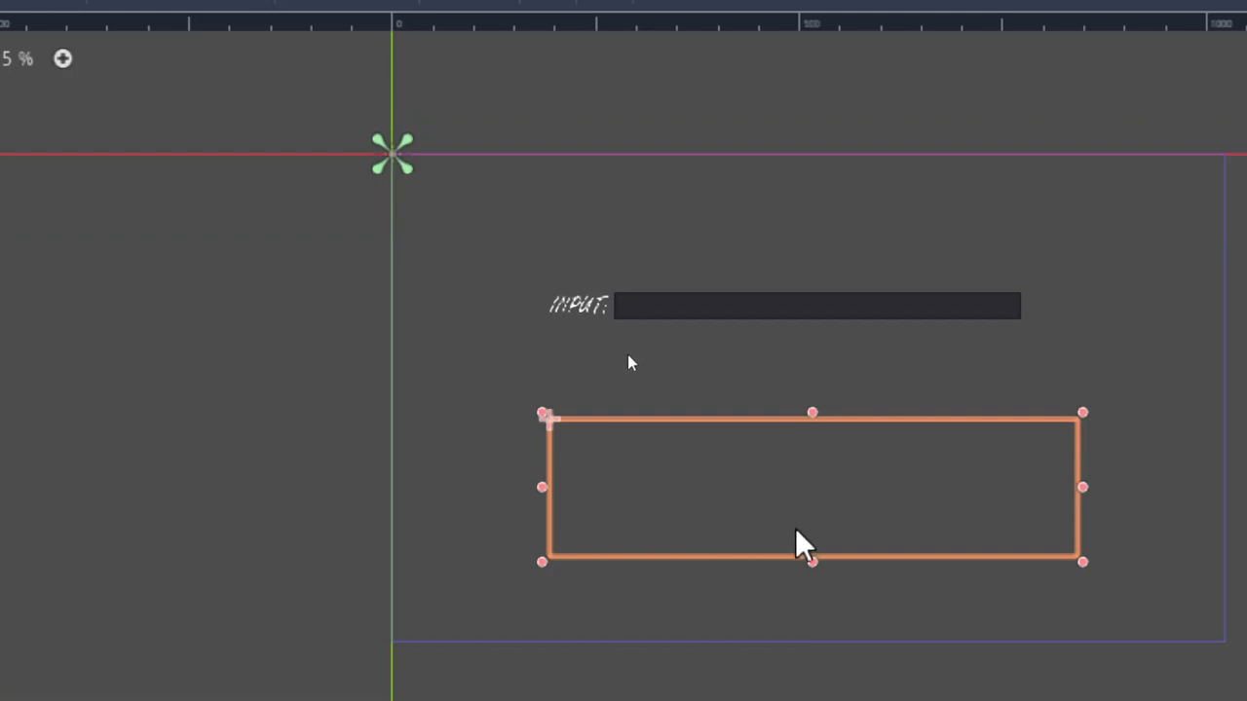
drag(813, 563, 811, 543)
drag(1081, 477, 1050, 488)
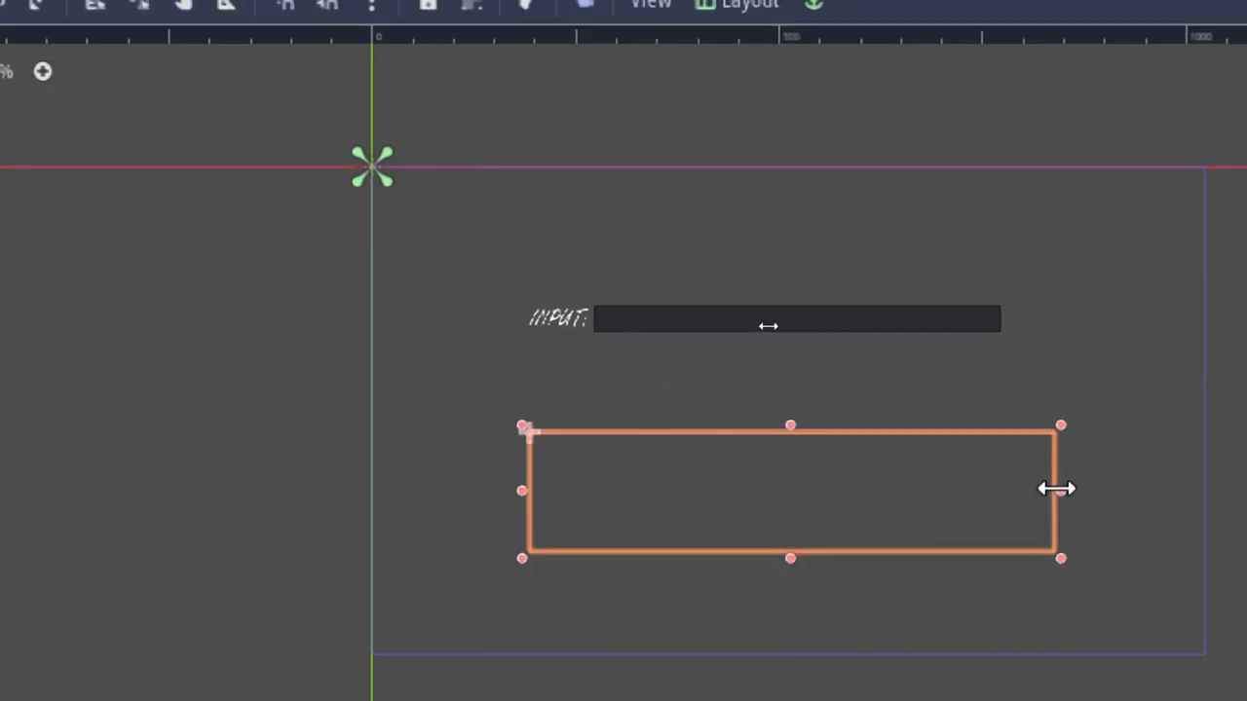
click(1106, 302)
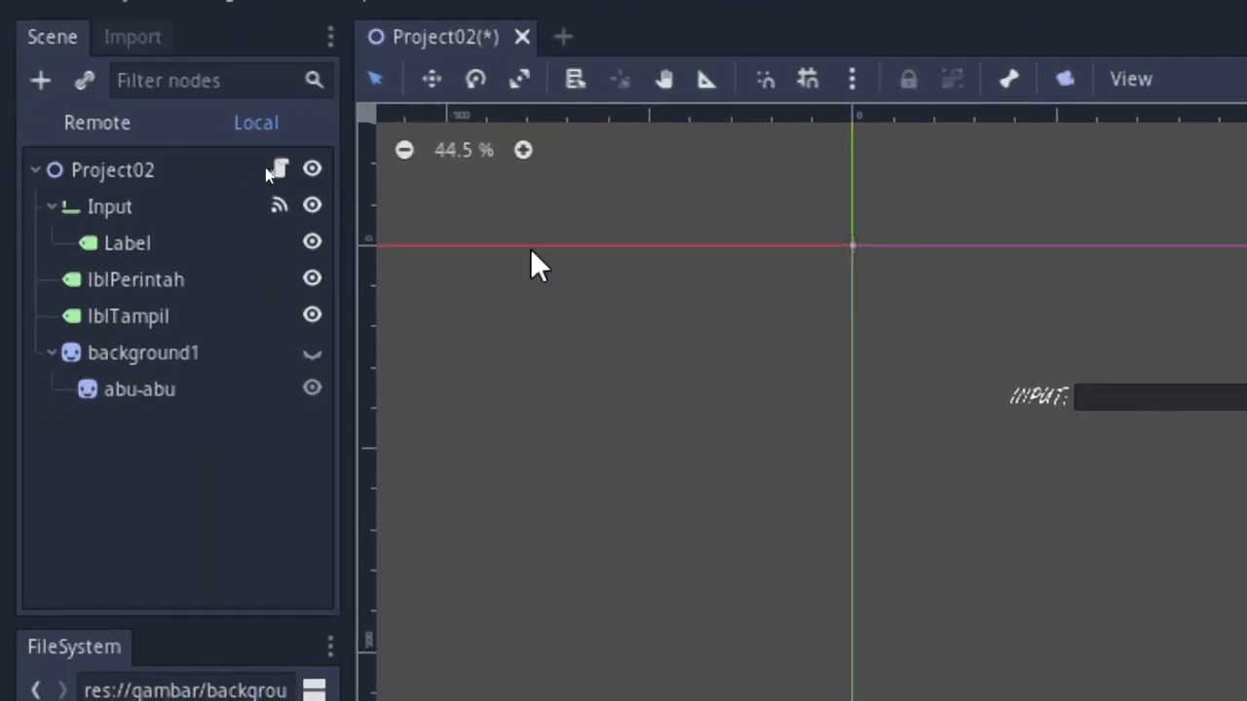
key(ctrl+s)
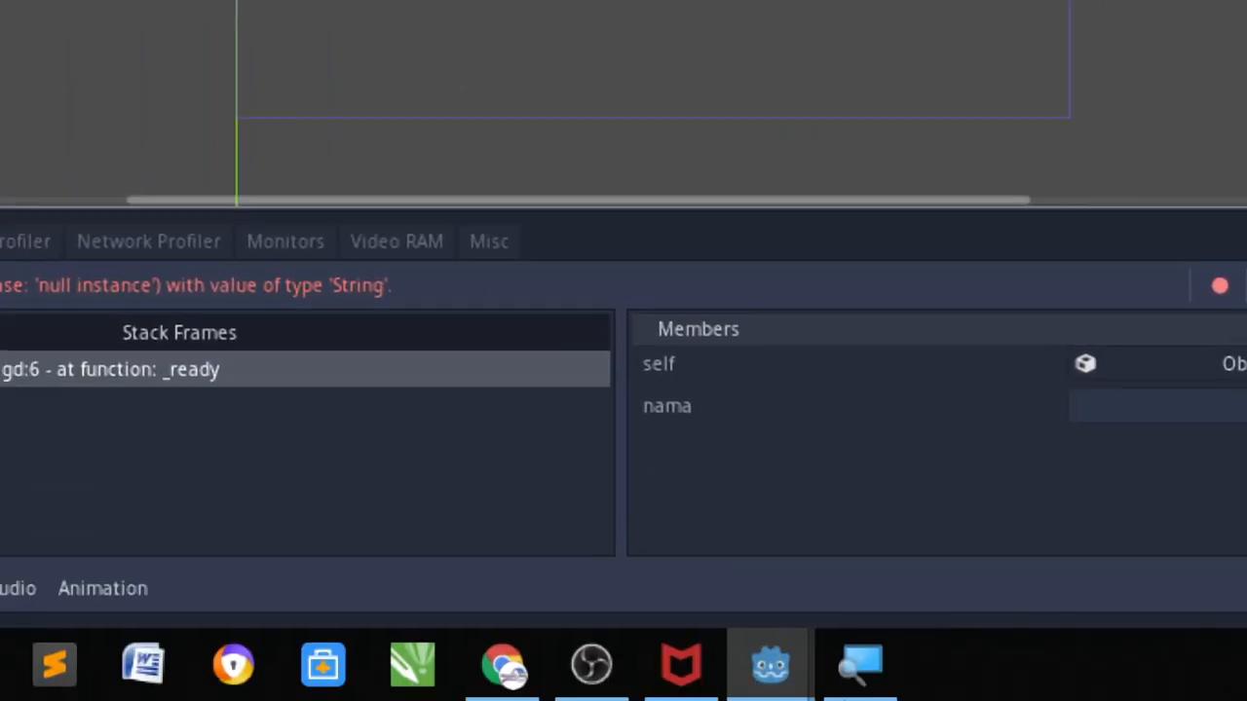
click(620, 668)
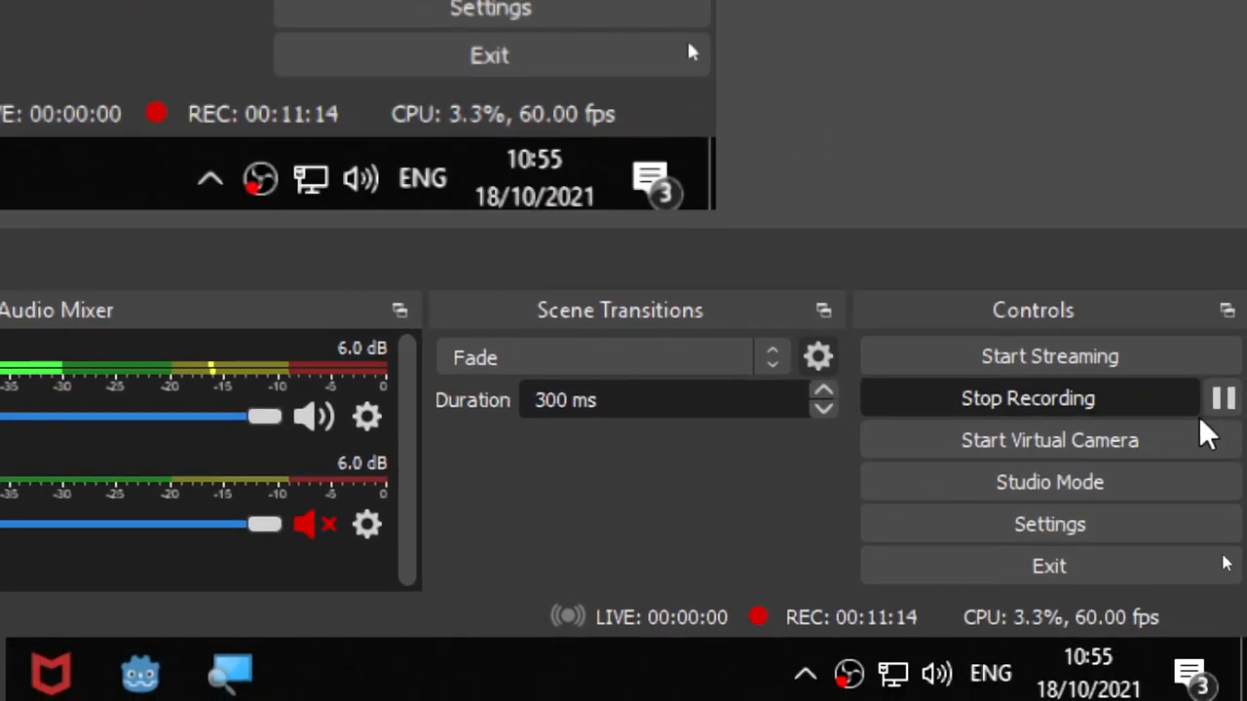
click(1224, 399)
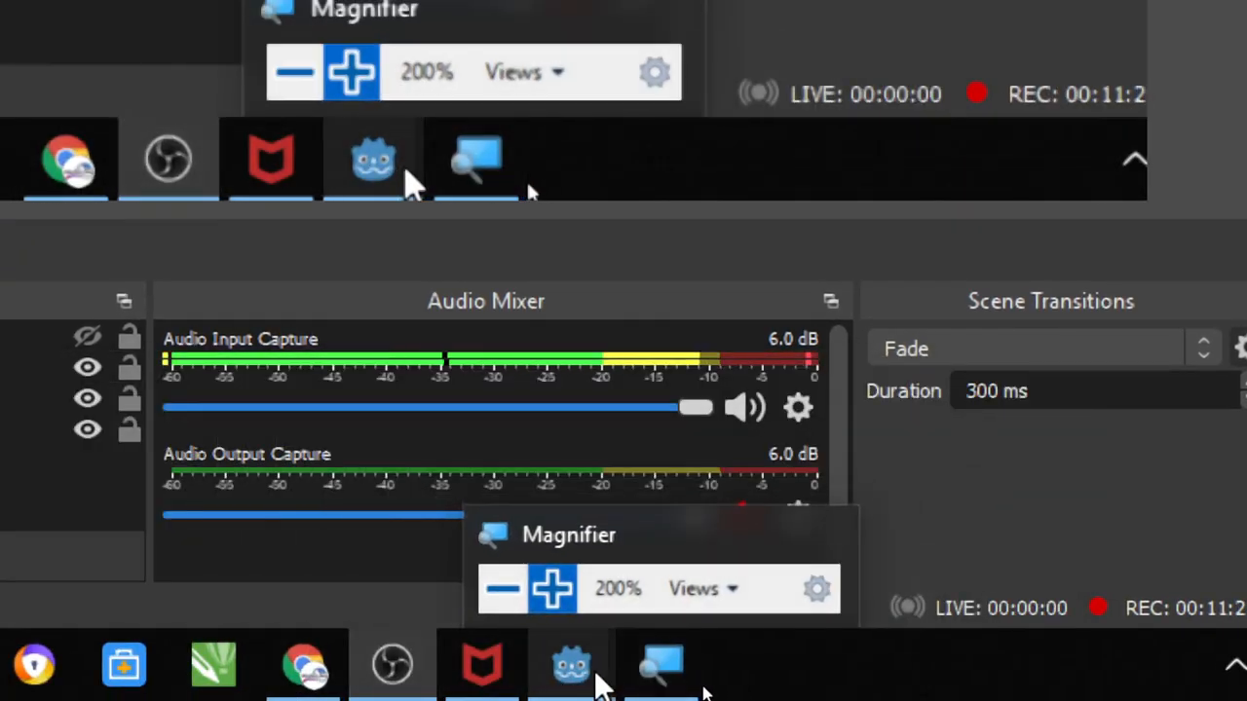
mouse_move(594, 682)
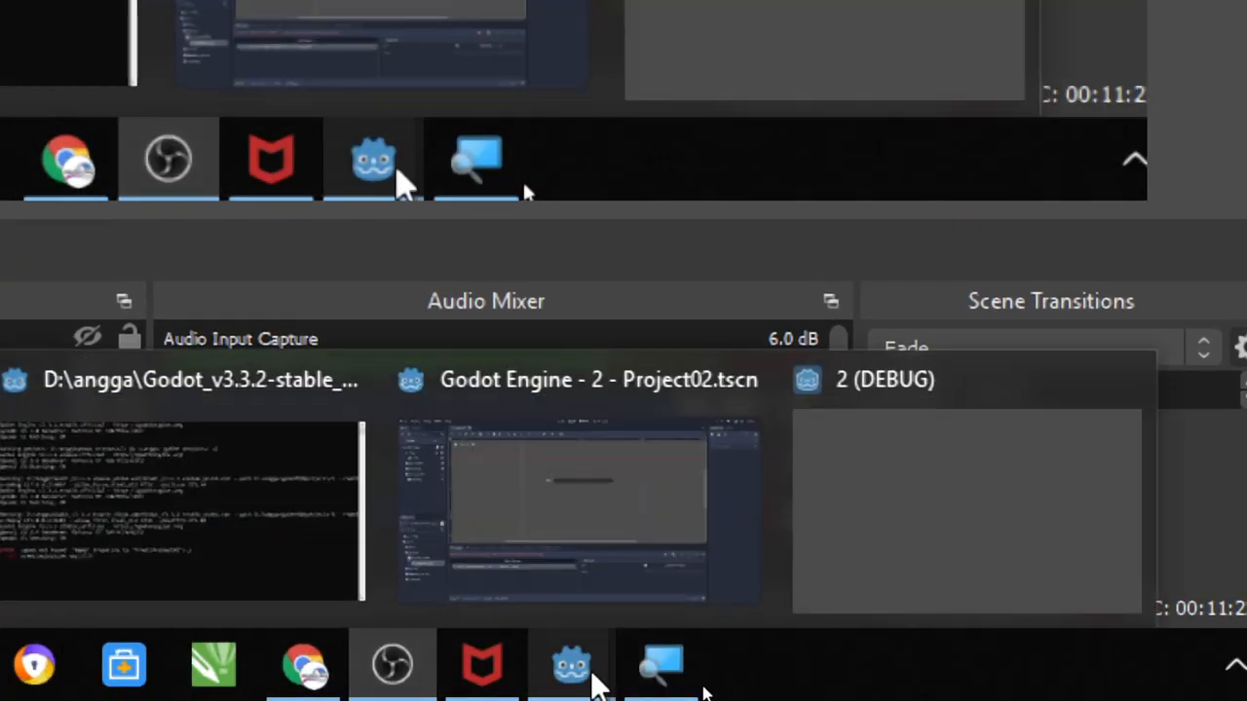
click(419, 516)
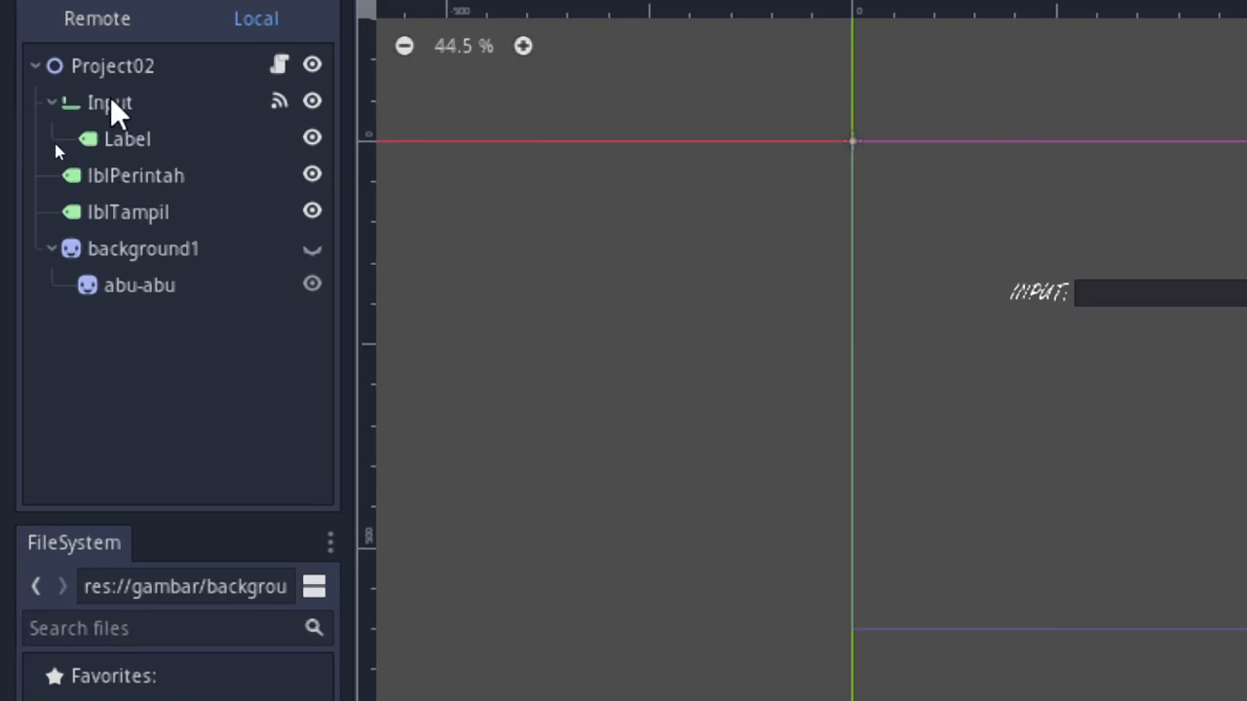
Step: Add a Button node as a child of the Project02 root node
right_click(119, 60)
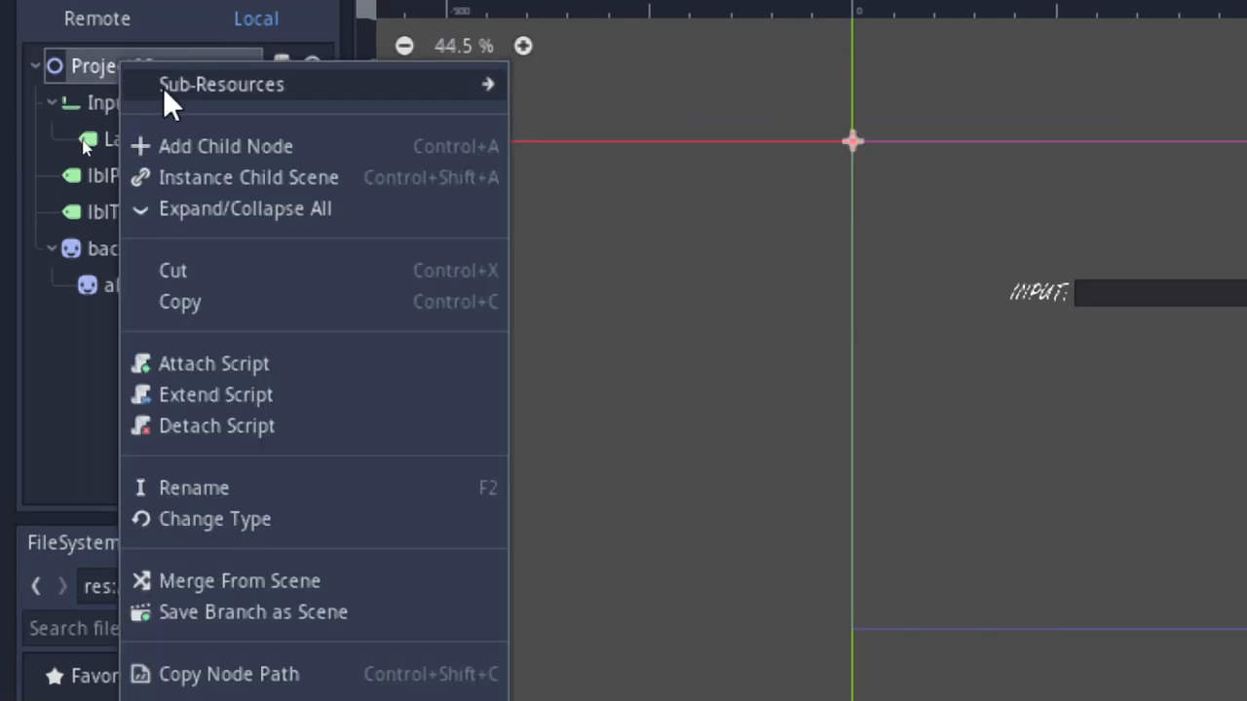
click(220, 144)
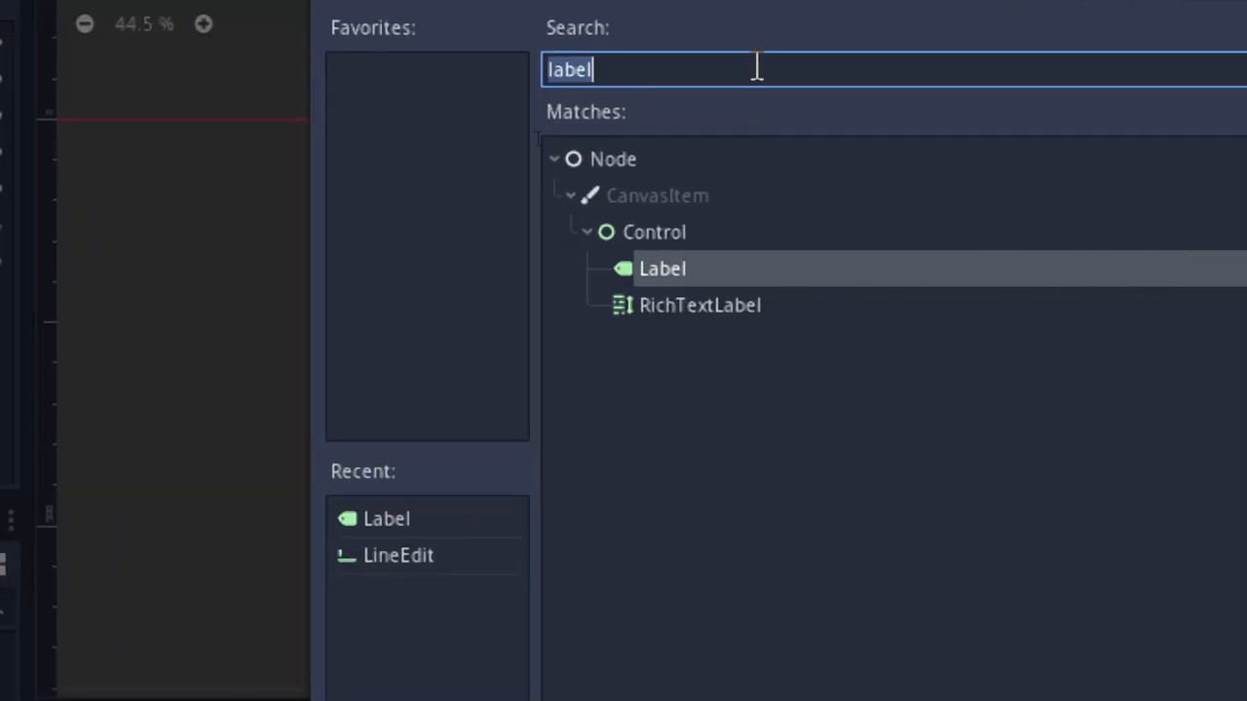
key(BackSpace)
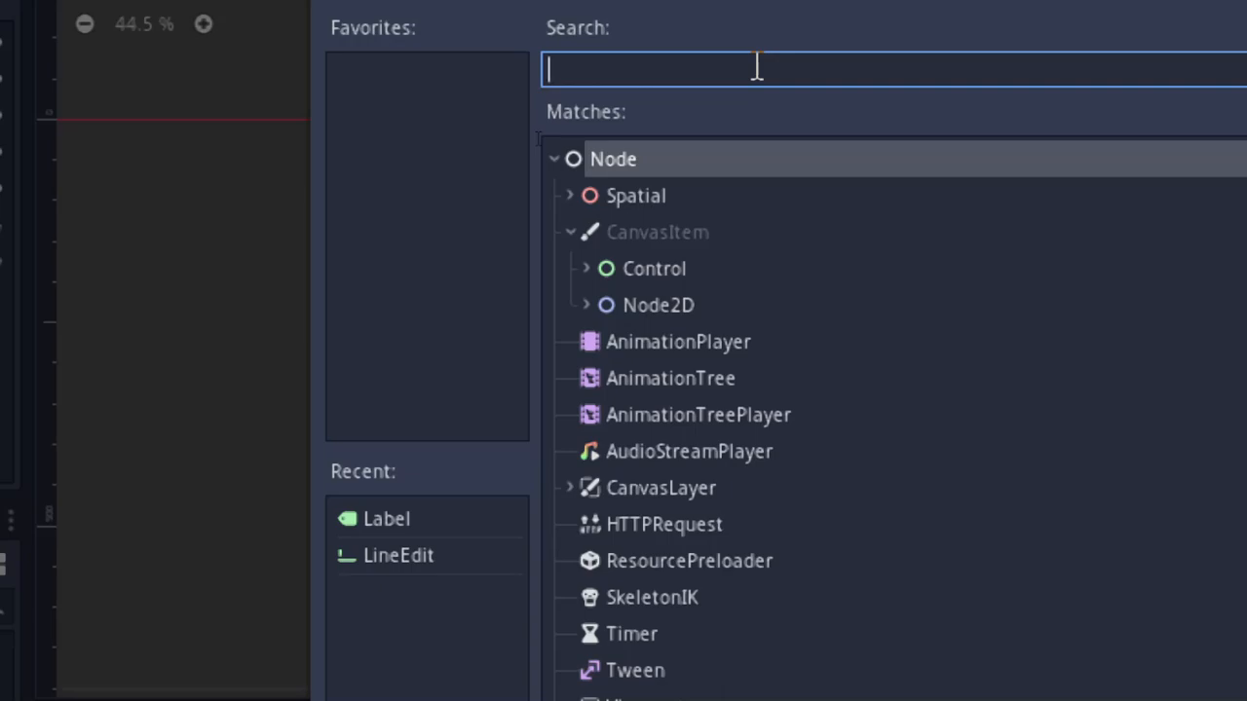
text(b)
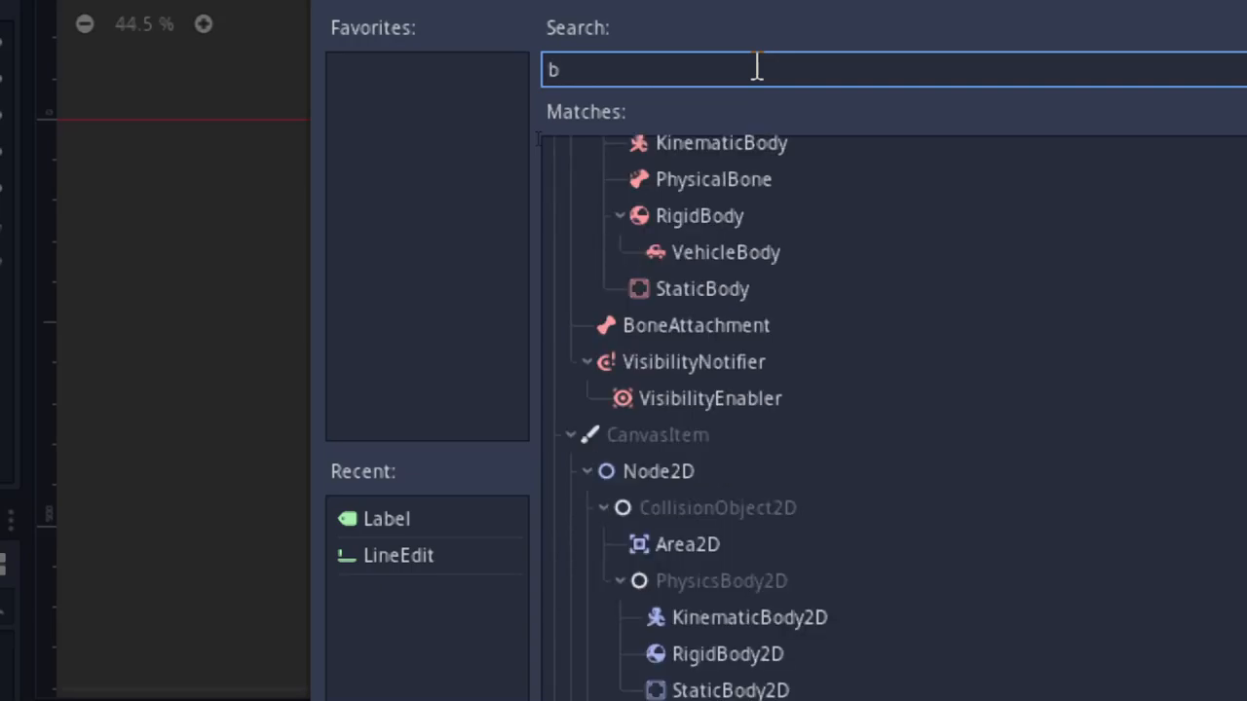
text(utt)
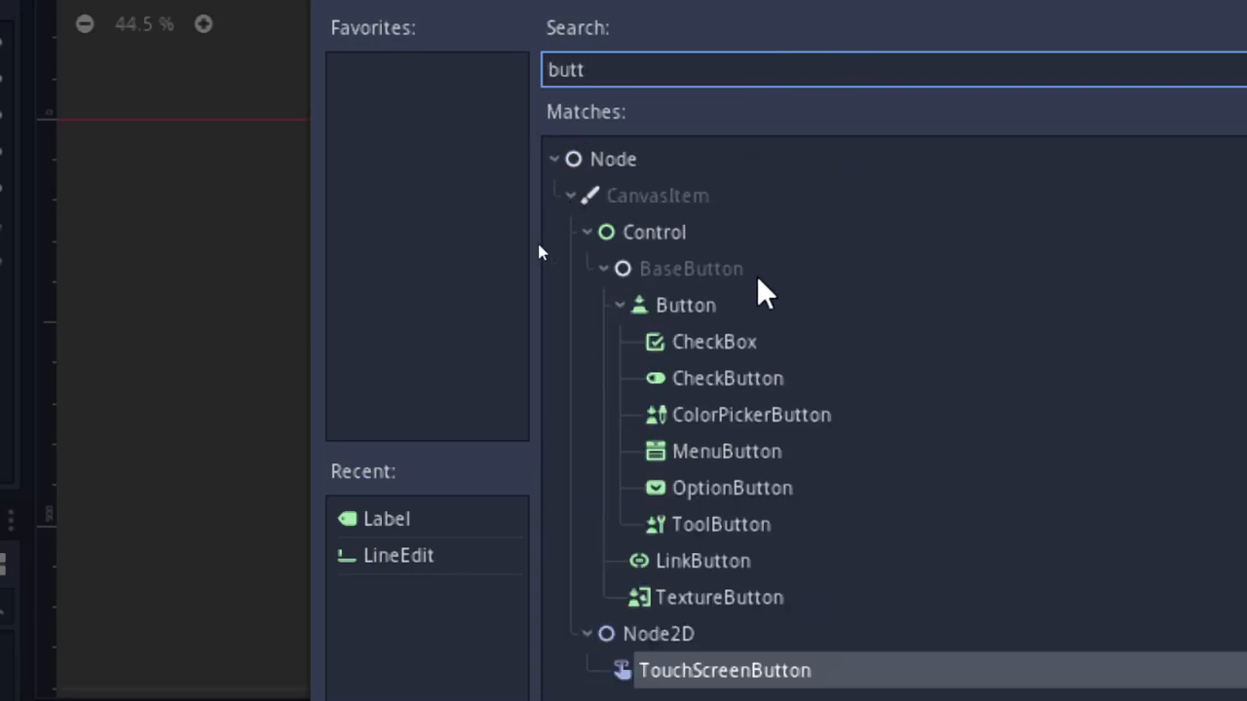
click(707, 303)
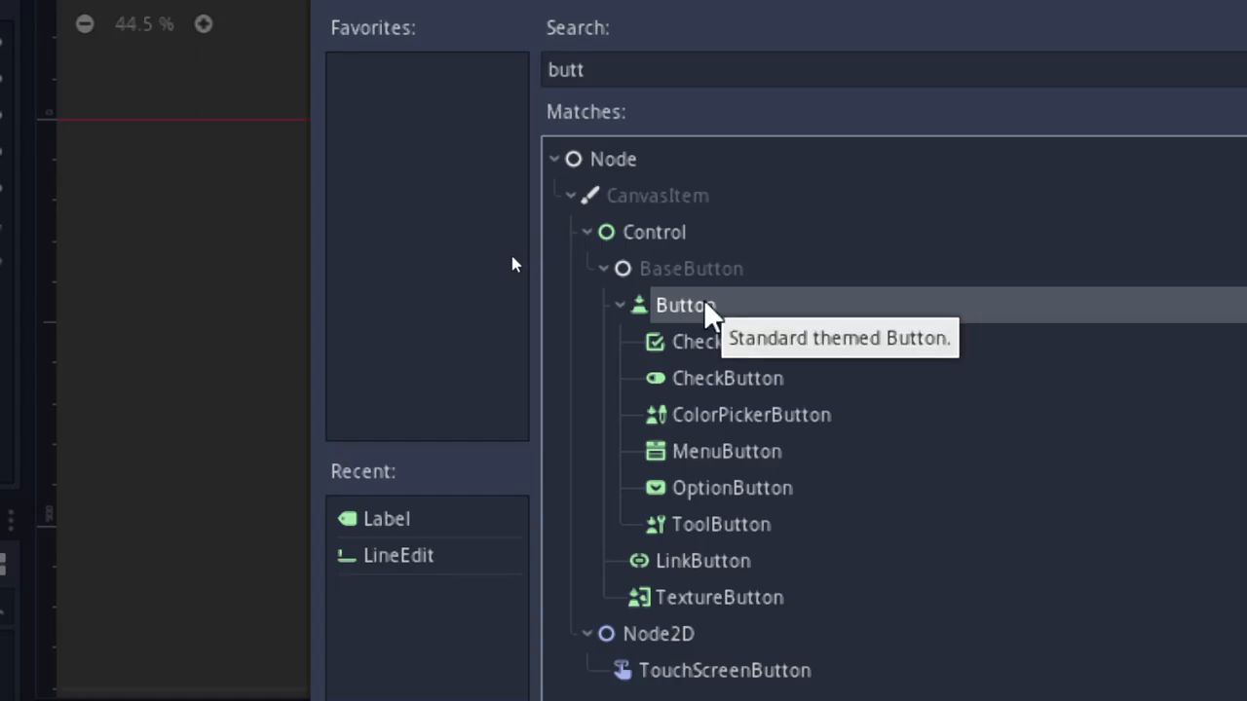
double_click(705, 307)
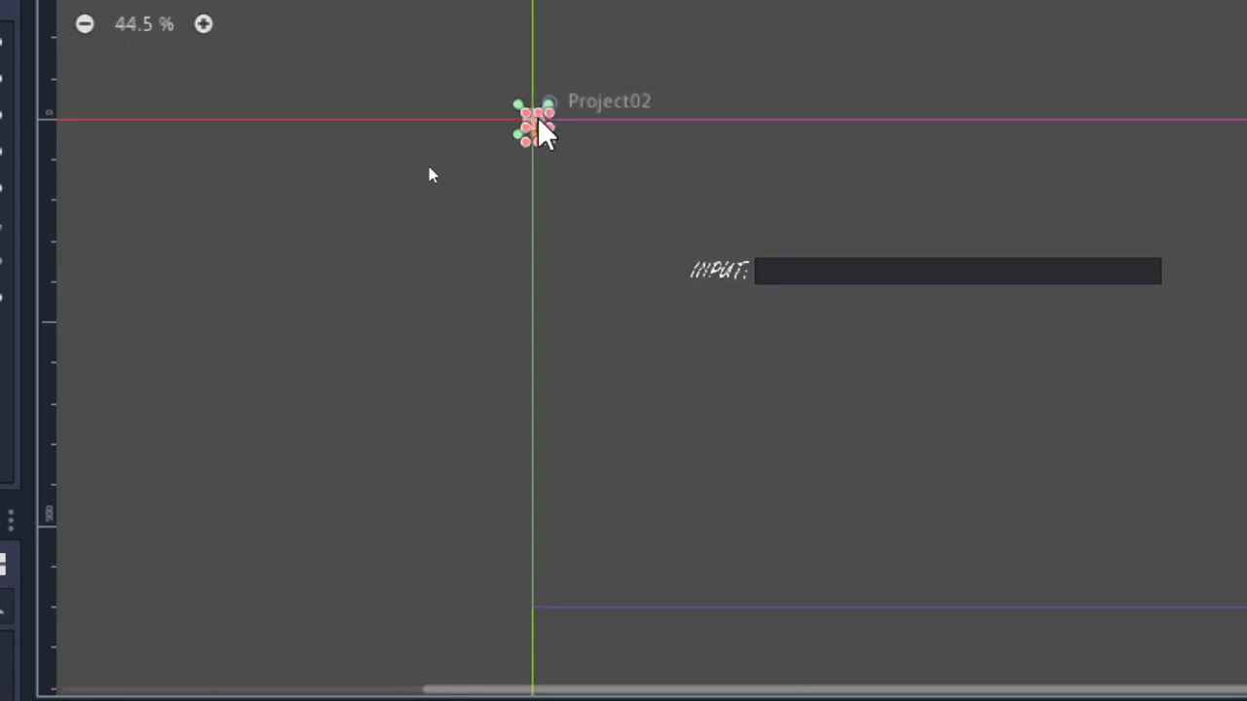
Step: Enlarge the new Button and place it just right of the input field, extending it slightly downward
drag(560, 146, 1111, 225)
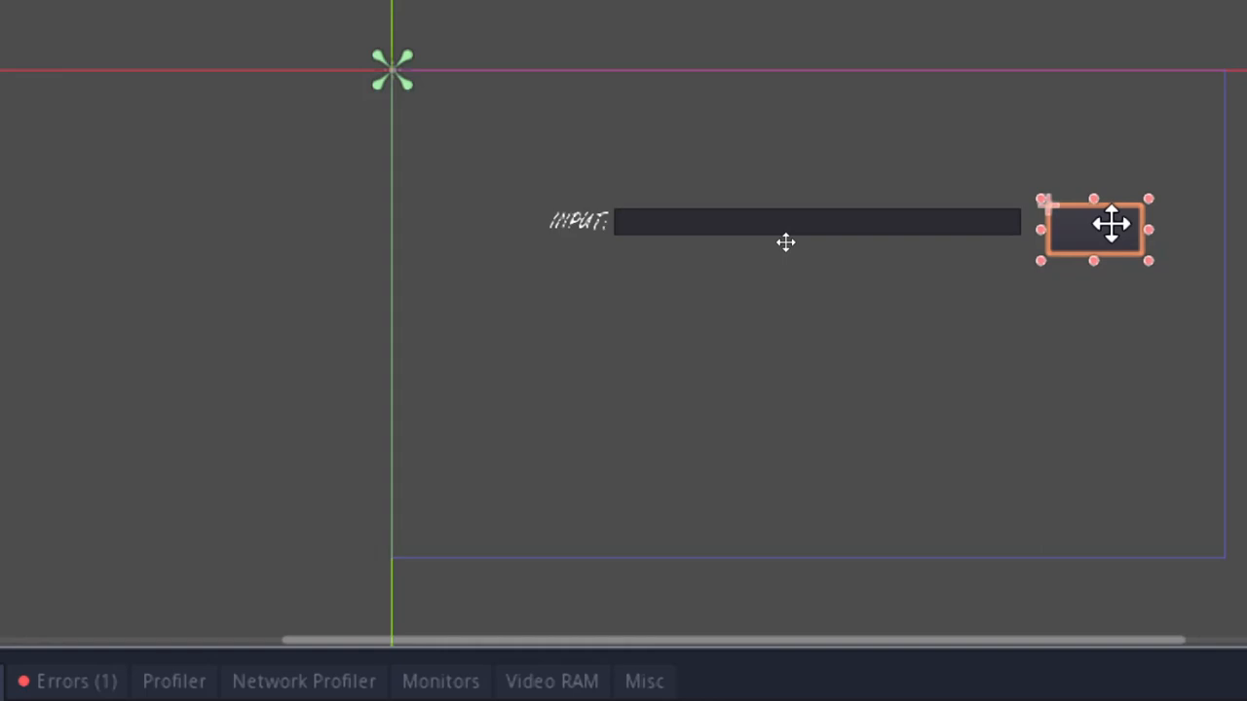
click(1117, 314)
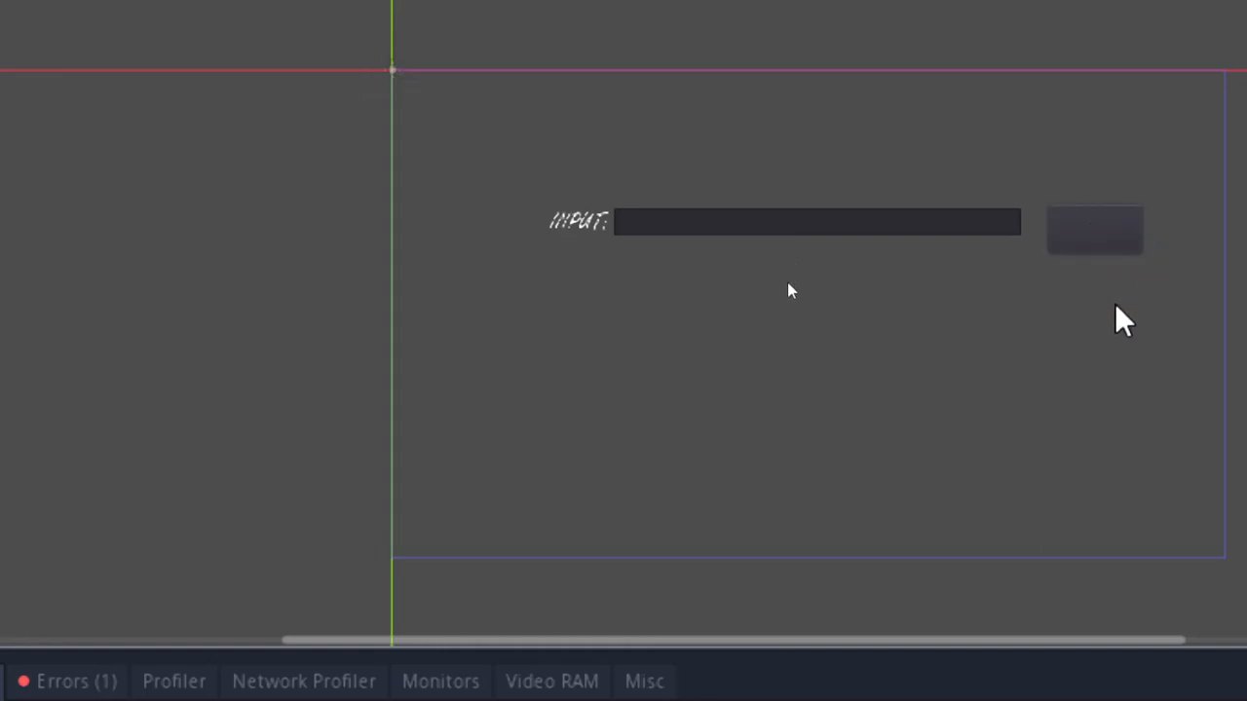
click(1098, 251)
drag(1095, 258, 1097, 282)
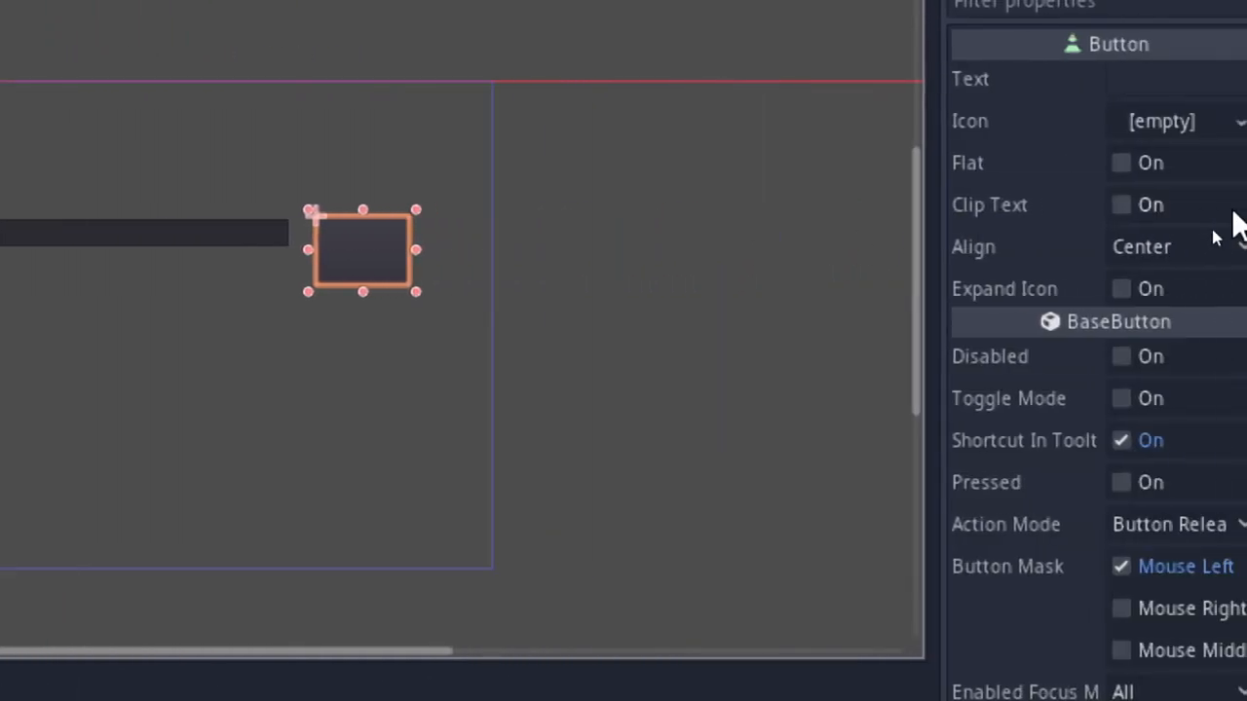
Step: Copy the custom dynamic font from the INPUT: label and paste it as the Button node's custom font
scroll(1193, 443, down, 5)
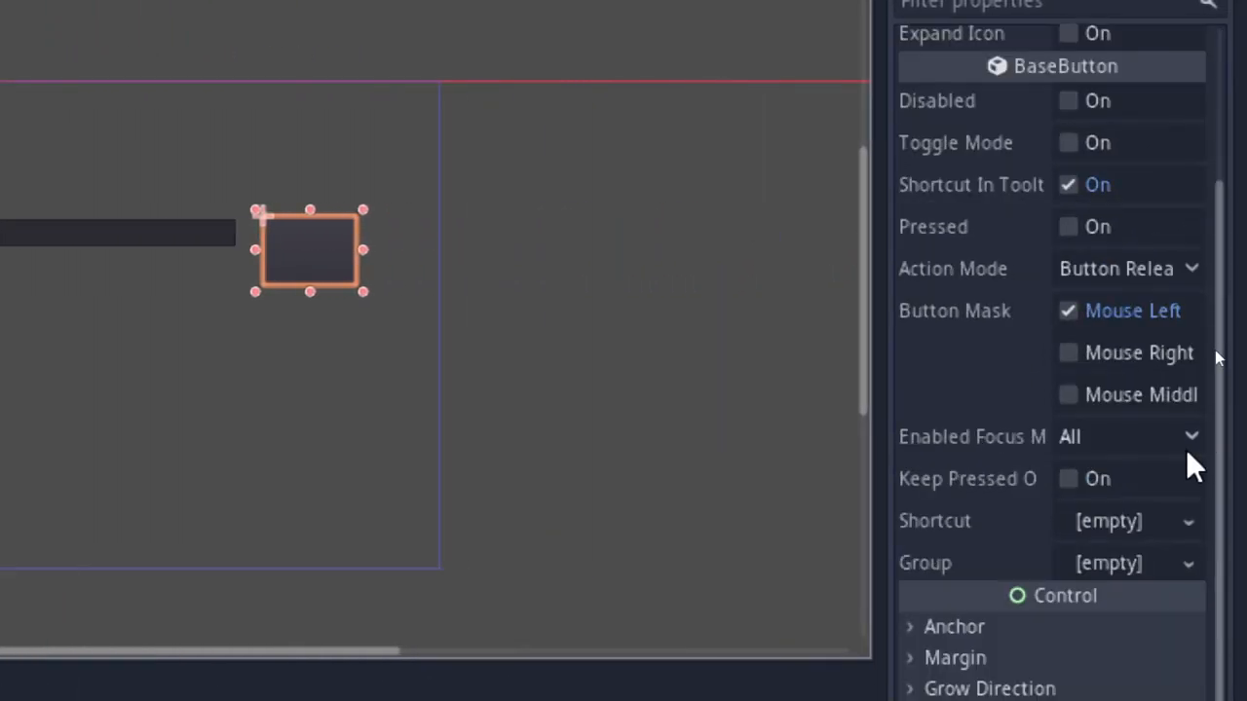
scroll(1188, 452, down, 8)
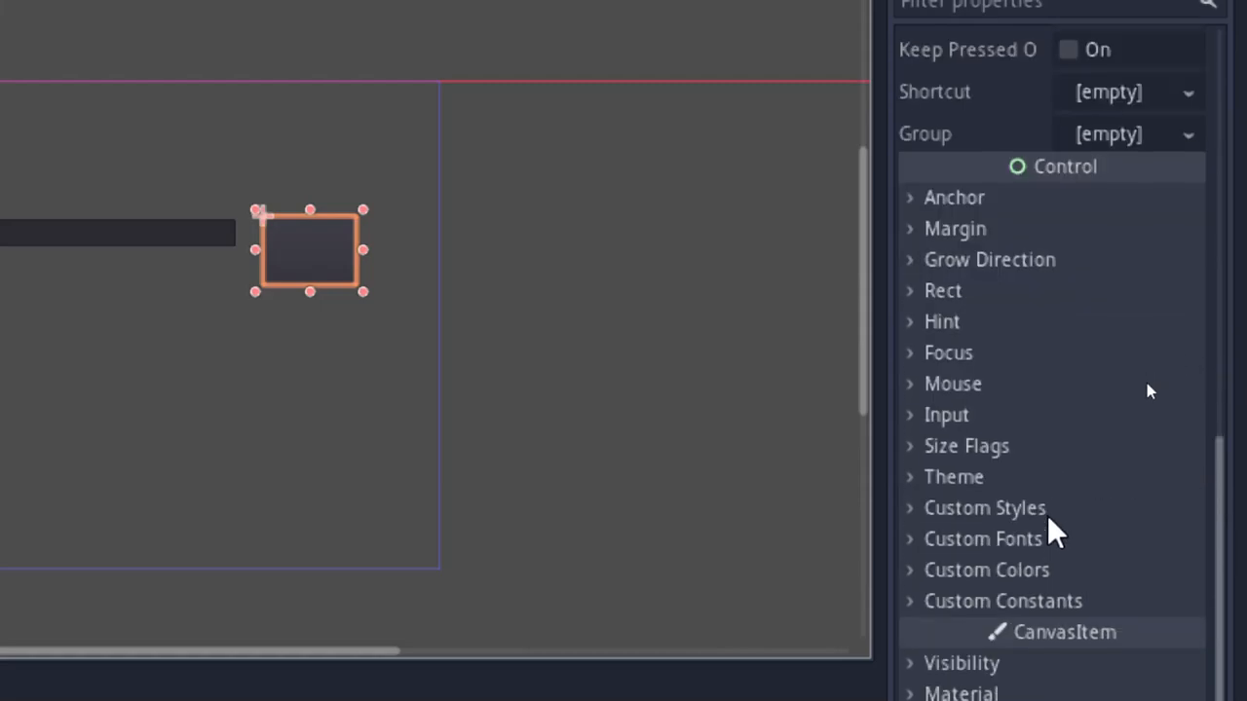
click(1039, 542)
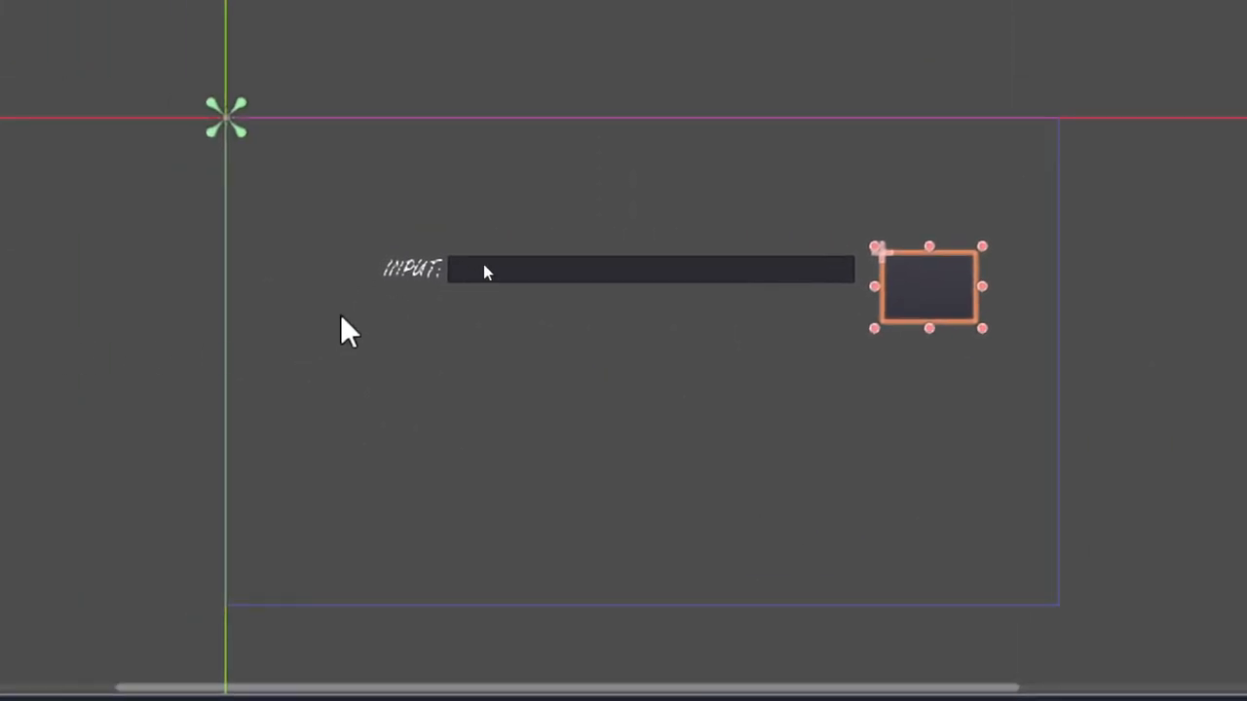
click(409, 272)
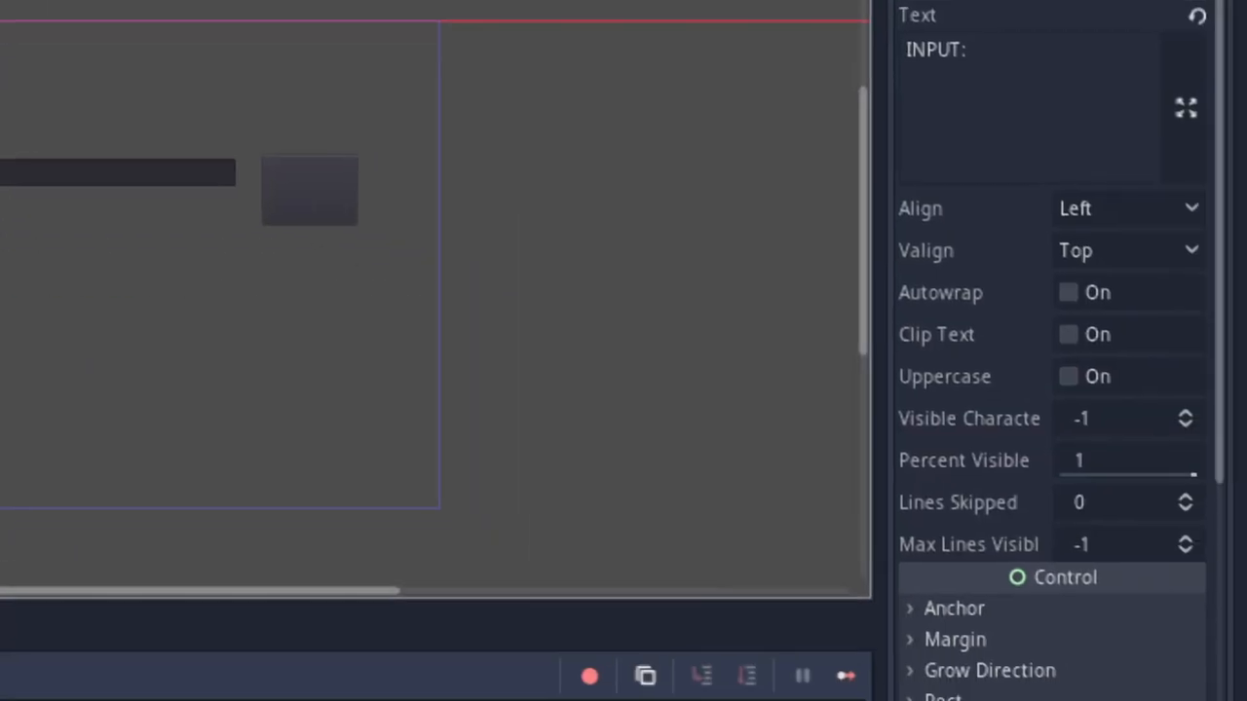
scroll(1128, 545, down, 5)
scroll(1128, 550, down, 3)
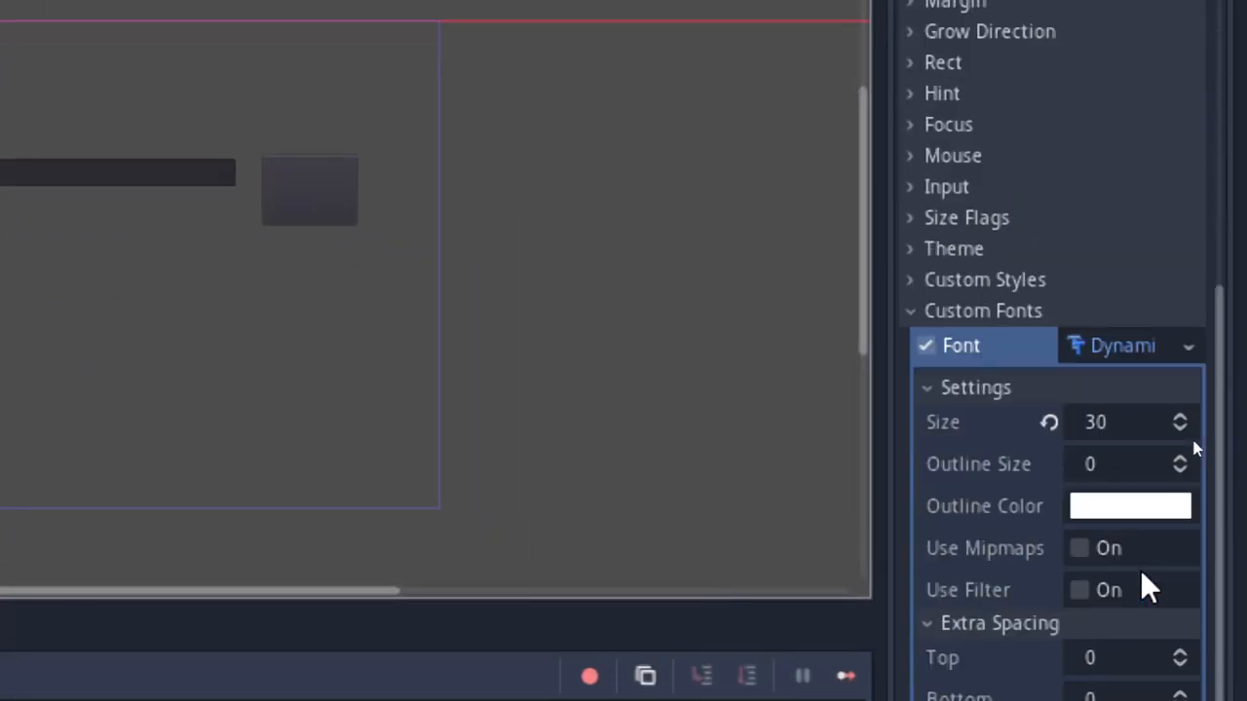
click(1194, 346)
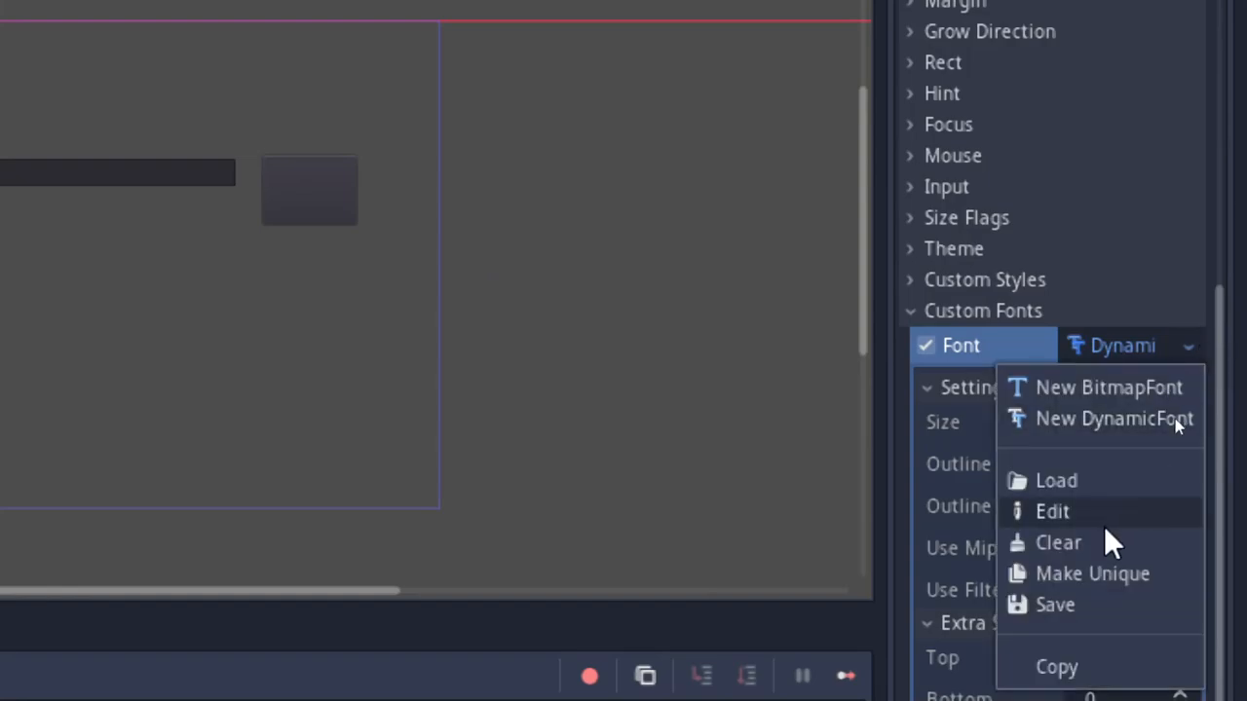
click(1071, 658)
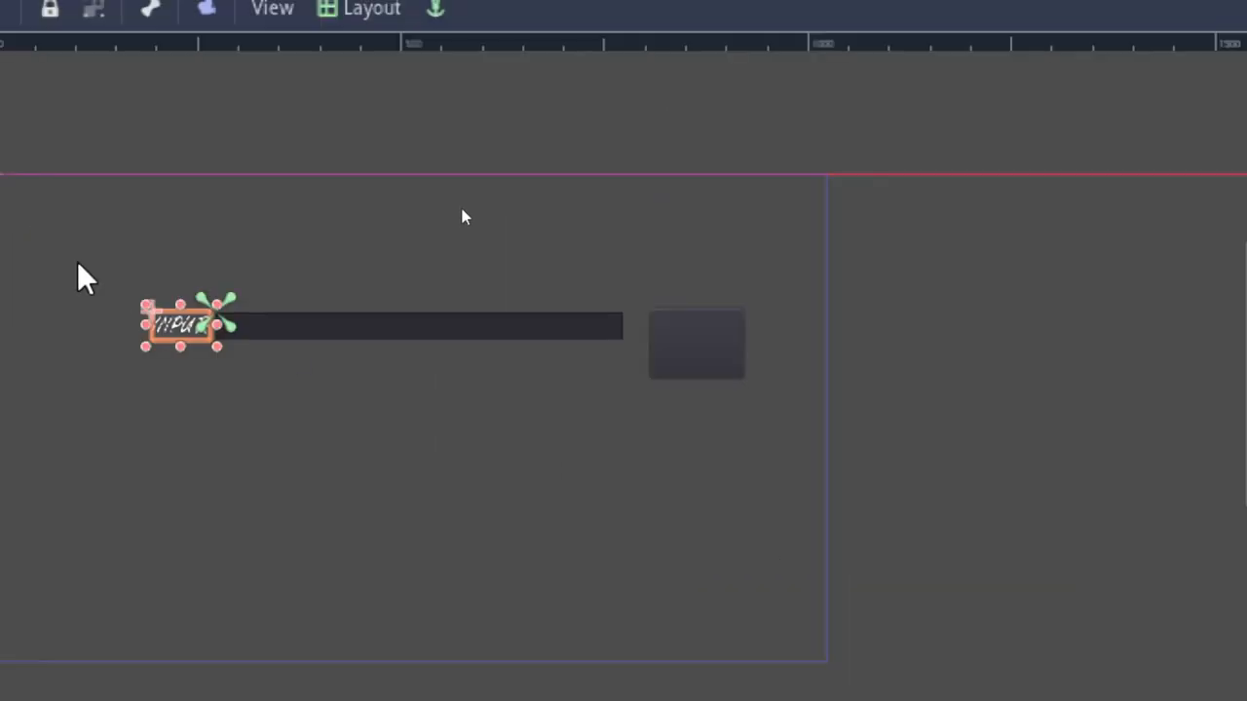
click(327, 192)
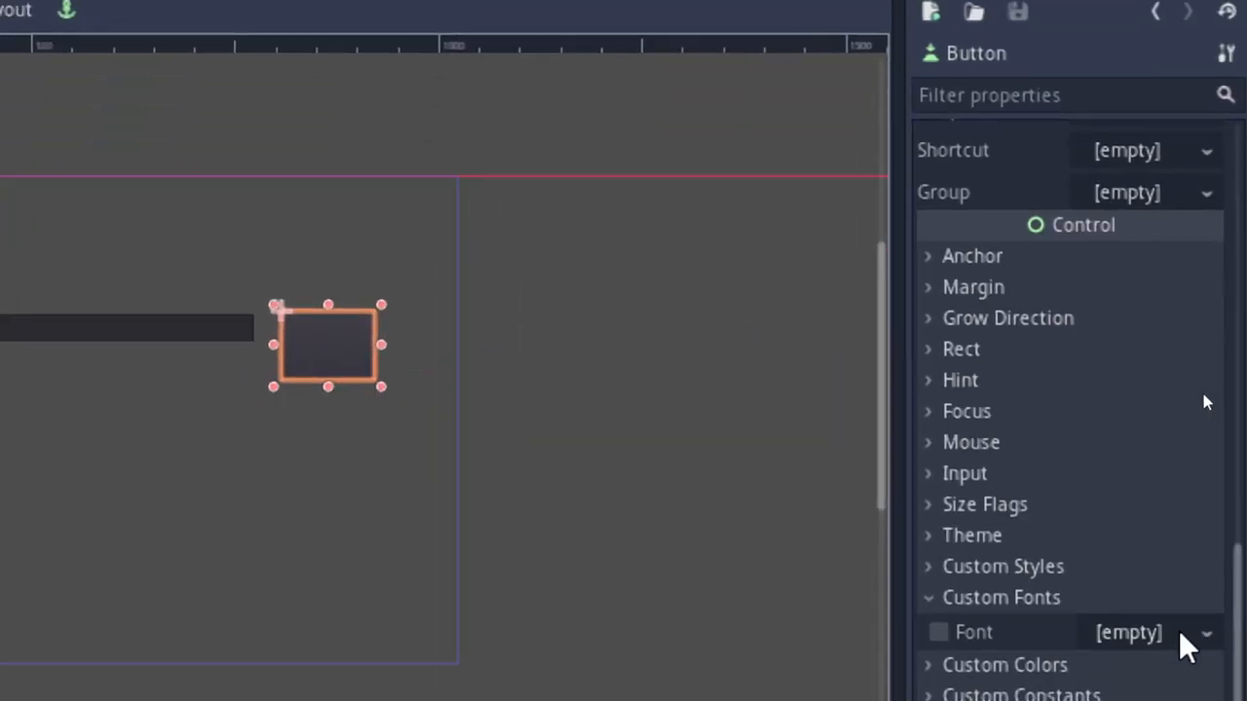
click(1205, 638)
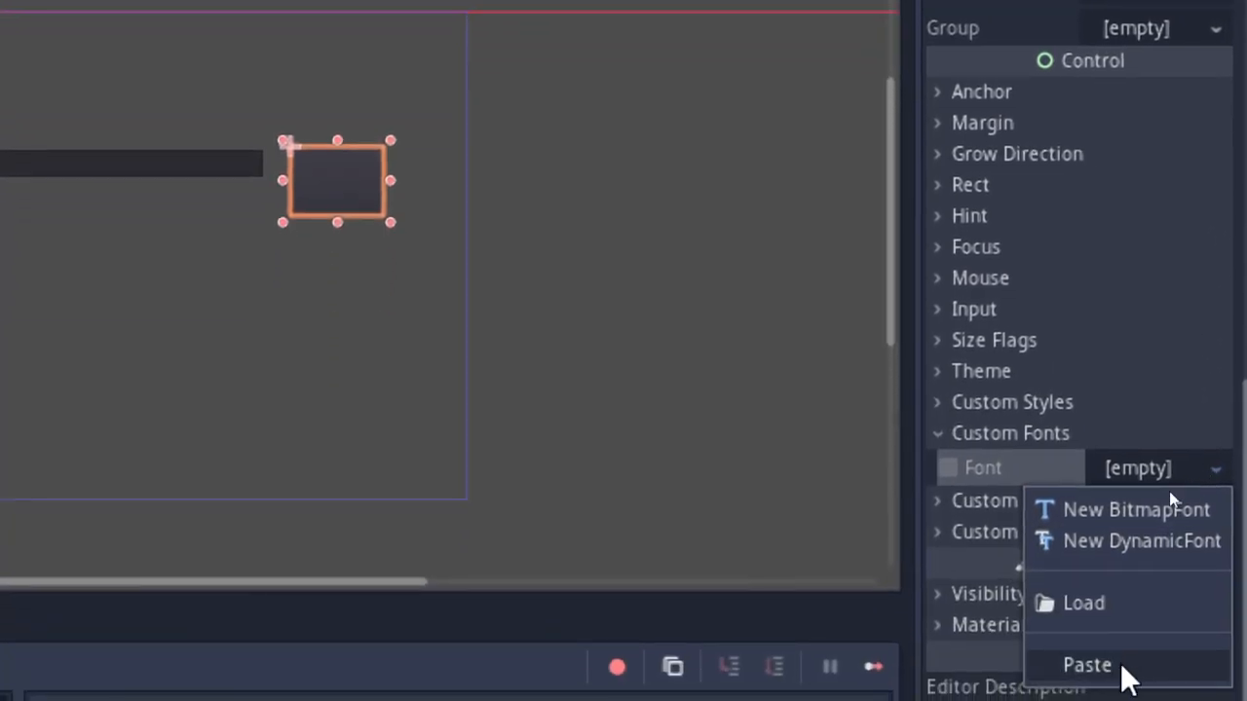
click(1120, 662)
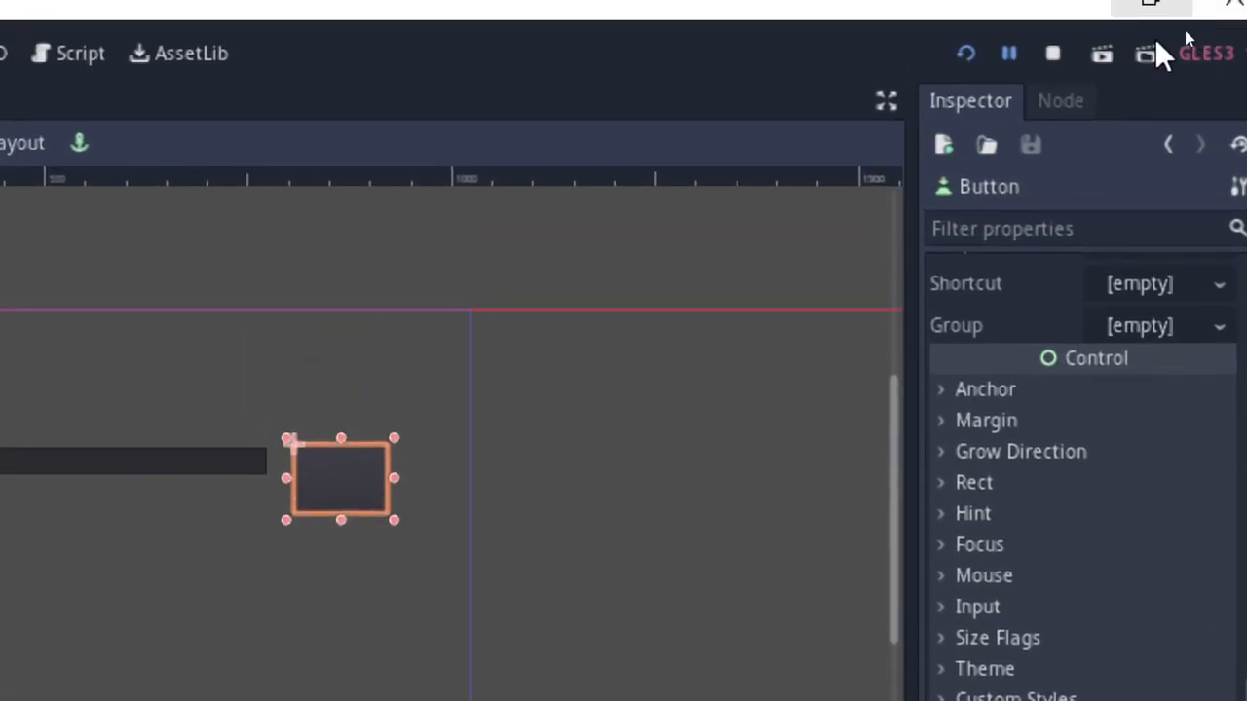
Step: Set the Button node's text to OK
scroll(1043, 208, up, 10)
click(1122, 173)
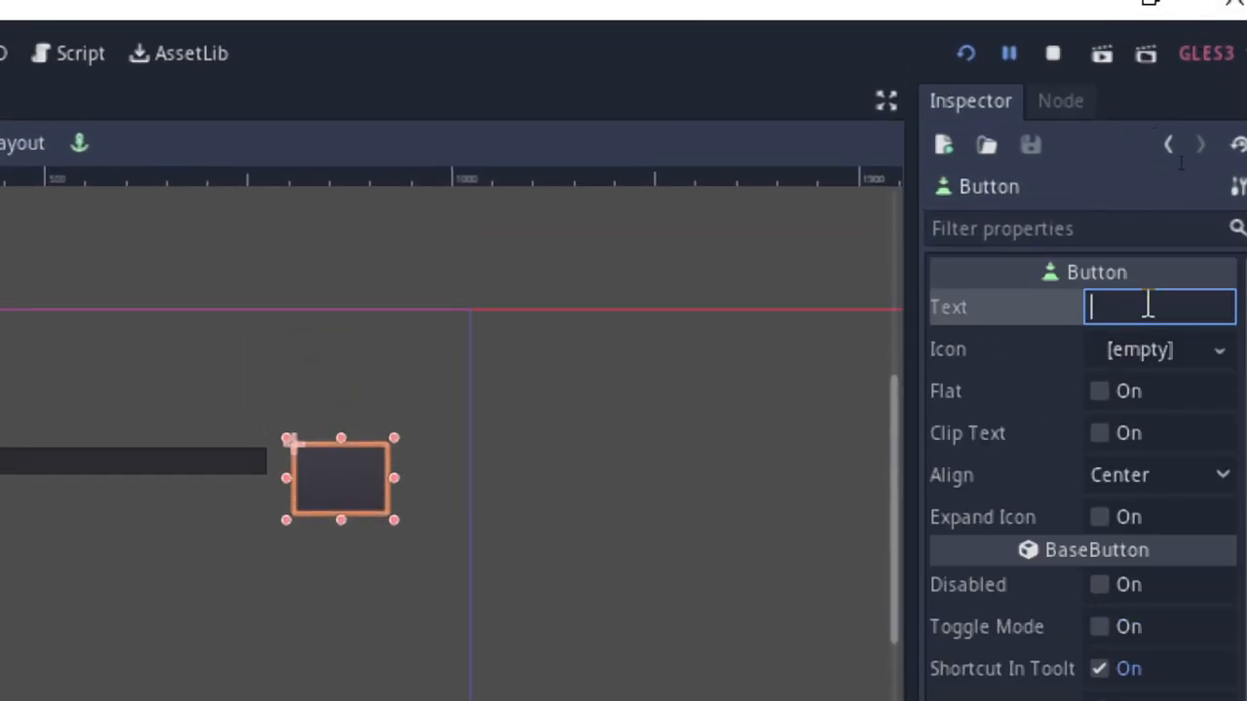
text(OK)
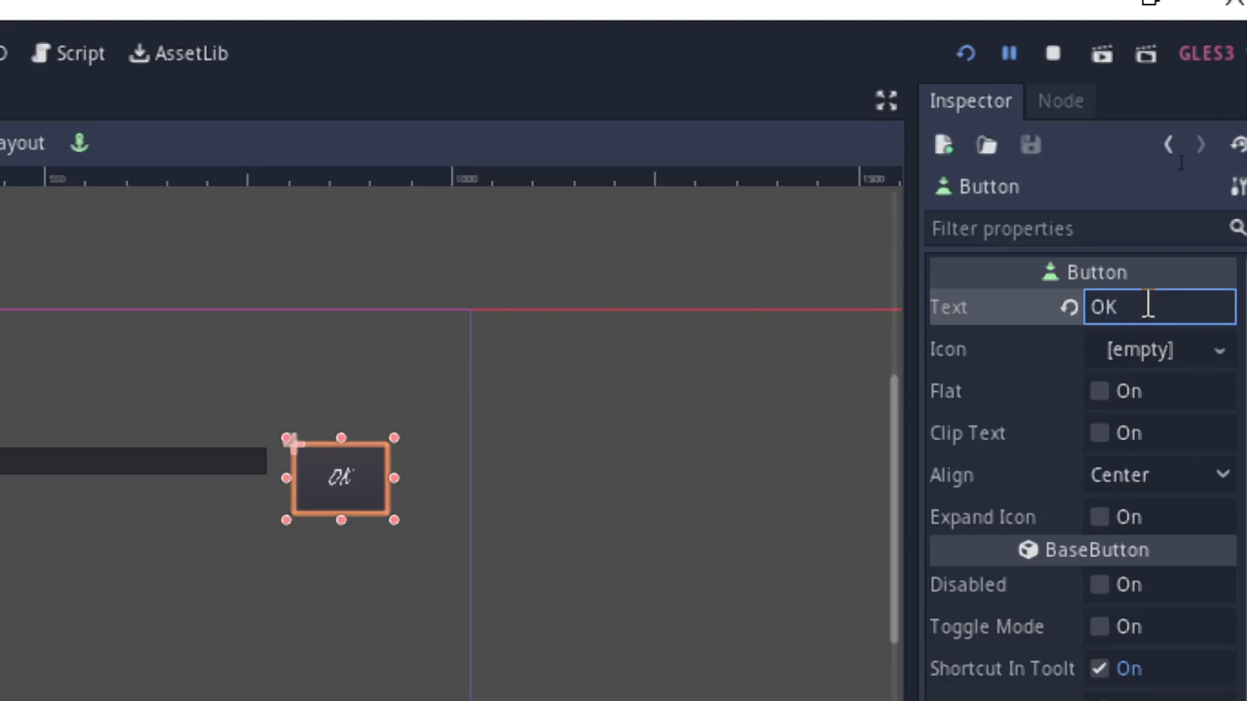
click(643, 478)
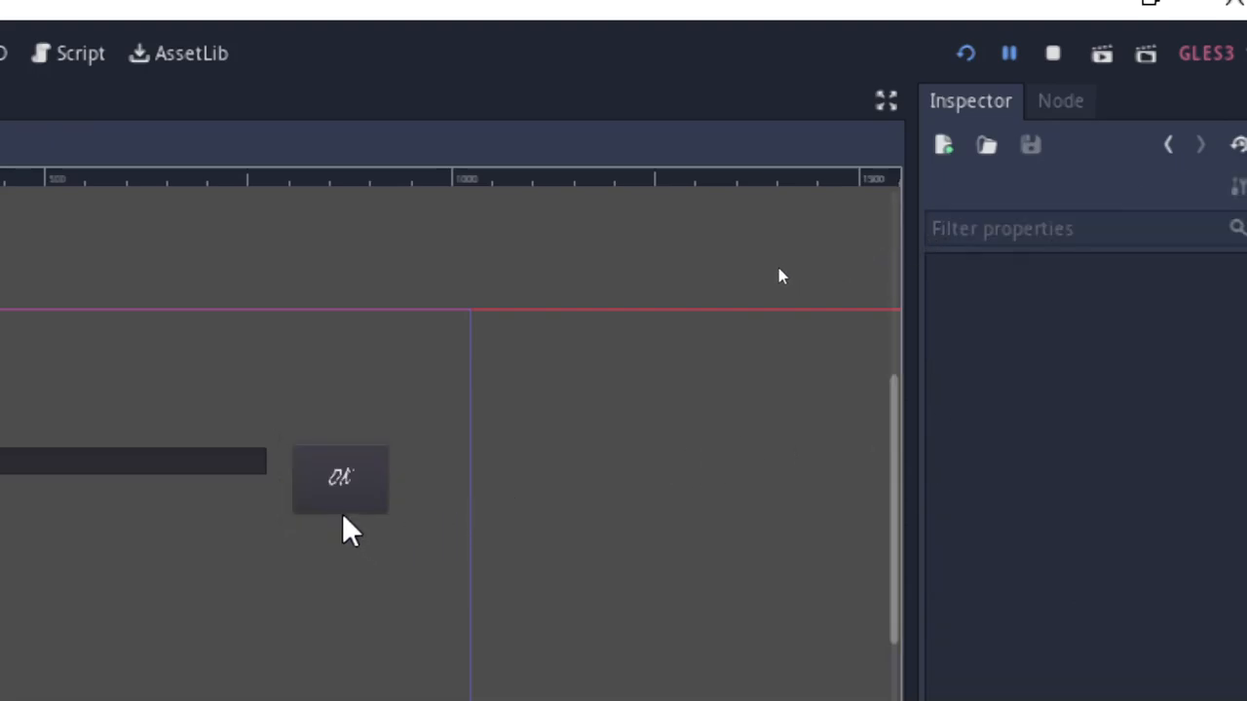
click(346, 482)
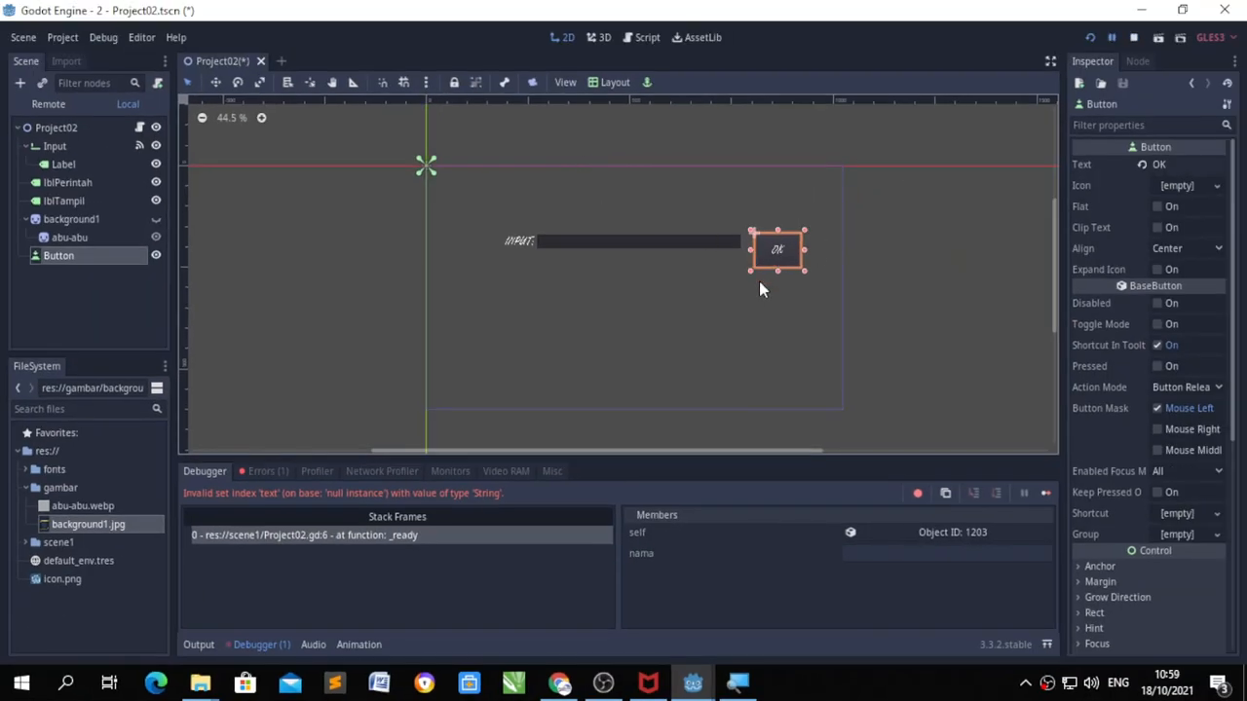
click(761, 289)
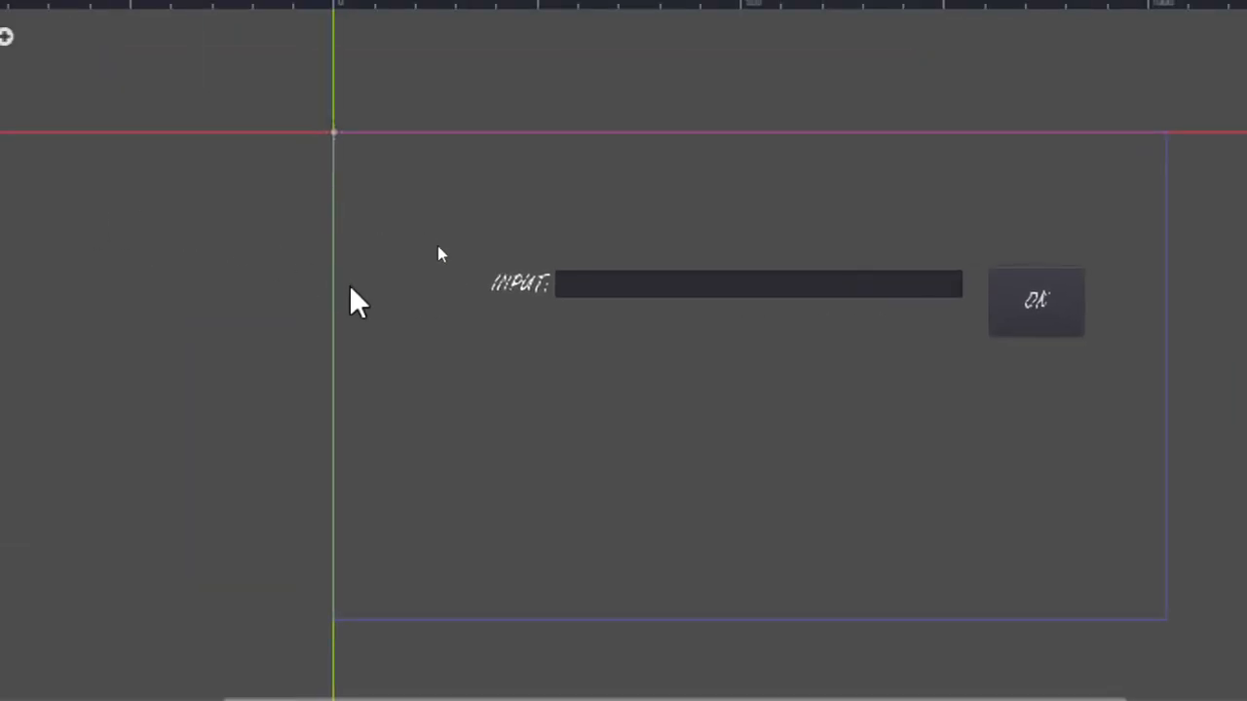
Step: Connect the OK button's pressed() signal to the Project02 script with the receiver method _on_Button_pressed
click(1064, 322)
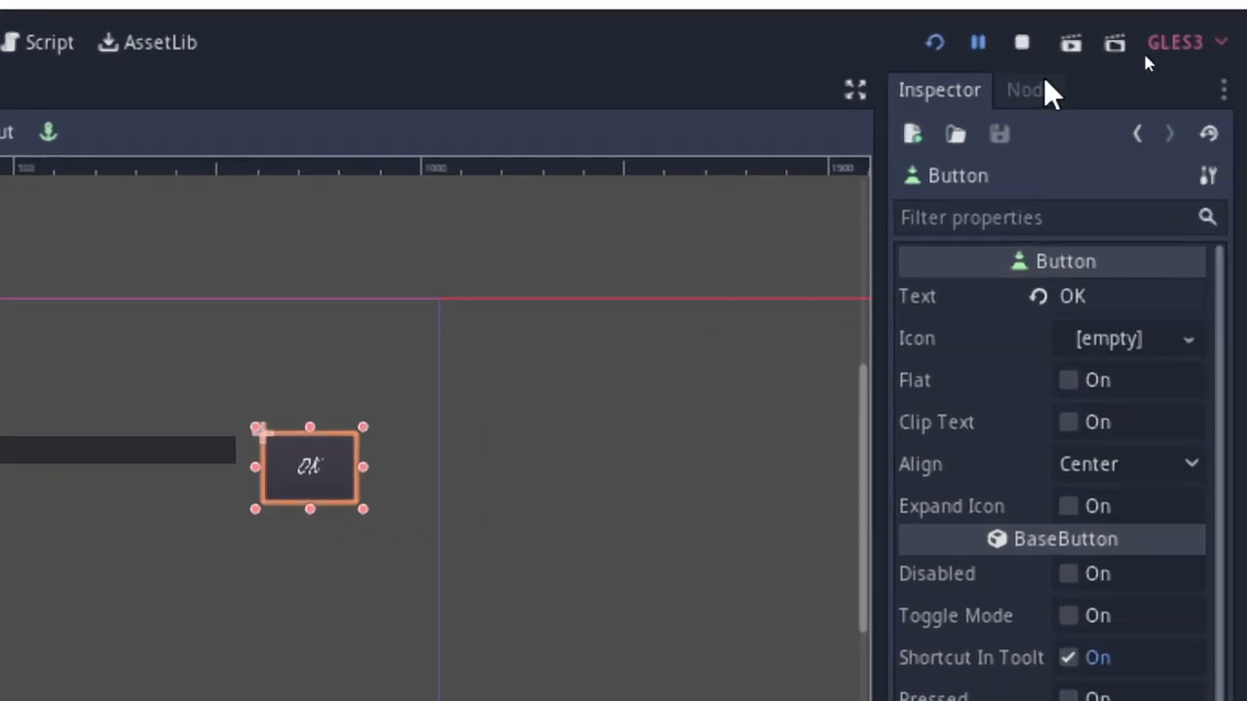
click(1033, 90)
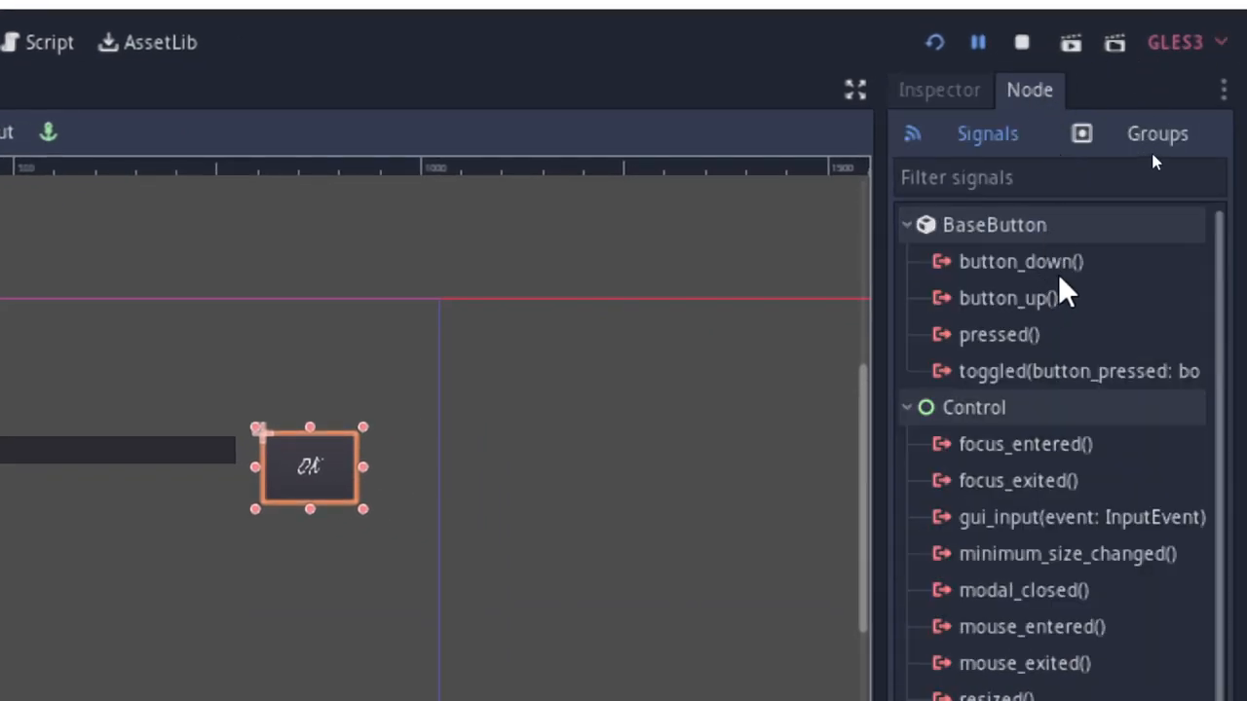
click(1022, 333)
double_click(1022, 332)
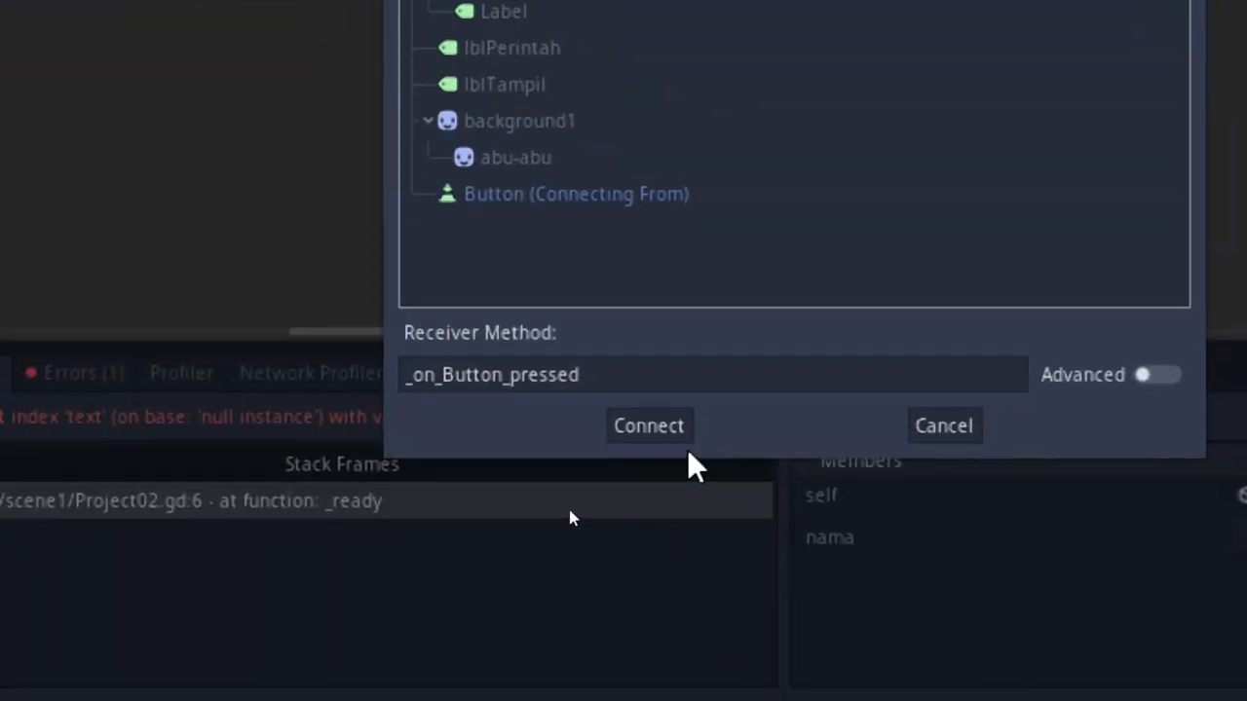
click(659, 434)
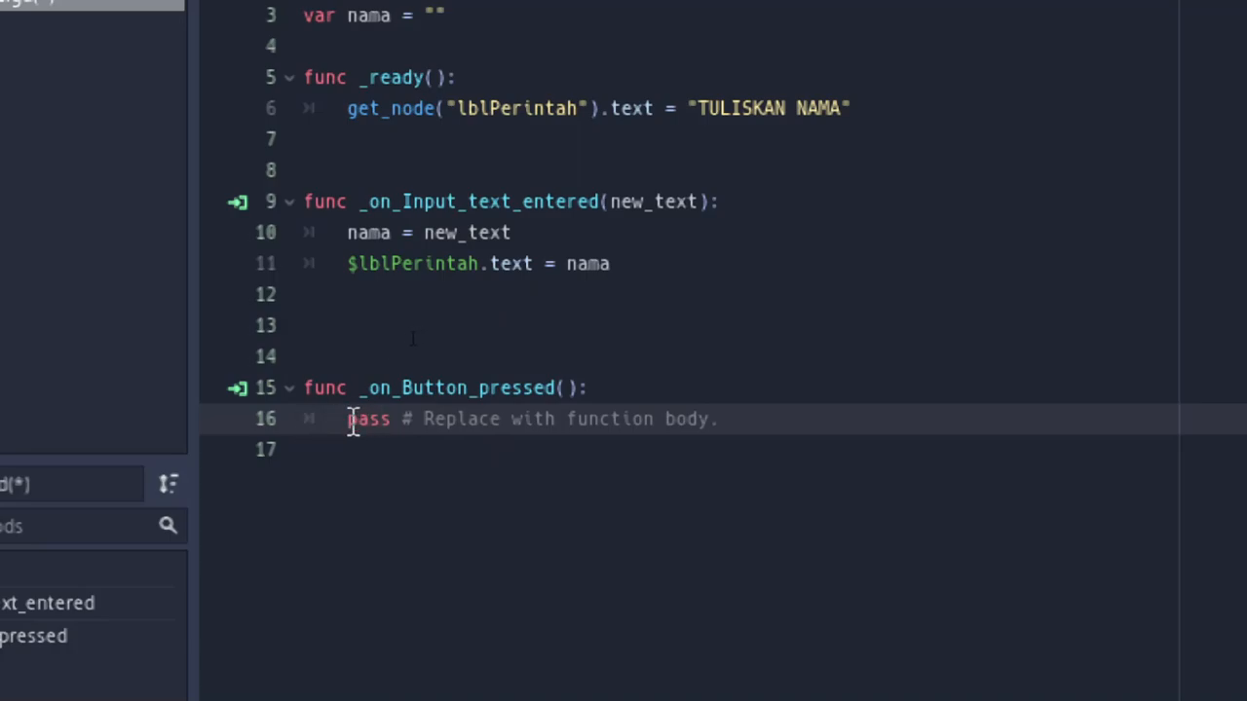
Step: Replace the placeholder body of _on_Button_pressed with a copy of _on_Input_text_entered(new_text) from the line 9 function header
click(358, 204)
drag(359, 204, 705, 198)
right_click(688, 205)
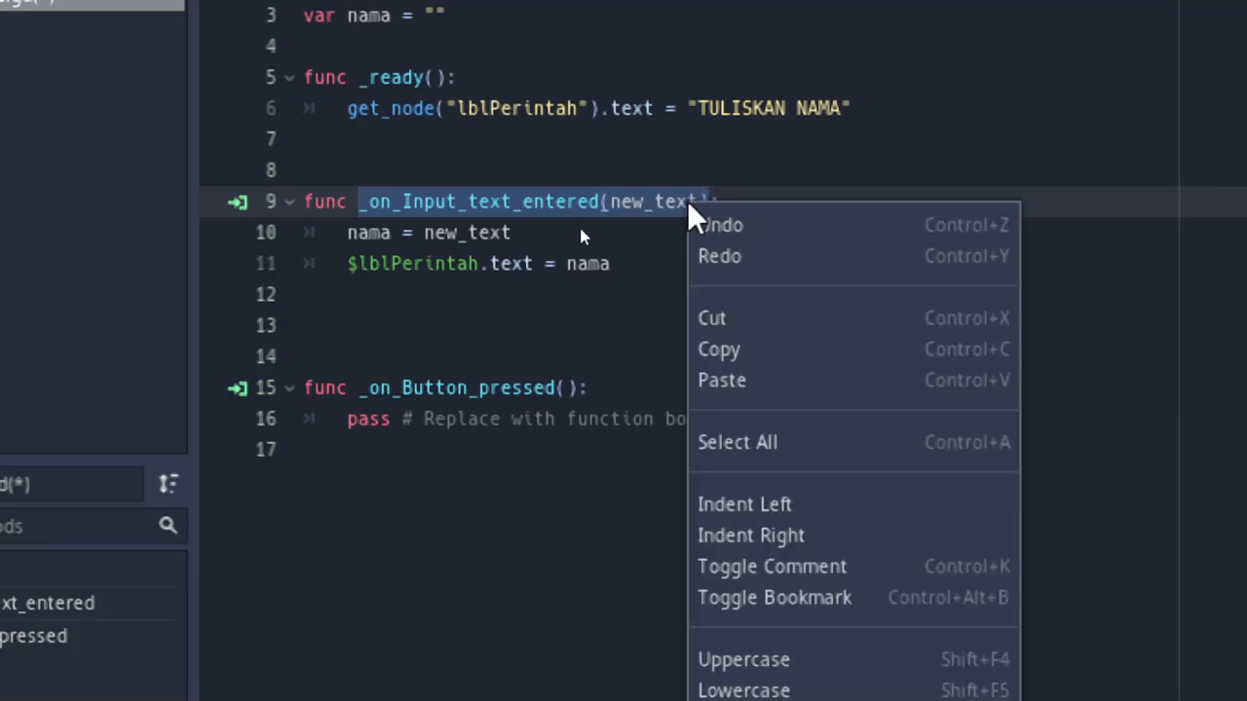
click(805, 368)
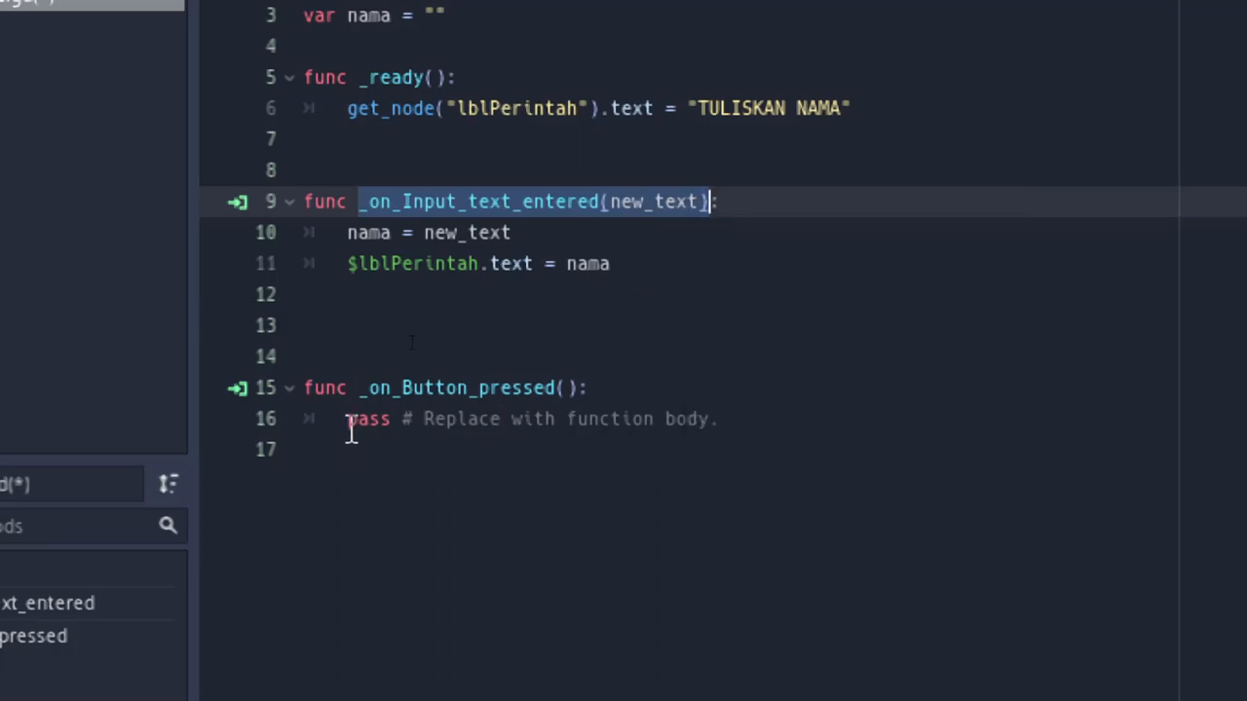
drag(348, 419, 710, 420)
right_click(701, 425)
click(757, 601)
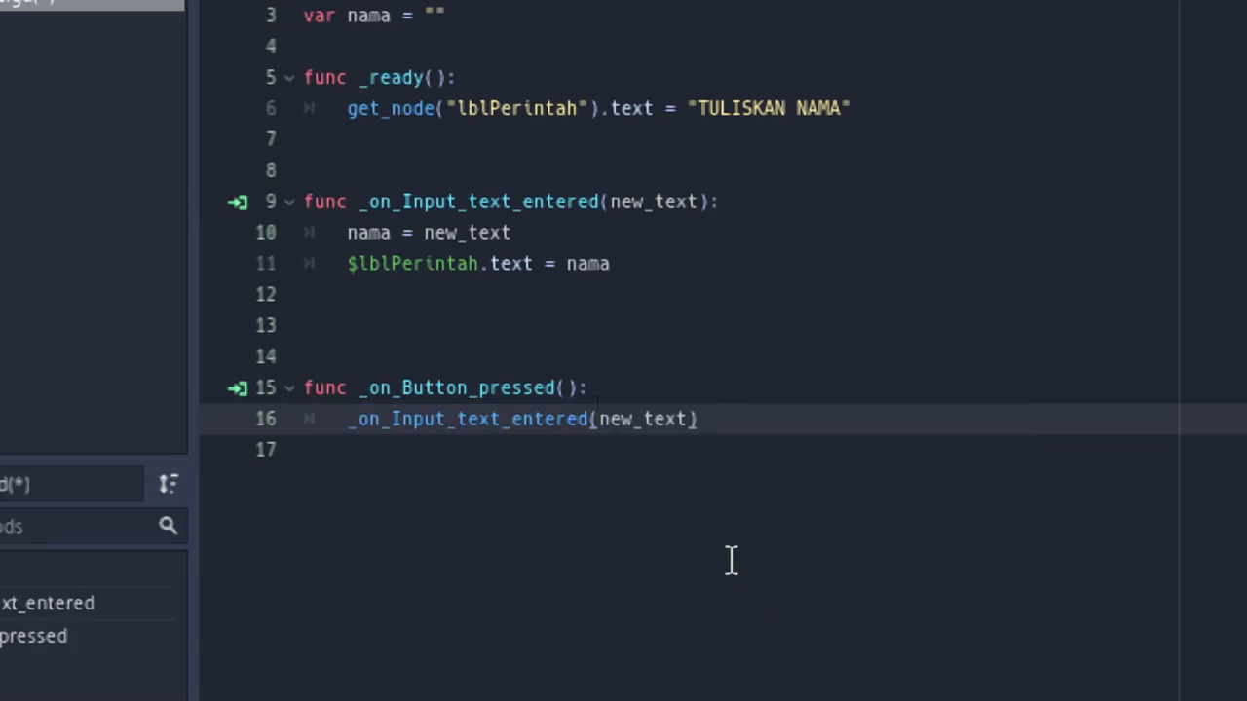
Step: Replace the new_text argument in the _on_Button_pressed call with $Input.text
drag(599, 421, 690, 423)
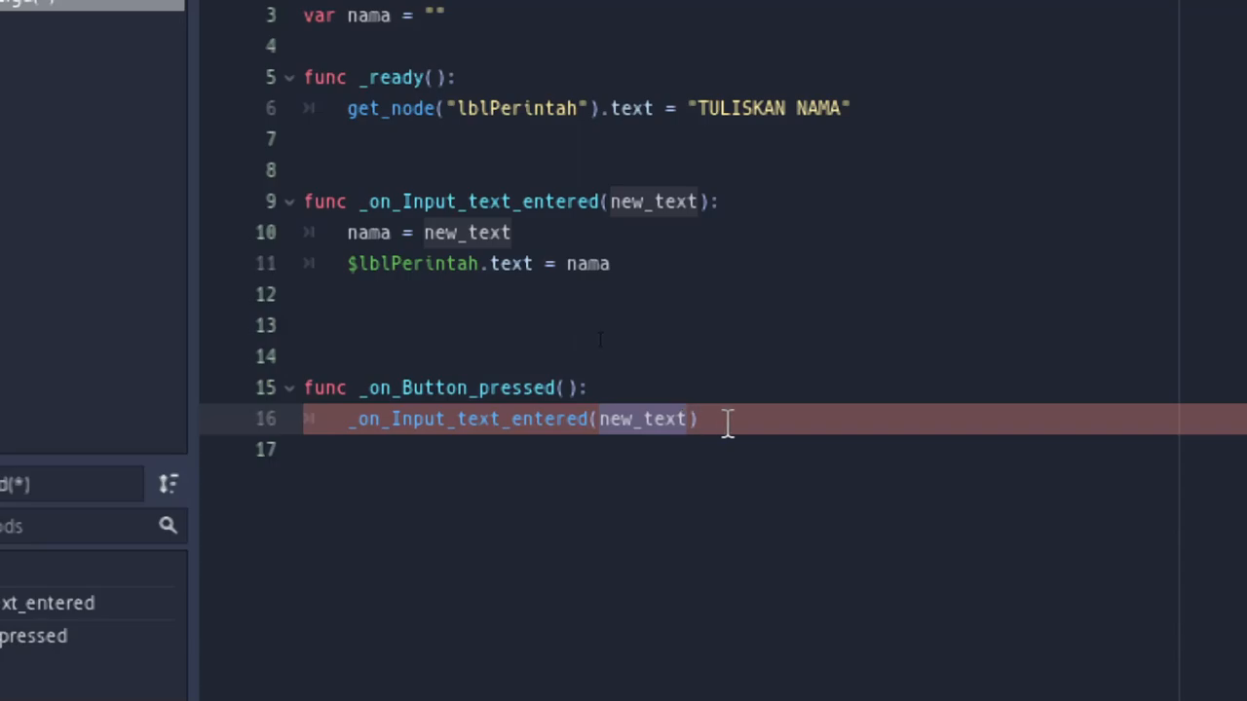
click(727, 421)
click(521, 618)
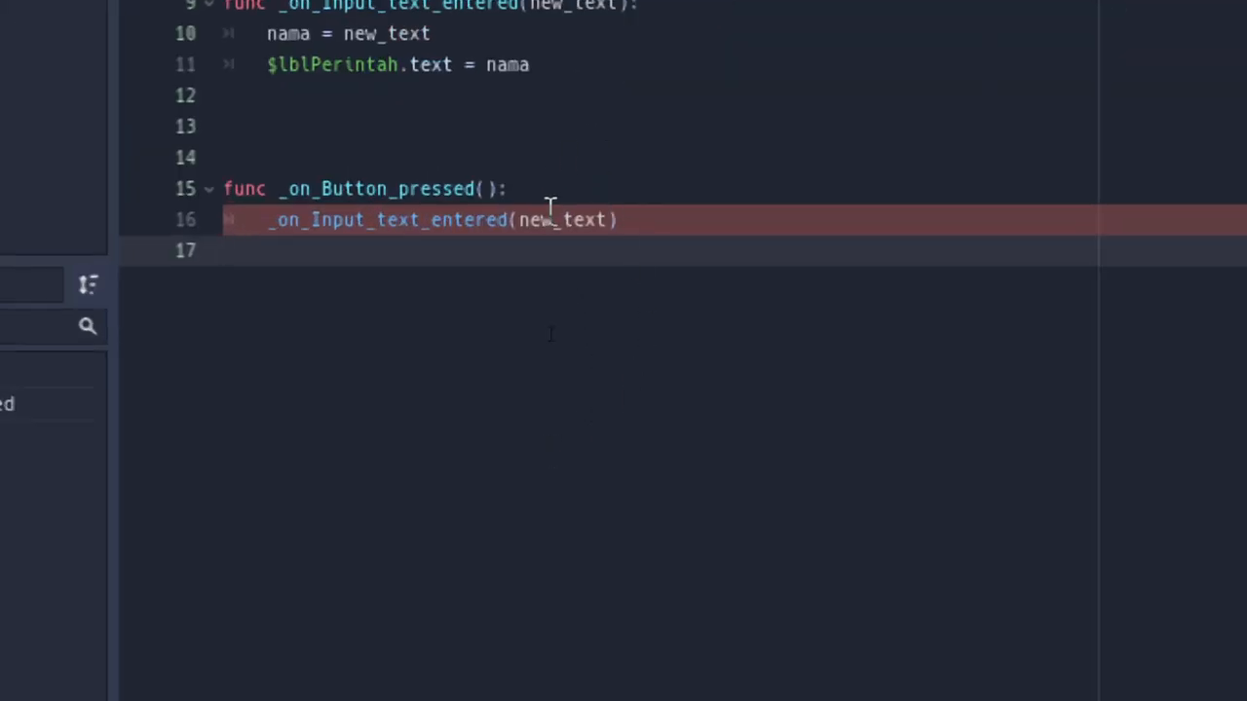
click(536, 219)
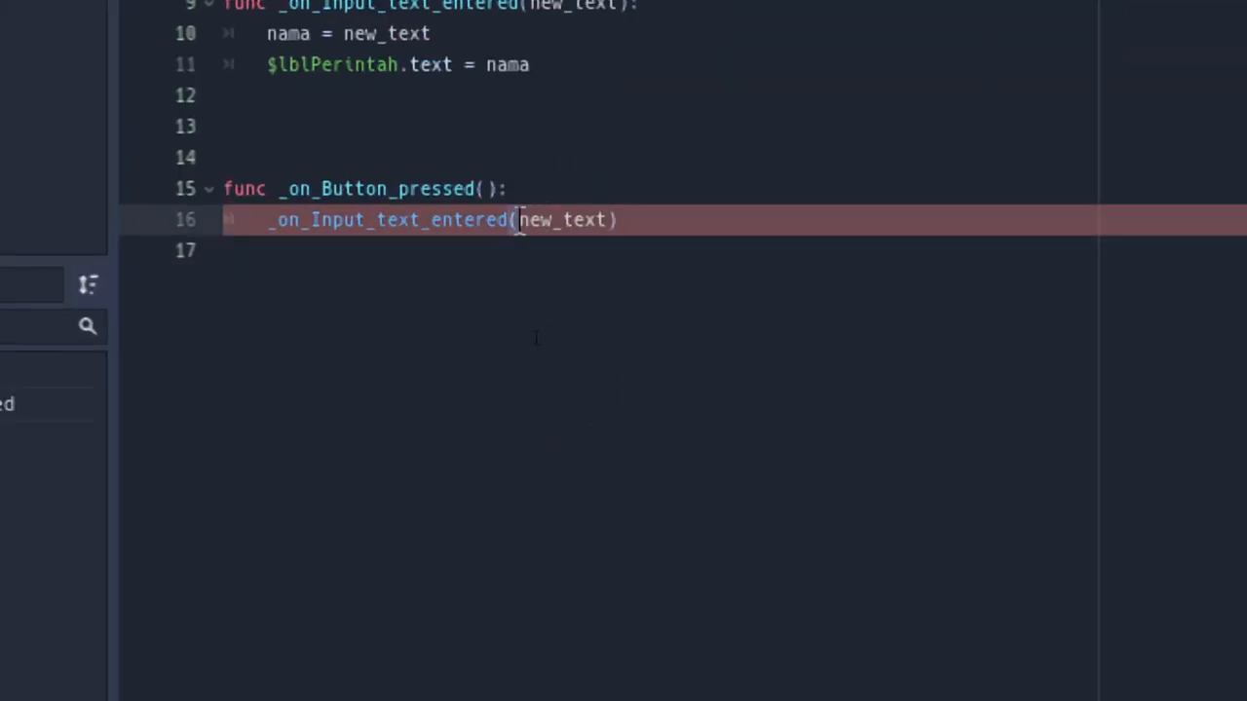
drag(521, 220, 607, 212)
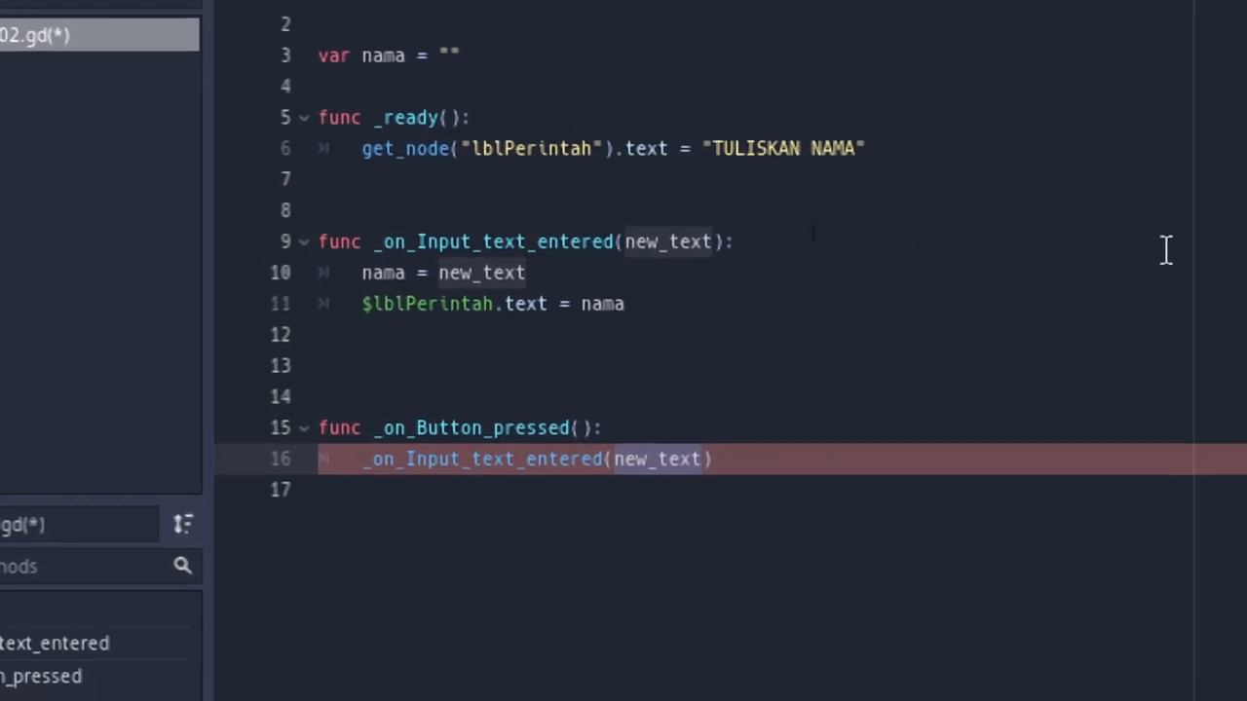
key(BackSpace)
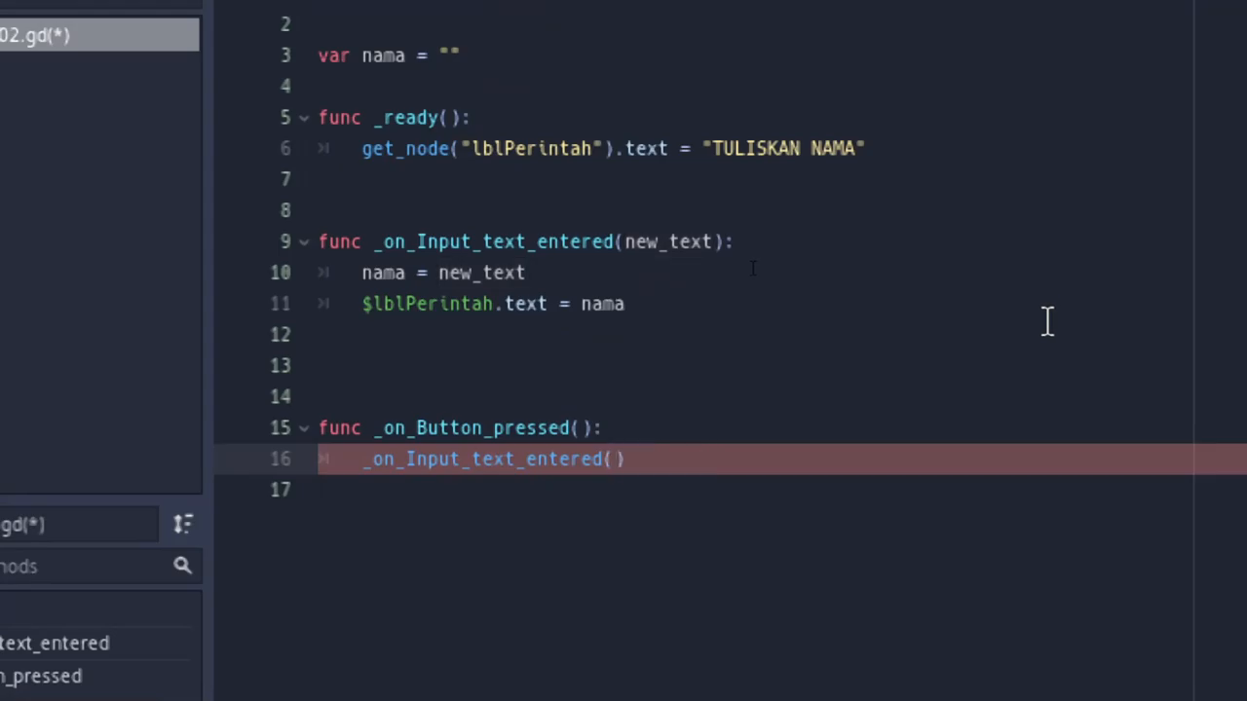
text($I)
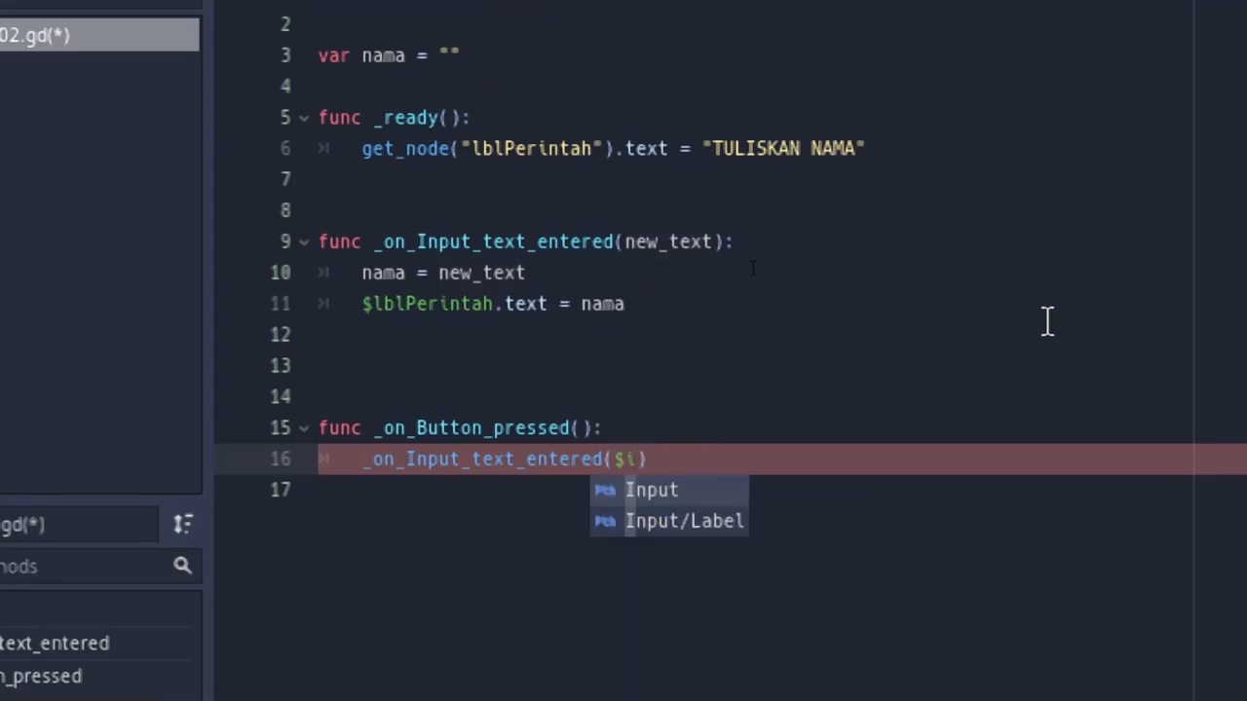
click(703, 494)
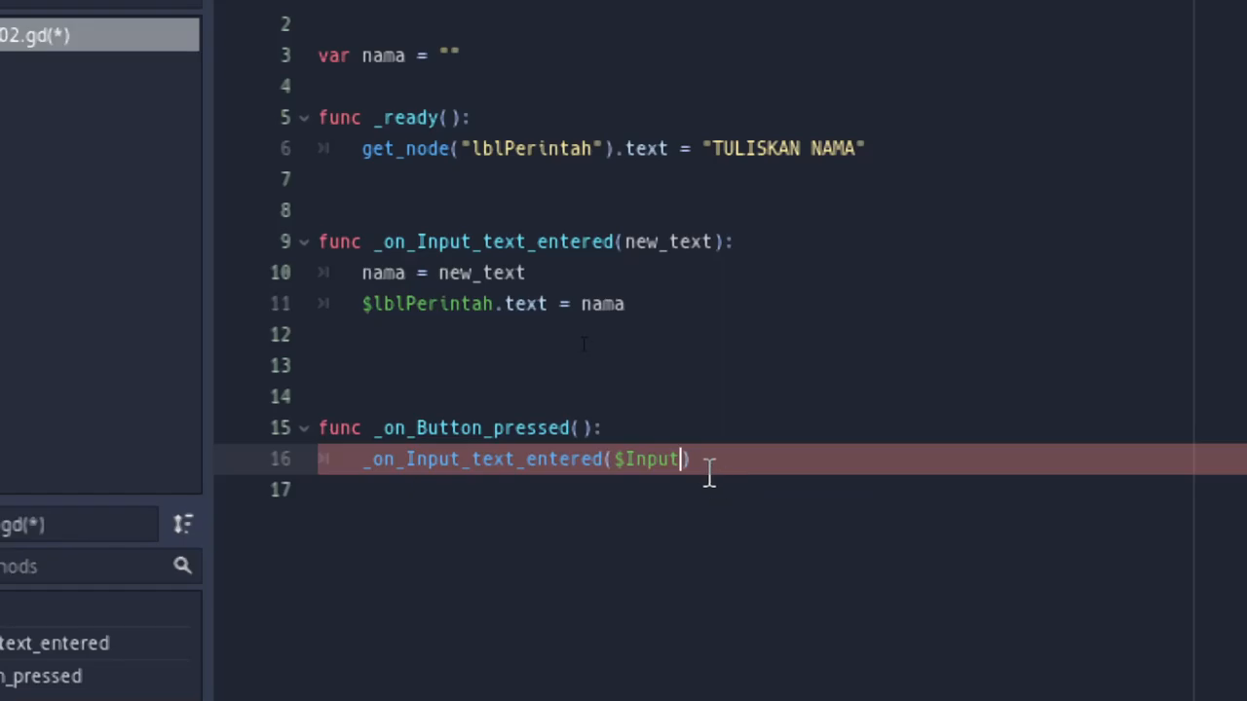
text(.te)
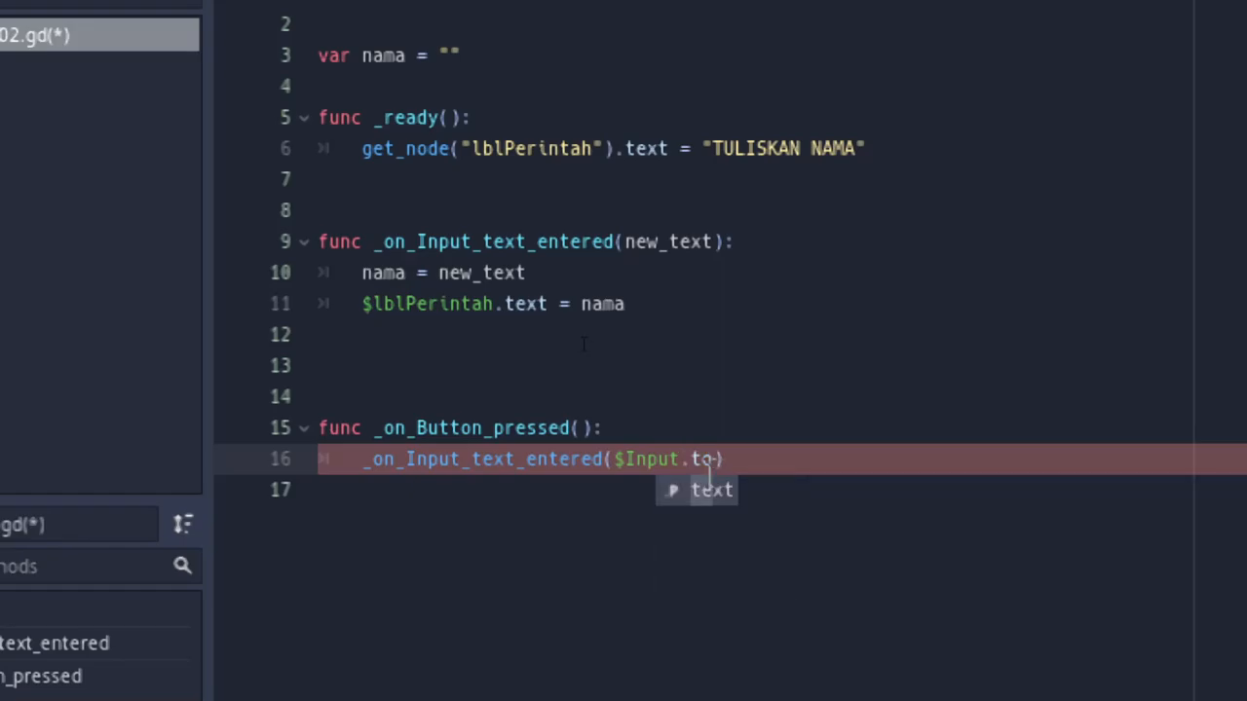
click(709, 479)
click(711, 489)
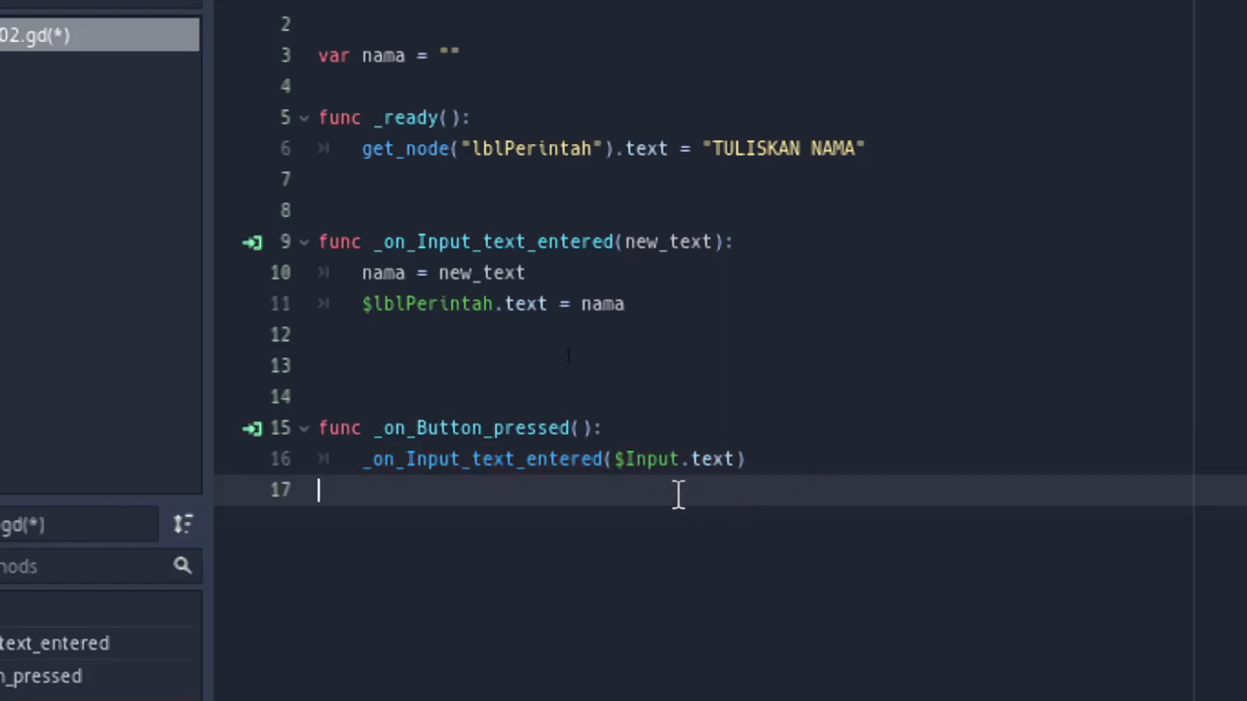
drag(626, 243, 702, 242)
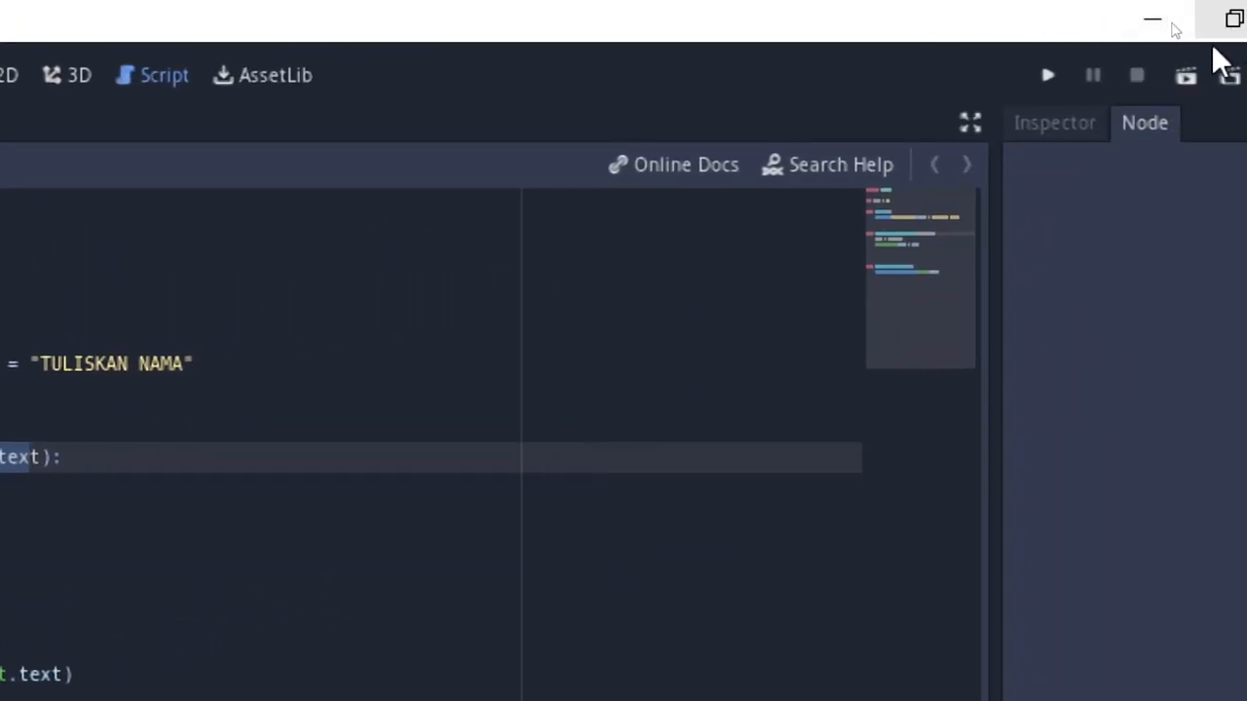
Step: Run the project, enter mmmmmm in the name input field, and submit it with the OK button
click(1054, 72)
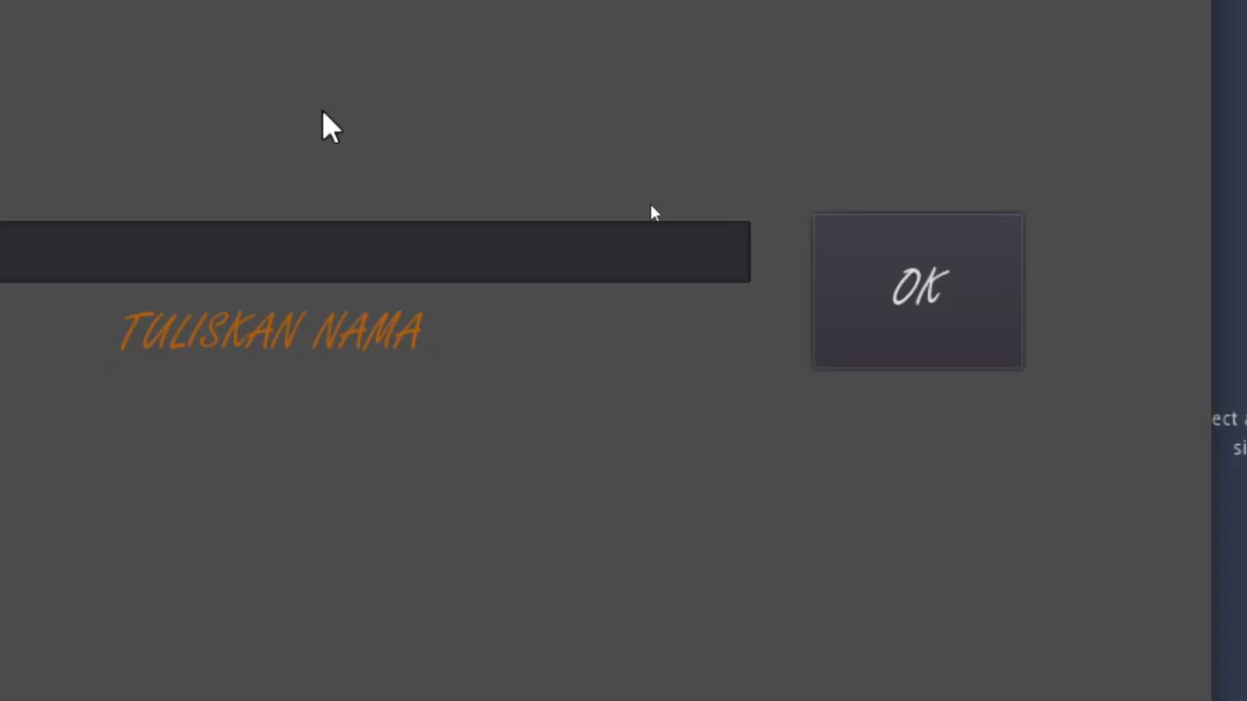
click(79, 254)
text(mmmmmmm)
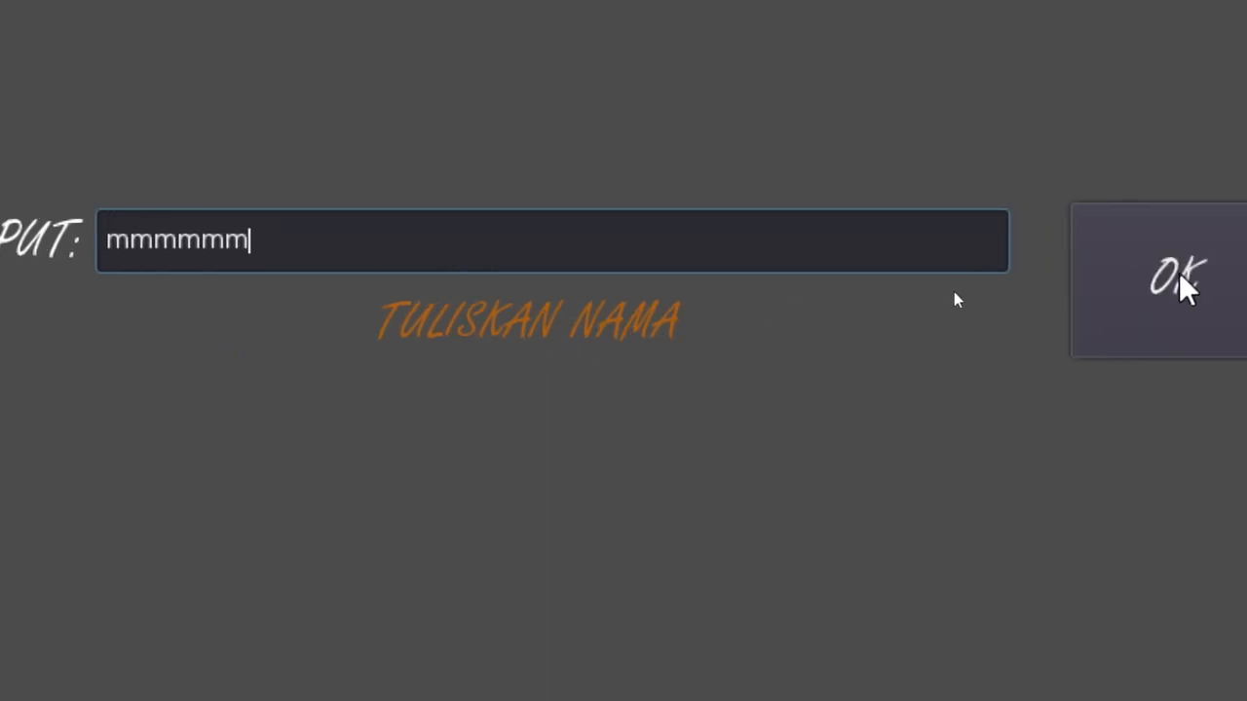
click(1181, 279)
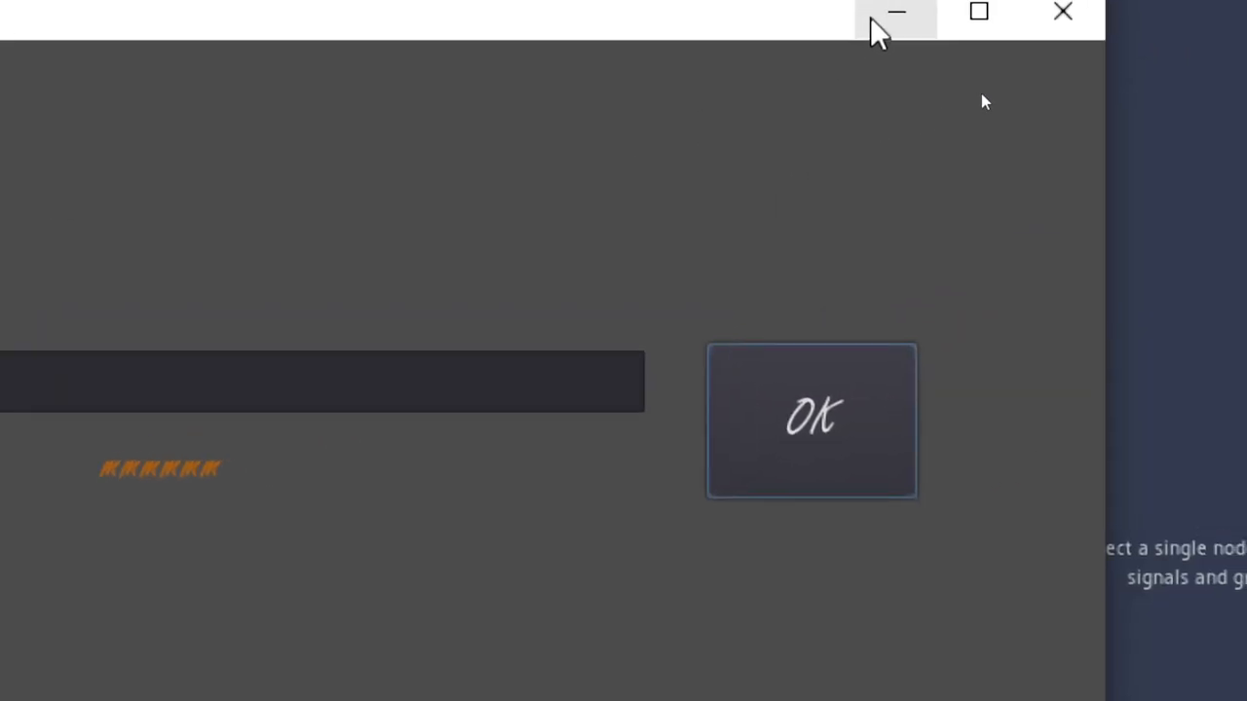
Step: Replace $lblPerintah with $lblTampil in the line of _on_Input_text_entered that assigns nama to the label text
click(870, 24)
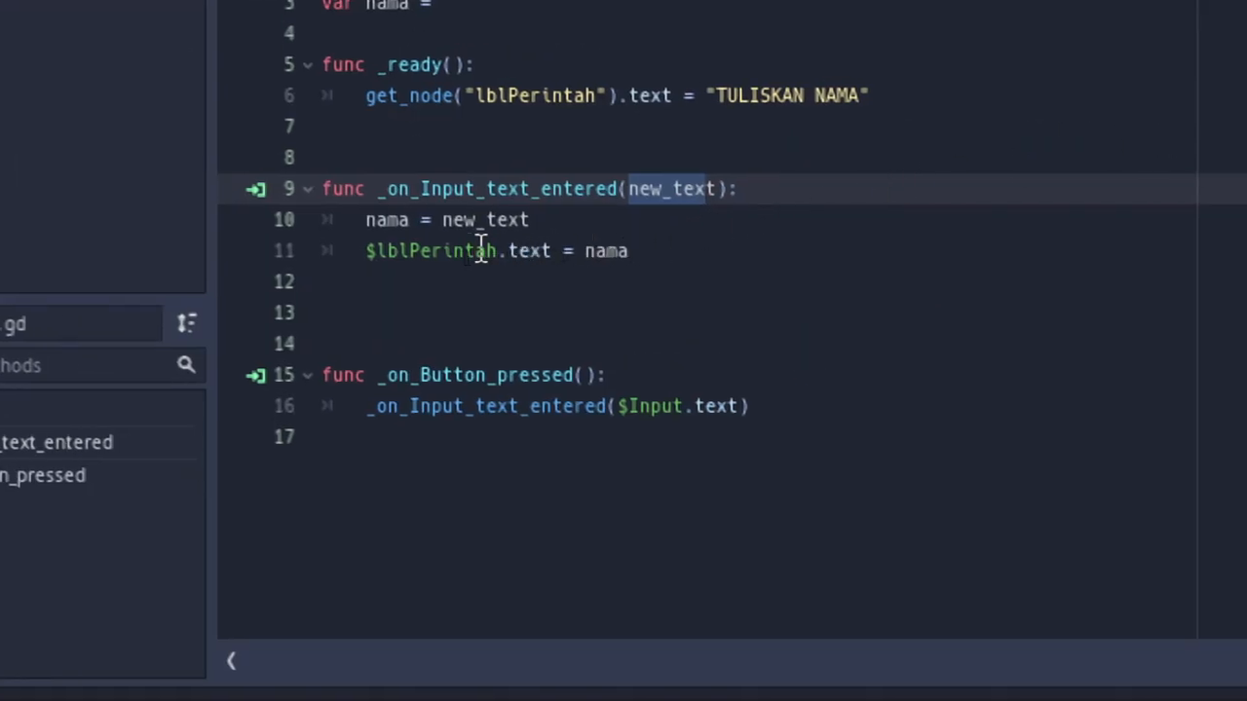
drag(498, 251, 365, 251)
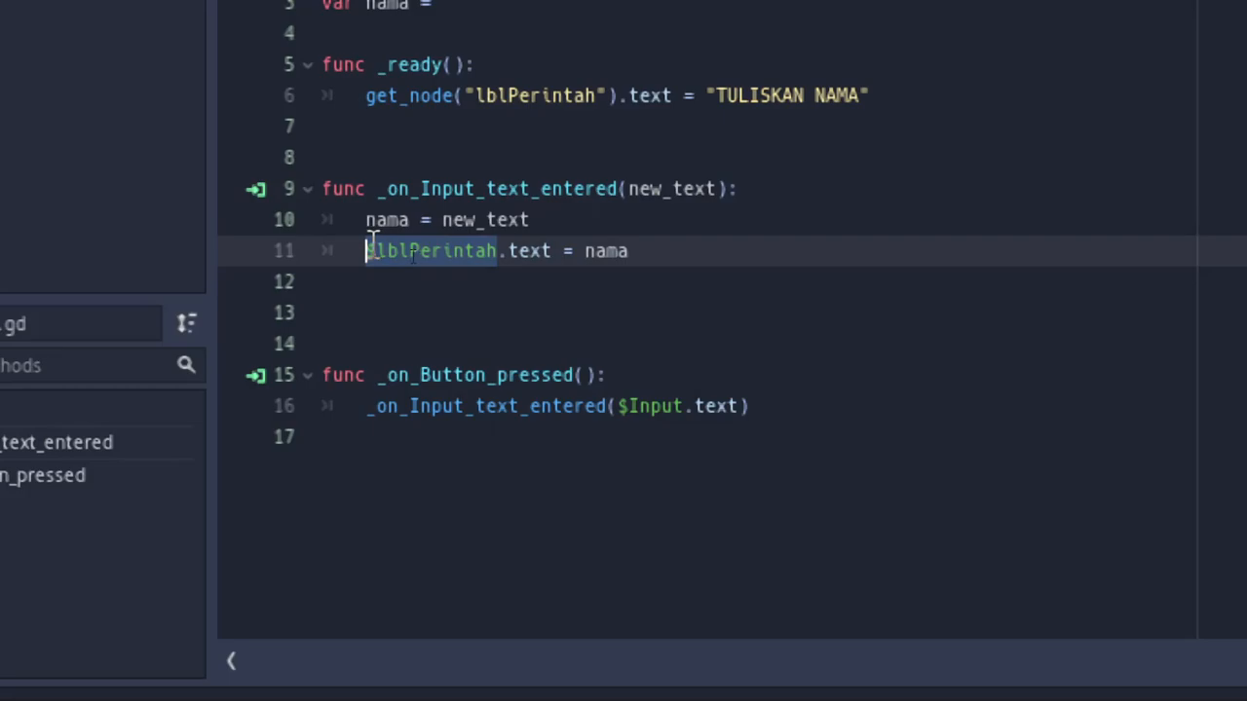
key(BackSpace)
text($lbk)
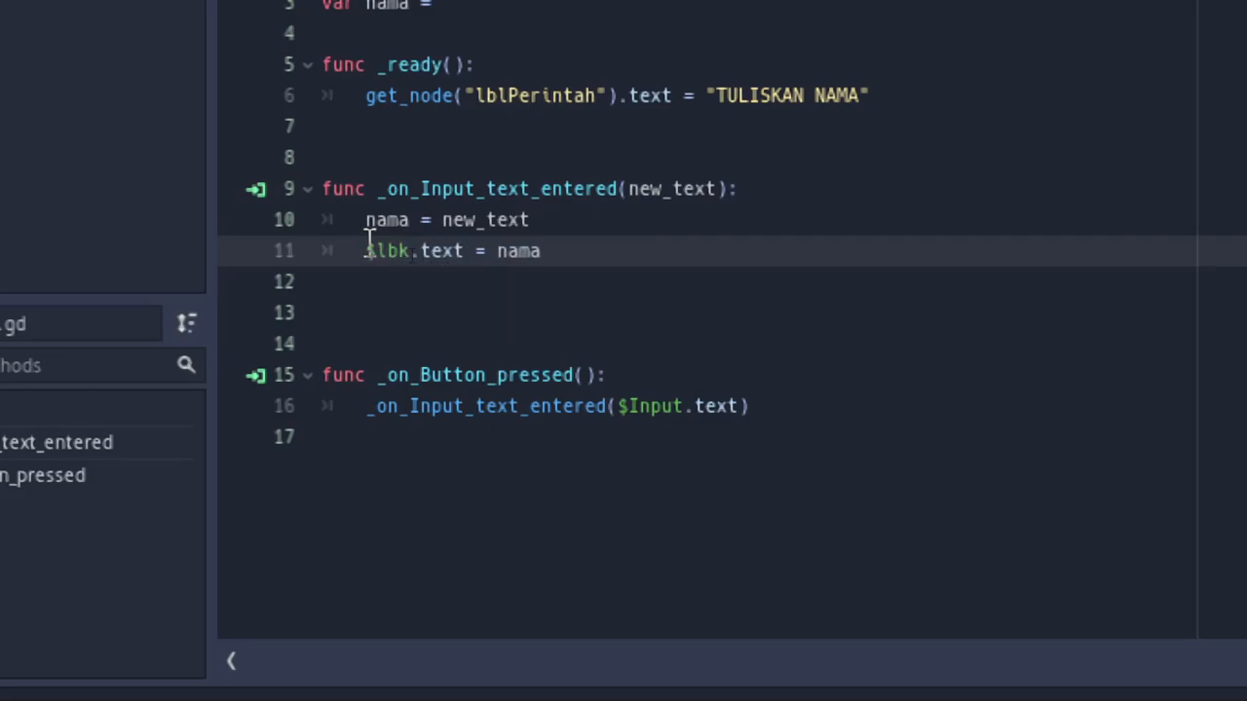
key(BackSpace)
text(l)
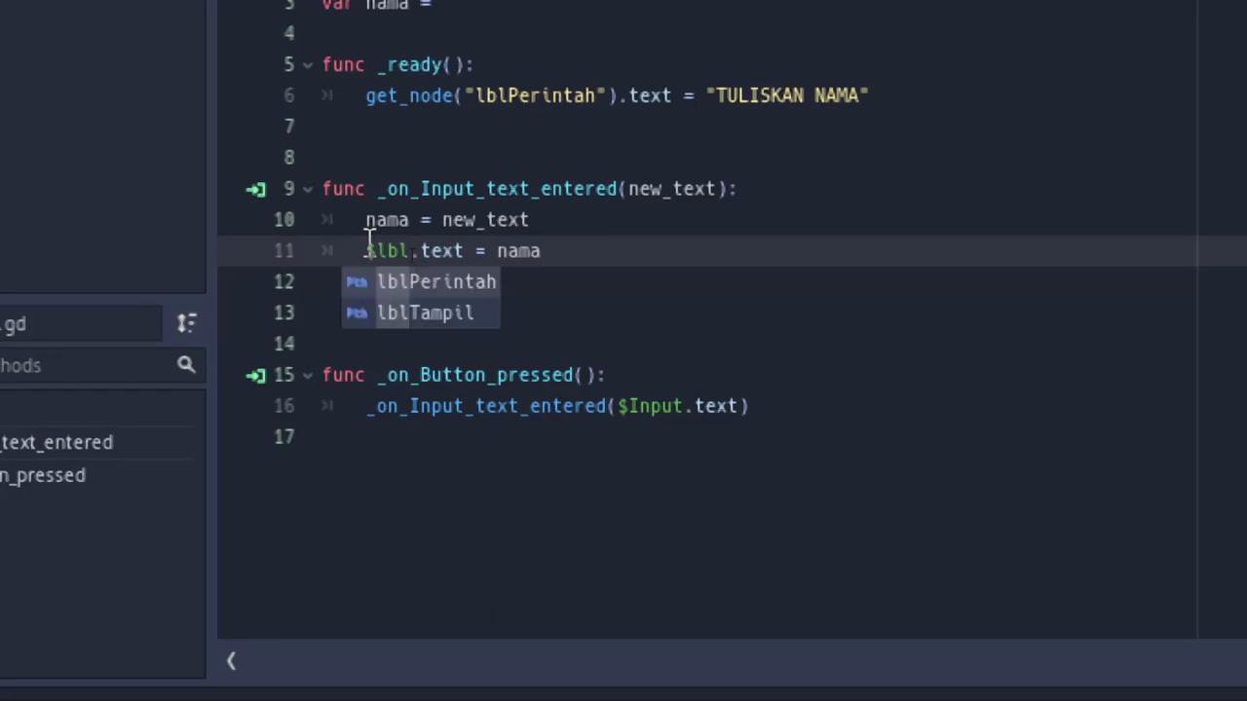
key(Down)
key(Return)
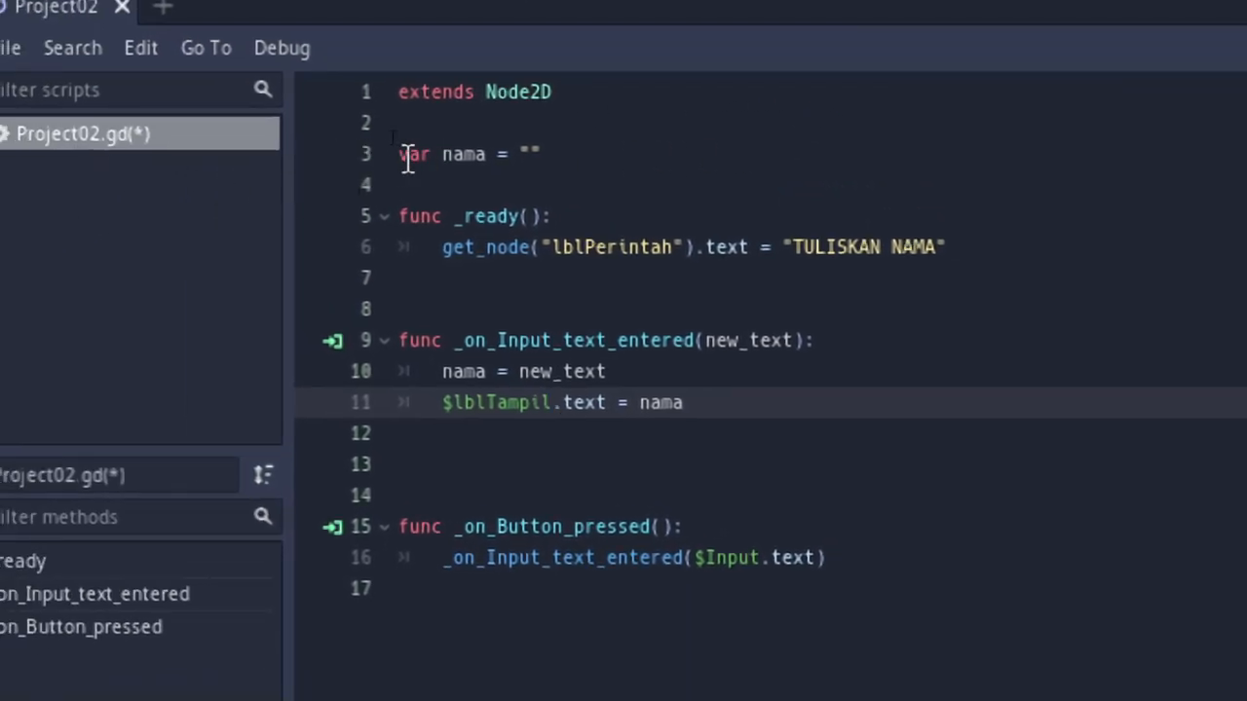
Step: Declare an empty array below the nama variable with var pertanyaan = []
drag(399, 156, 565, 158)
click(566, 158)
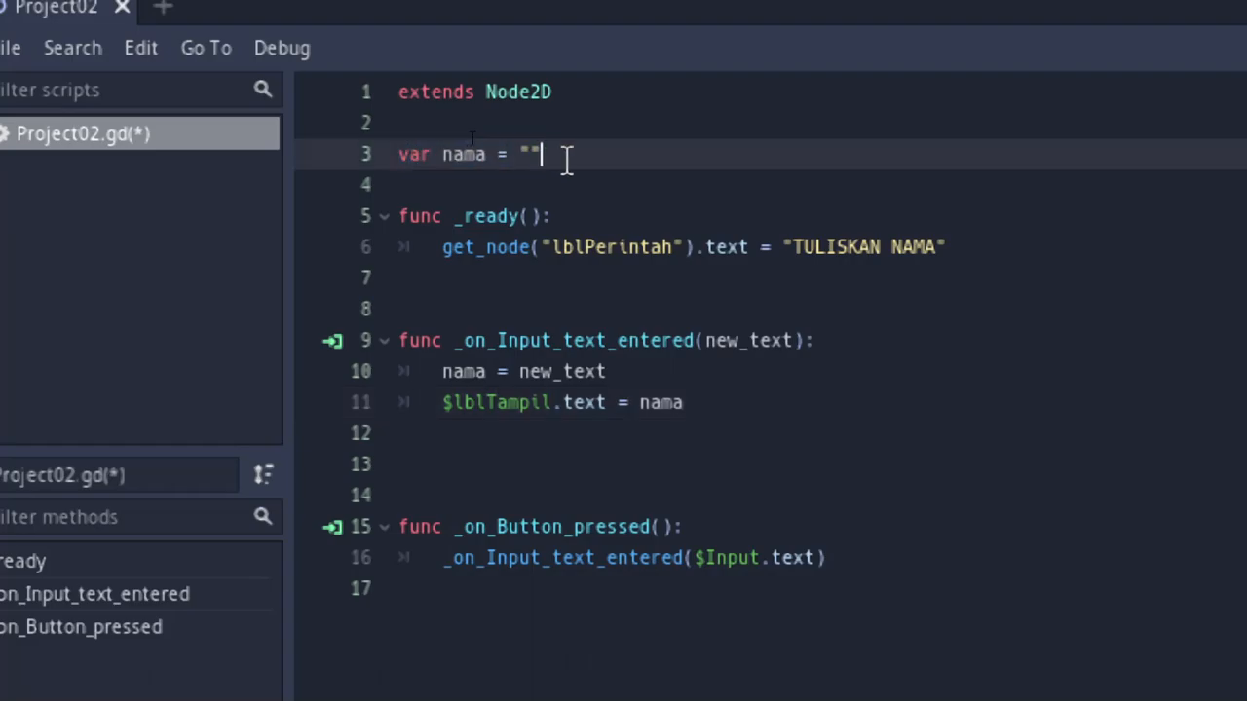
key(Return)
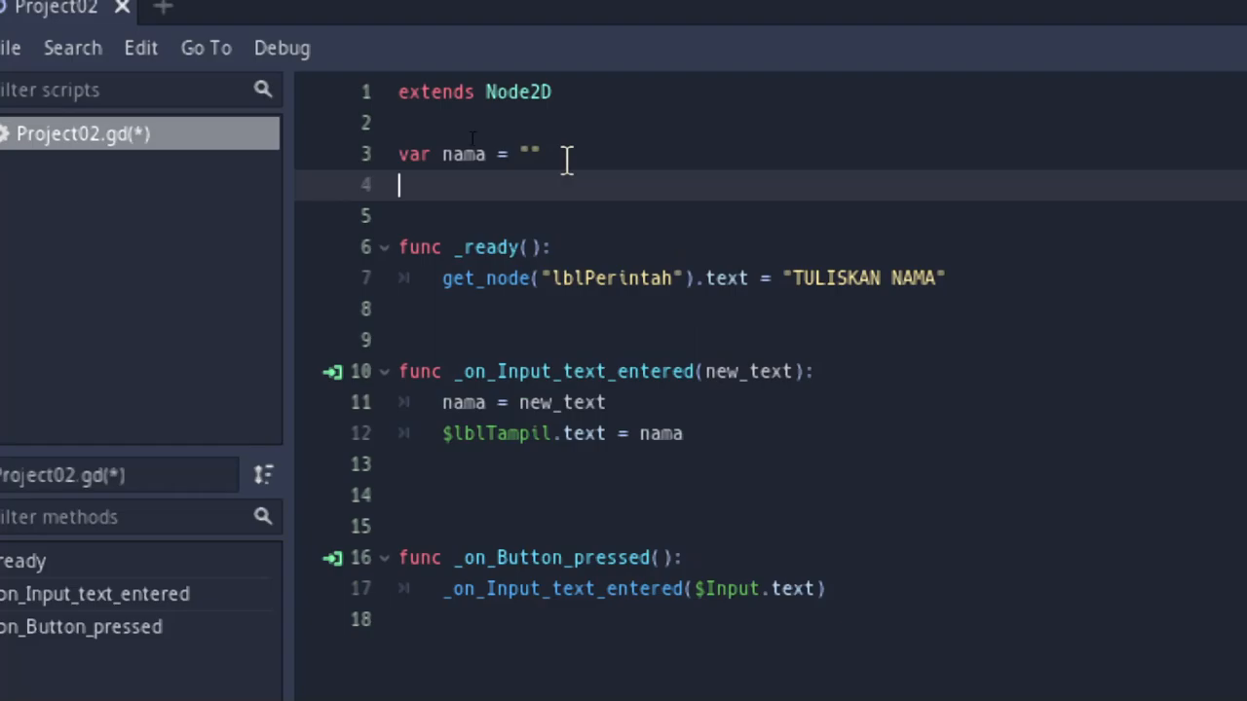
text(var)
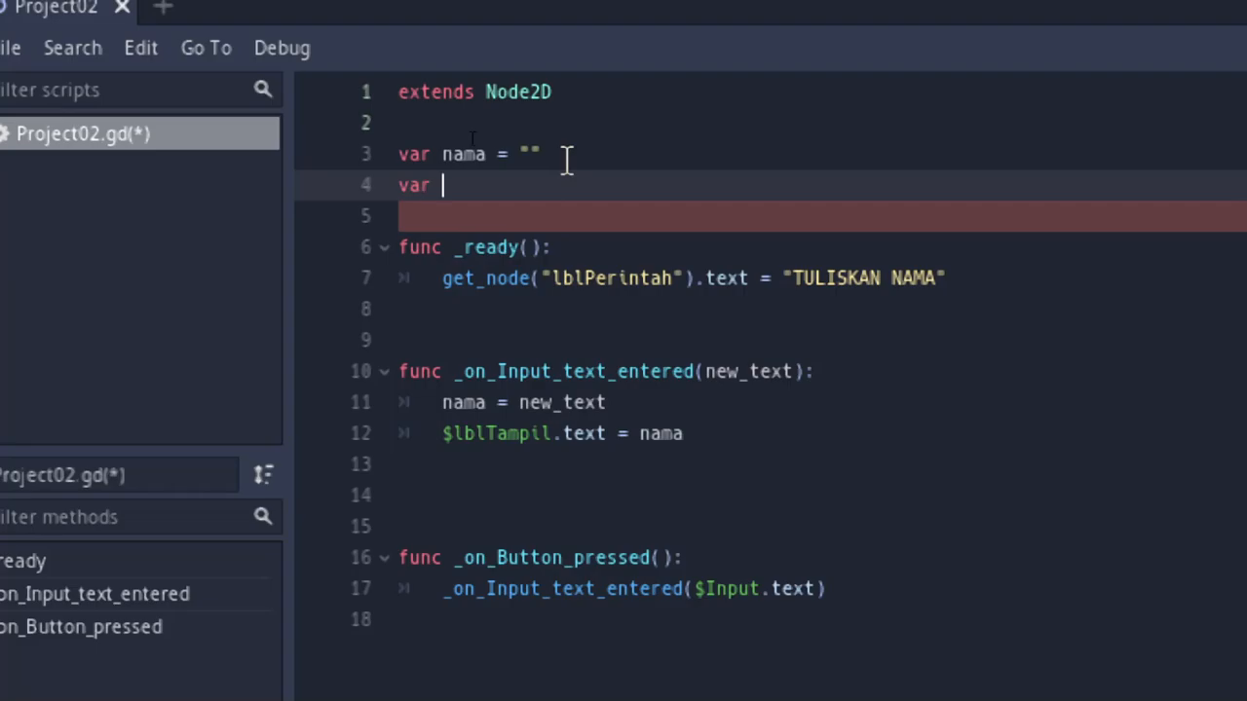
text(pertanyaan = [])
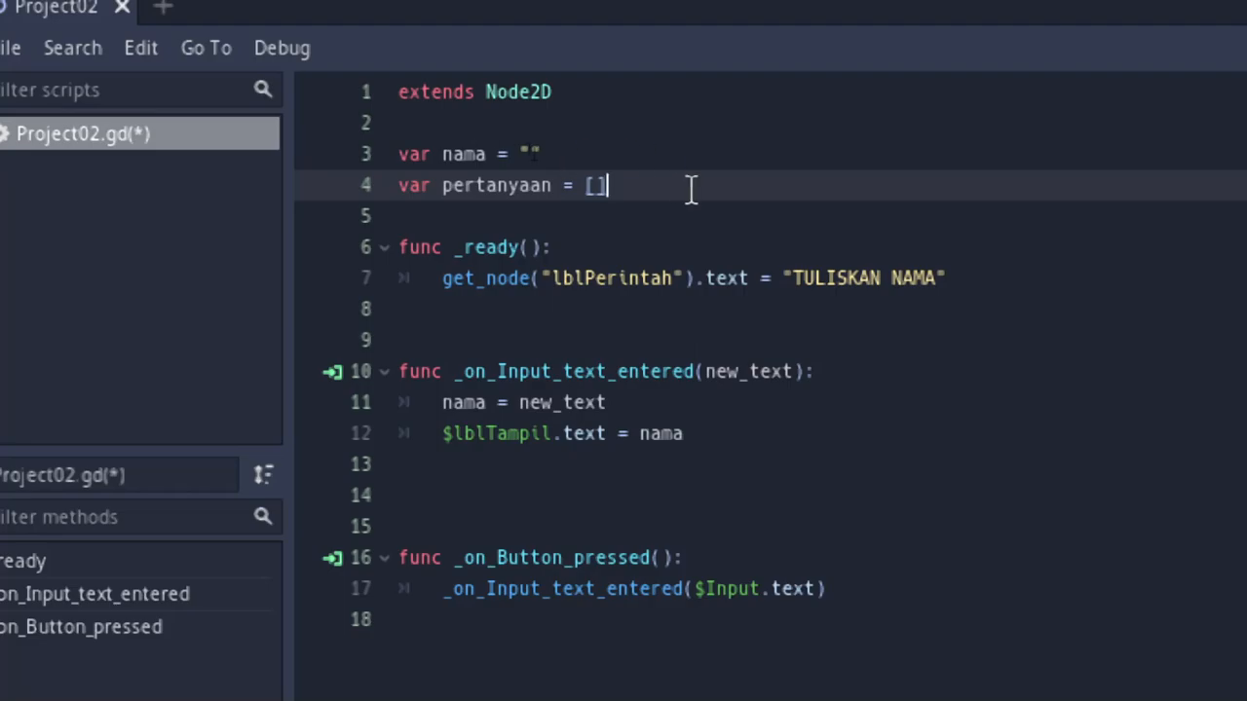
click(629, 230)
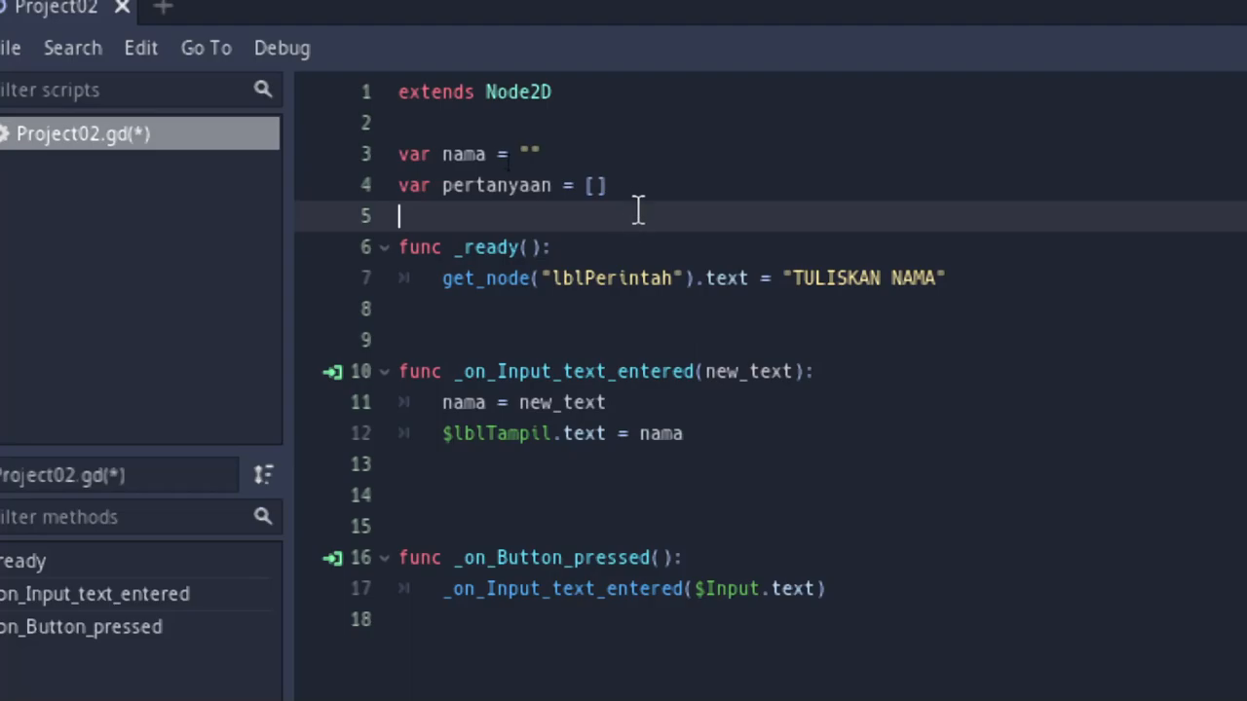
click(595, 186)
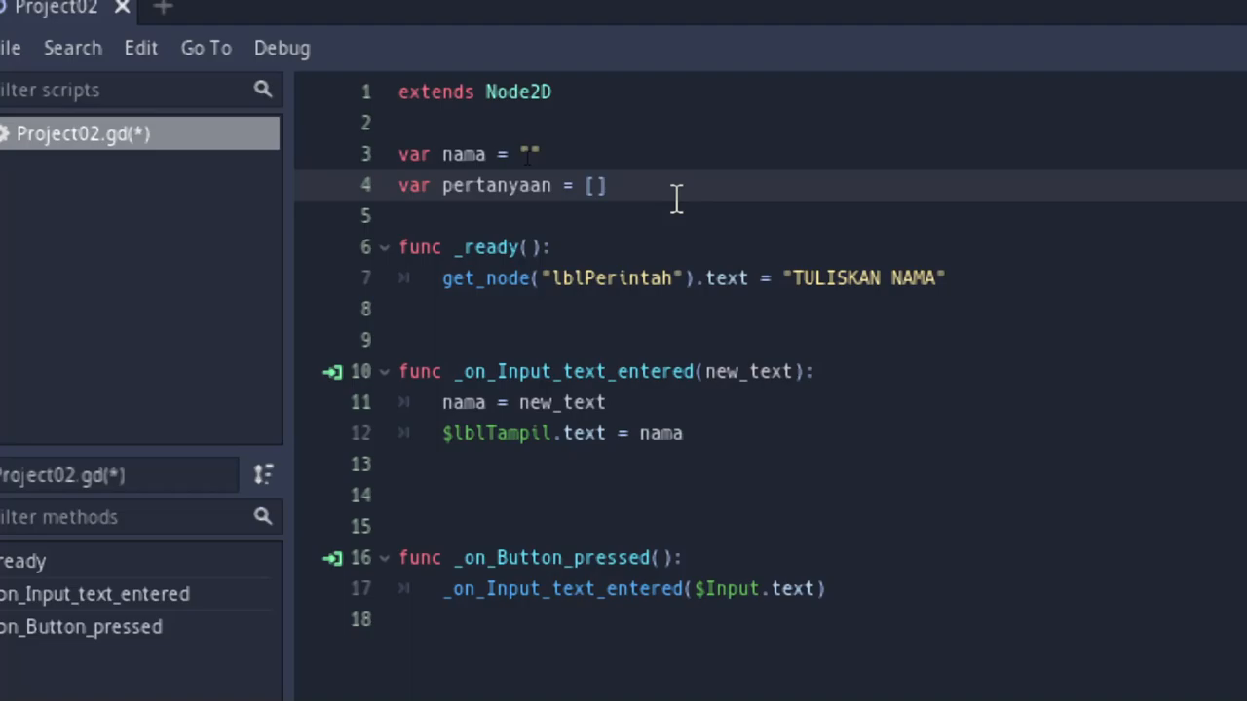
key(Left)
text(array)
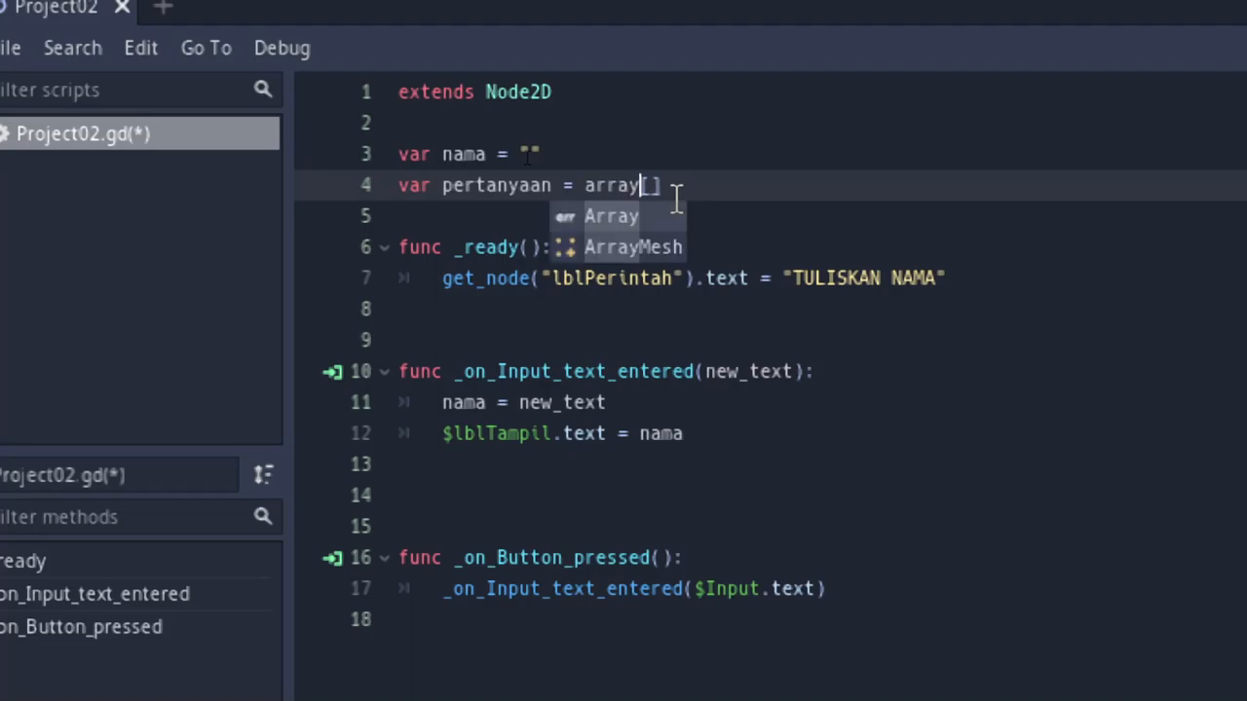
key(BackSpace)
key(BackSpace)
key(BackSpace)
key(BackSpace)
key(BackSpace)
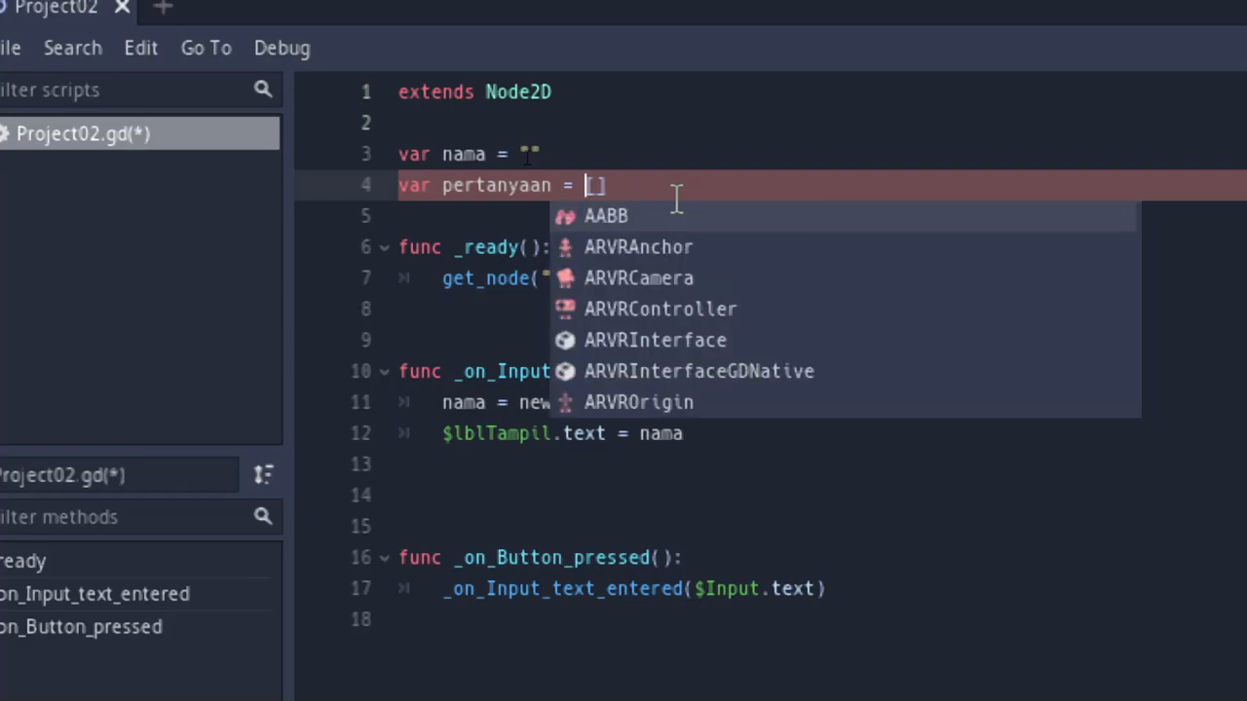
key(Right)
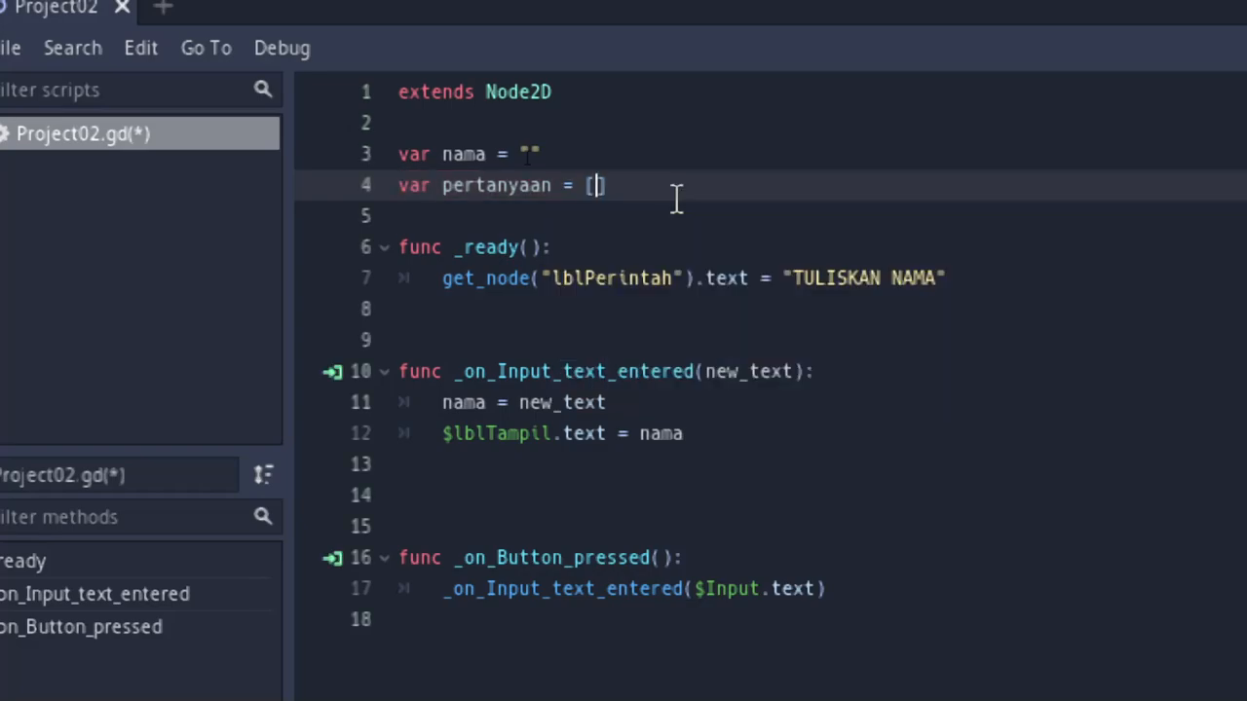
Step: Add "TULISKAN NAMA PEMAIN" as the first pertanyaan entry, reusing the TULISKAN NAMA text from the _ready function
text("")
drag(793, 278, 945, 277)
key(ctrl+c)
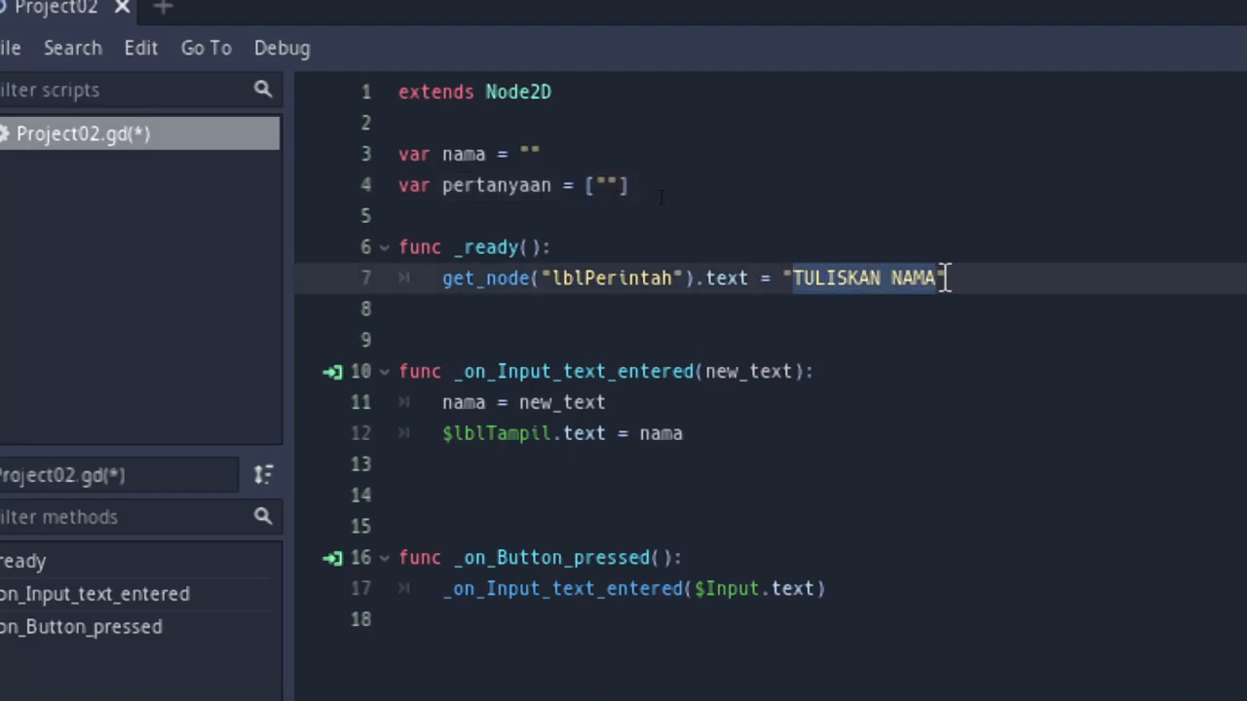
click(607, 186)
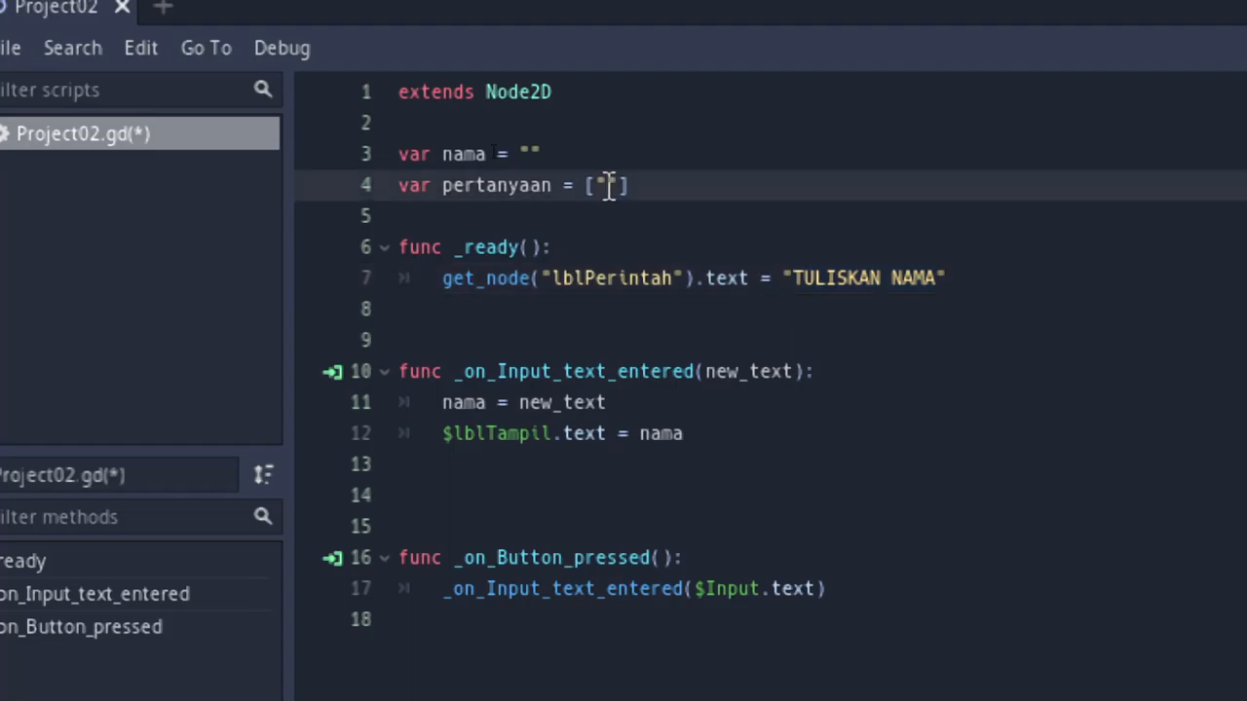
key(ctrl+v)
text(P)
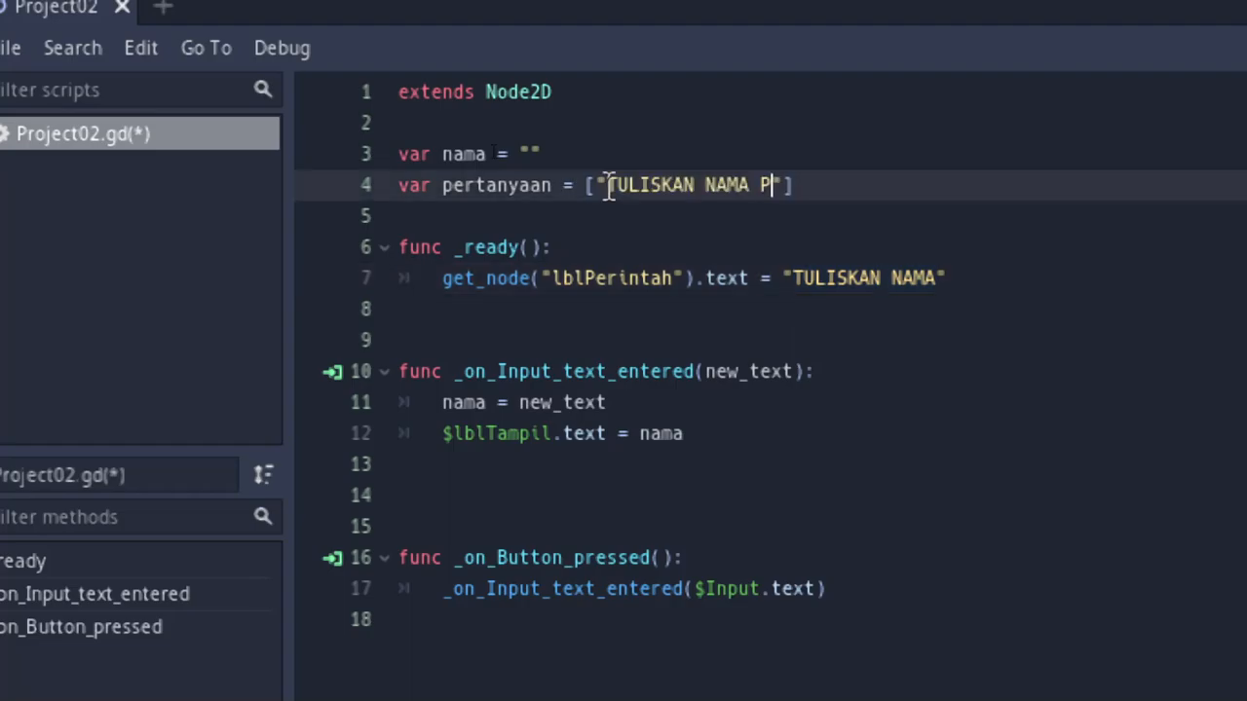
text(EMAIN)
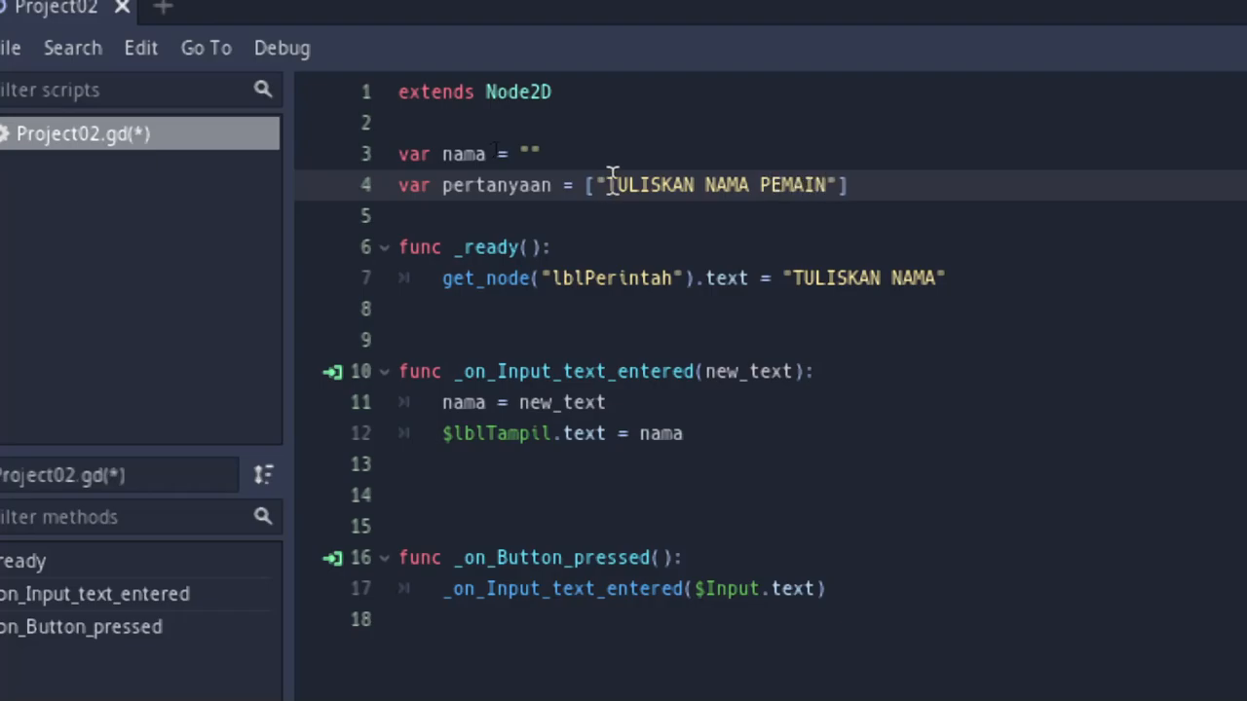
Step: Duplicate the first pertanyaan entry as a second one and change its text to "TULISKAN GENDER PEMAIN"
drag(597, 185, 839, 185)
key(ctrl+c)
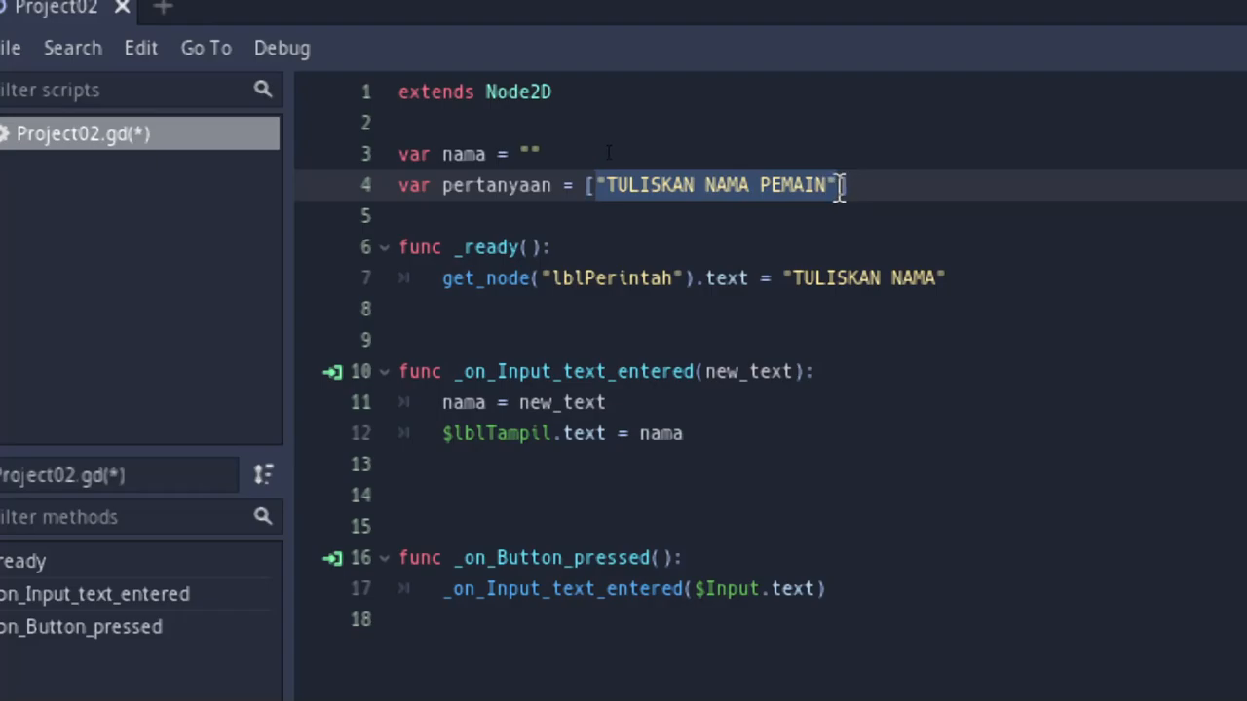
click(840, 185)
text(,)
key(ctrl+v)
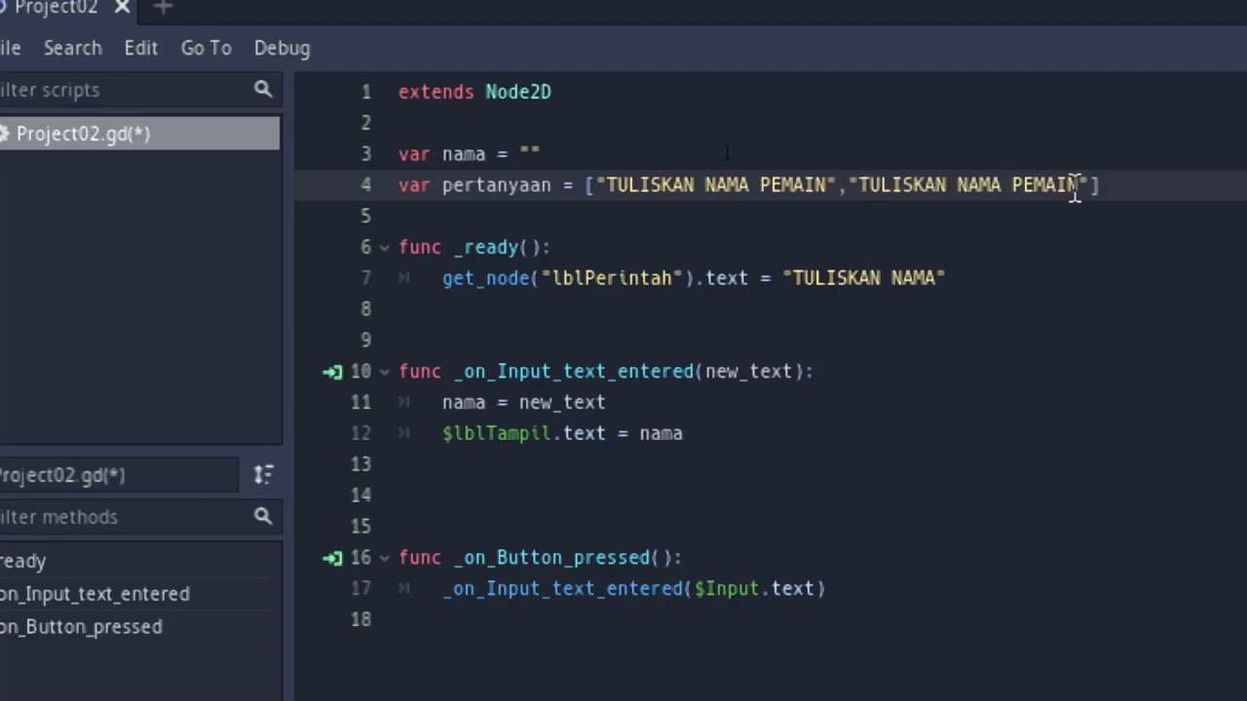
drag(1080, 185, 958, 168)
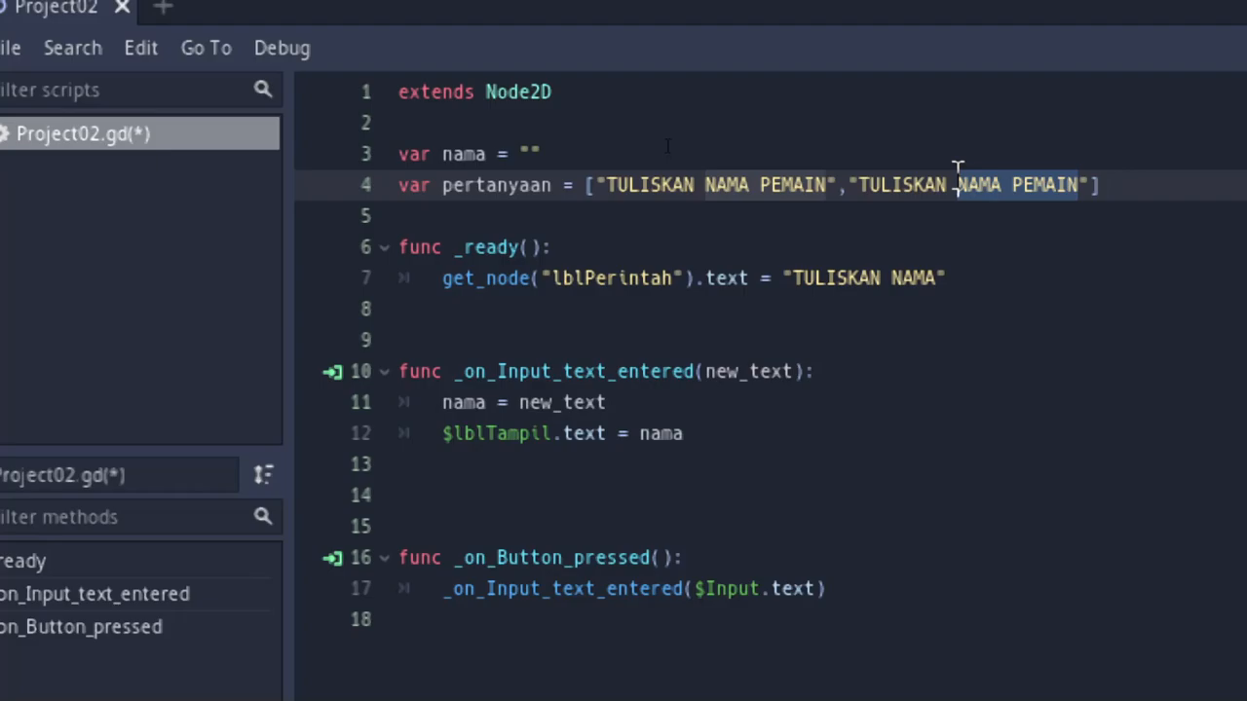
text(g)
key(BackSpace)
text(GENDER PEMAIN")
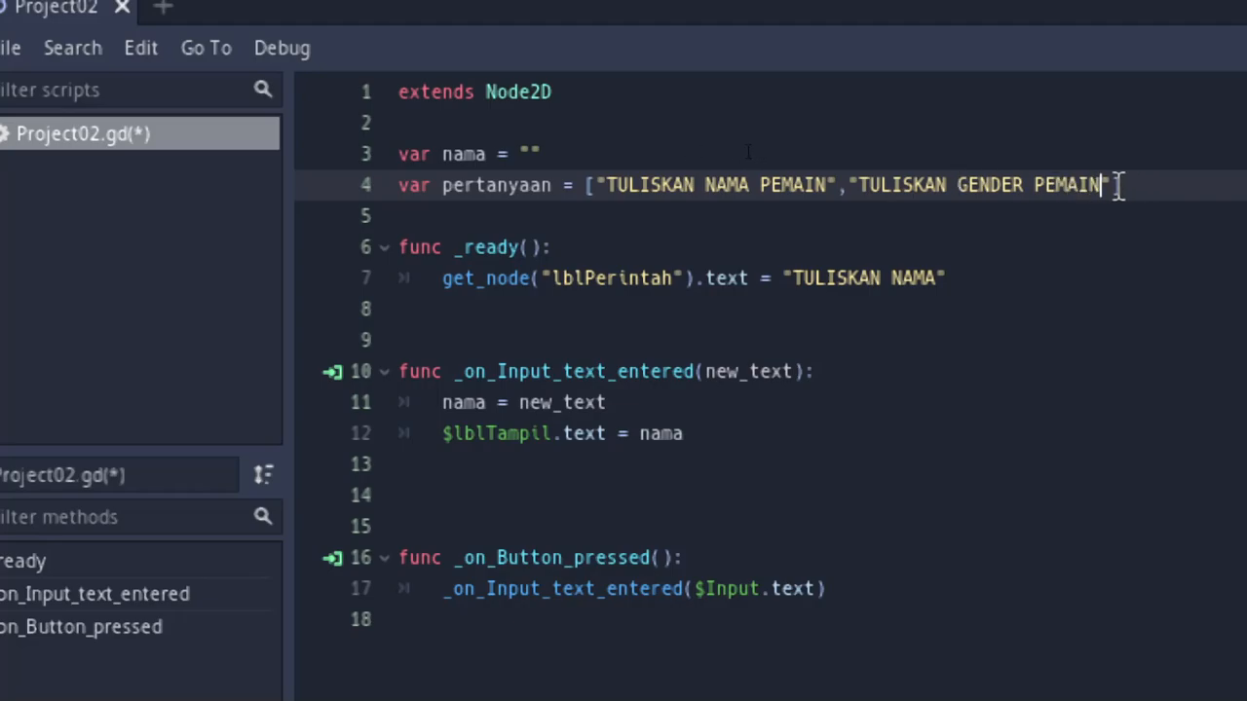
Step: Add a third entry, "TULISKAN USIA PEMAIN", to the pertanyaan array
text(,)
key(BackSpace)
text(")
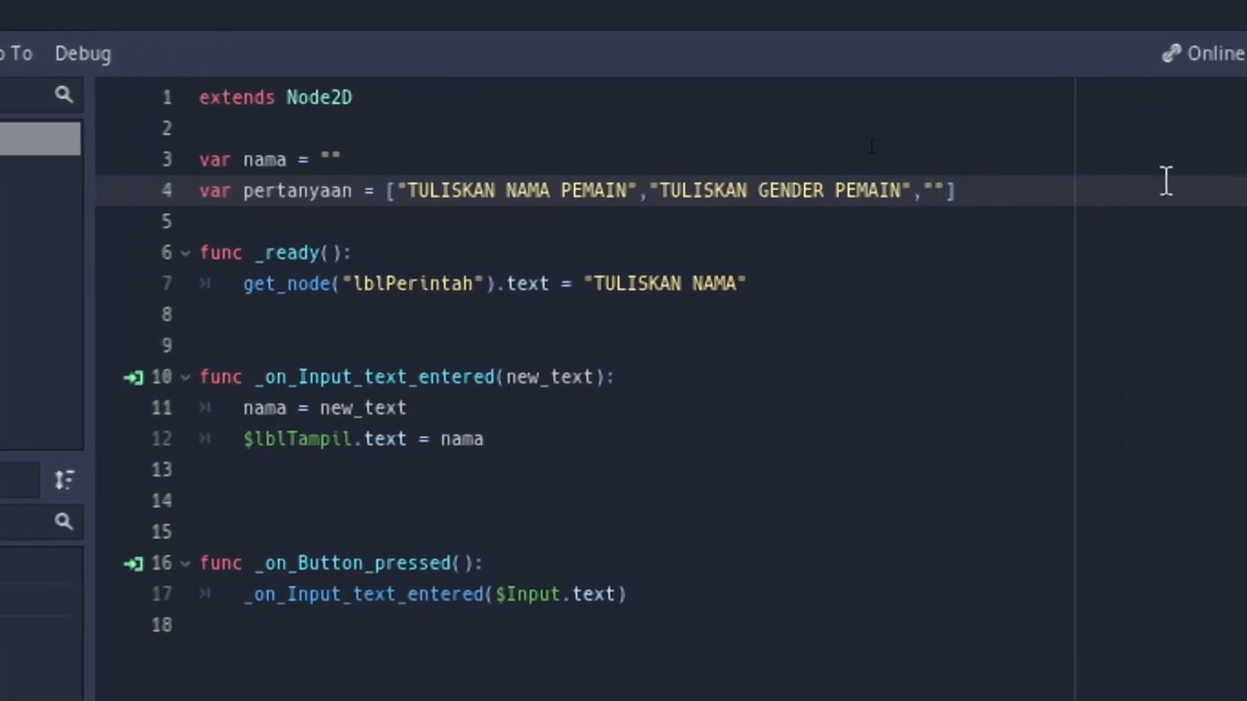
text(TULISKAN)
text( USIA PE)
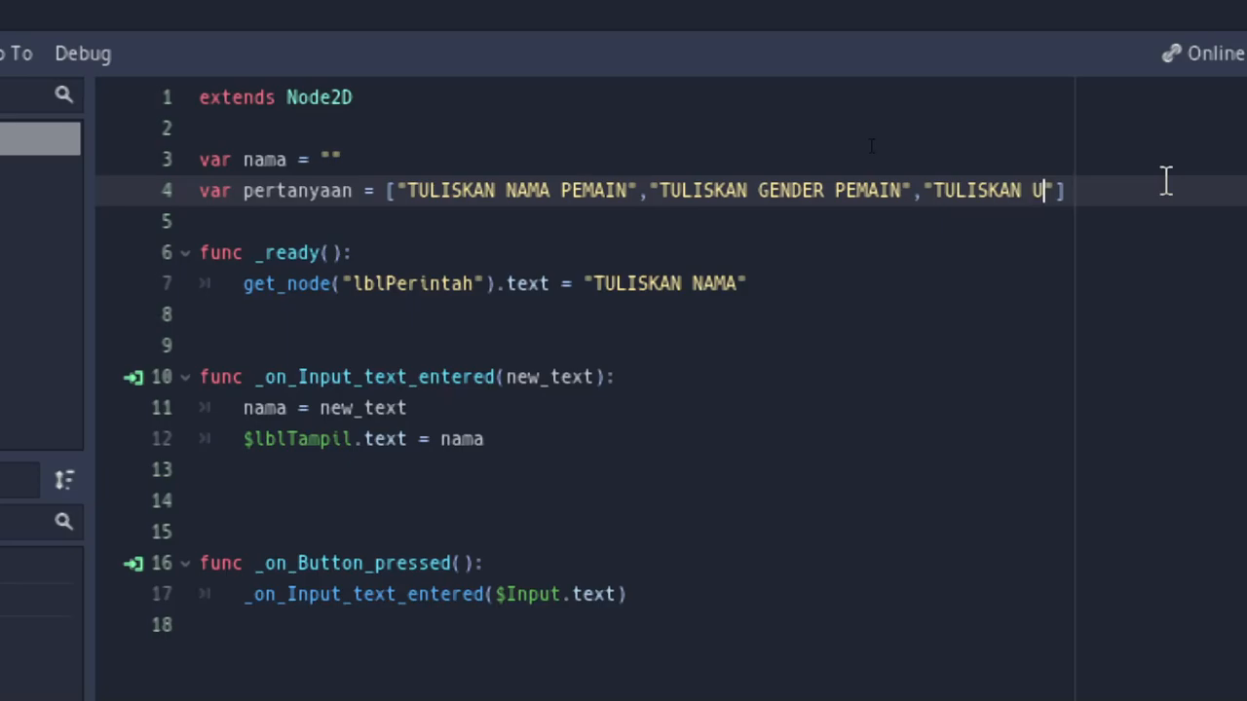
text(MAIN)
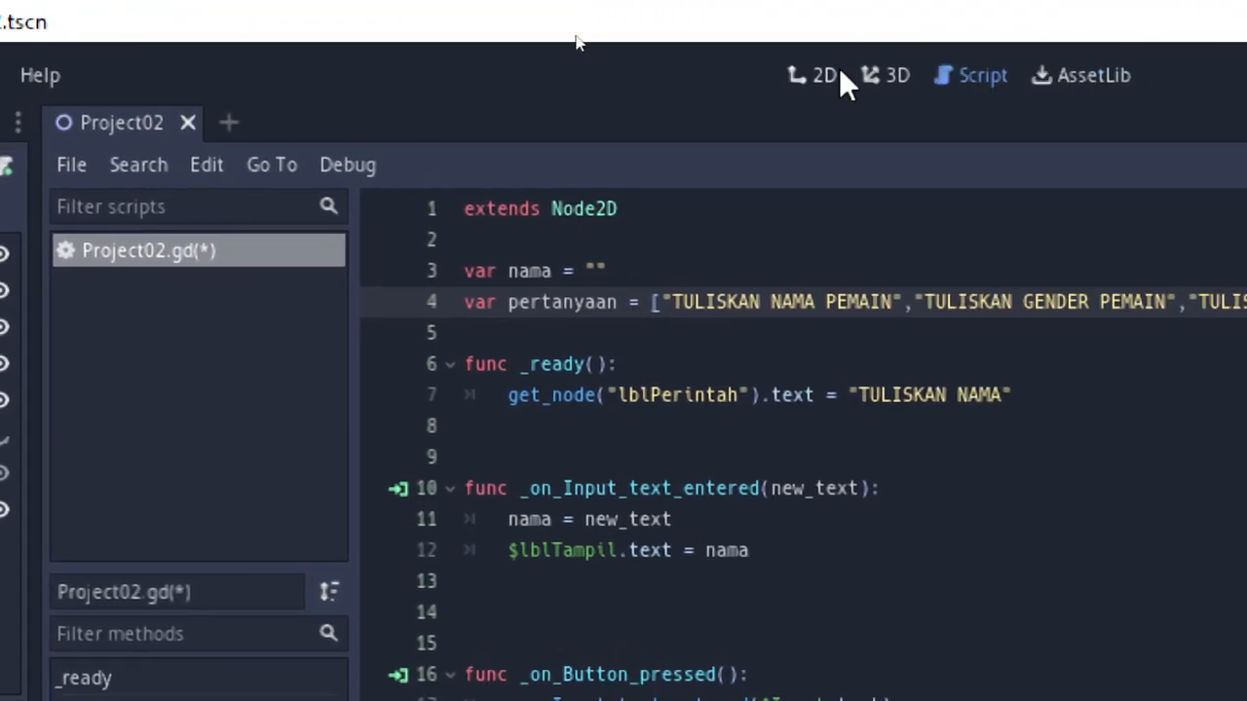
Step: Show background1 in the 2D scene and lower the upper edge of the abu-abu panel to below the input field
click(1125, 65)
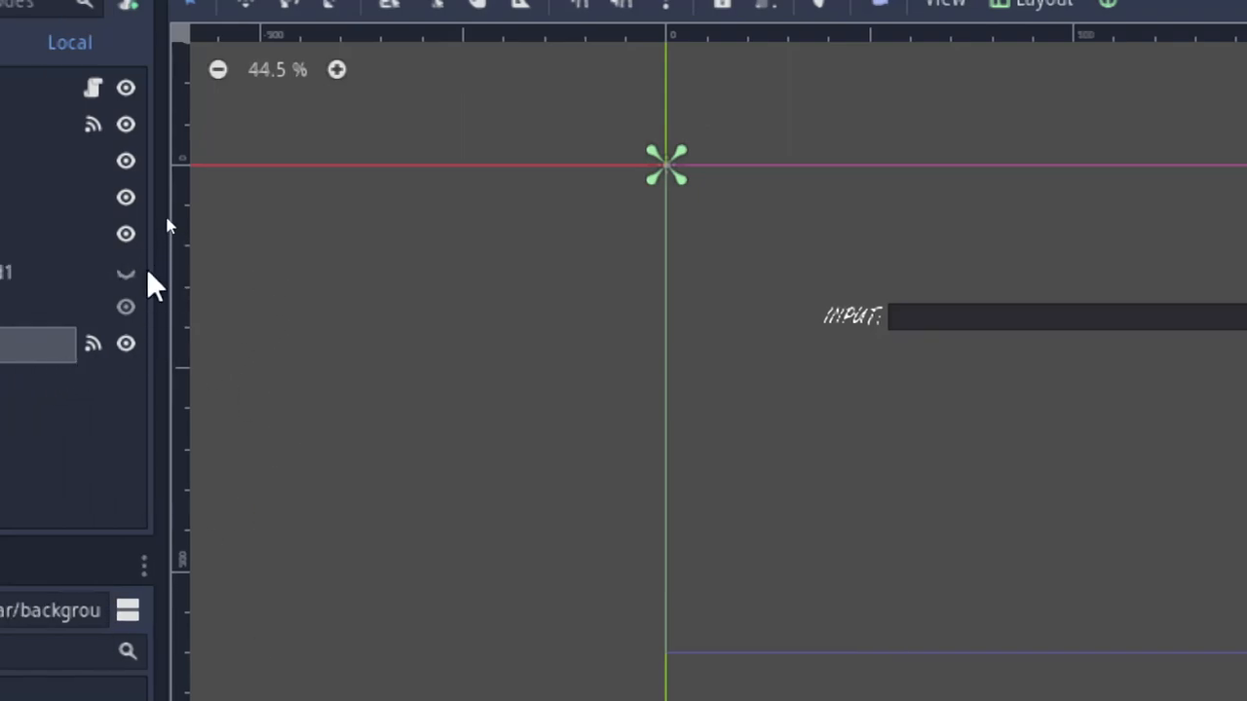
click(6, 348)
click(865, 372)
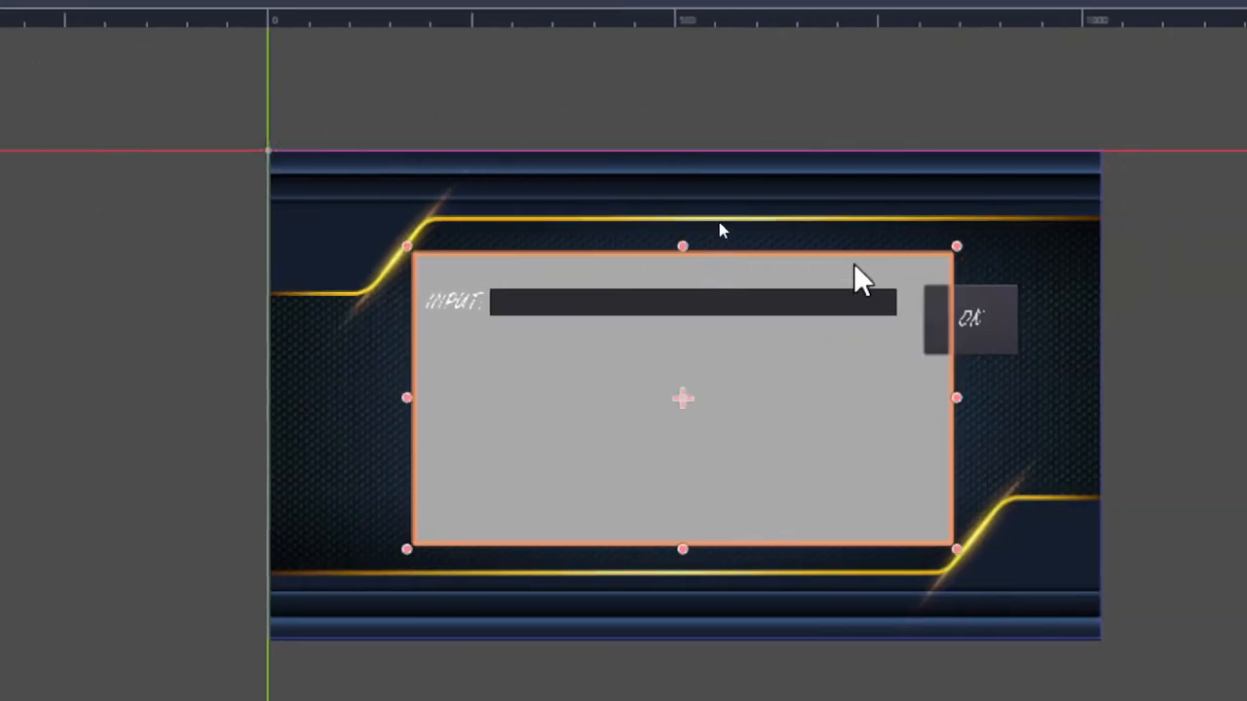
drag(681, 251, 686, 350)
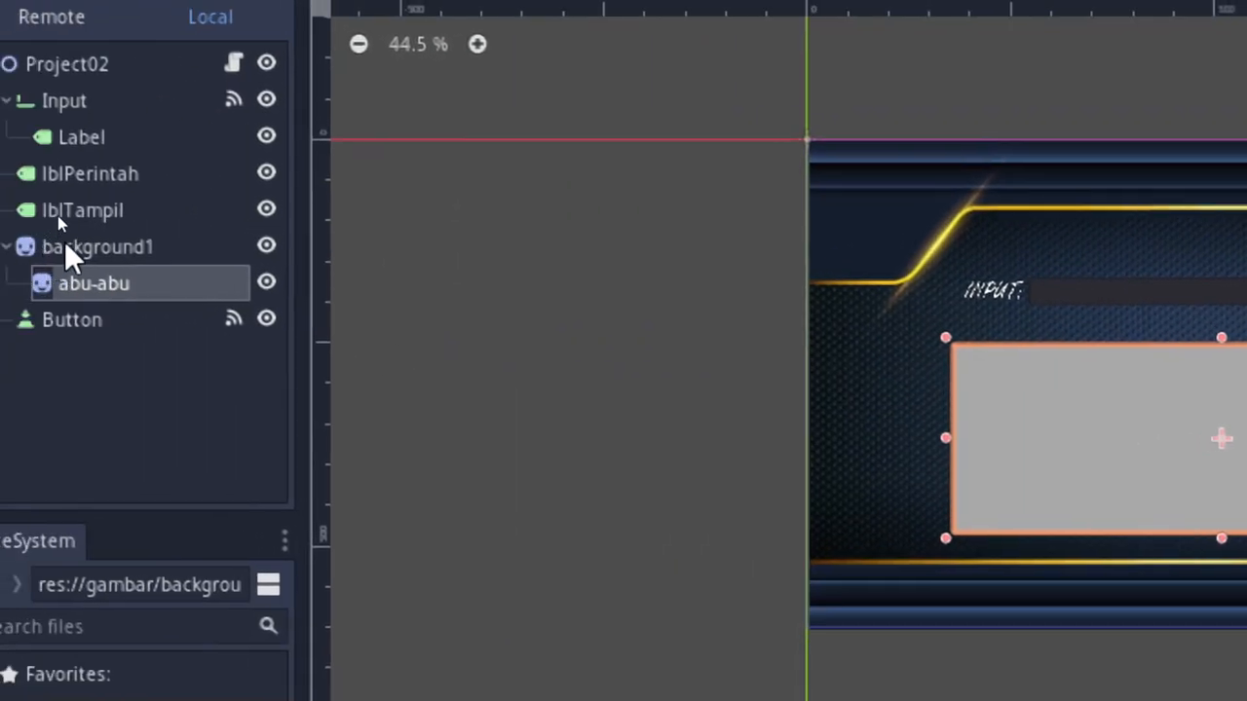
Step: Extend the lblTampil label upward so its upper edge meets that of the grey panel
click(87, 216)
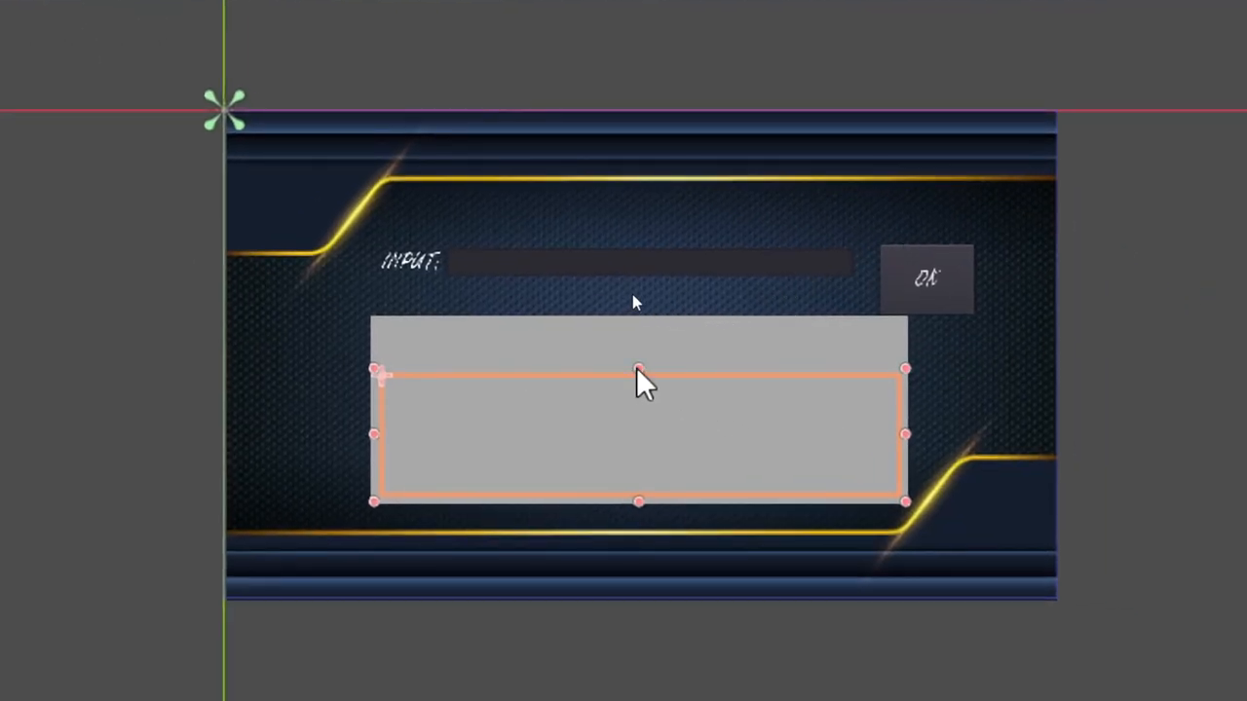
drag(638, 370, 638, 317)
click(766, 310)
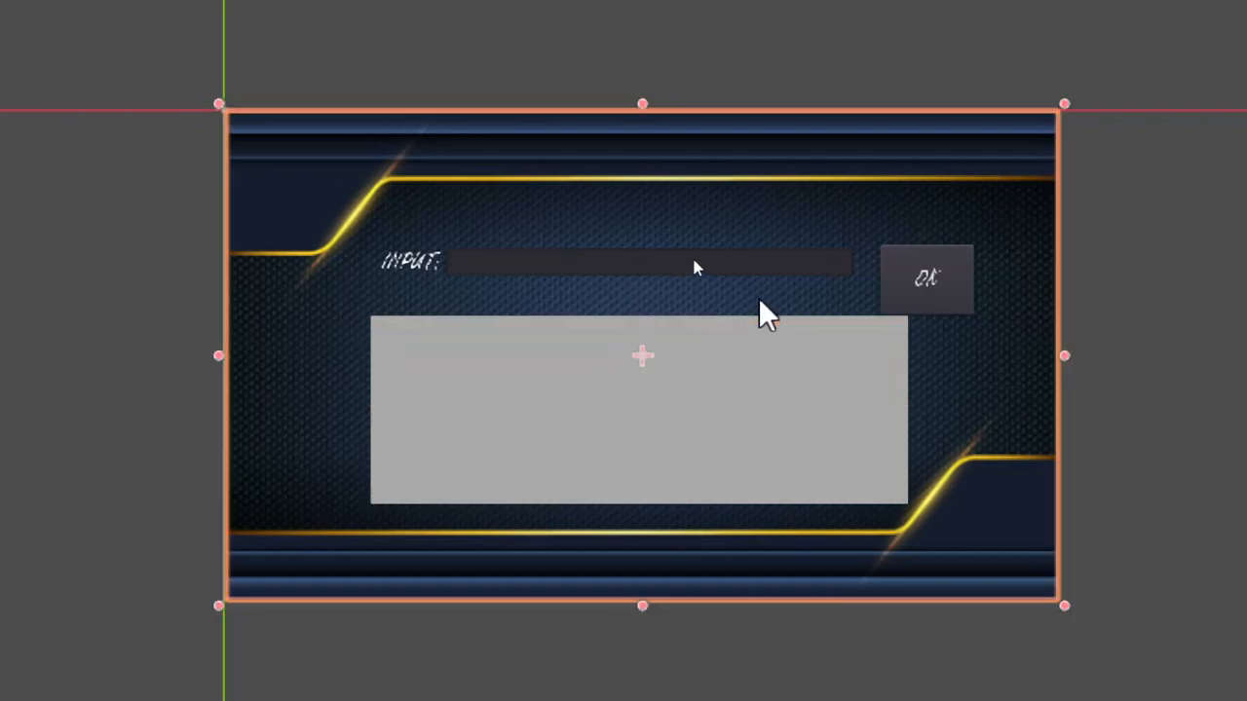
Step: Move the OK button closer to the end of the input field and deselect everything
click(938, 289)
drag(939, 272, 919, 270)
click(1033, 283)
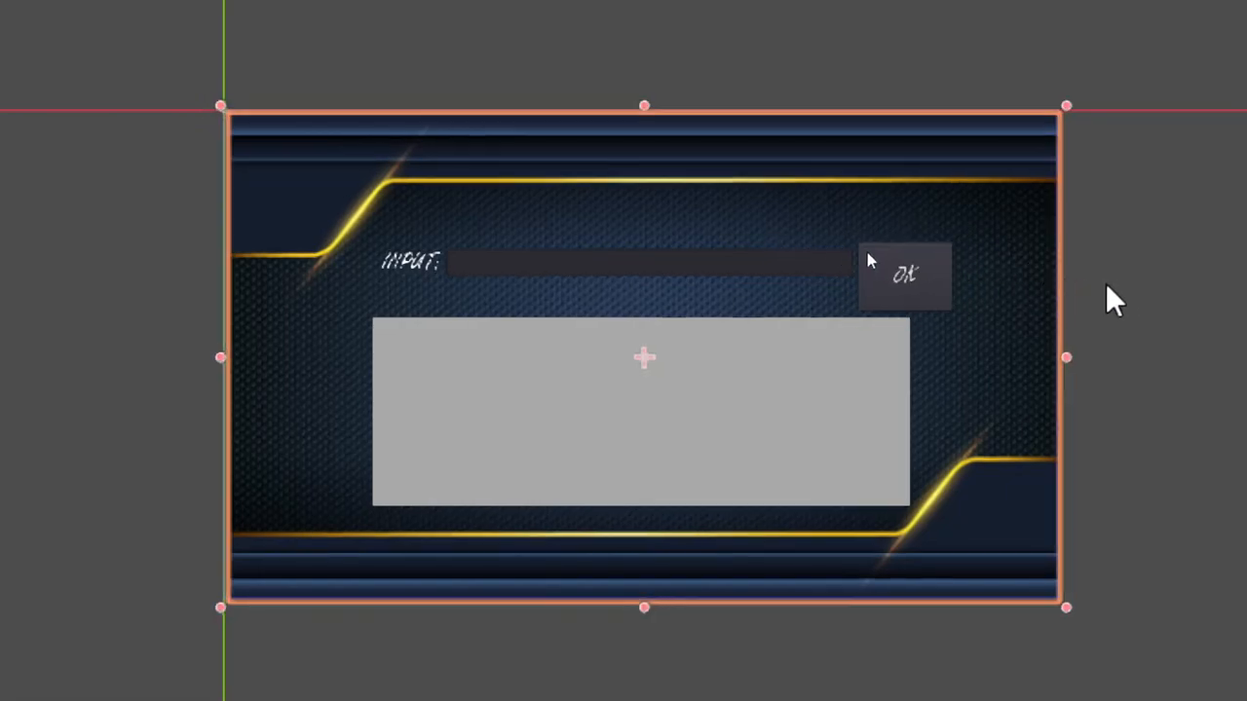
click(1170, 285)
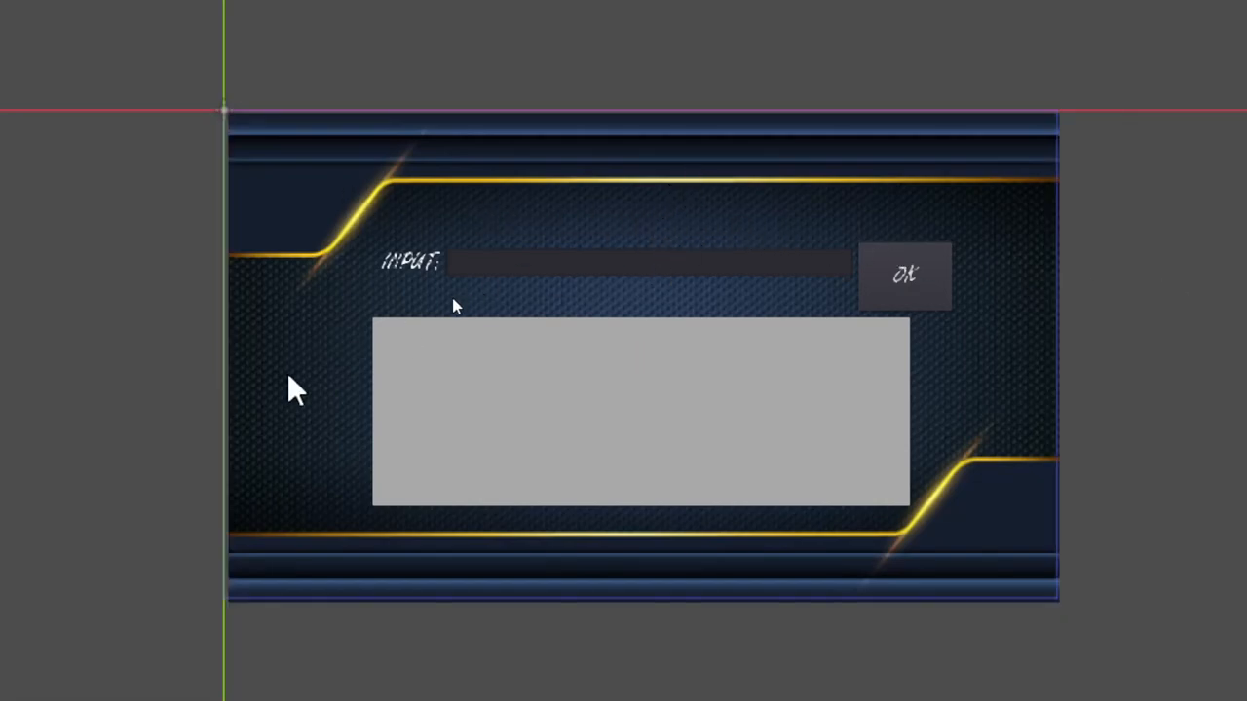
Step: Stretch background1 slightly past the left boundary of the game screen and stop the running project
click(251, 333)
drag(220, 358, 211, 357)
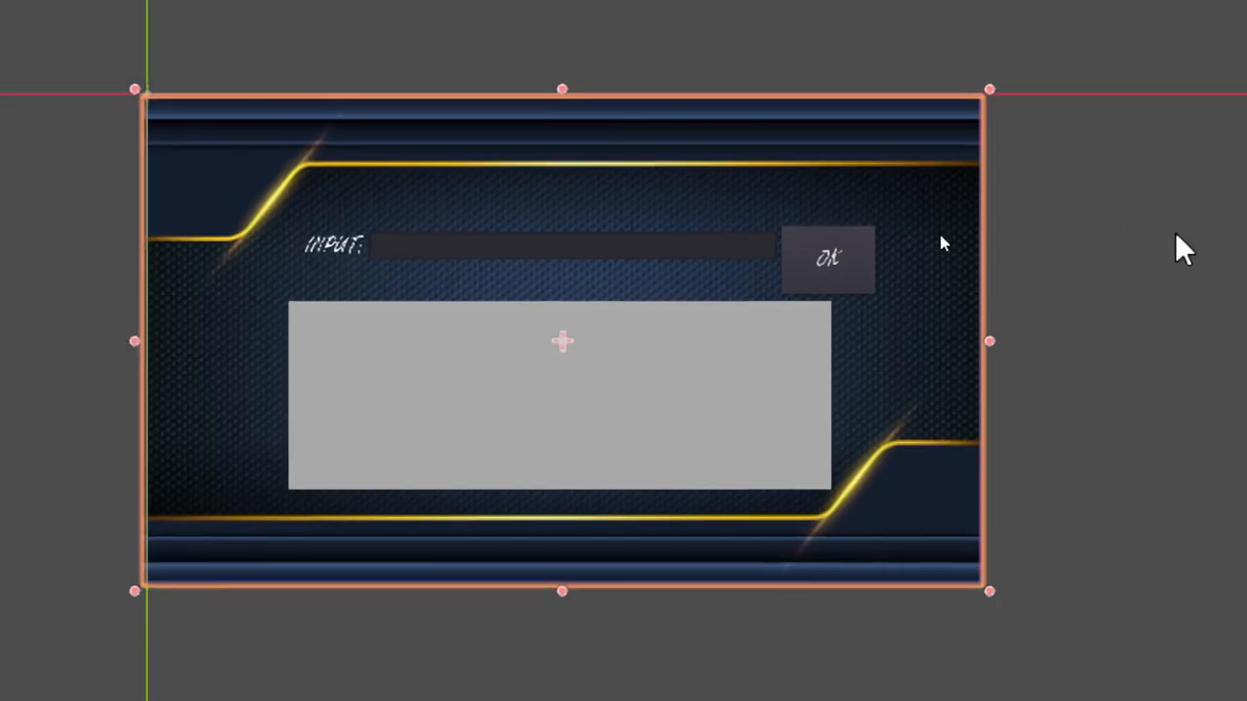
click(1195, 269)
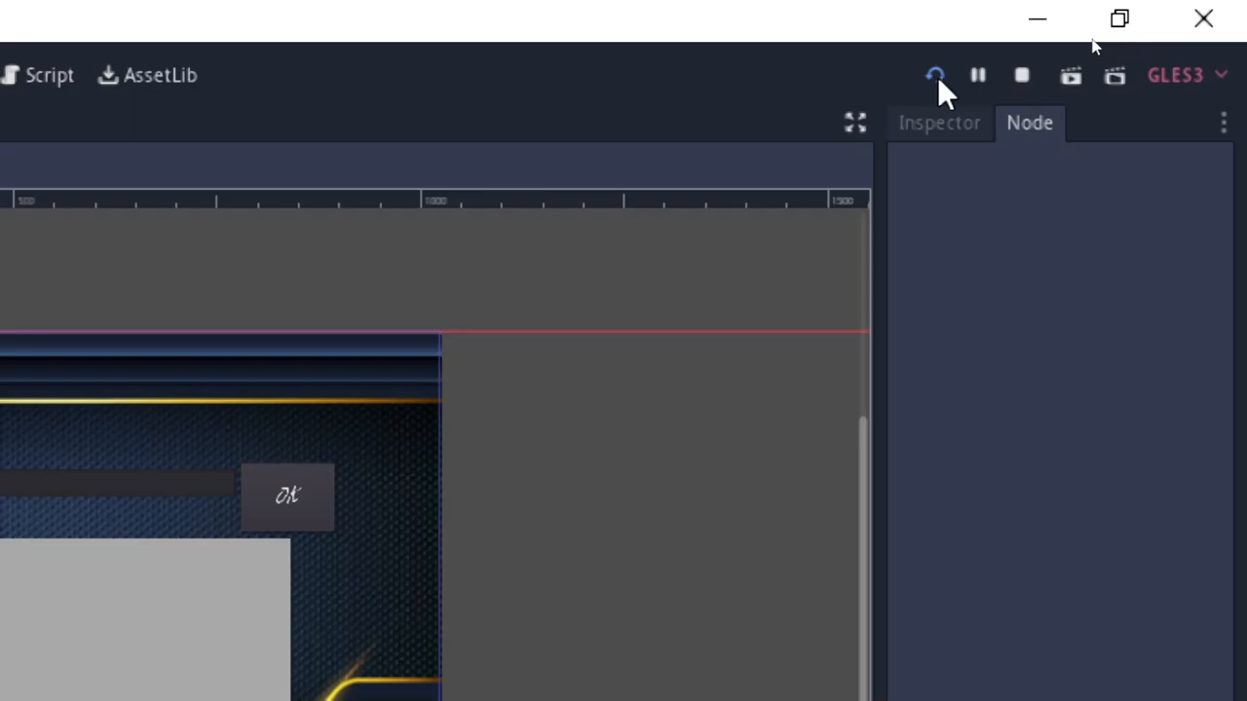
click(1020, 78)
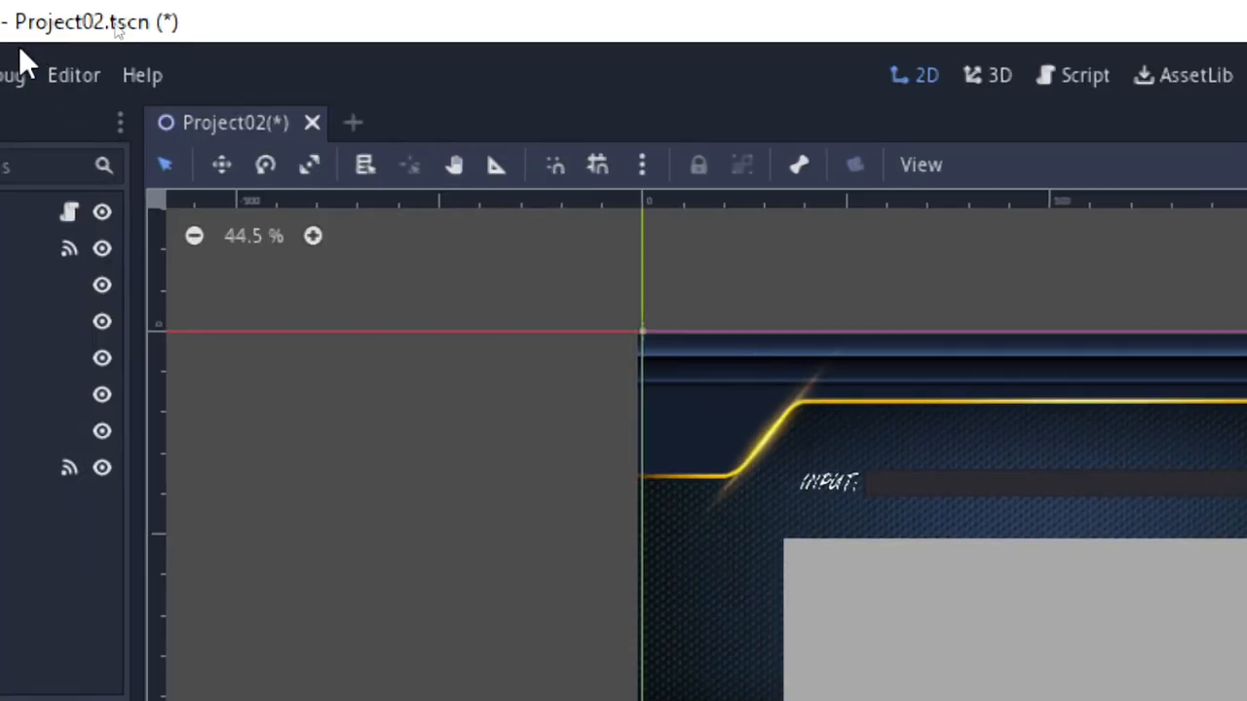
Step: Save the Project02 scene
key(ctrl+s)
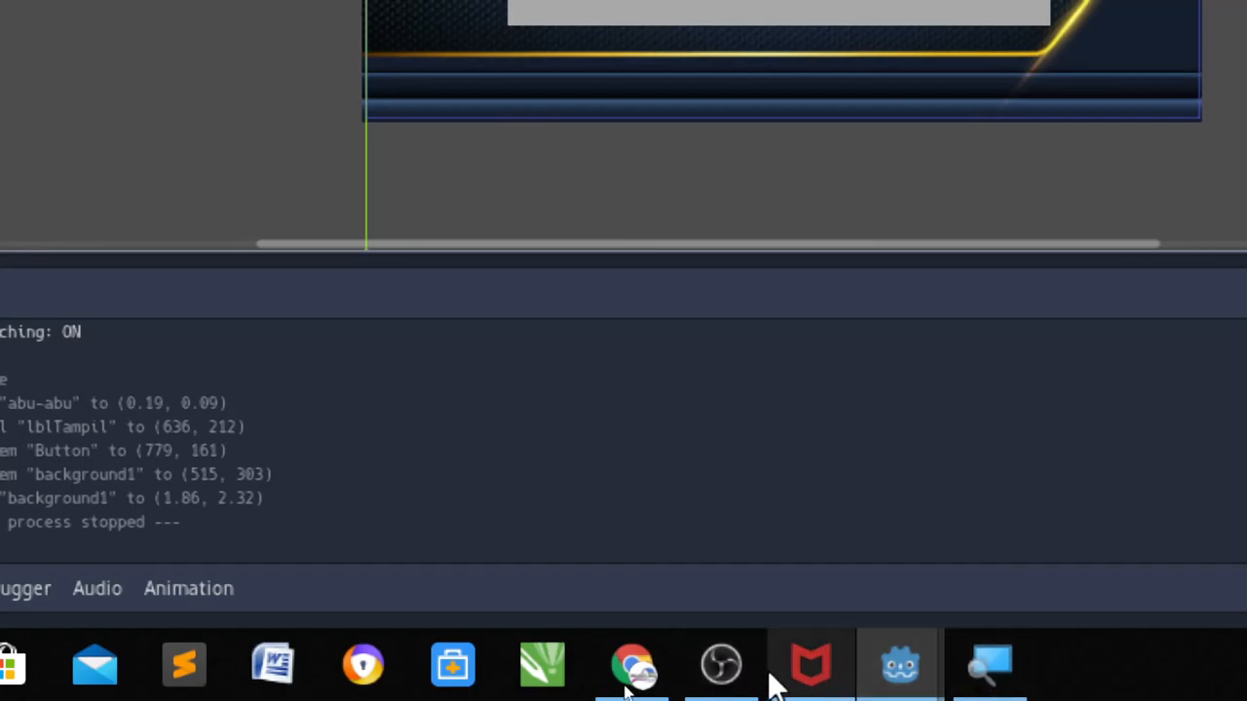
click(720, 665)
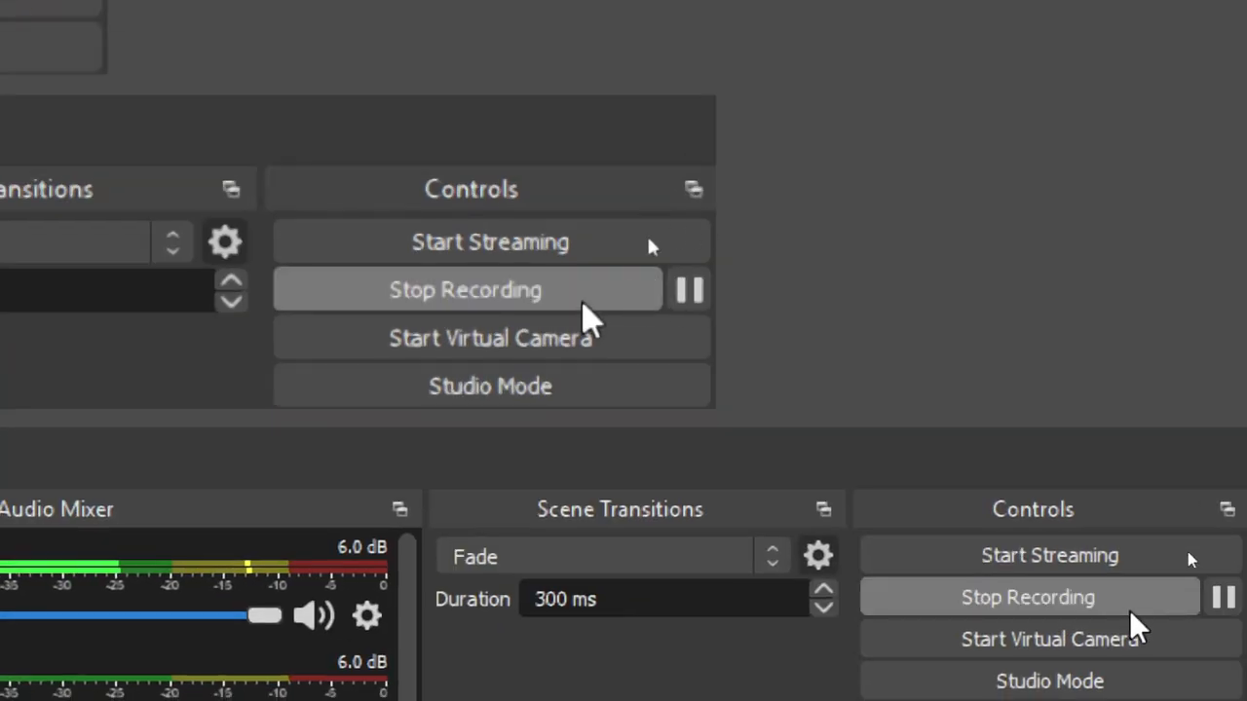
click(1224, 597)
mouse_move(651, 686)
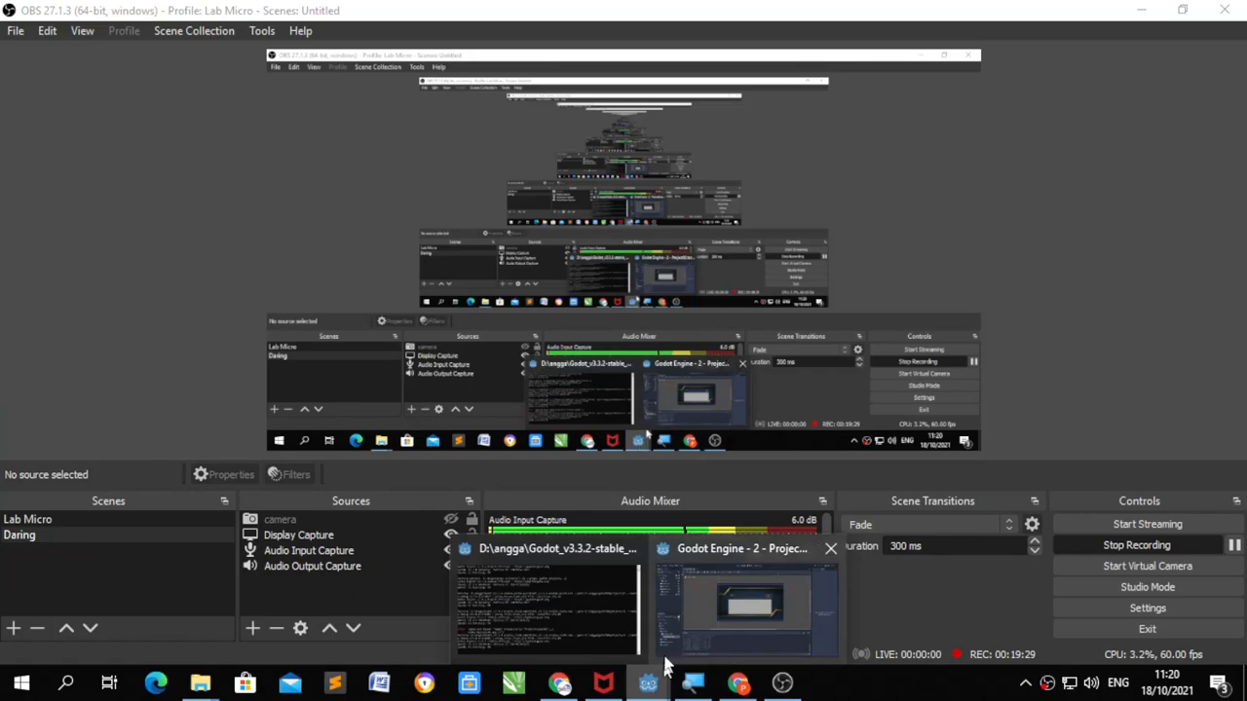
click(670, 642)
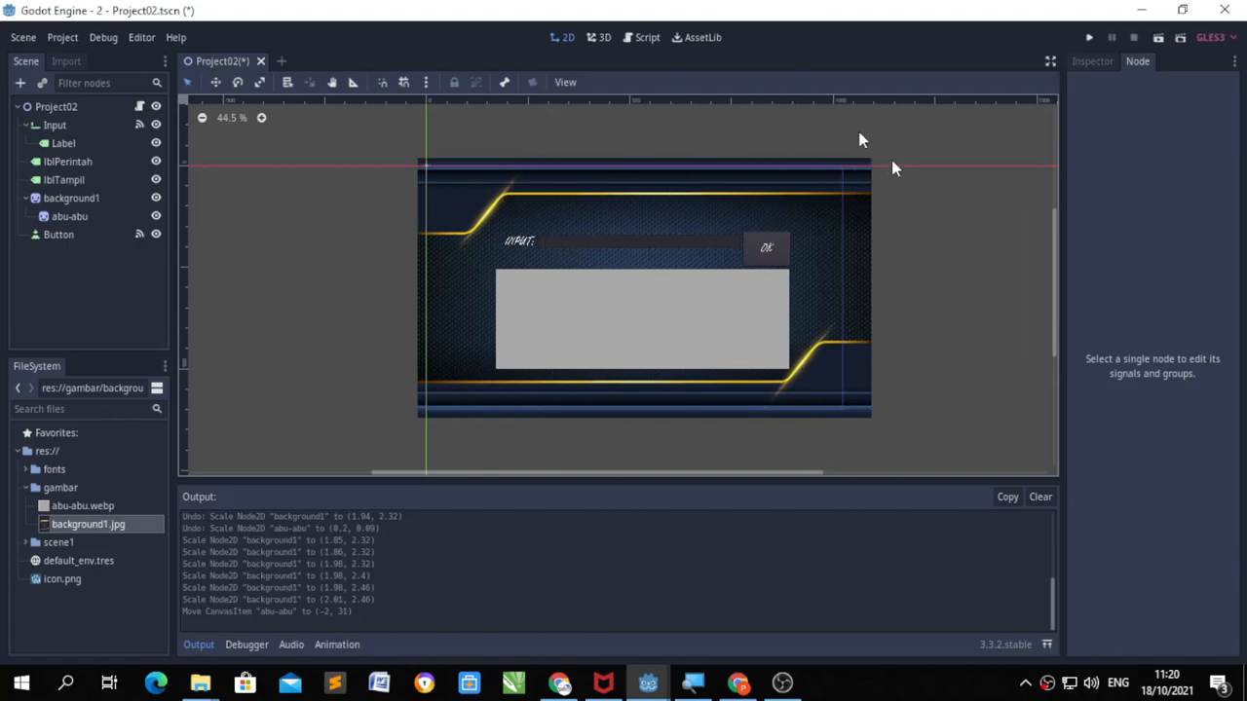
Step: In the Project02.gd script, declare an empty array with "var jawaban = []" below the pertanyaan array and save
click(664, 352)
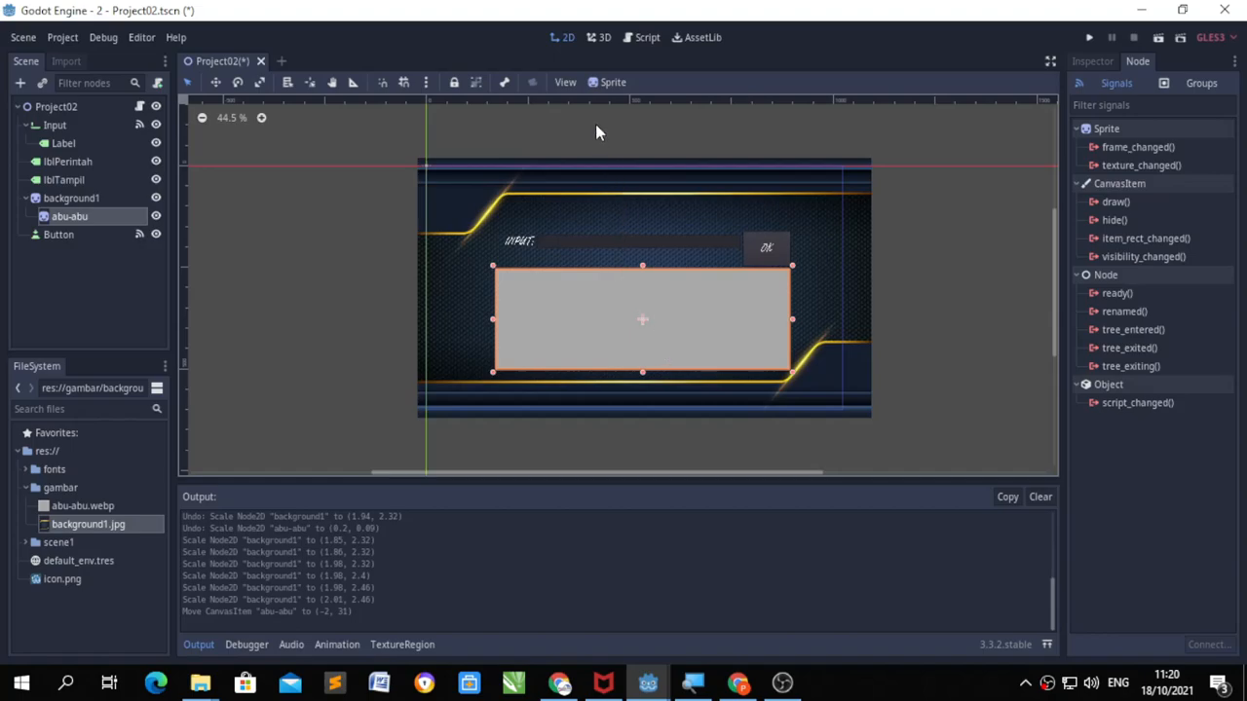
click(631, 41)
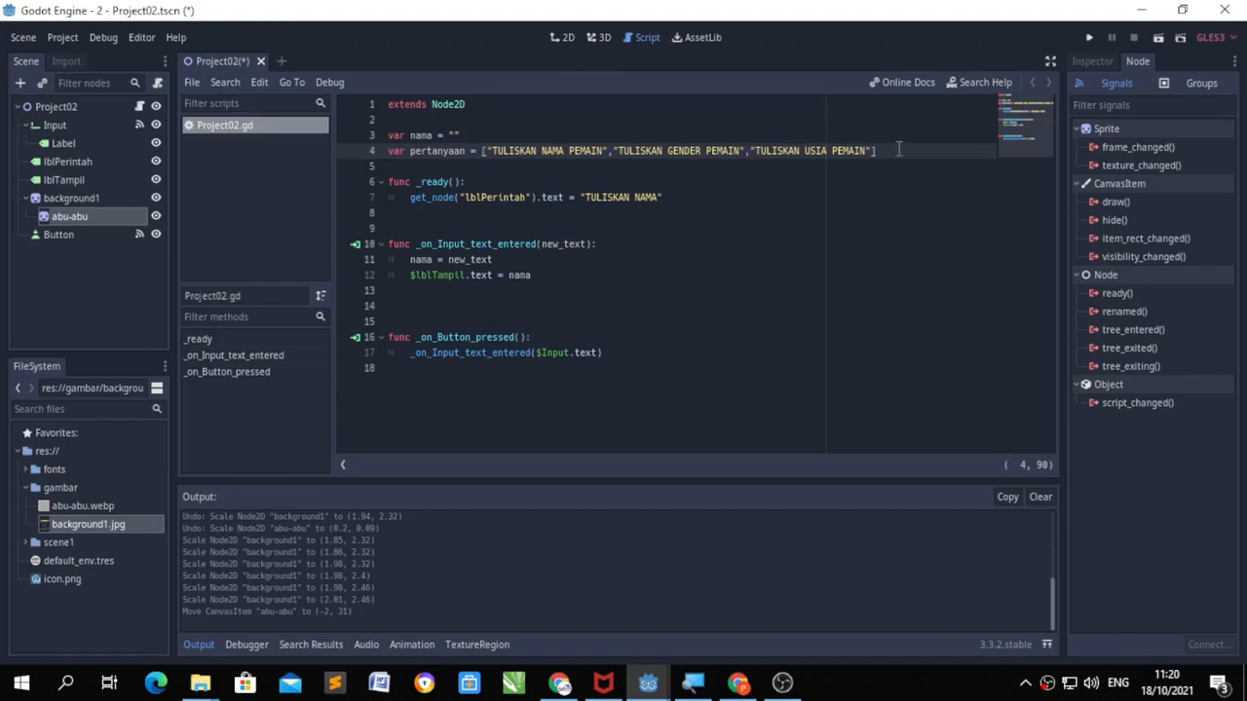
key(Return)
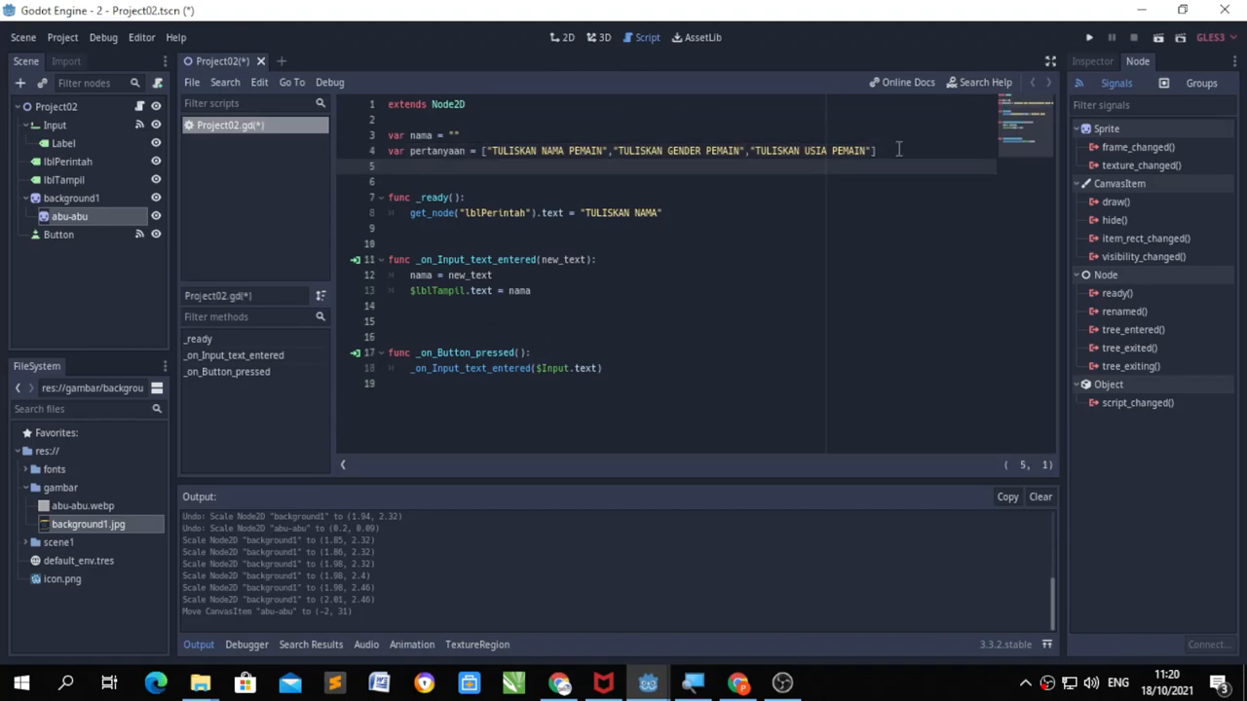
text(var jawaban = [])
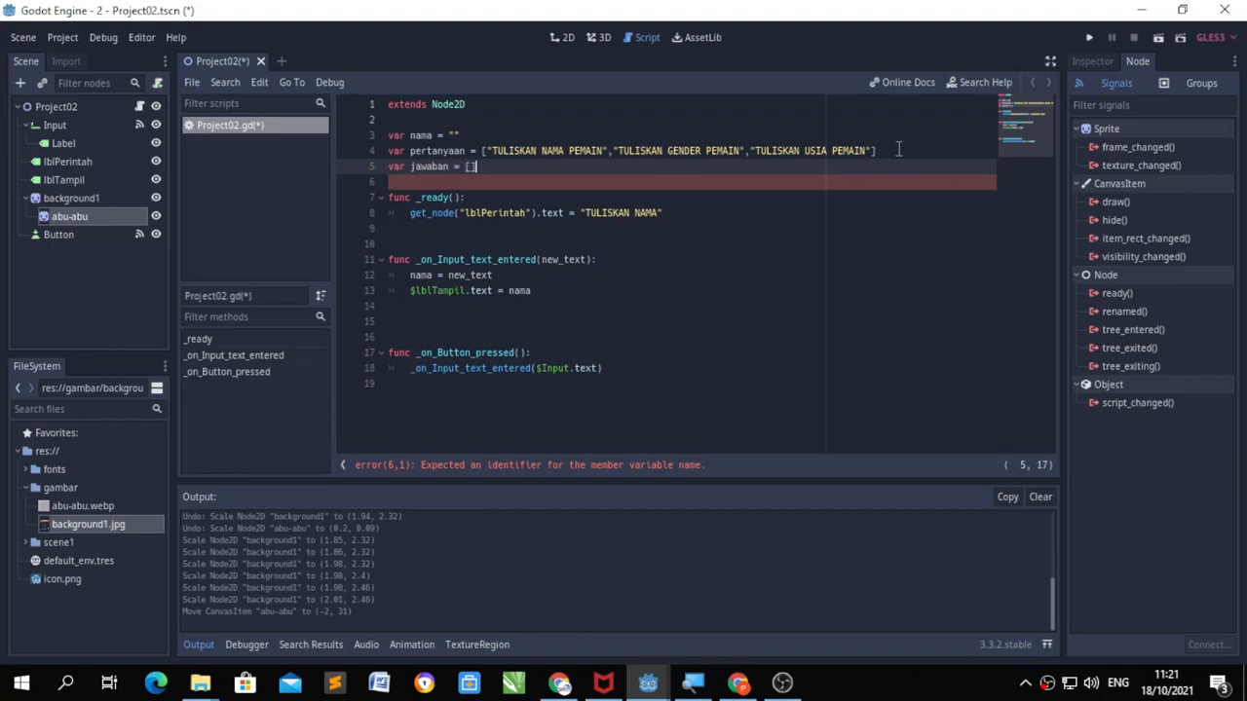
key(ctrl+s)
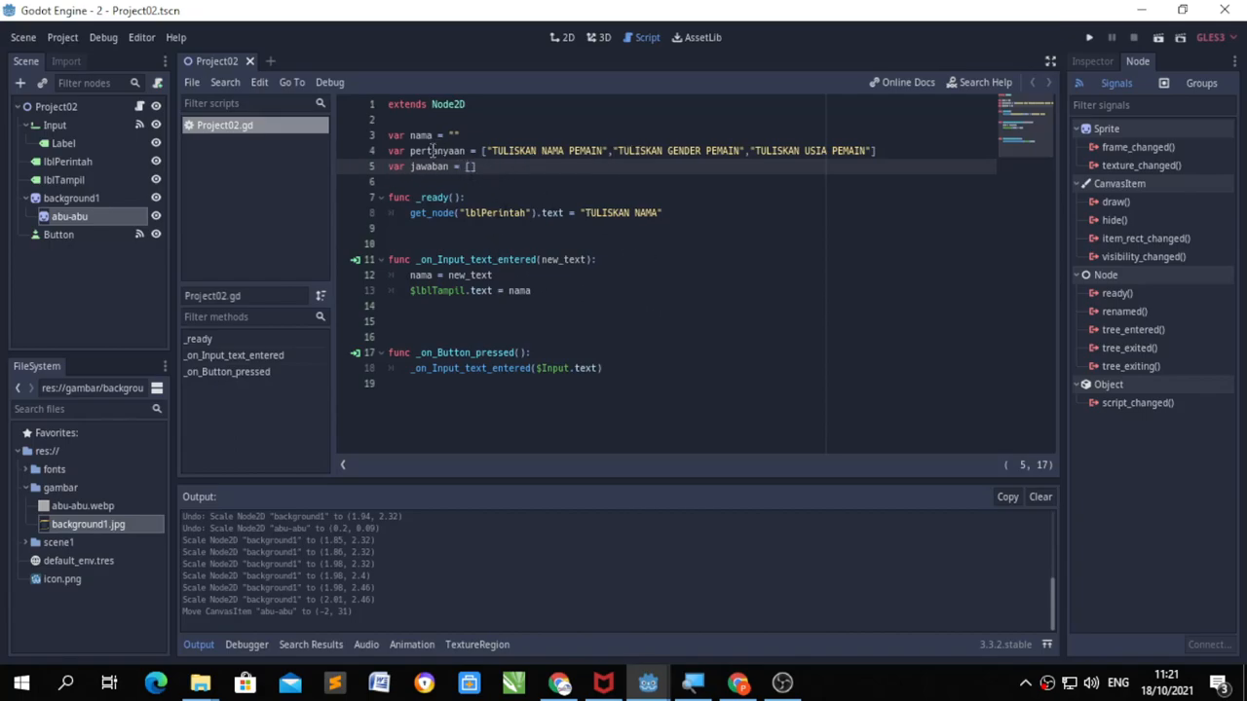
Step: Examine the three prompts in the pertanyaan array, the empty jawaban array and the line that fills lblTampil
drag(476, 166, 411, 166)
click(551, 165)
drag(492, 151, 604, 159)
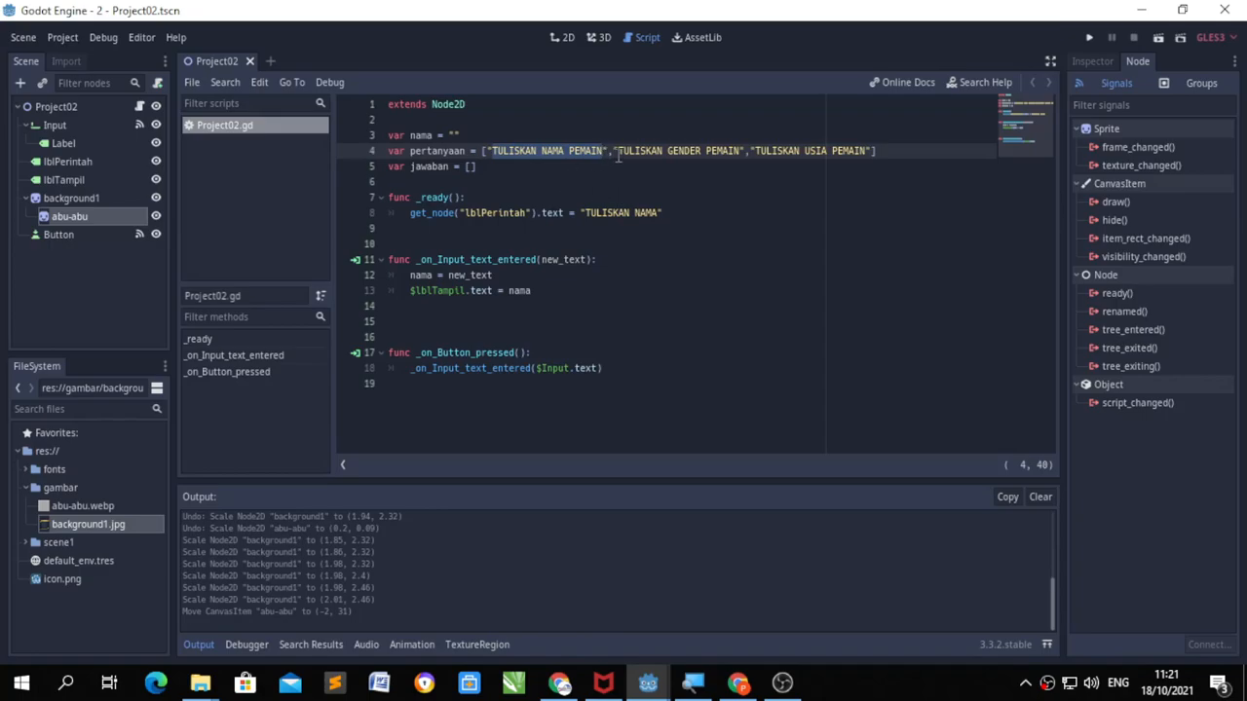
drag(617, 153, 742, 153)
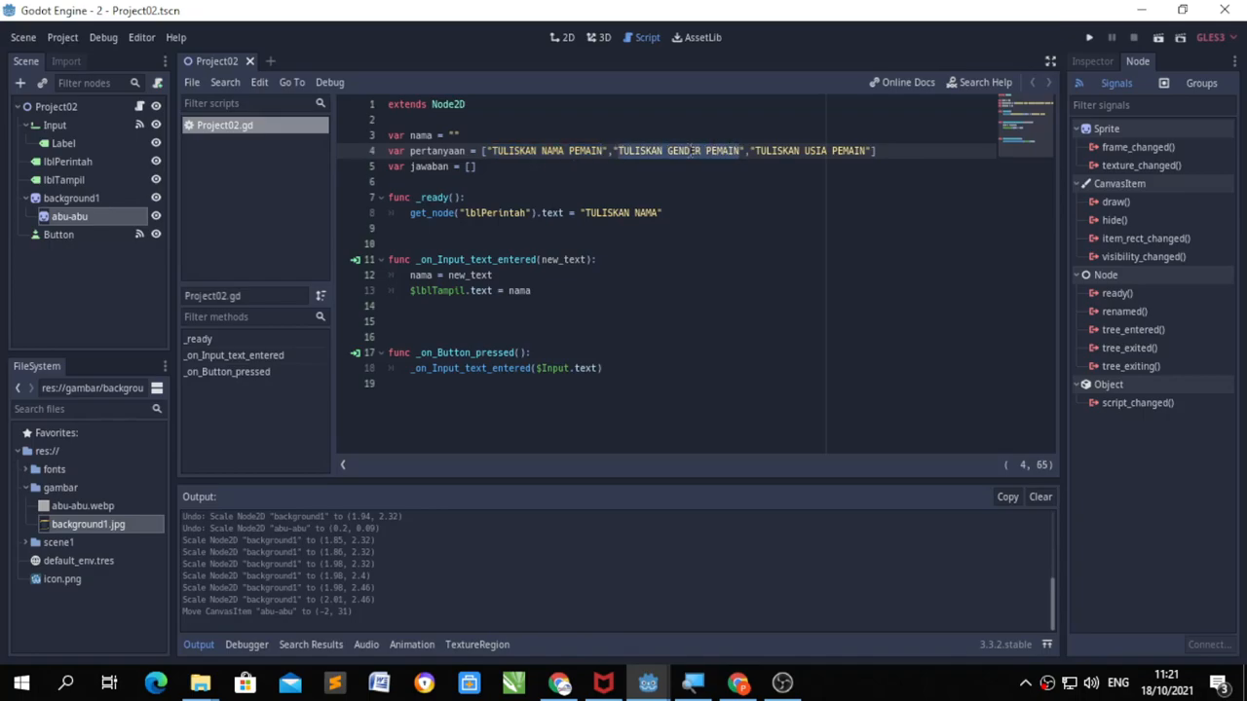
drag(865, 152, 756, 155)
click(752, 167)
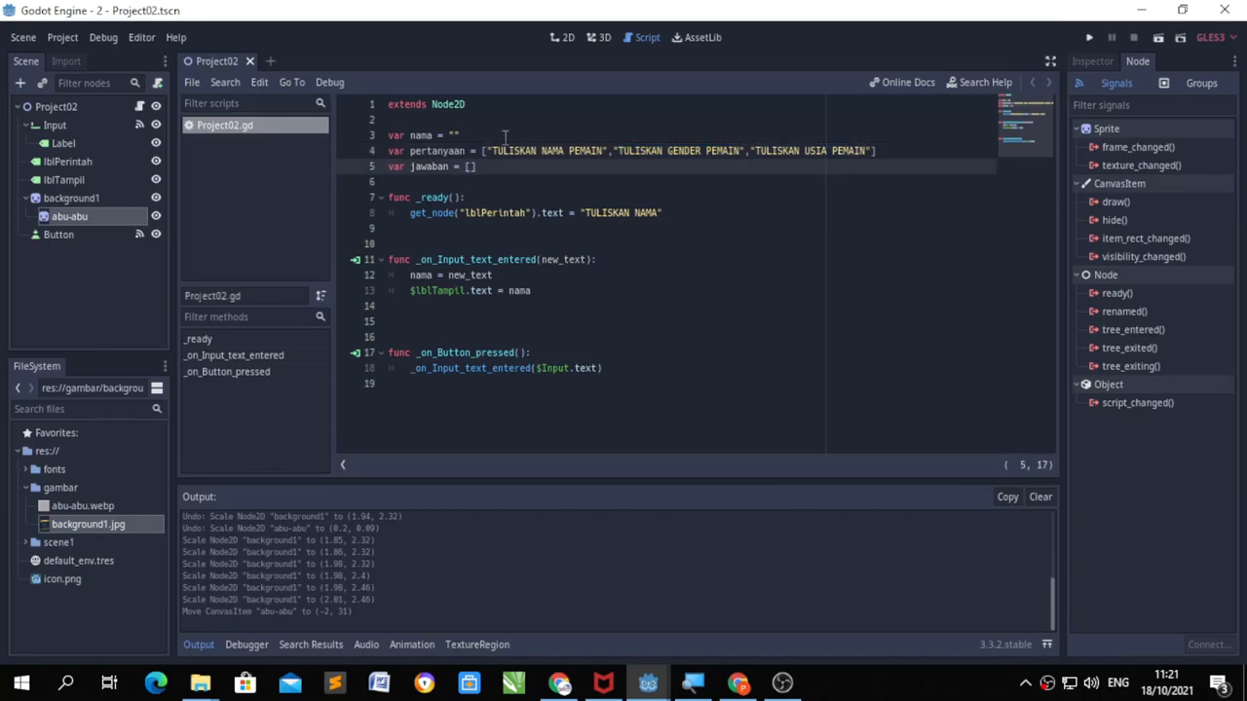
drag(492, 151, 866, 152)
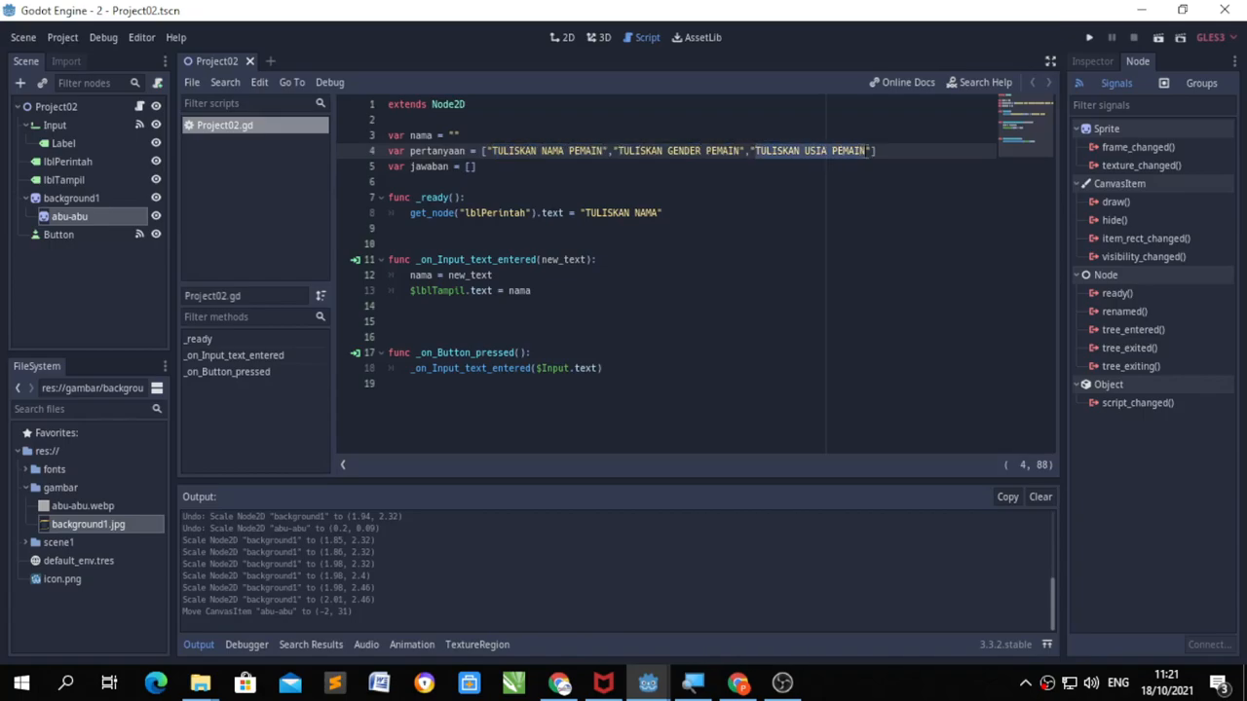
click(470, 167)
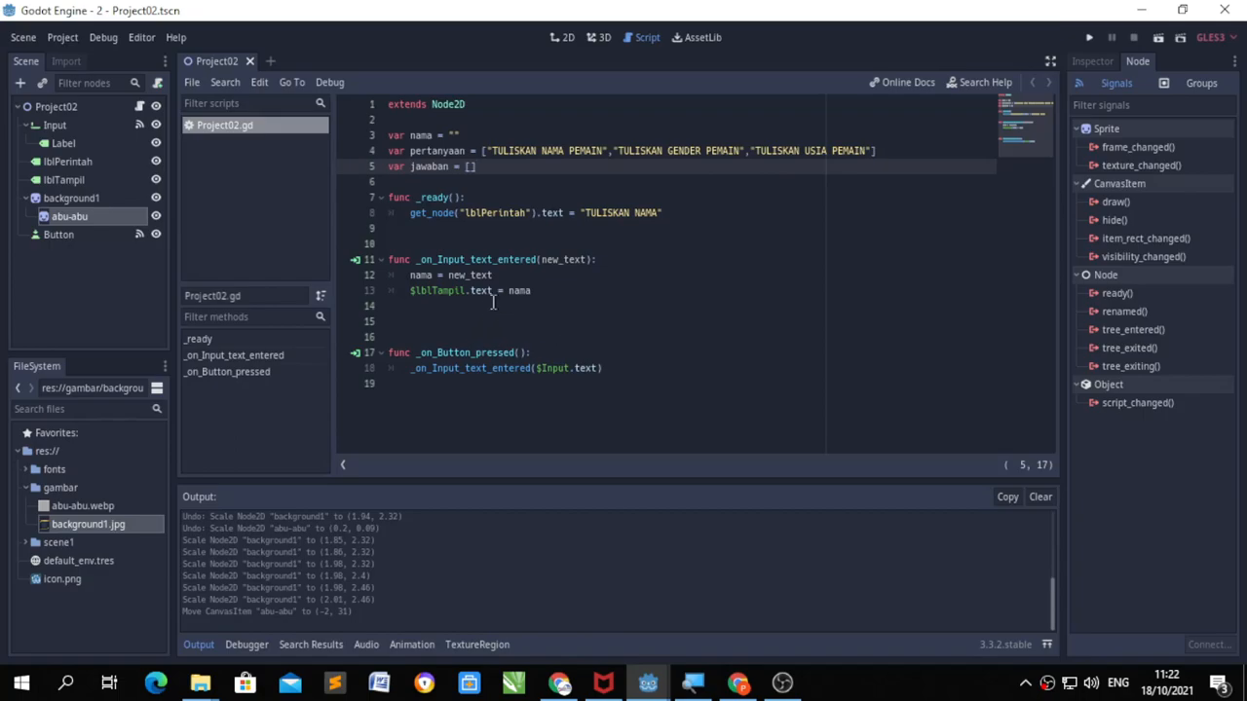
click(571, 292)
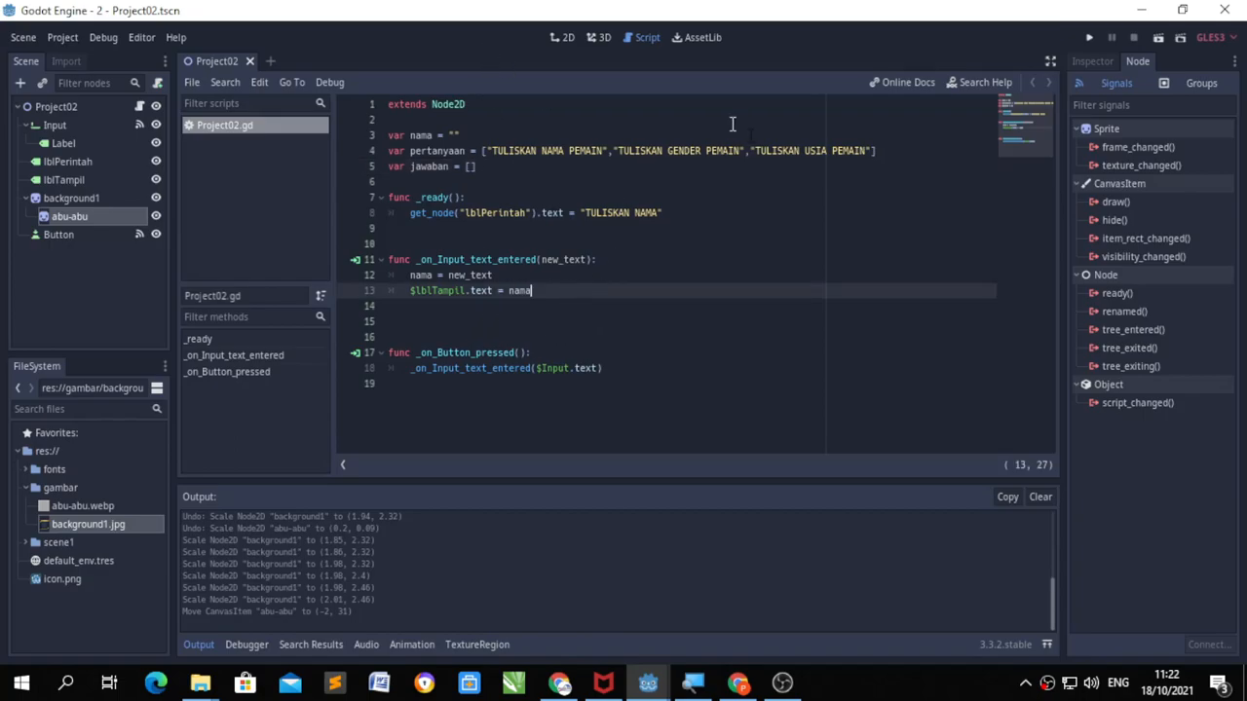
drag(611, 151, 867, 152)
click(469, 167)
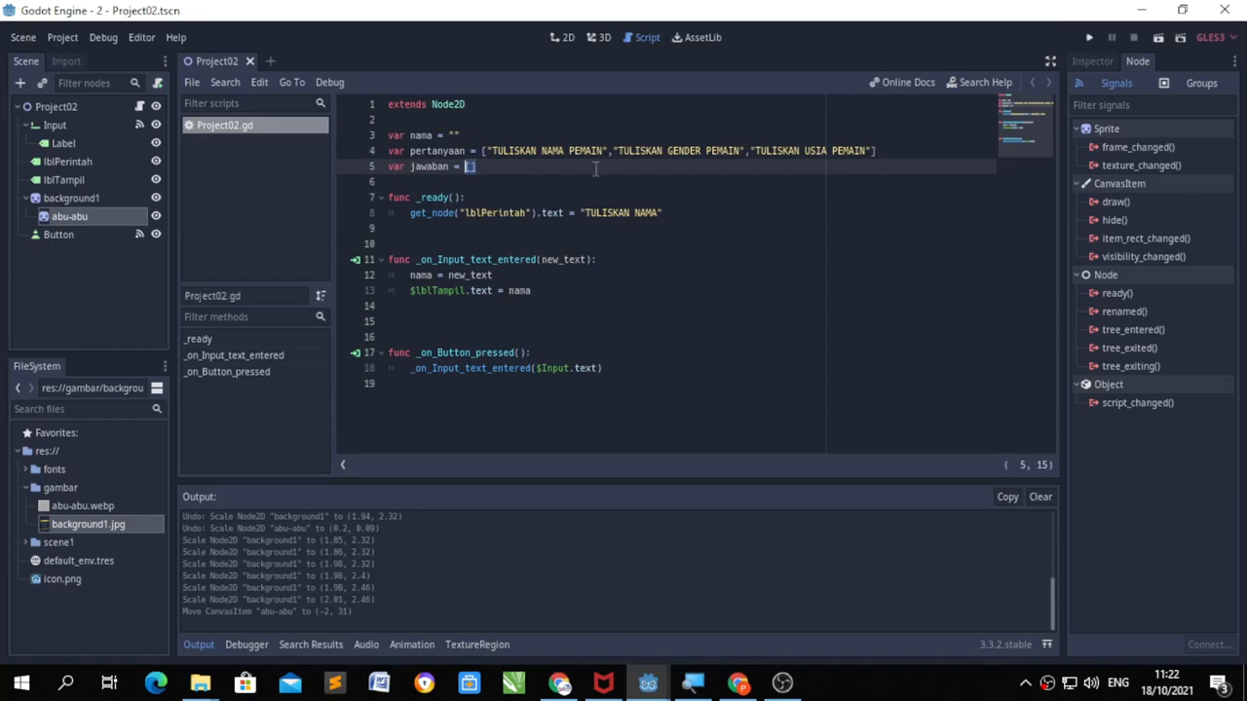
drag(608, 151, 873, 154)
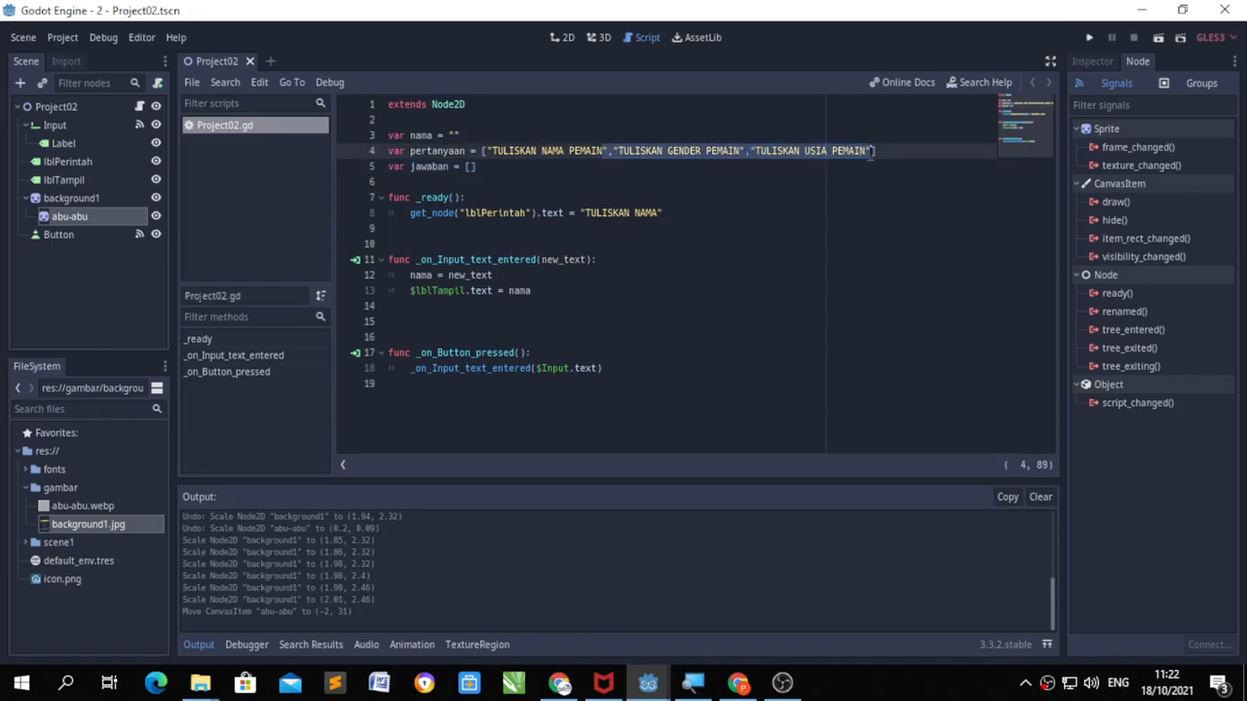
key(BackSpace)
key(ctrl+z)
click(613, 182)
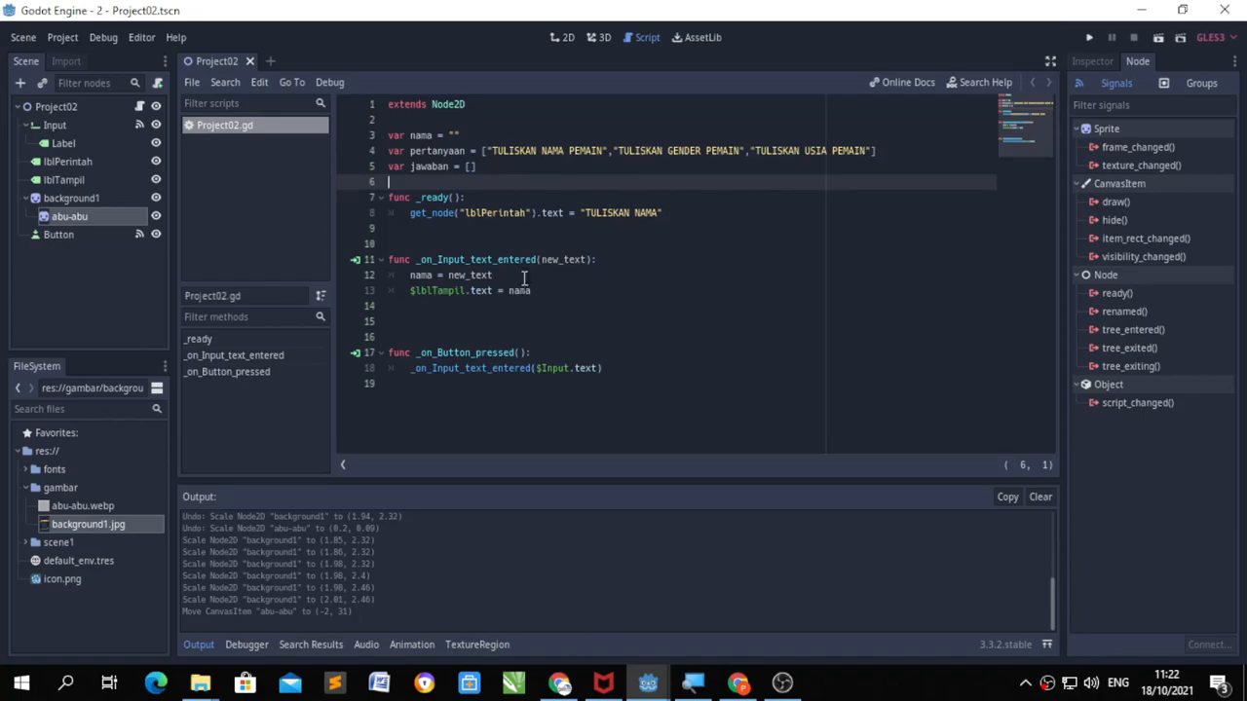
Step: In _ready, replace the lblPerintah text with "isi dari array pertanyaan adalah " followed by a + operator
mouse_move(586, 213)
mouse_down()
mouse_move(645, 212)
mouse_move(580, 212)
mouse_up()
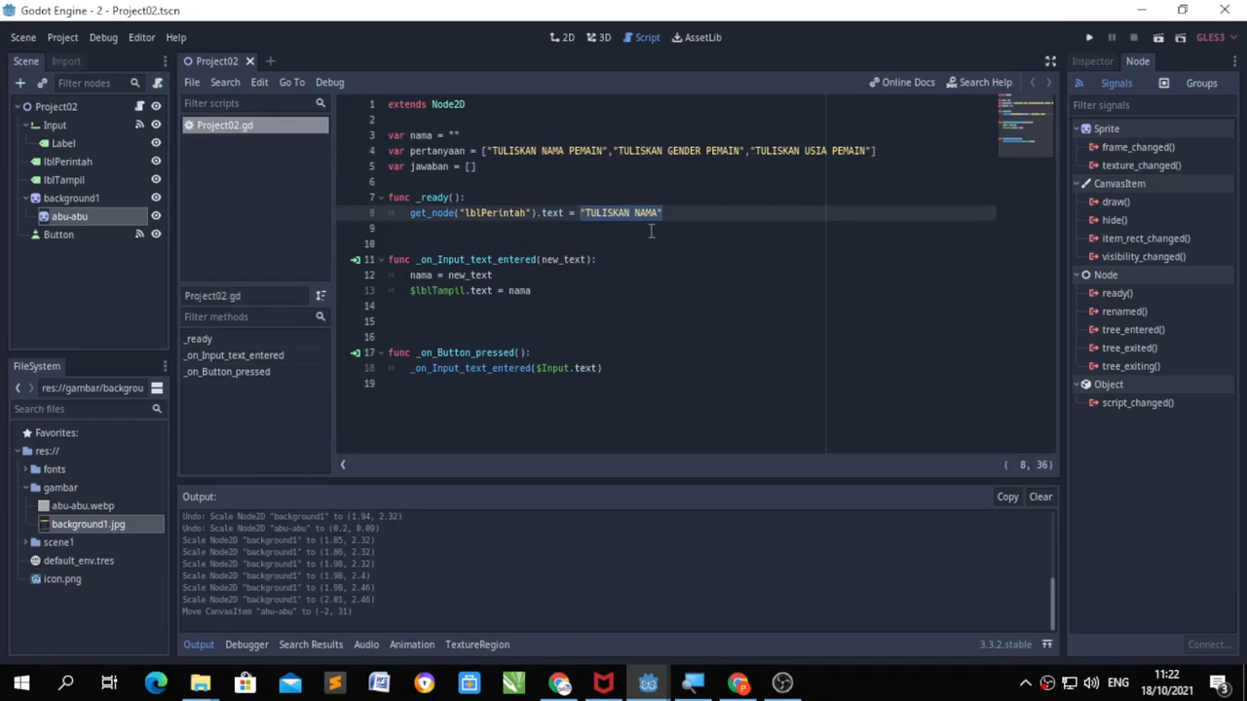
drag(658, 213, 586, 212)
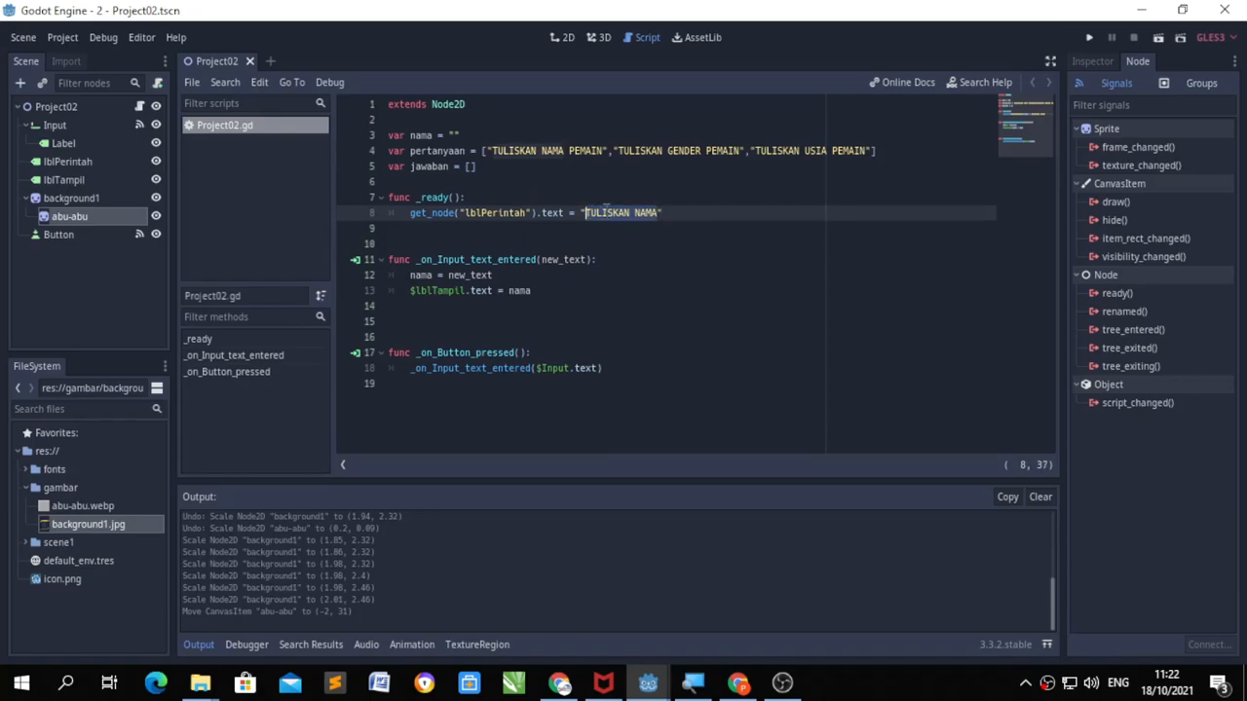
text(isi dari array pertanyaan adalah ")
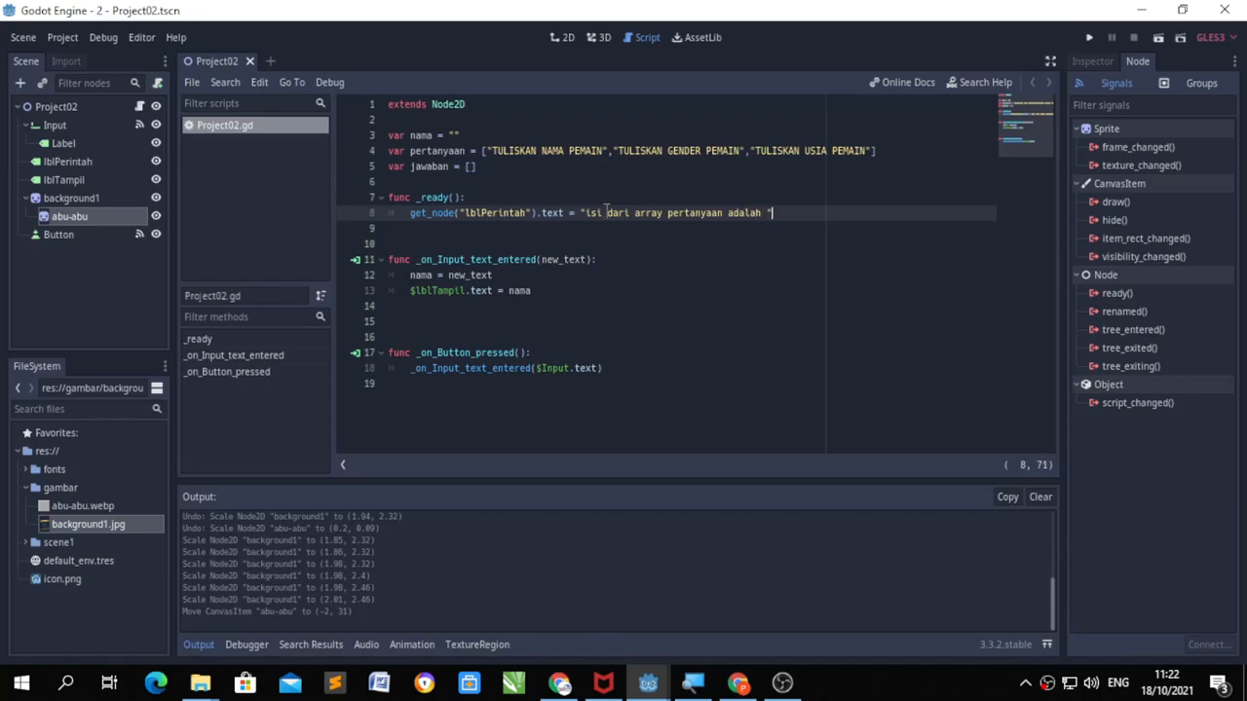
text( +)
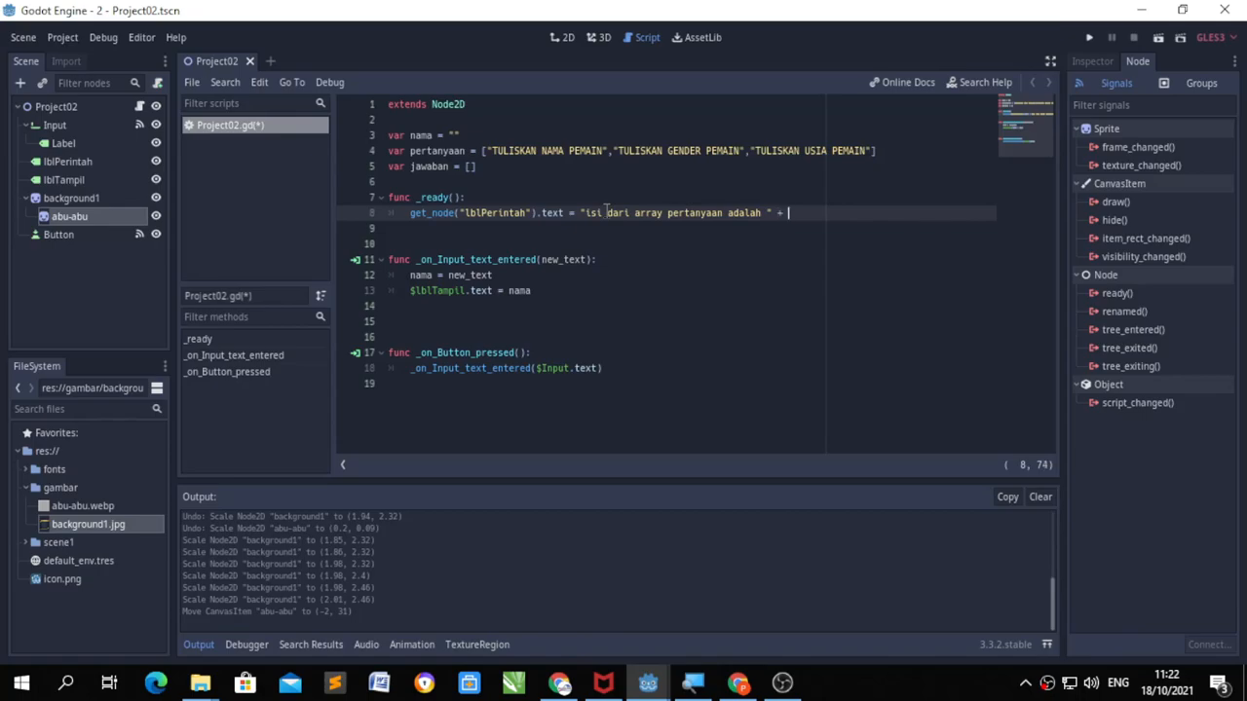
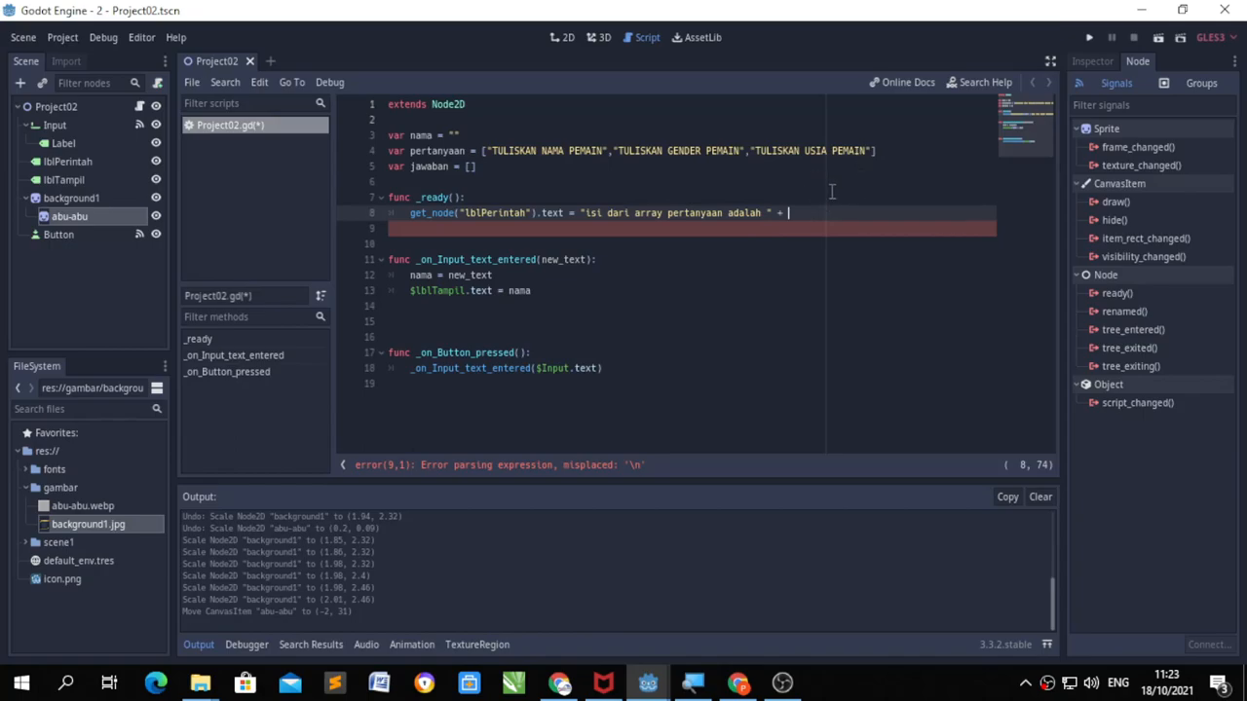
Step: Complete the lblPerintah text expression with pertanyaan.count()
text(pertanyaan.)
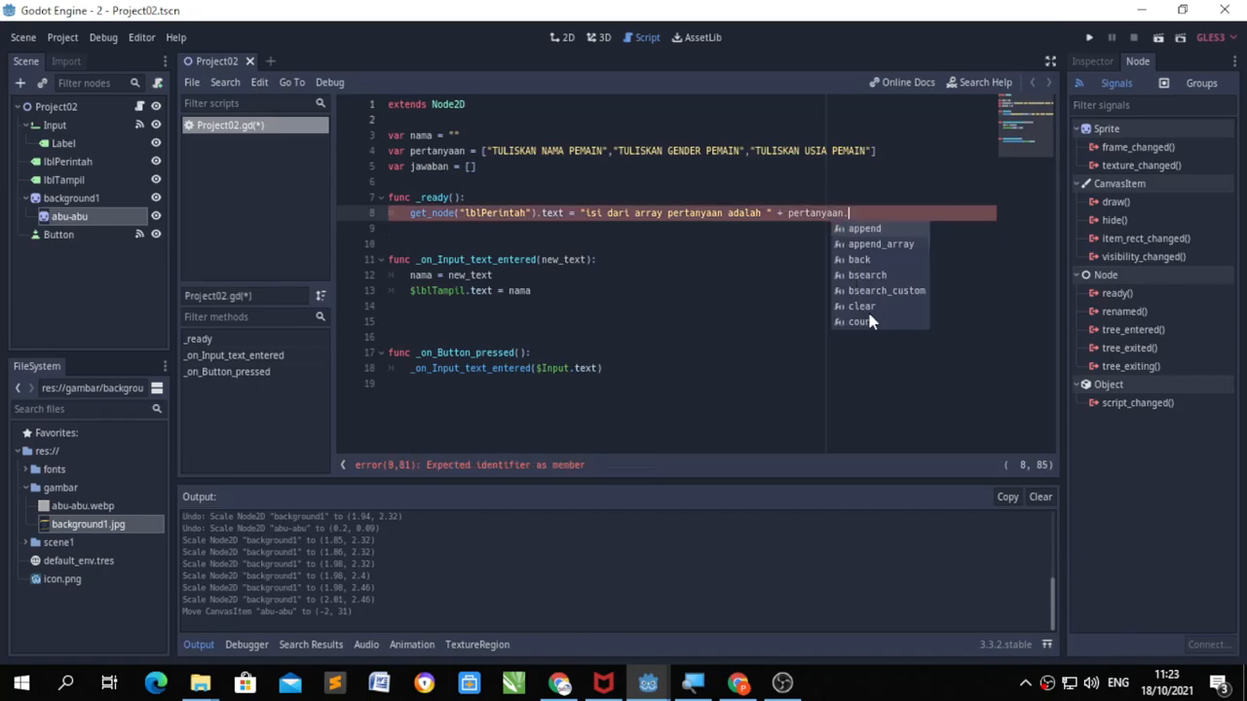
scroll(870, 326, down, 6)
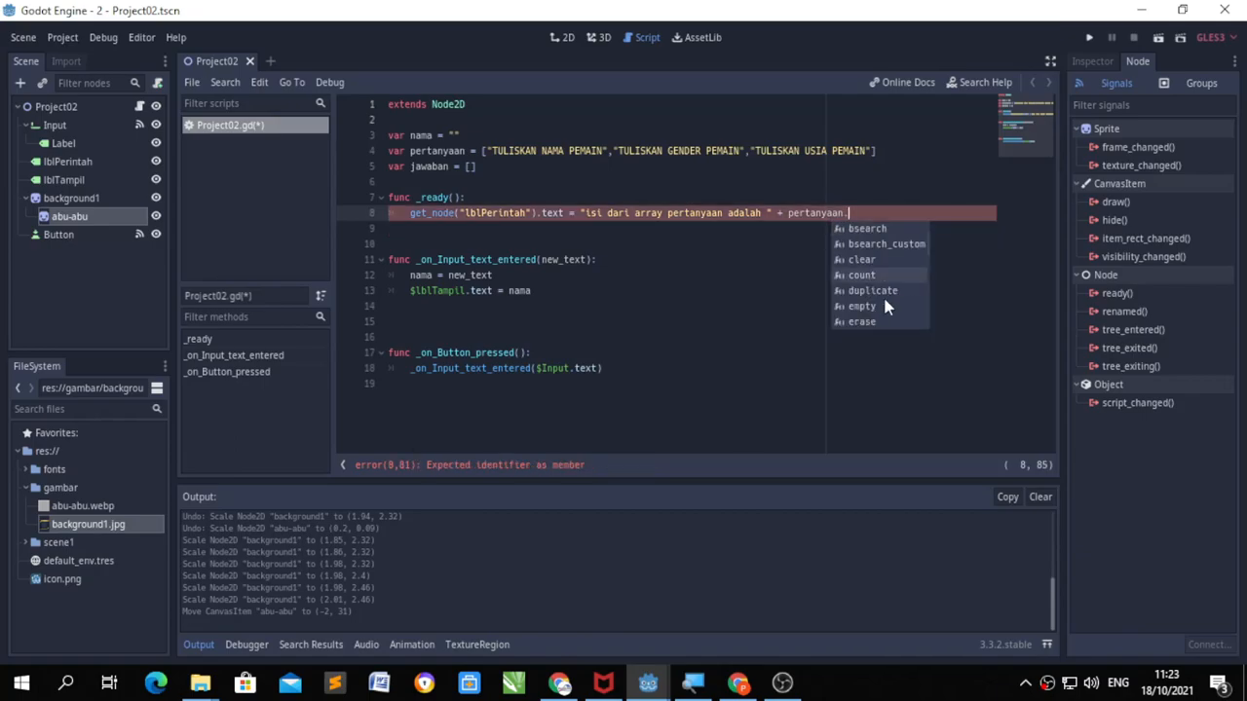
key(Return)
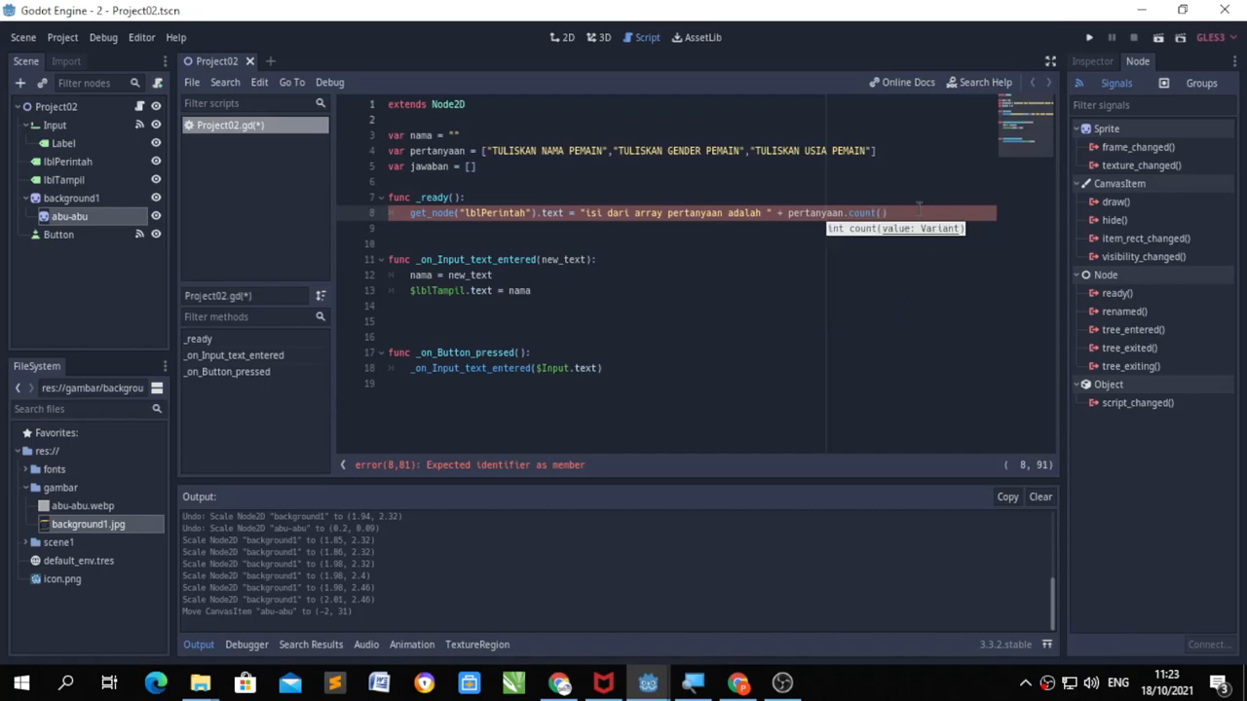
Step: Save the script and run the project
click(840, 259)
key(ctrl+s)
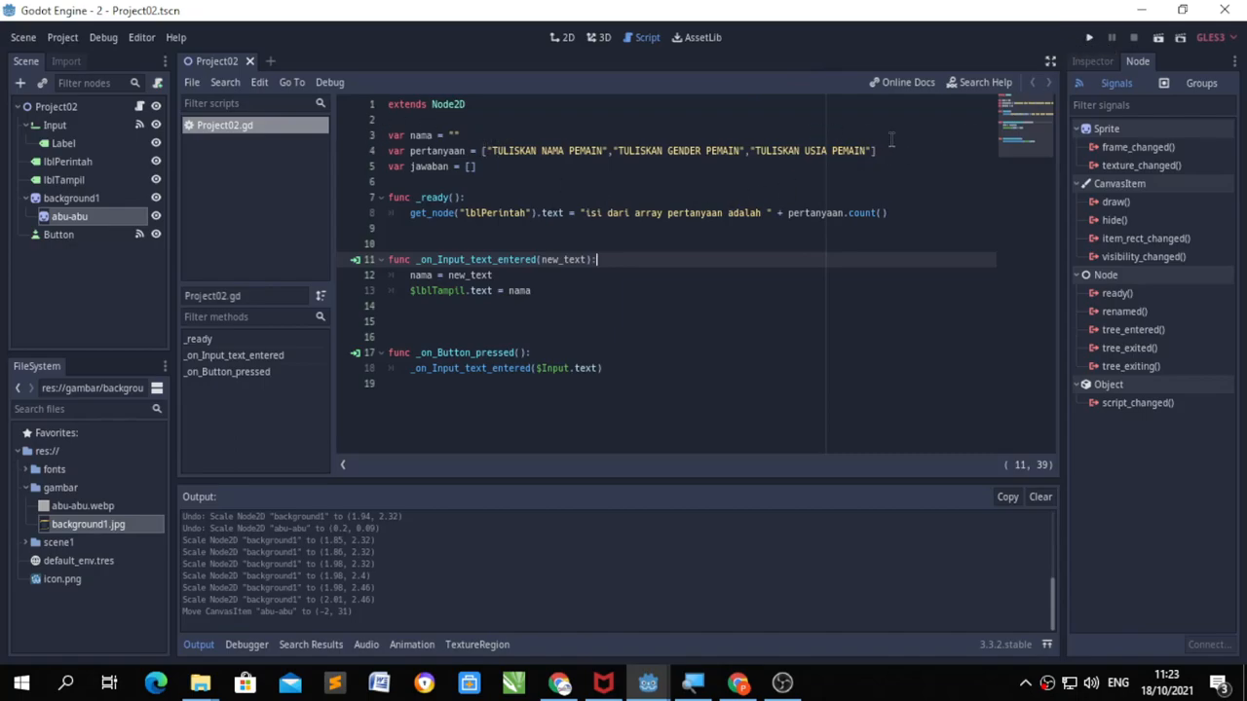
click(1091, 37)
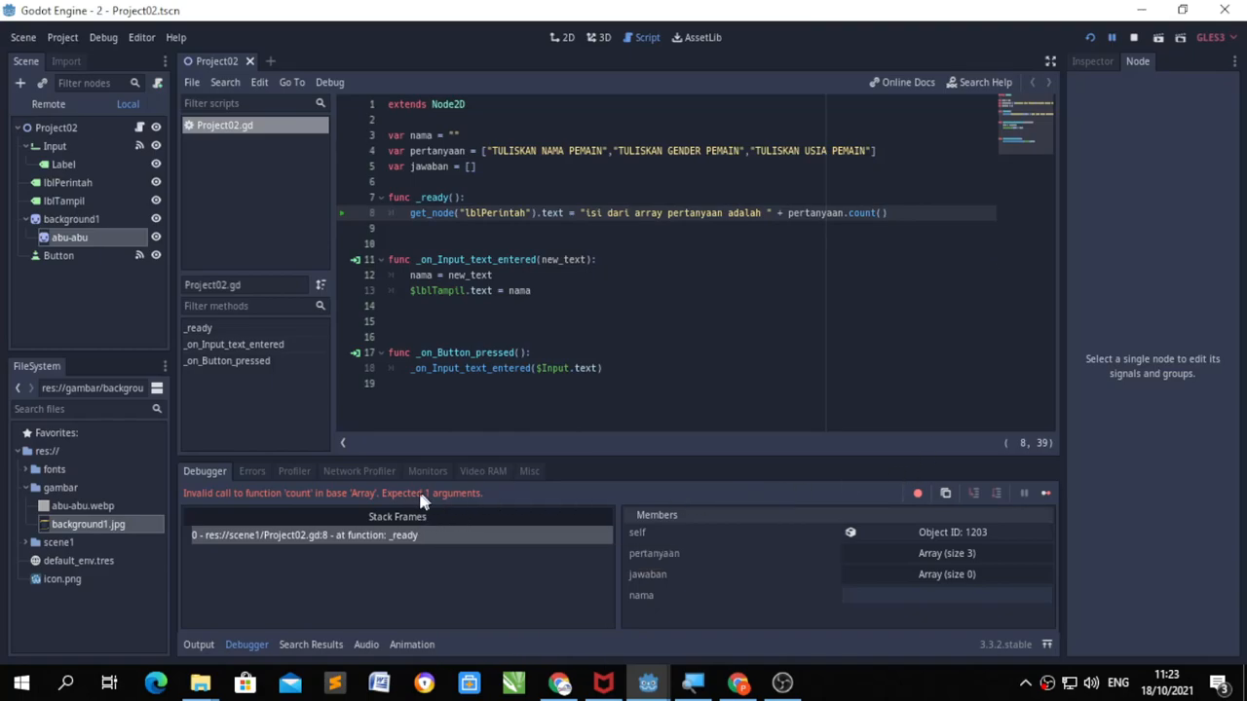
click(890, 215)
click(883, 214)
text(a)
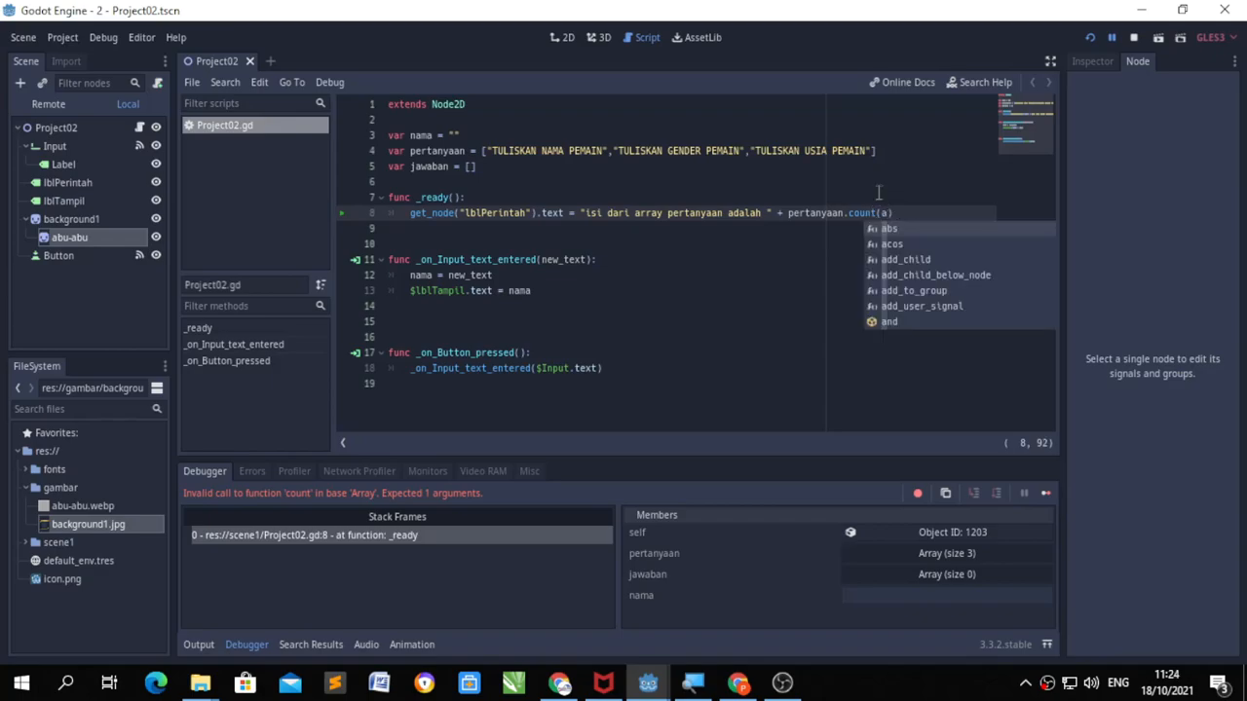
key(BackSpace)
Step: Replace pertanyaan.count() with len(pertanyaan) in the lblPerintah text expression
drag(895, 215, 846, 221)
text(.)
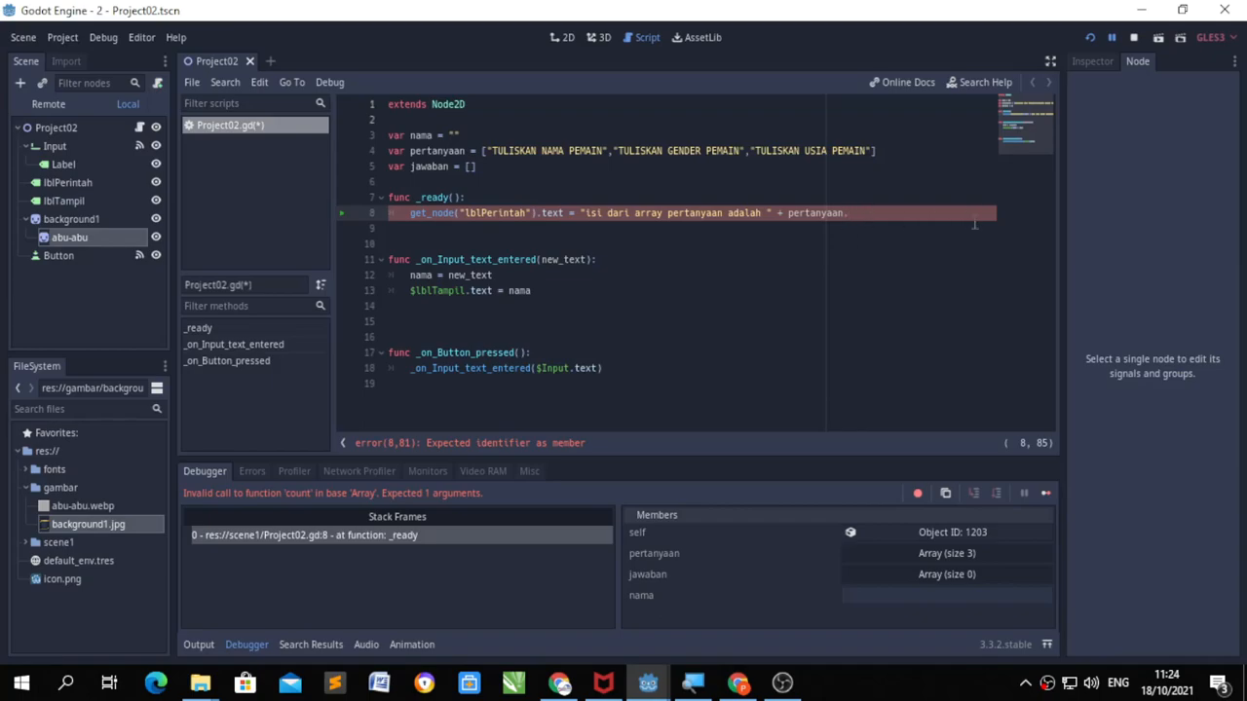
key(Left)
key(Left)
key(Left)
key(Left)
key(Left)
key(Left)
key(Left)
key(Left)
key(Left)
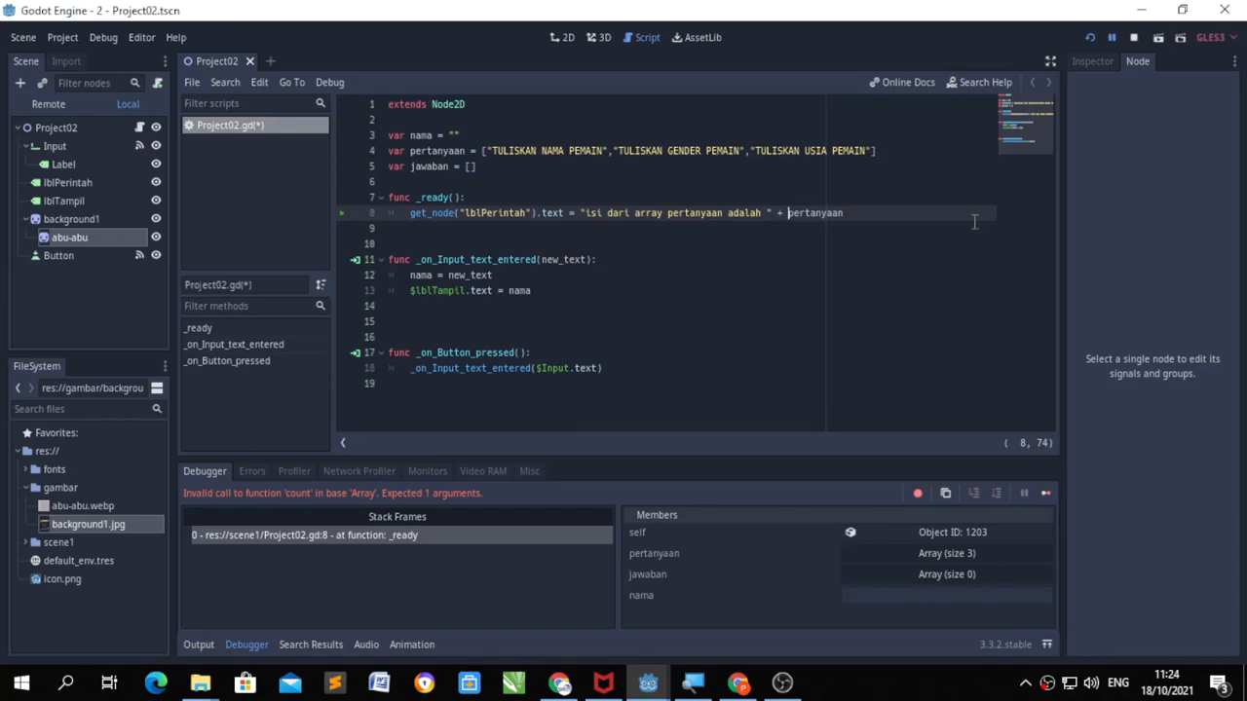
text(len()
click(977, 212)
text())
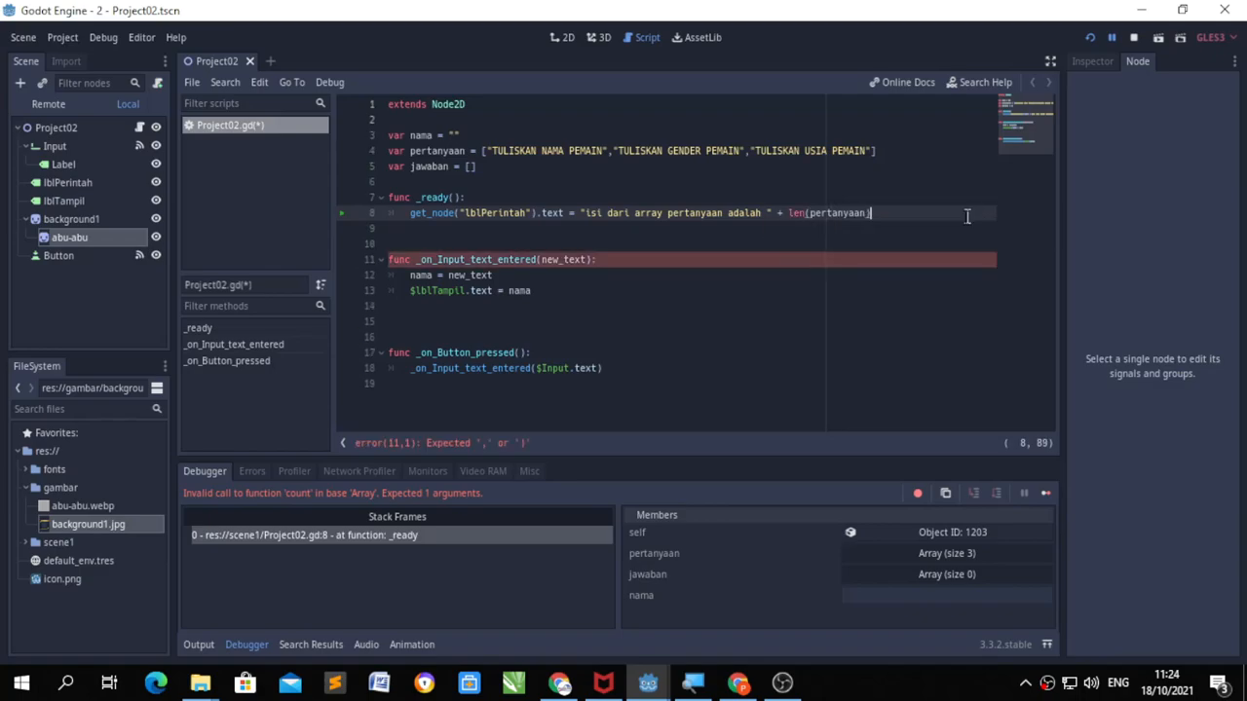
click(819, 283)
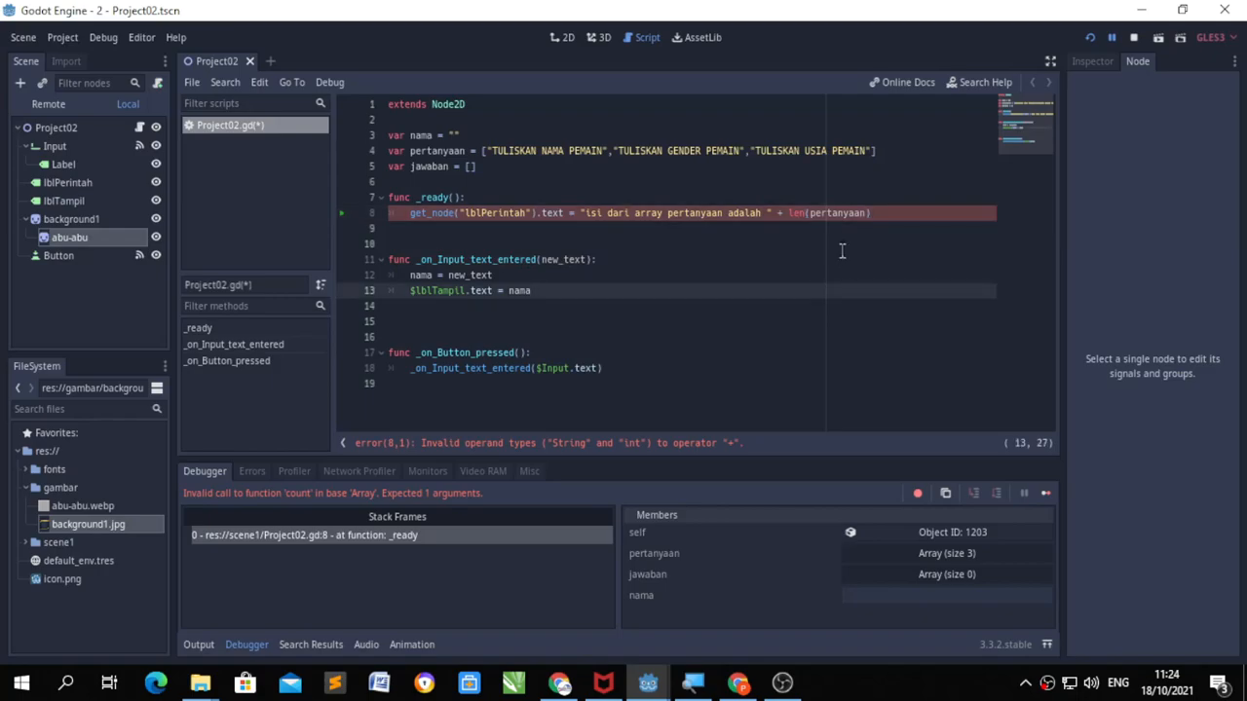
mouse_move(857, 217)
click(870, 216)
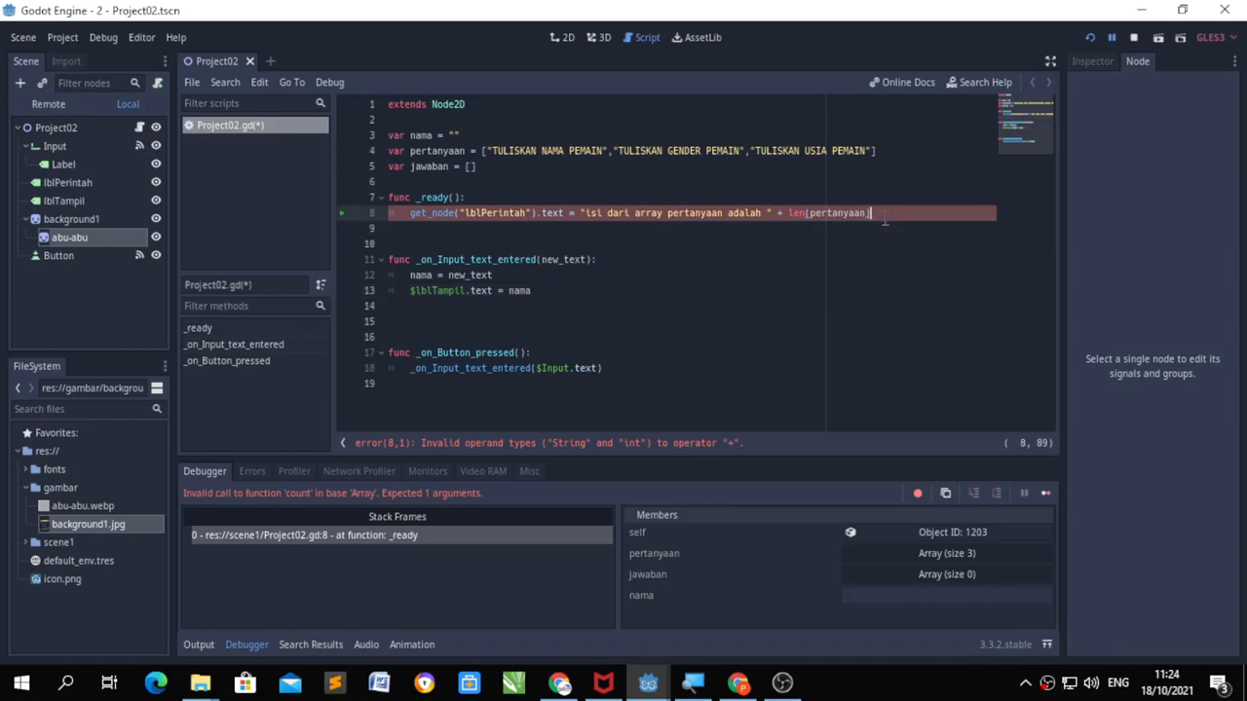
mouse_move(854, 207)
click(782, 682)
click(1233, 546)
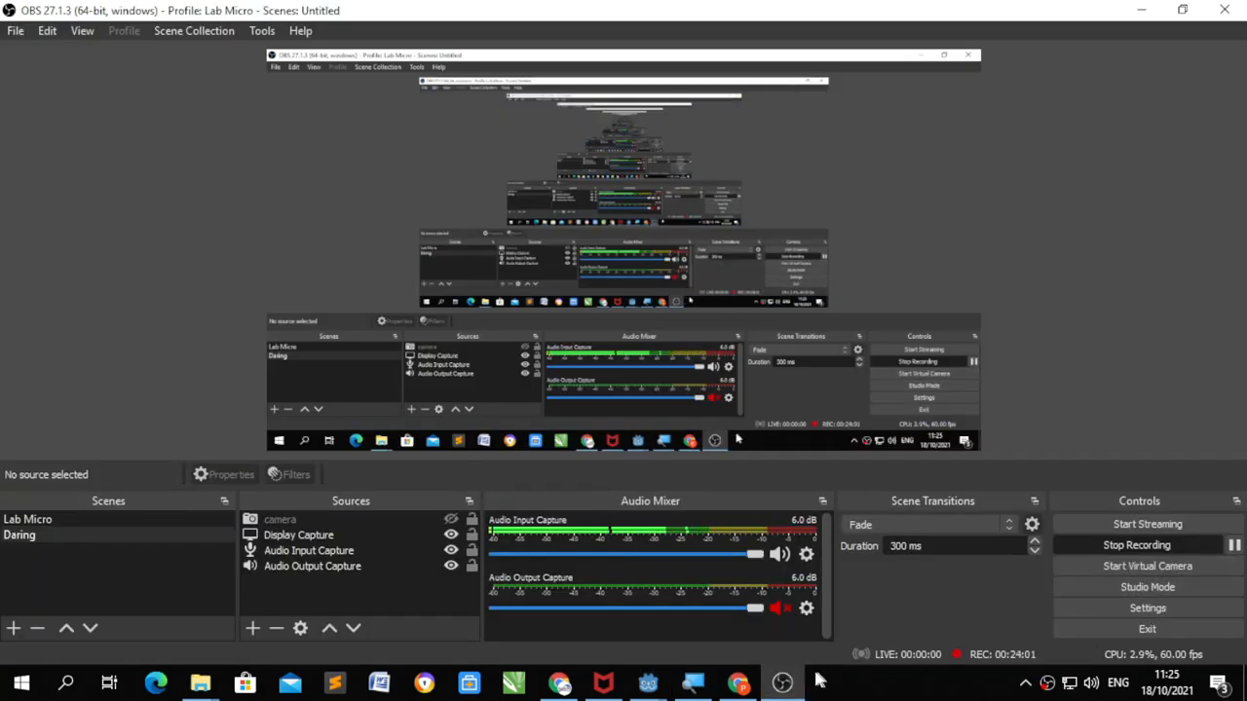
Step: In _ready, remove the + operator, move len(pertanyaan) onto its own line, and prefix it with a copy of get_node("lblPerintah").text
click(782, 682)
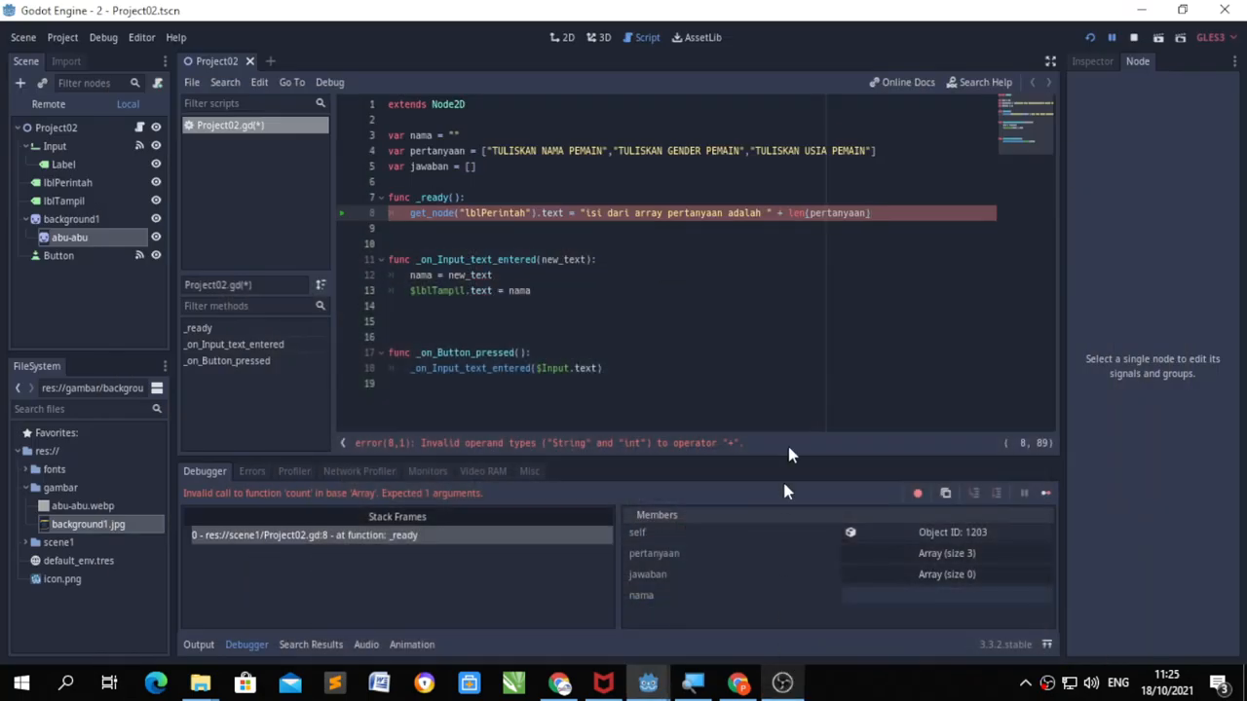
click(778, 213)
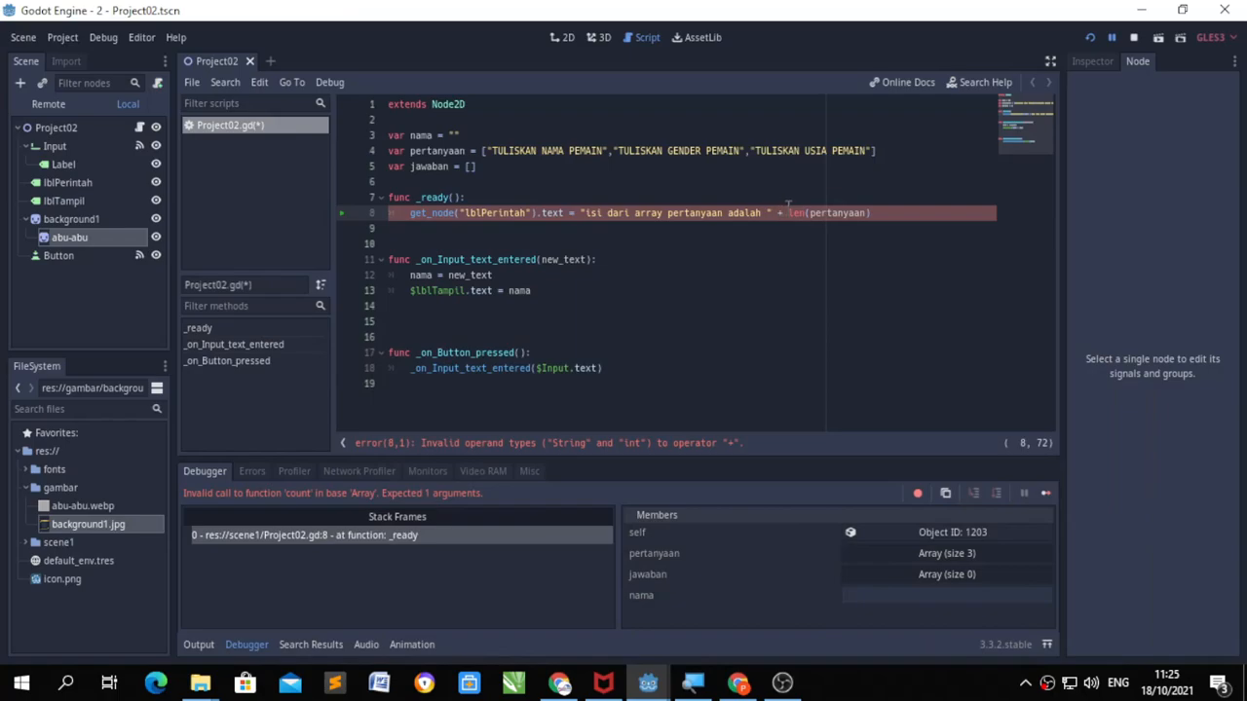
drag(410, 213, 563, 209)
key(ctrl+c)
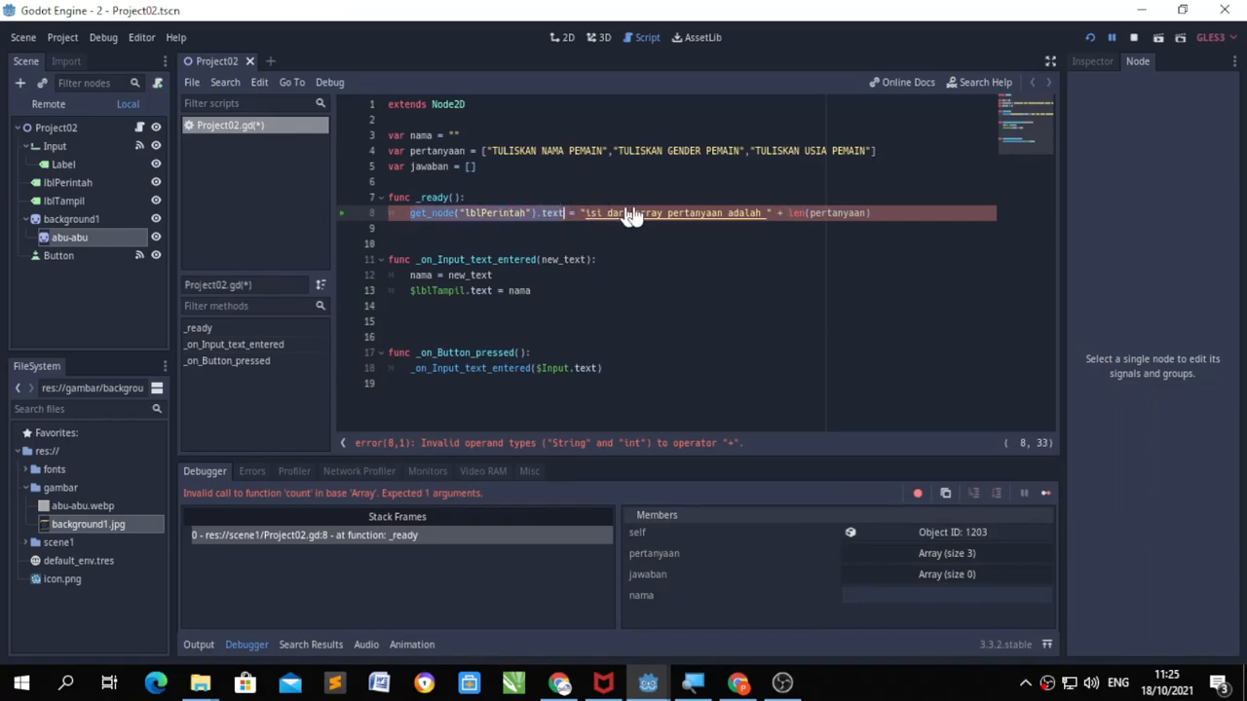
click(779, 213)
key(Right)
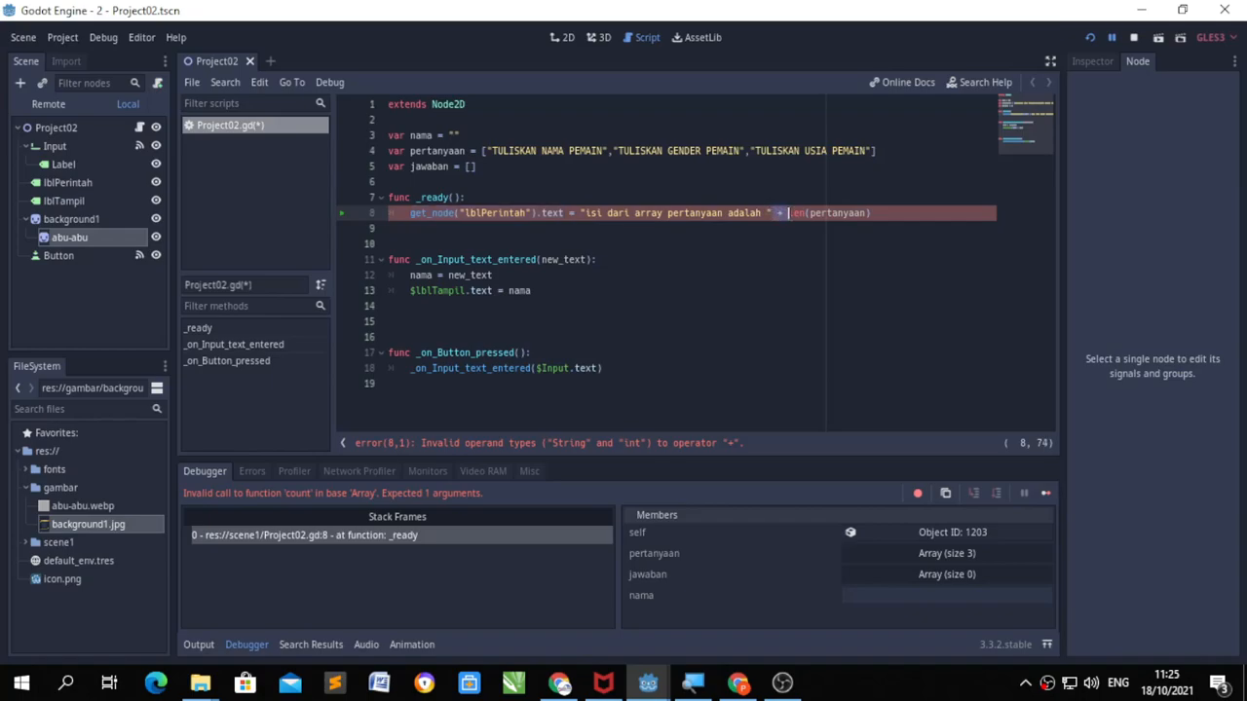
key(BackSpace)
key(Return)
key(ctrl+v)
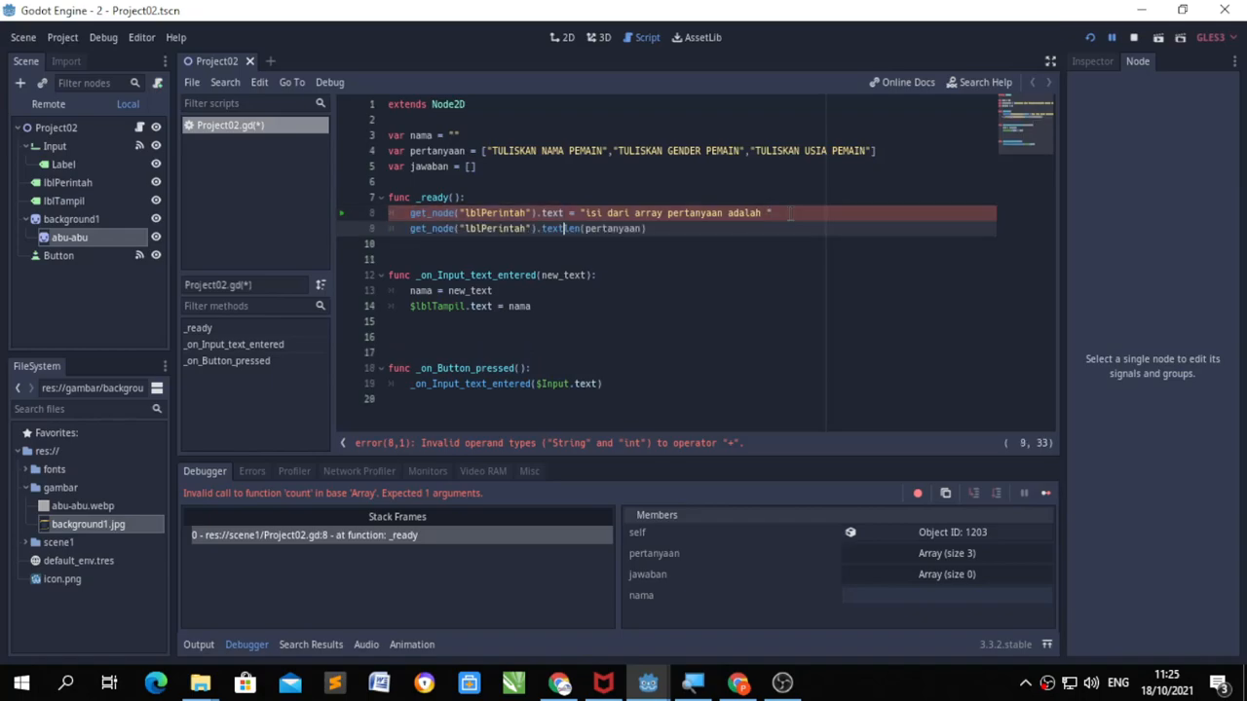
Step: On the new line, replace the text property of lblPerintah with append before len(pertanyaan)
text(+)
key(BackSpace)
key(BackSpace)
key(BackSpace)
key(BackSpace)
key(BackSpace)
text(app)
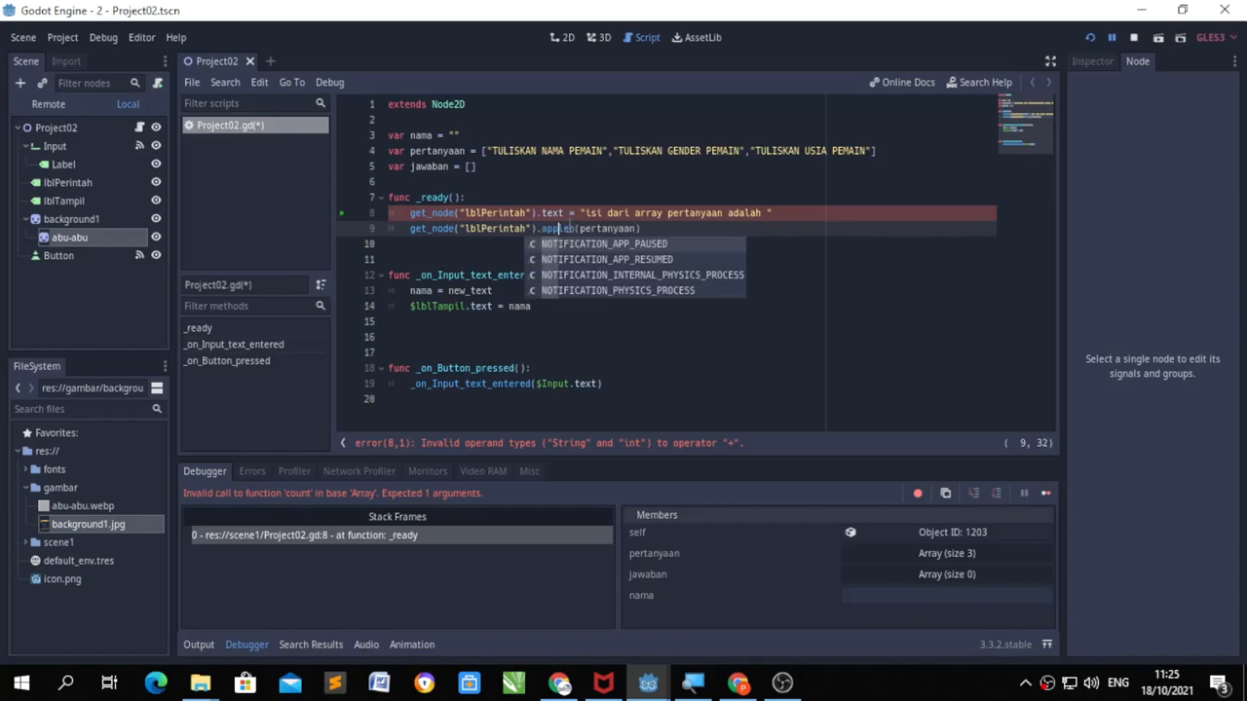
text(end)
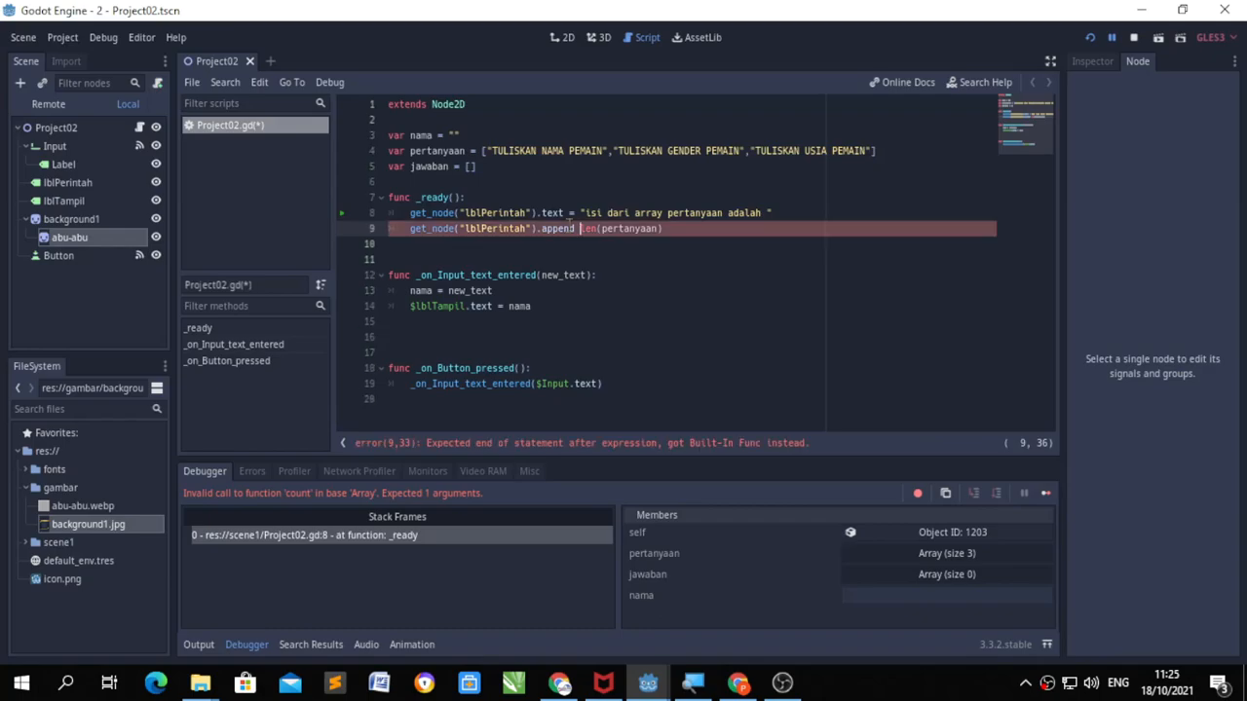
Step: Delete append and len(pertanyaan) from the second lblPerintah line, keeping only get_node("lblPerintah") and its trailing dot
click(685, 223)
key(BackSpace)
key(BackSpace)
key(BackSpace)
key(BackSpace)
key(BackSpace)
key(BackSpace)
key(BackSpace)
key(BackSpace)
key(BackSpace)
key(BackSpace)
key(BackSpace)
key(BackSpace)
key(BackSpace)
key(BackSpace)
key(BackSpace)
key(BackSpace)
key(BackSpace)
key(BackSpace)
key(BackSpace)
key(BackSpace)
key(BackSpace)
key(BackSpace)
Step: Try to find an append method on the lblPerintah node through code completion
text(app)
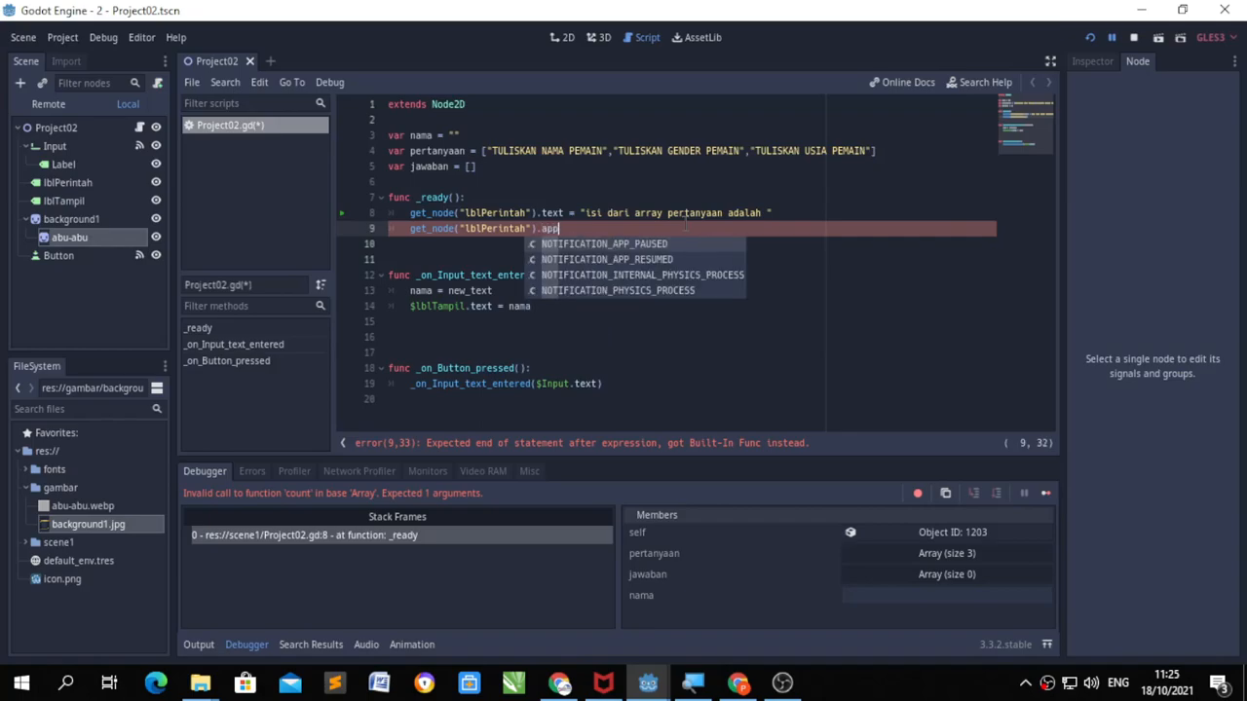
key(BackSpace)
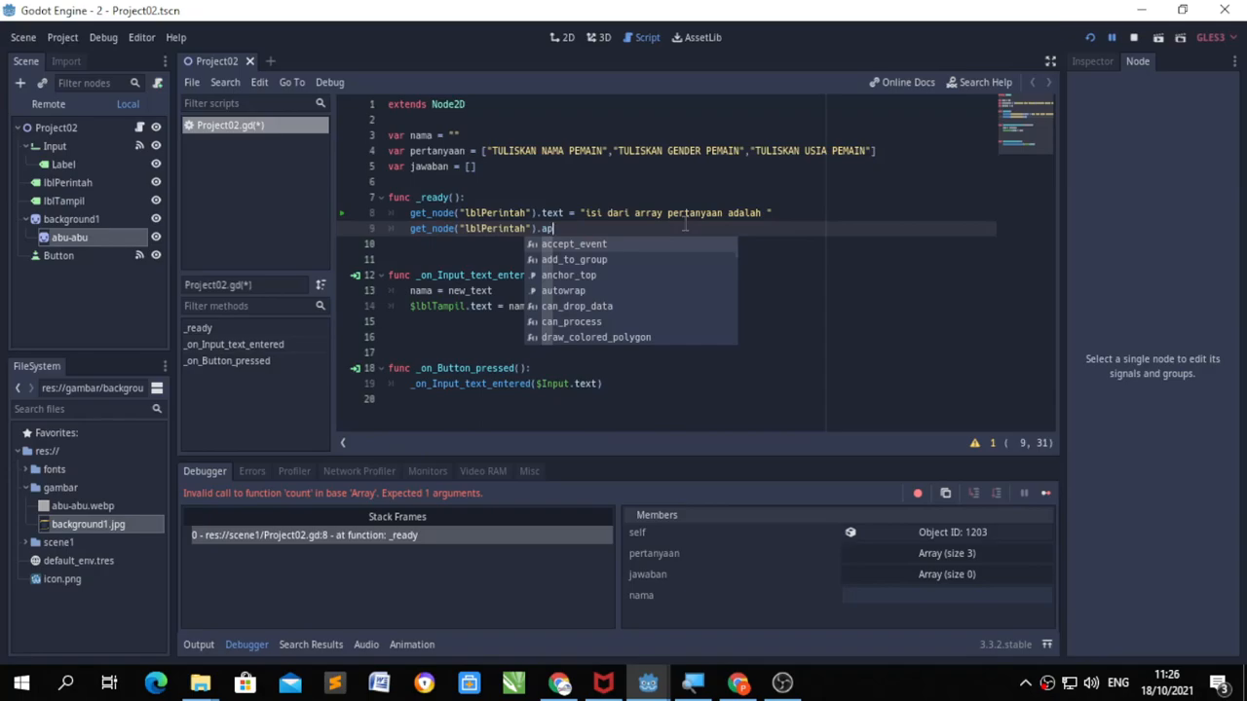
key(BackSpace)
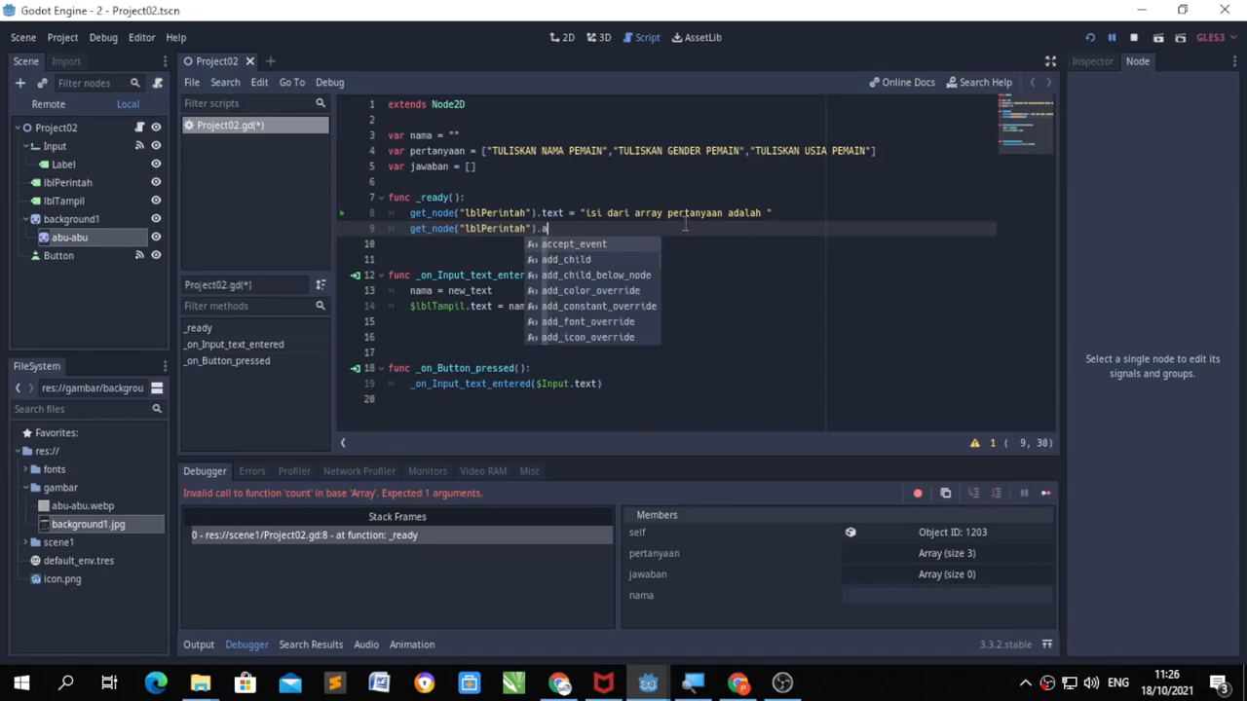
key(BackSpace)
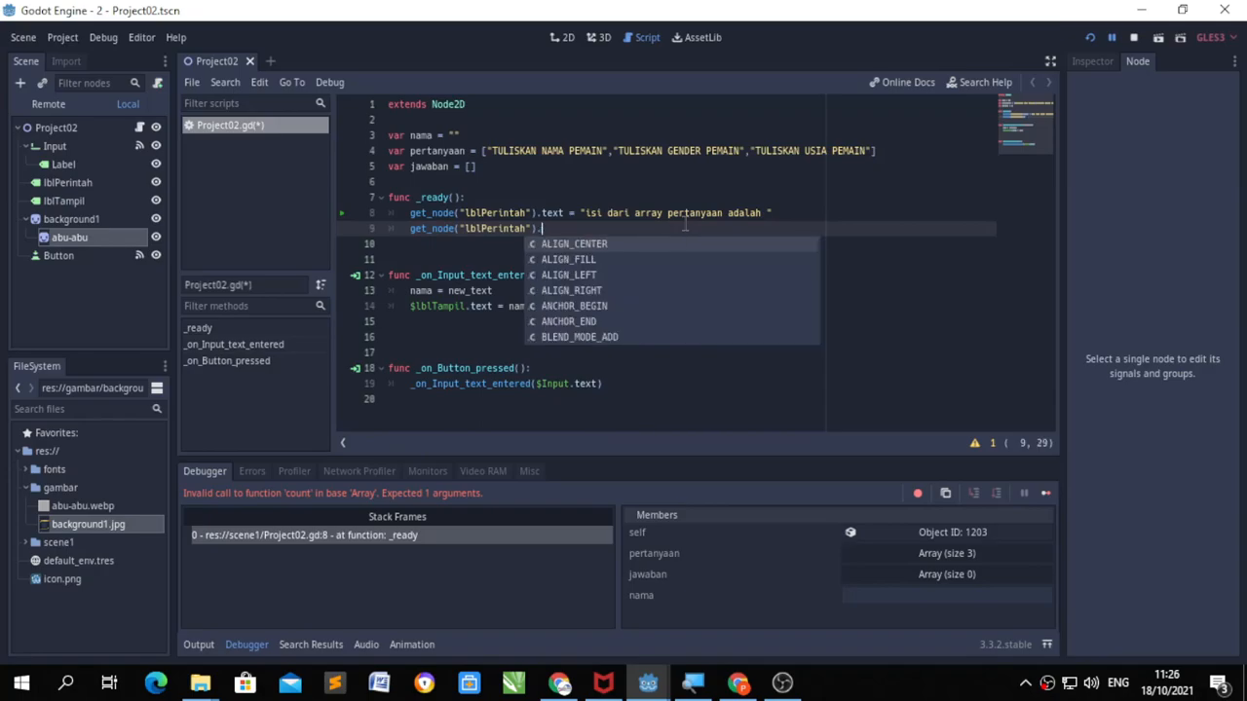
Step: Try to find an append method on the text property of lblPerintah, and clear the attempt back to get_node("lblPerintah")
text(text)
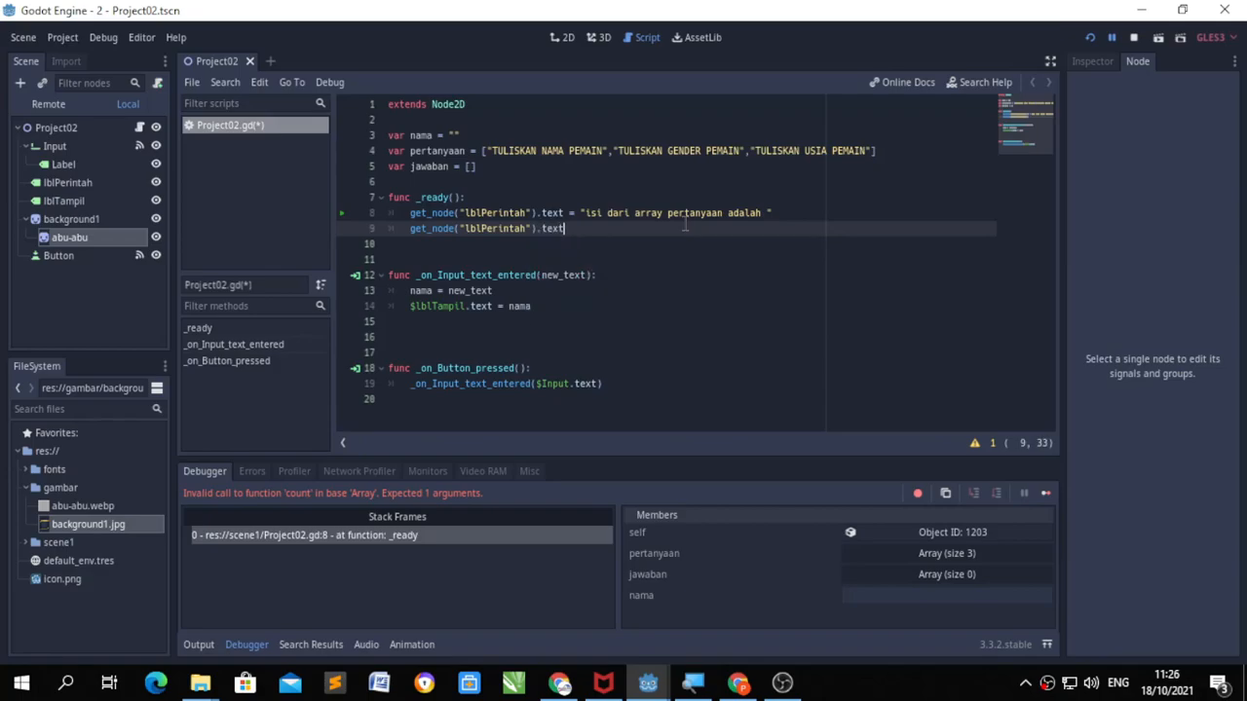
text(.a)
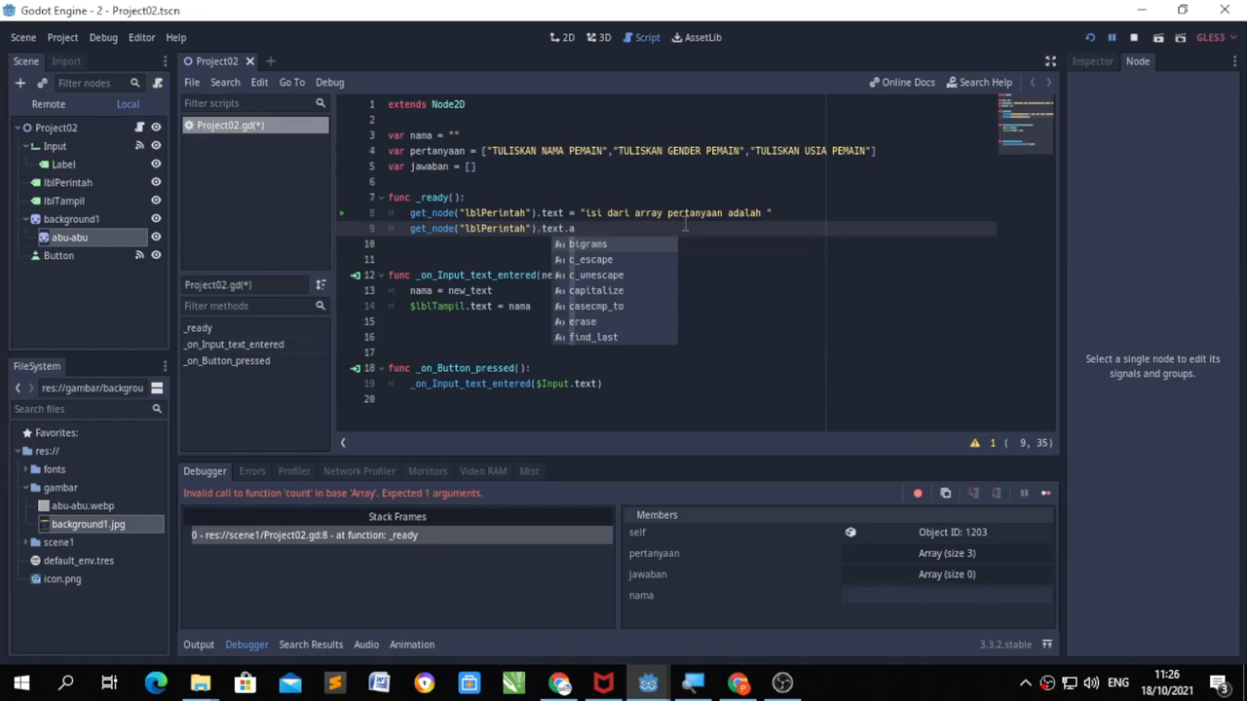
text(pp)
key(BackSpace)
key(BackSpace)
key(BackSpace)
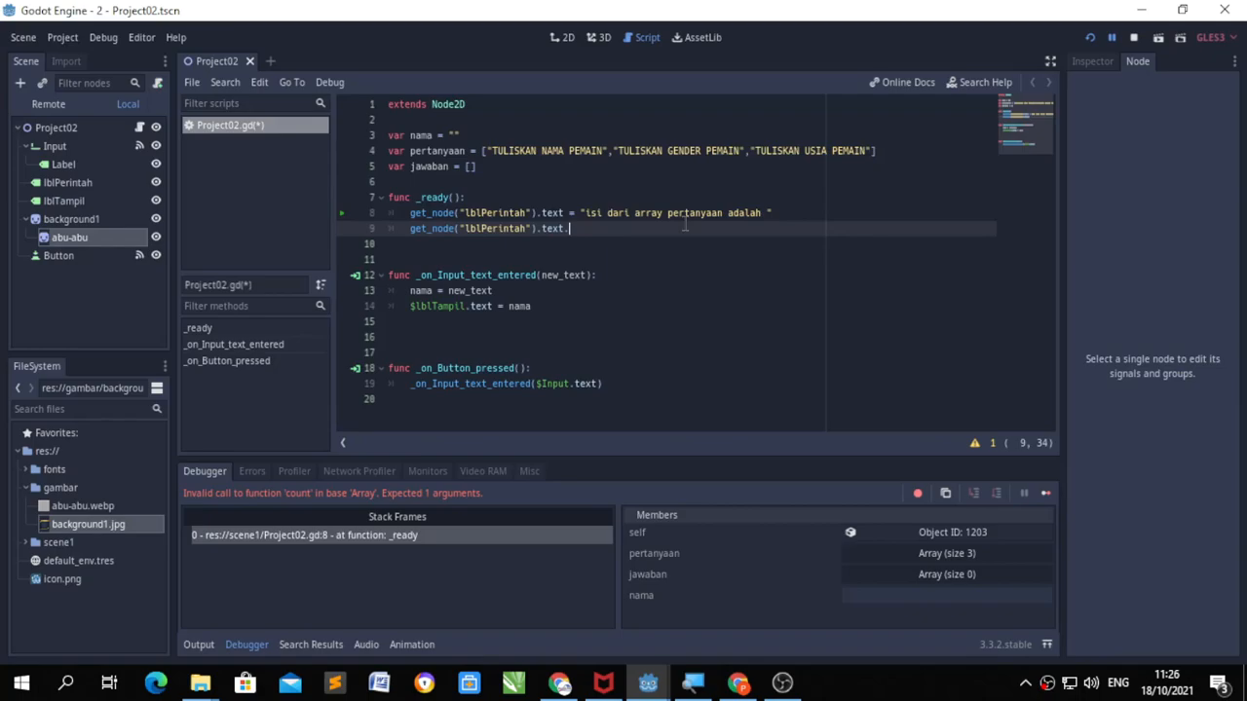
text(.ap)
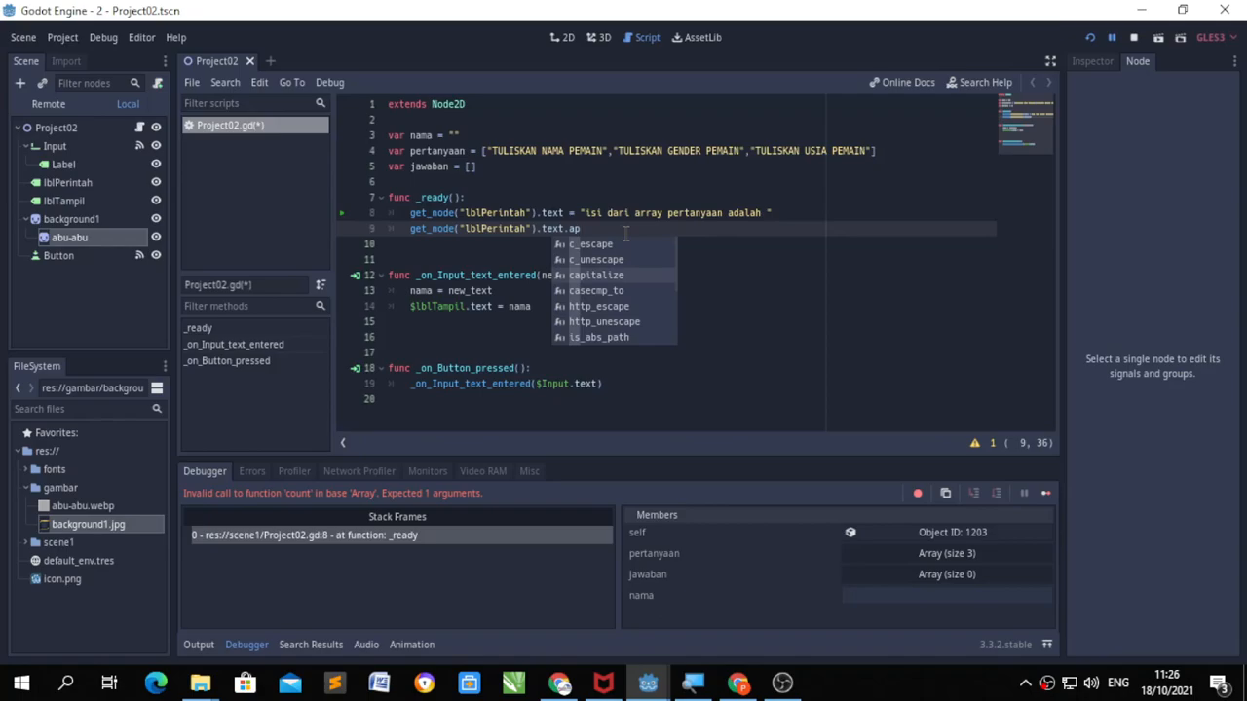
key(BackSpace)
key(BackSpace)
key(BackSpace)
key(BackSpace)
key(BackSpace)
key(BackSpace)
key(BackSpace)
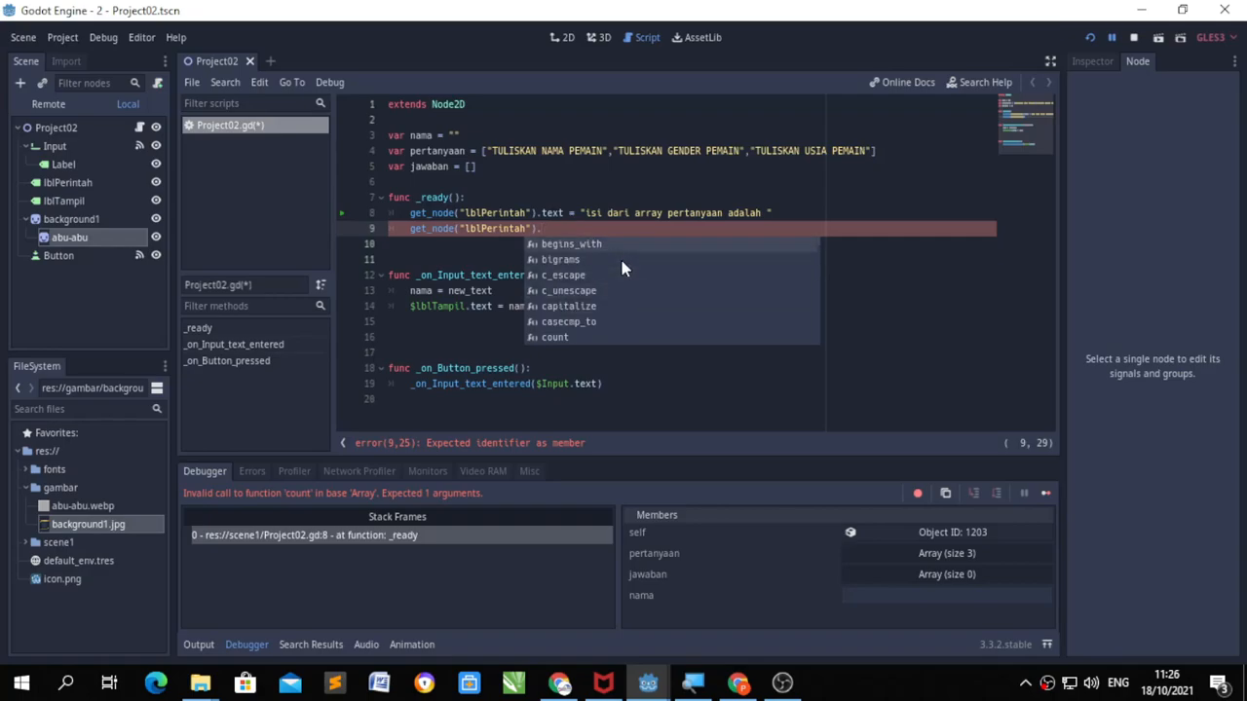
Step: Examine the code completion list of string methods for one that can append text
scroll(623, 268, down, 3)
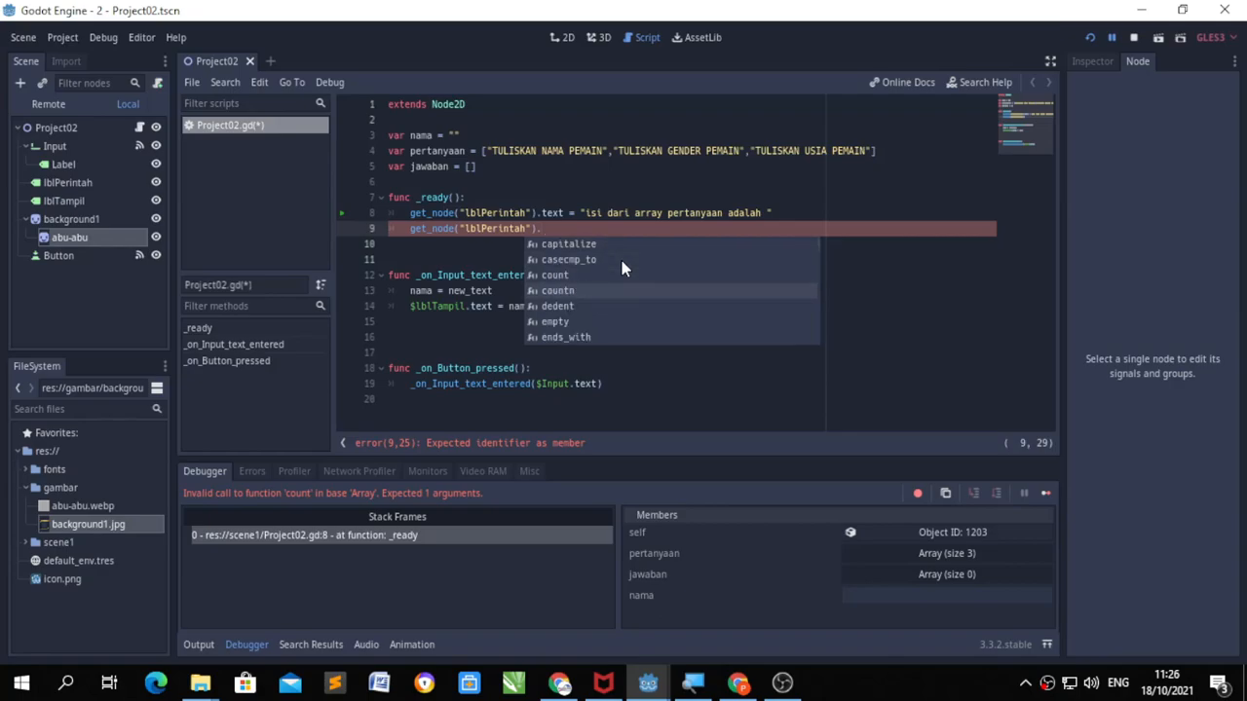
scroll(624, 268, down, 6)
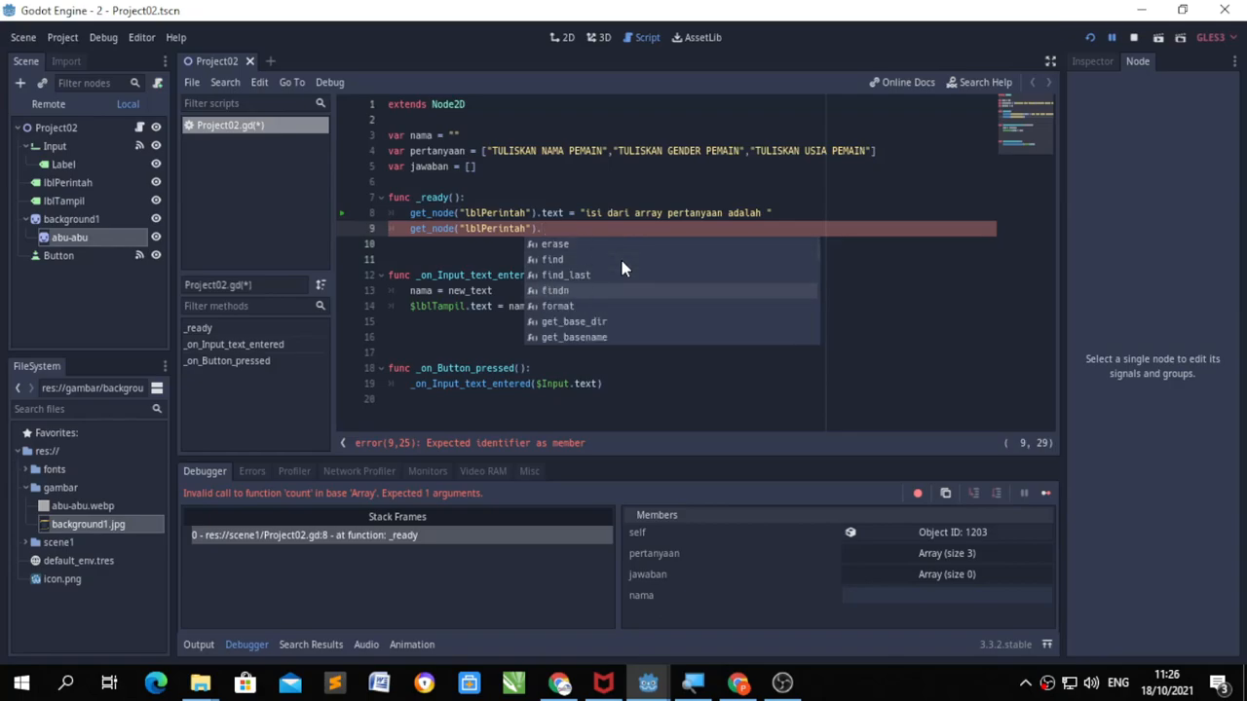
scroll(624, 268, down, 5)
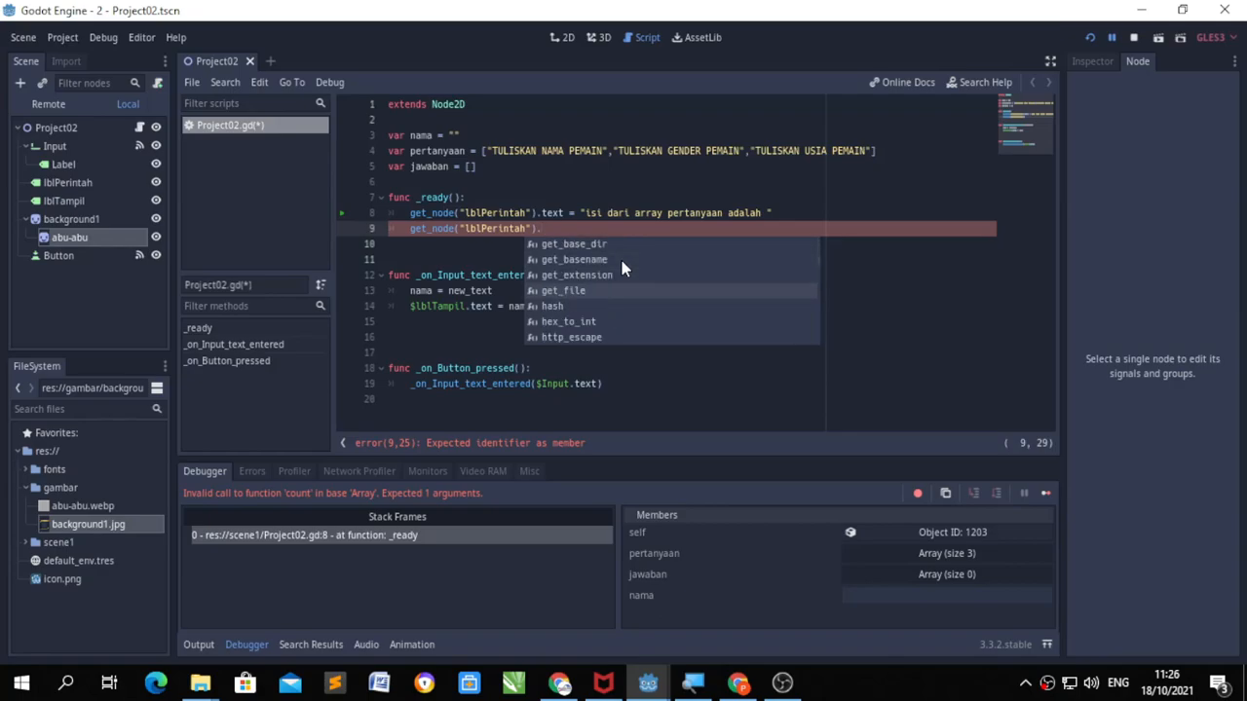
scroll(621, 265, down, 4)
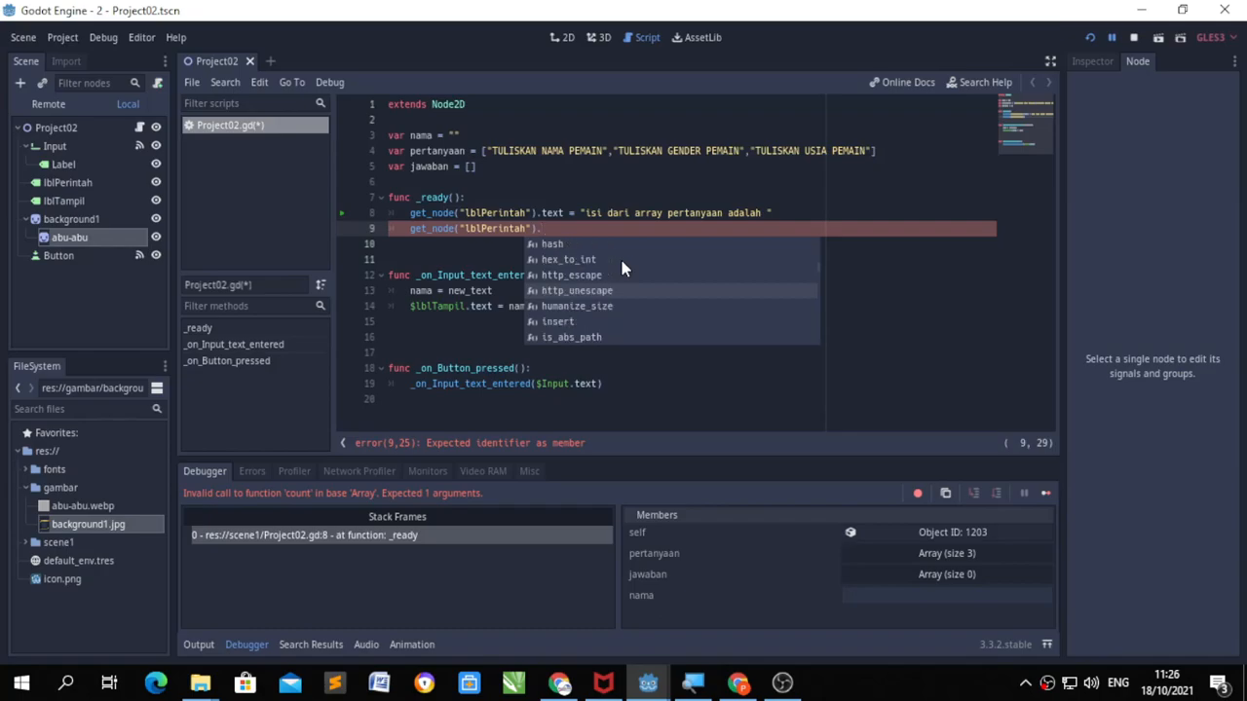
scroll(621, 268, down, 5)
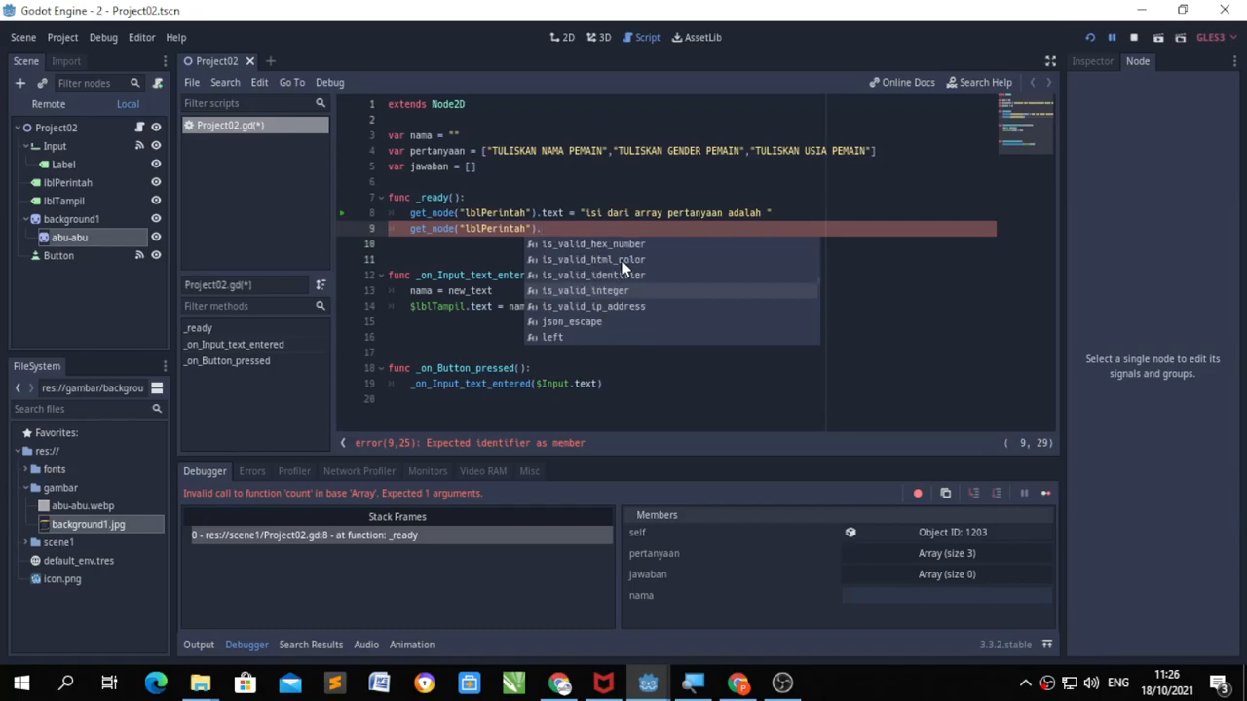
scroll(624, 268, down, 5)
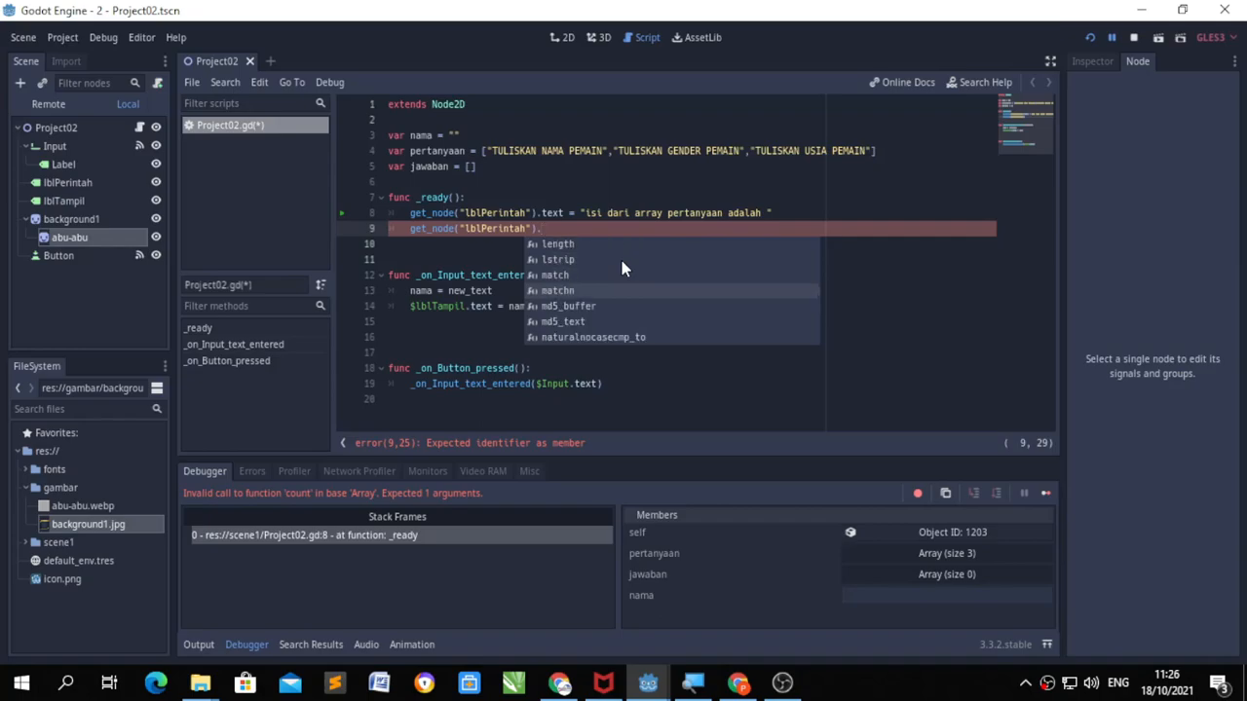
scroll(624, 268, down, 6)
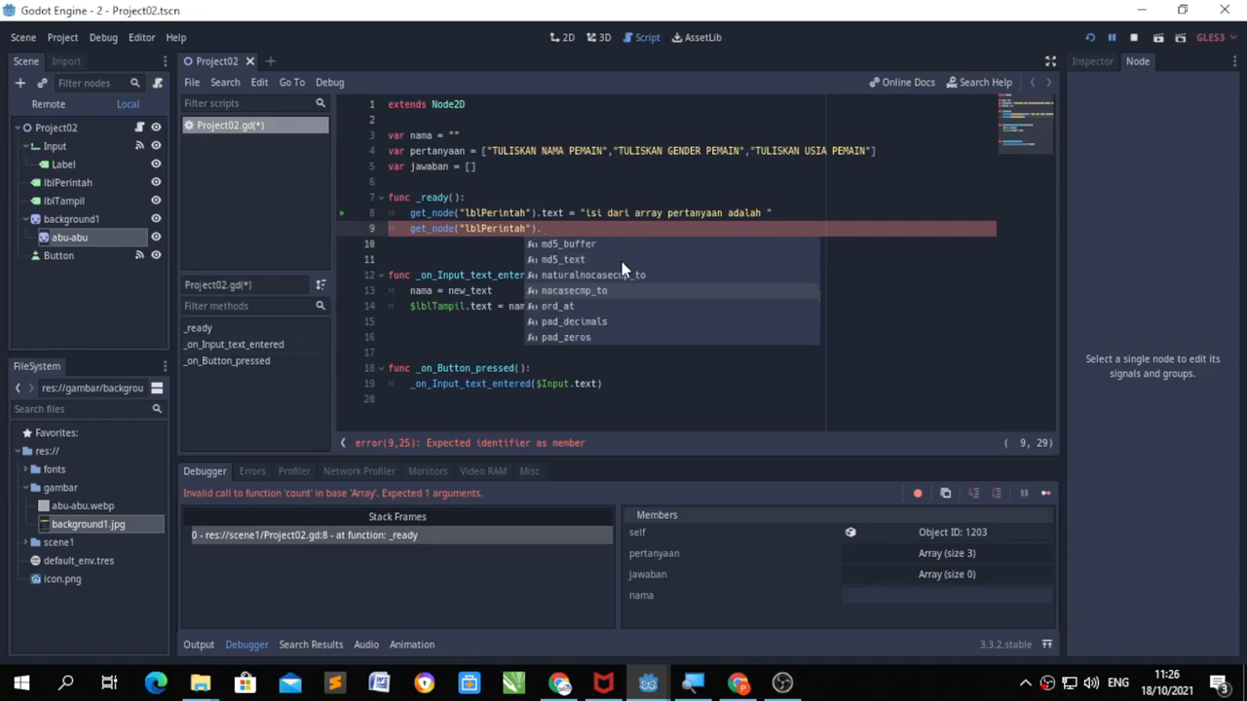
scroll(622, 267, down, 4)
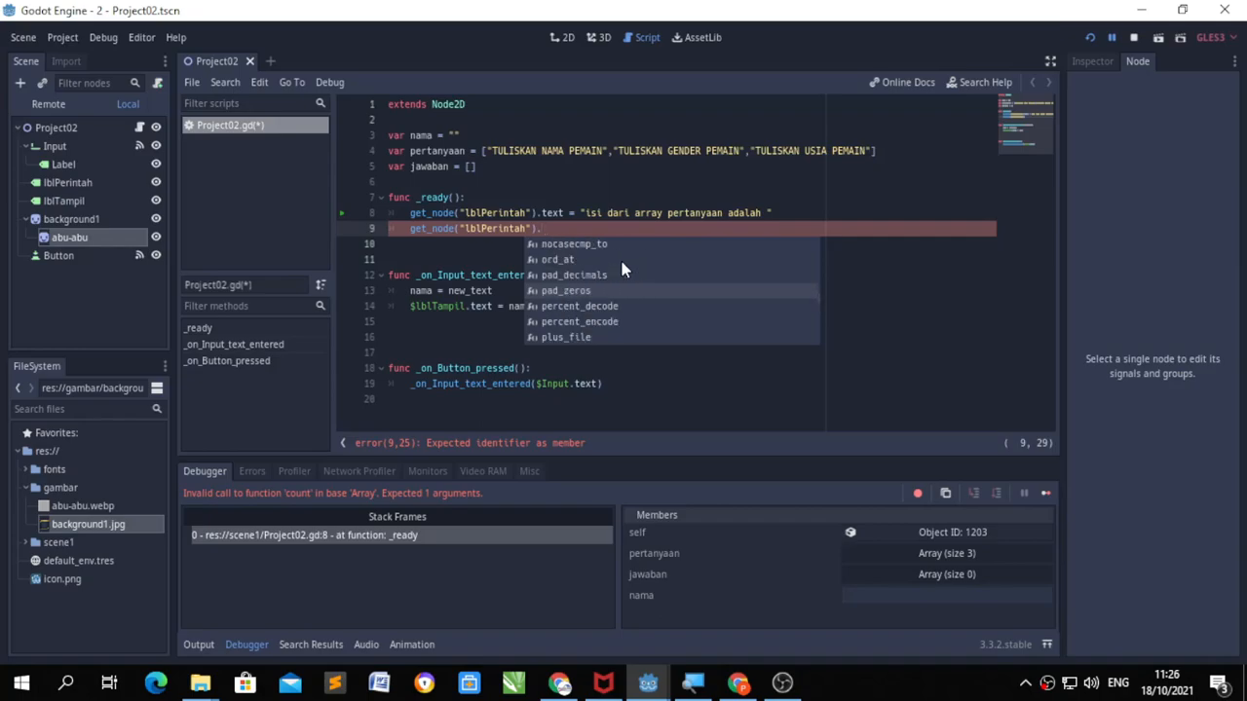
scroll(622, 267, down, 4)
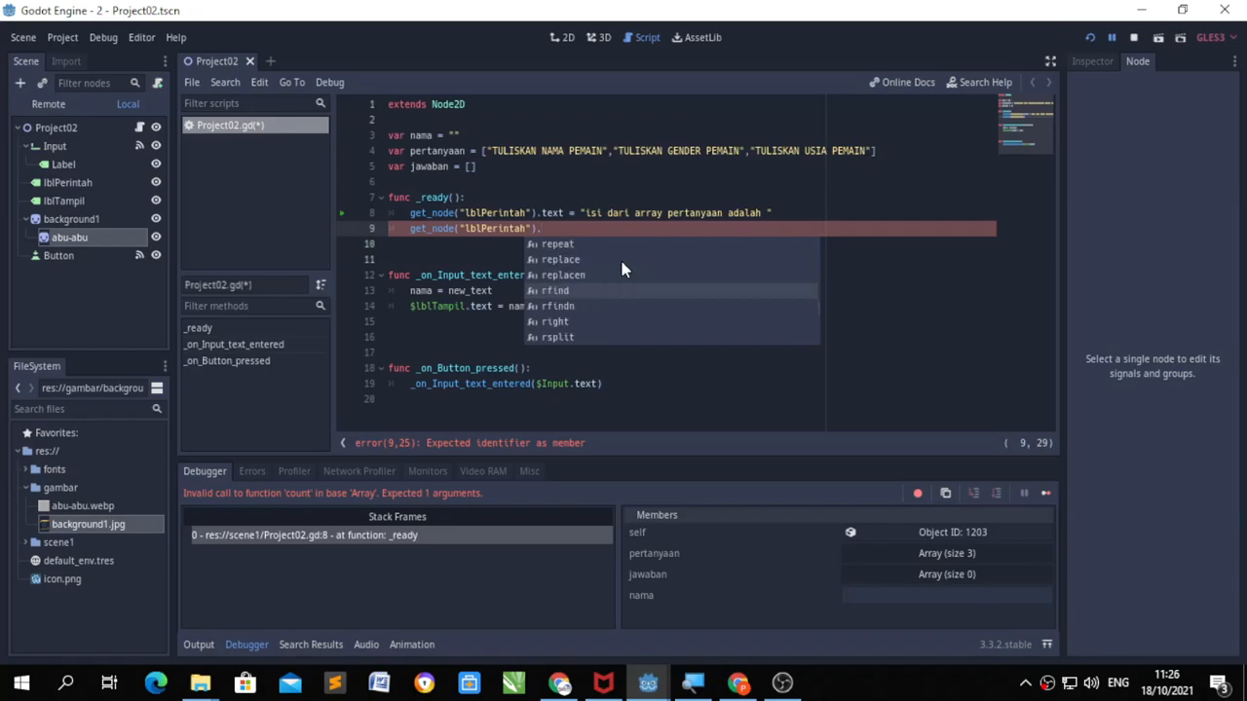
scroll(622, 268, down, 4)
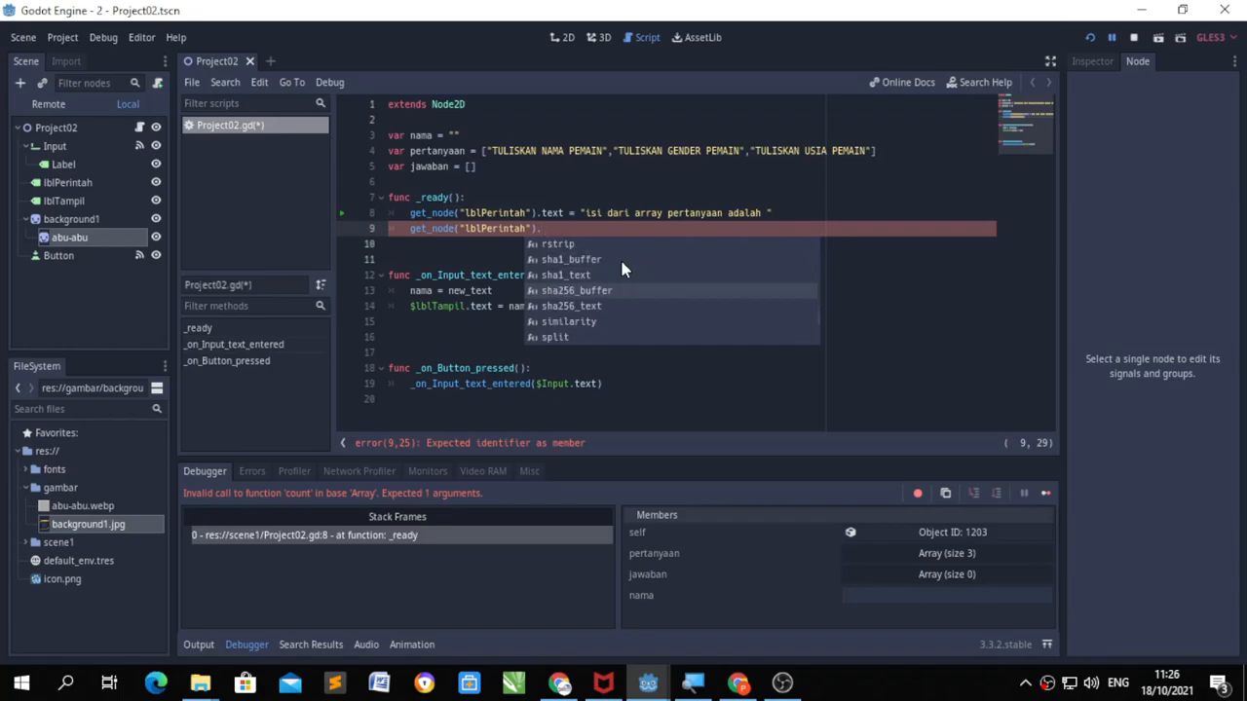
scroll(622, 268, down, 4)
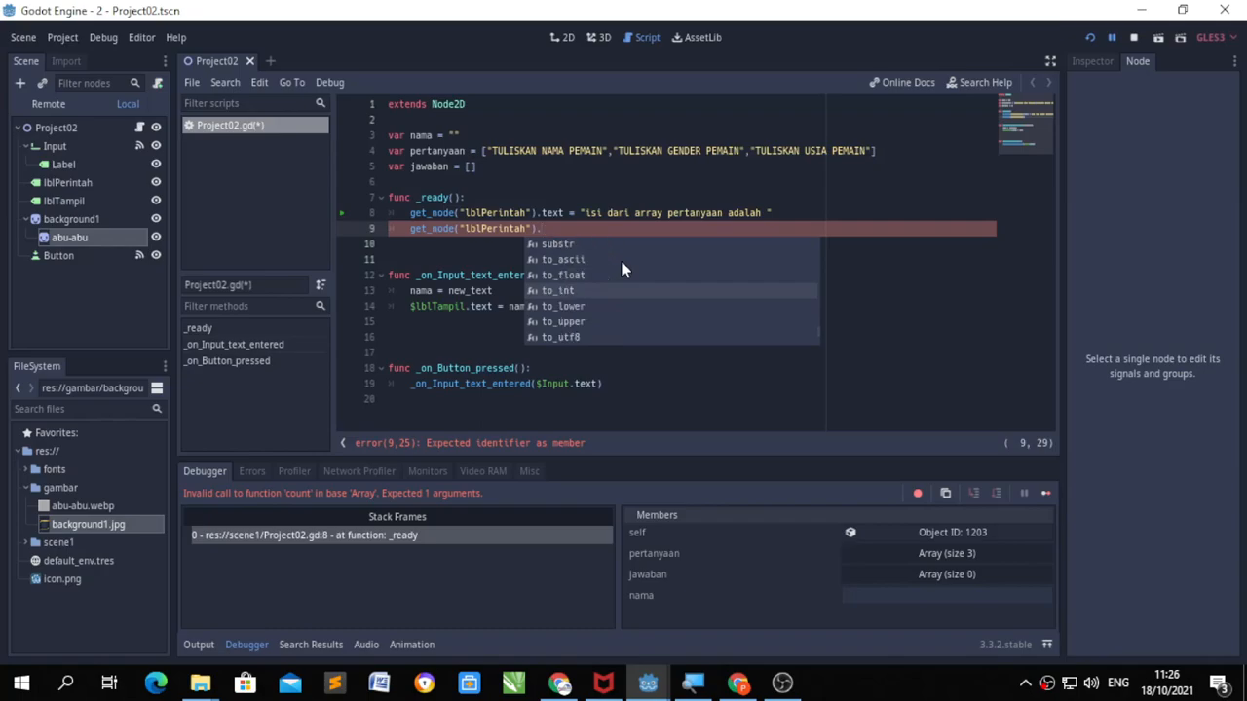
scroll(622, 268, down, 4)
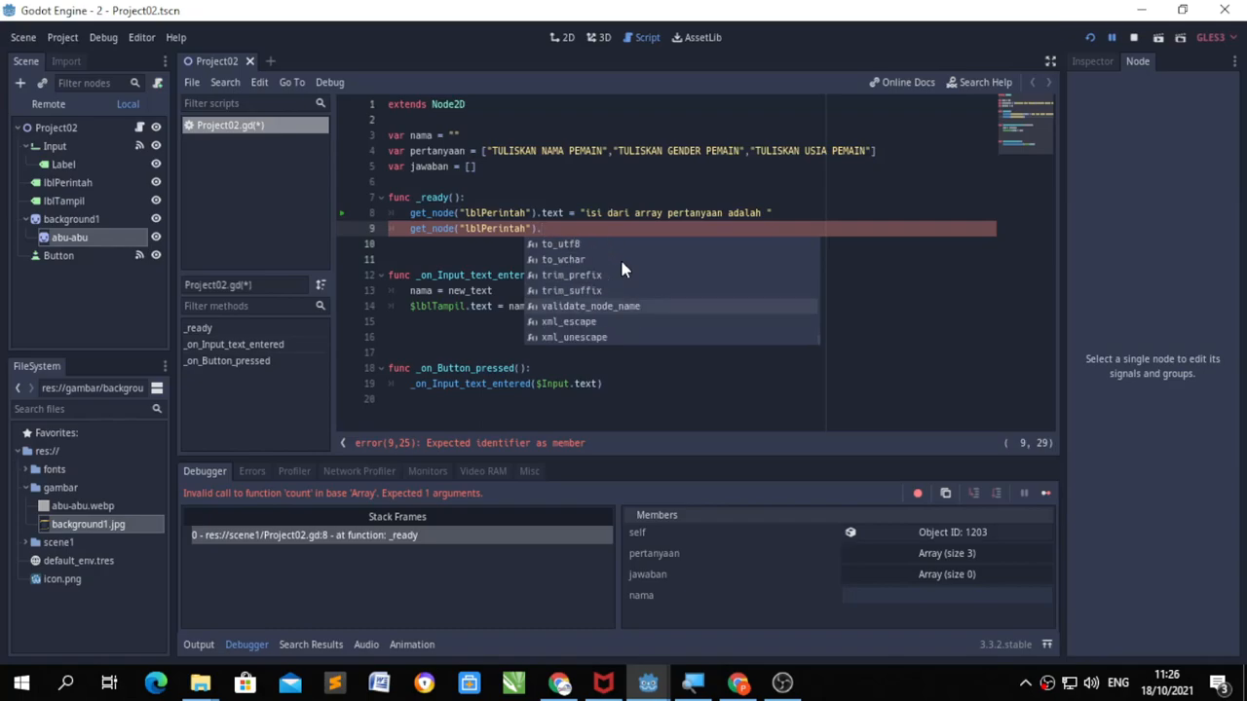
scroll(619, 256, up, 14)
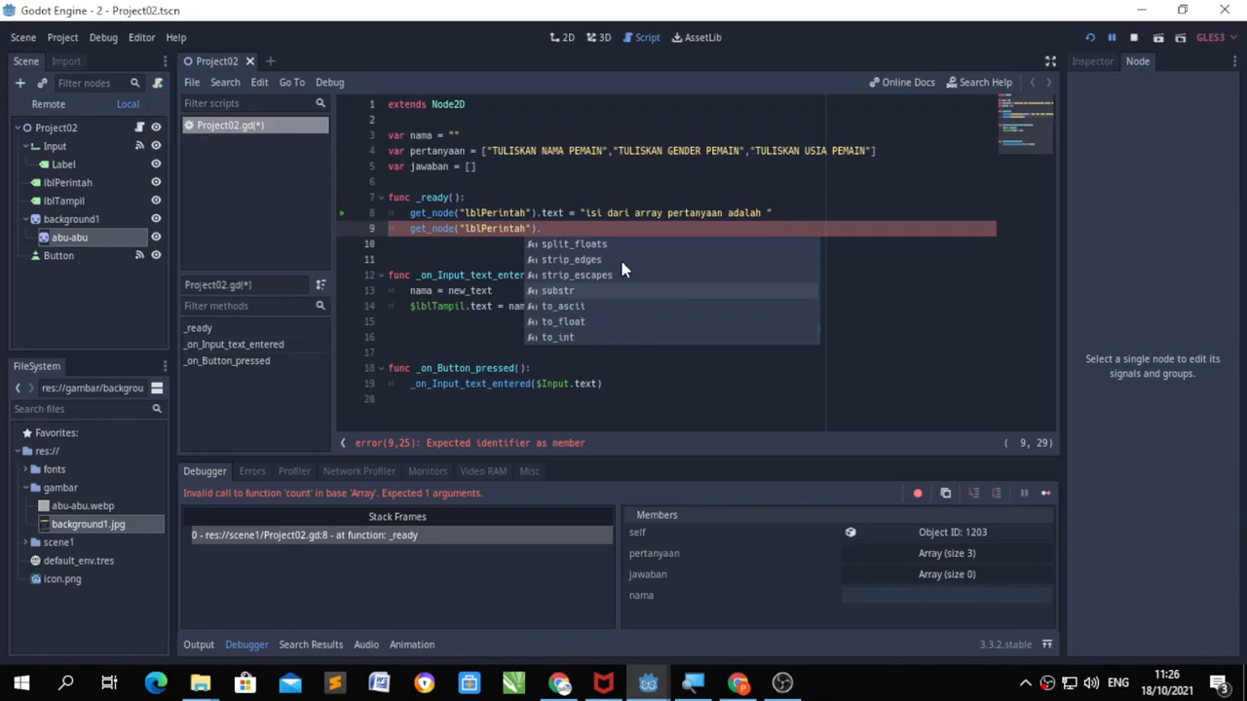
Step: Look up members starting with "a" for get_node("lblPerintah") on the second line of _ready
click(793, 213)
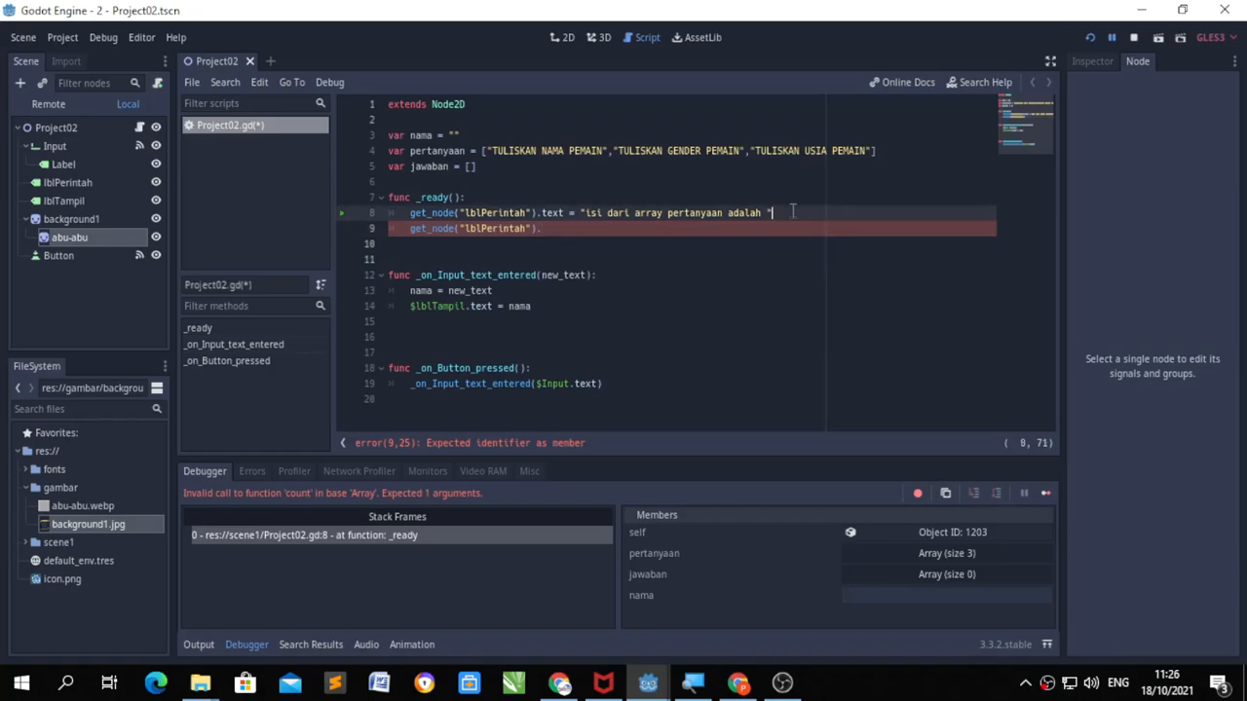
click(752, 226)
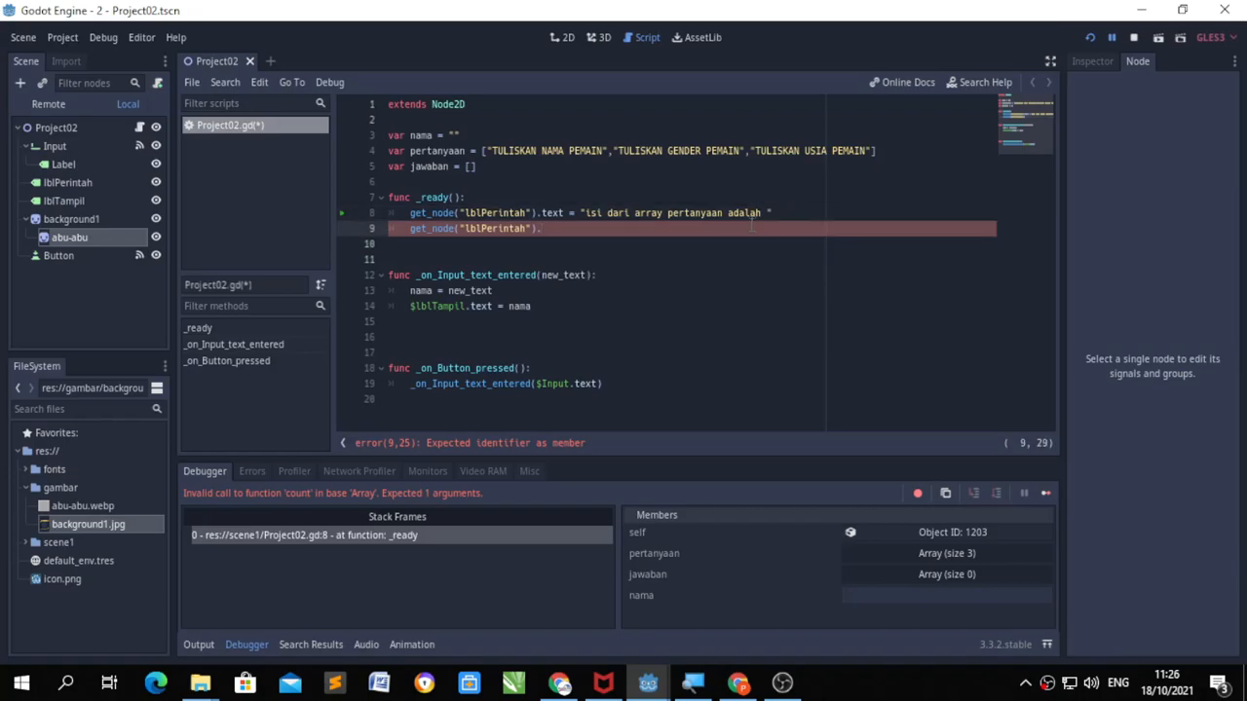
text(.a)
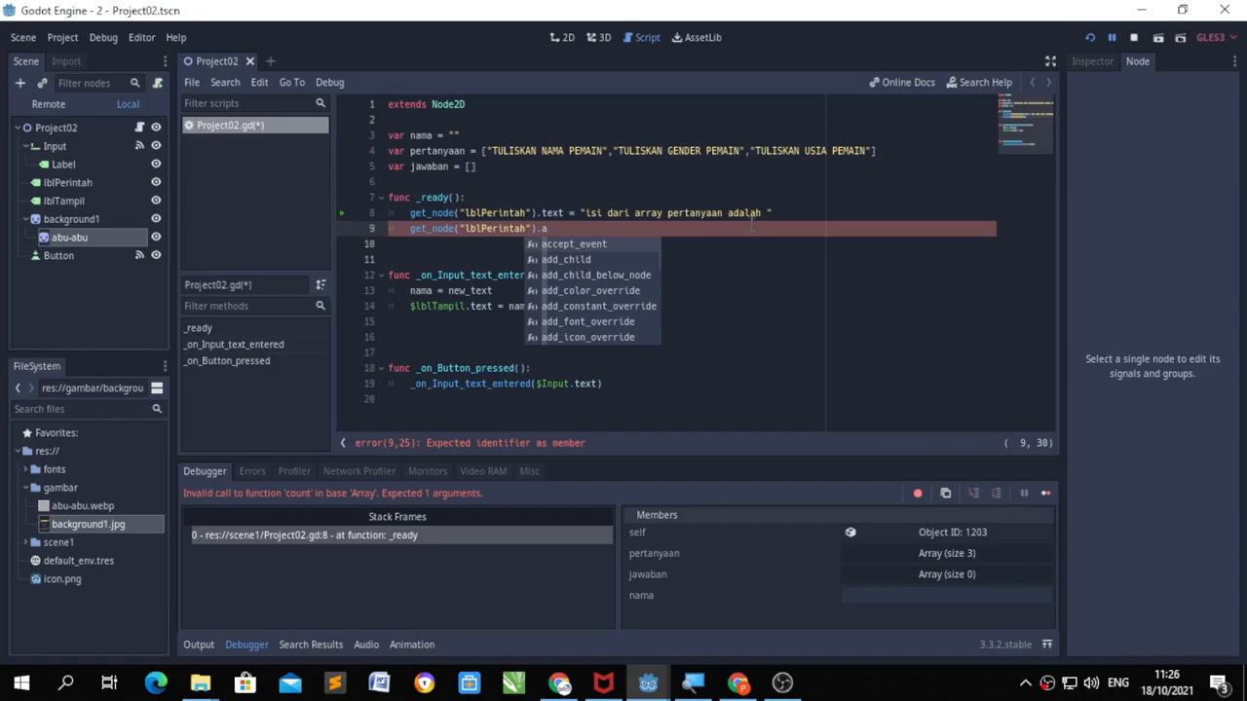